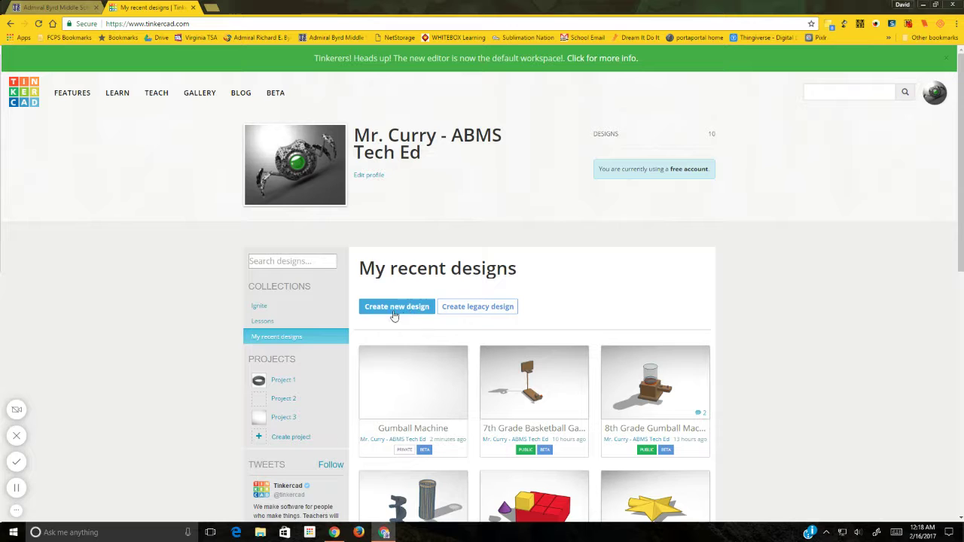
Step: Open the existing Gumball Machine design in the editor, keeping its name
mouse_move(400, 418)
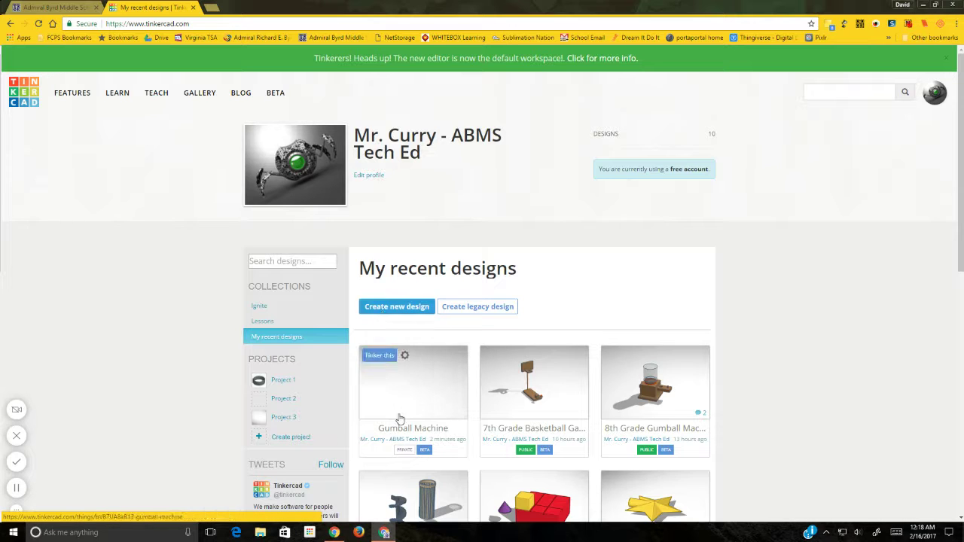
left_click(377, 359)
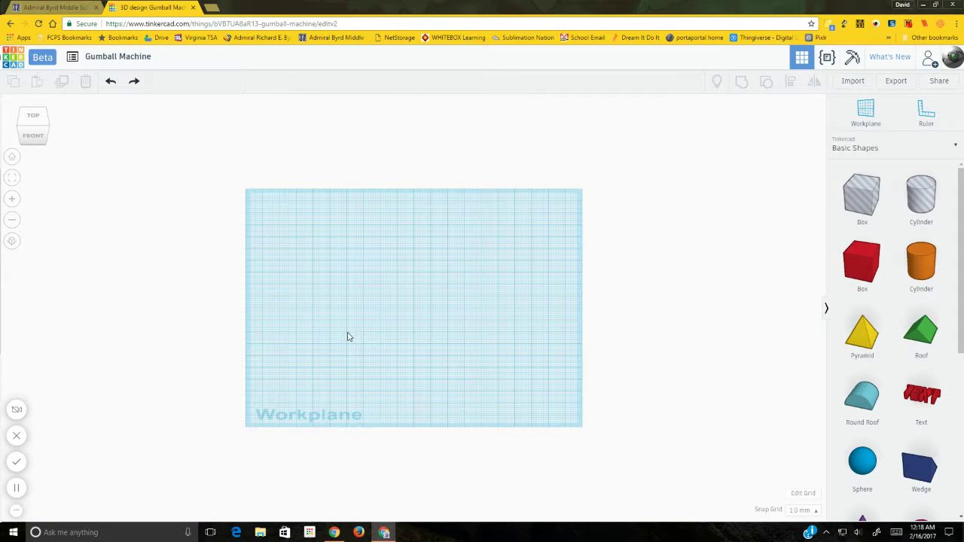
left_click(131, 58)
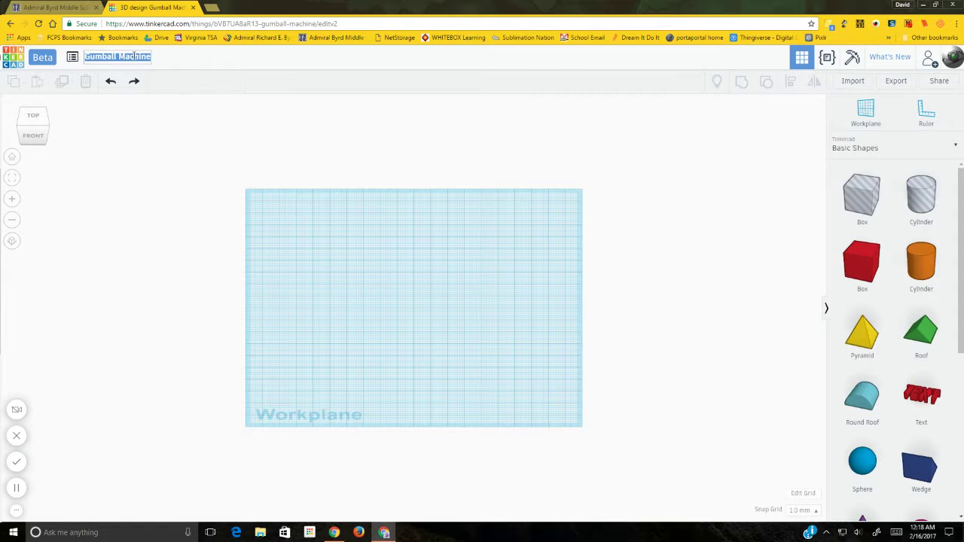
left_click(171, 171)
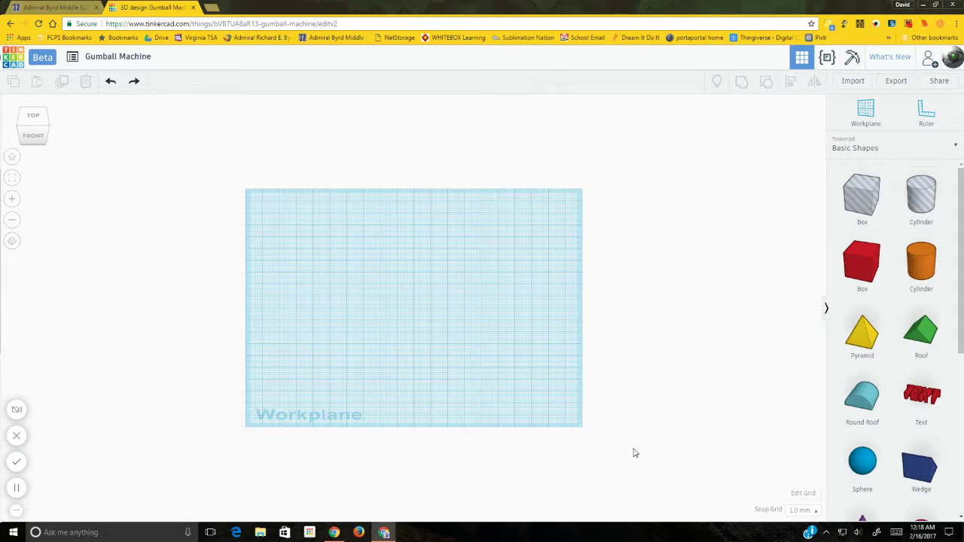
Step: Set the workplane grid units to inches with a width of 12 and a height of 12
left_click(804, 494)
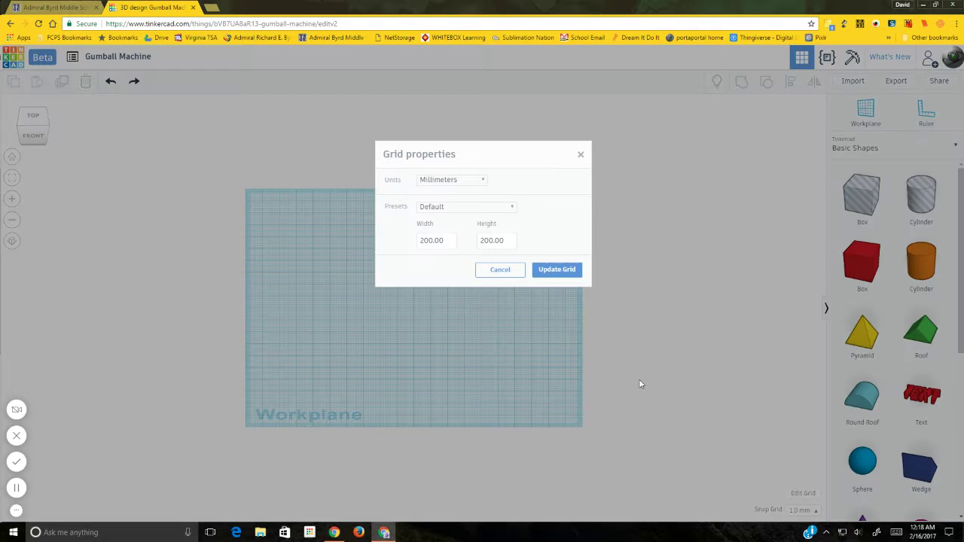
left_click(473, 180)
left_click(455, 208)
left_click(441, 241)
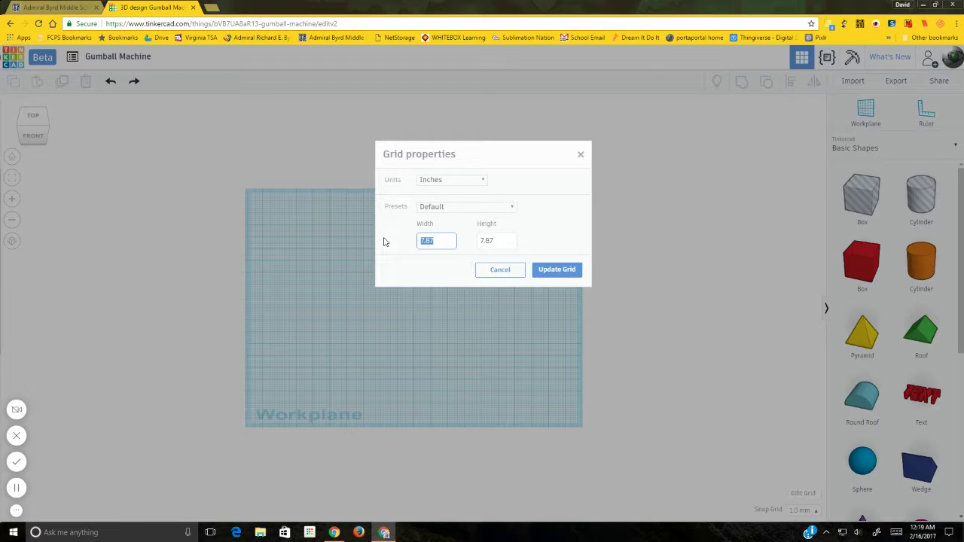
type("12")
left_click(488, 241)
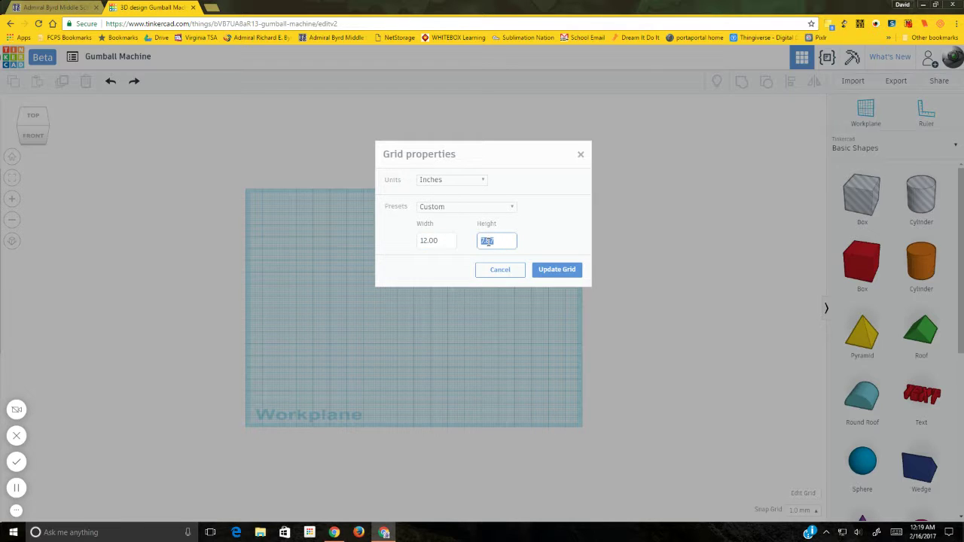
type("12")
left_click(546, 273)
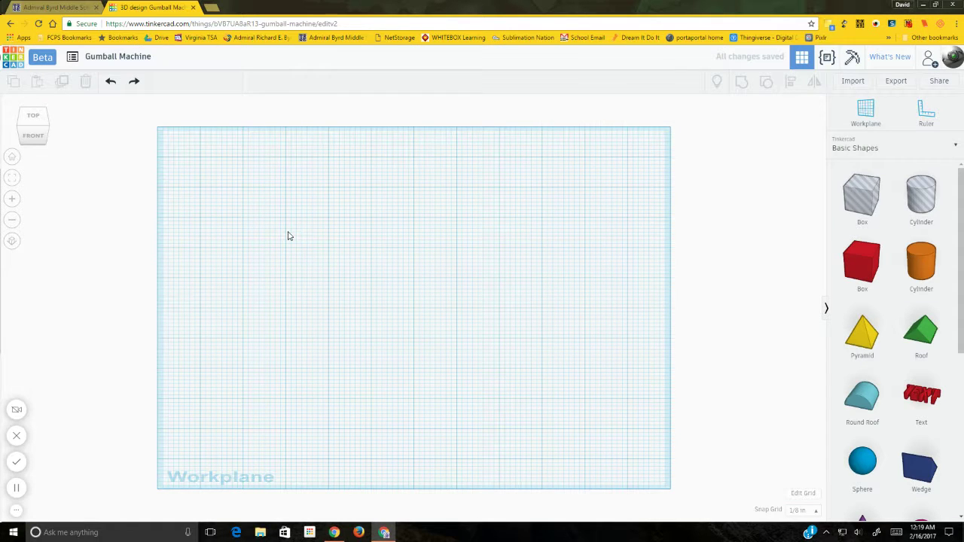
Step: Switch to the Admiral Byrd Technology Education site and open the Gumball Machine page from its 8th-grade projects
left_click(54, 7)
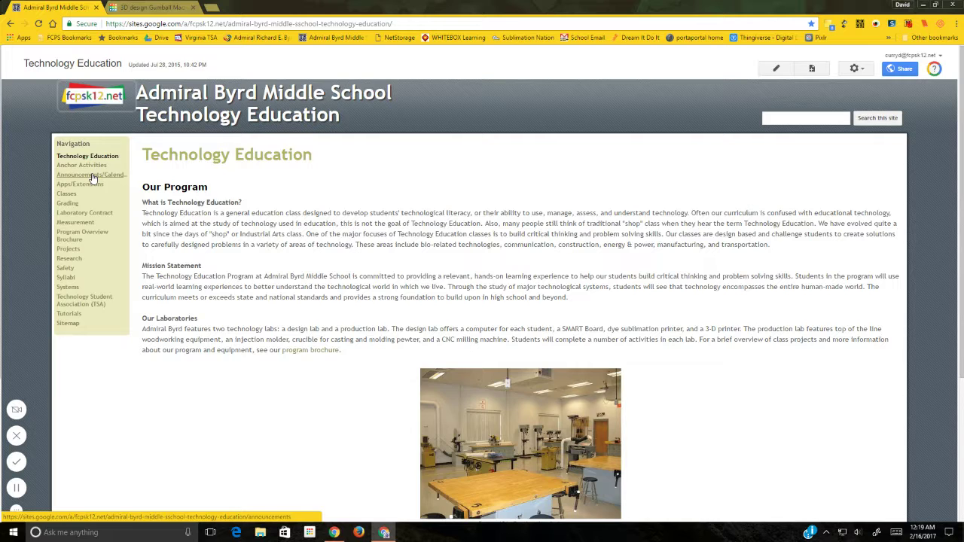
left_click(76, 249)
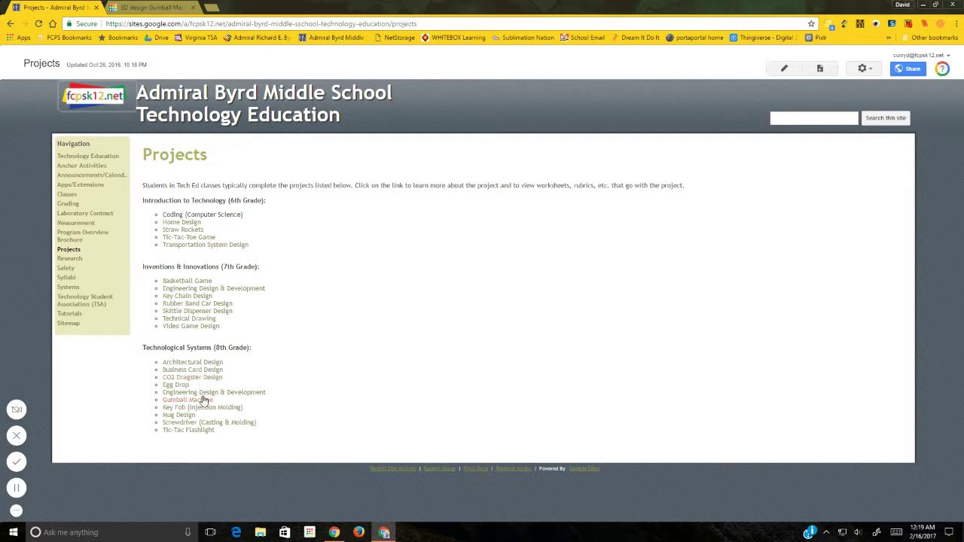
left_click(202, 404)
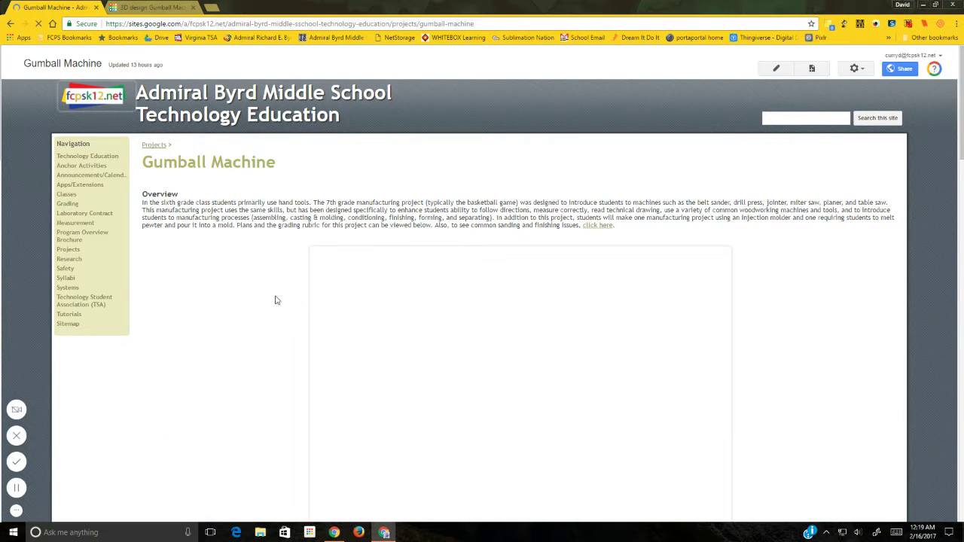
scroll(256, 304, "down", 2)
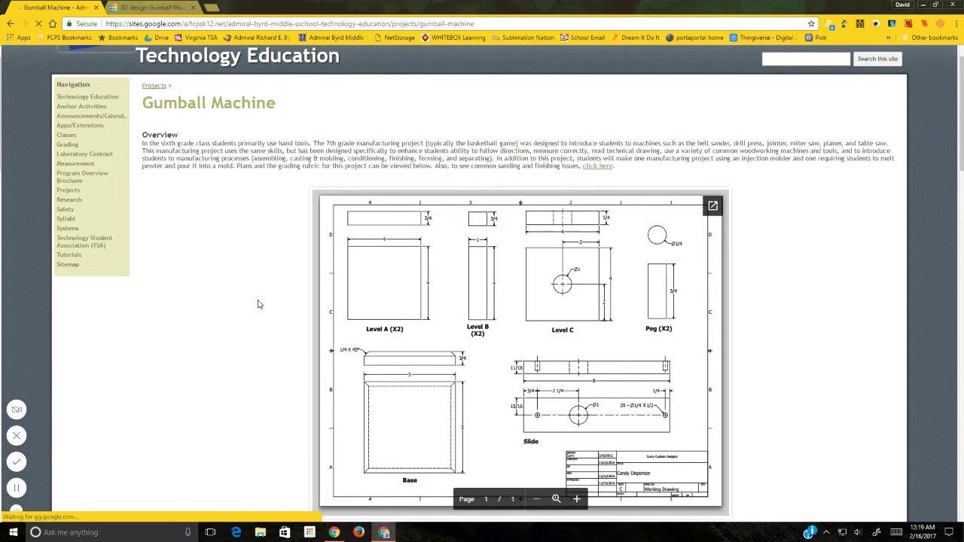
scroll(256, 305, "down", 2)
scroll(256, 304, "up", 2)
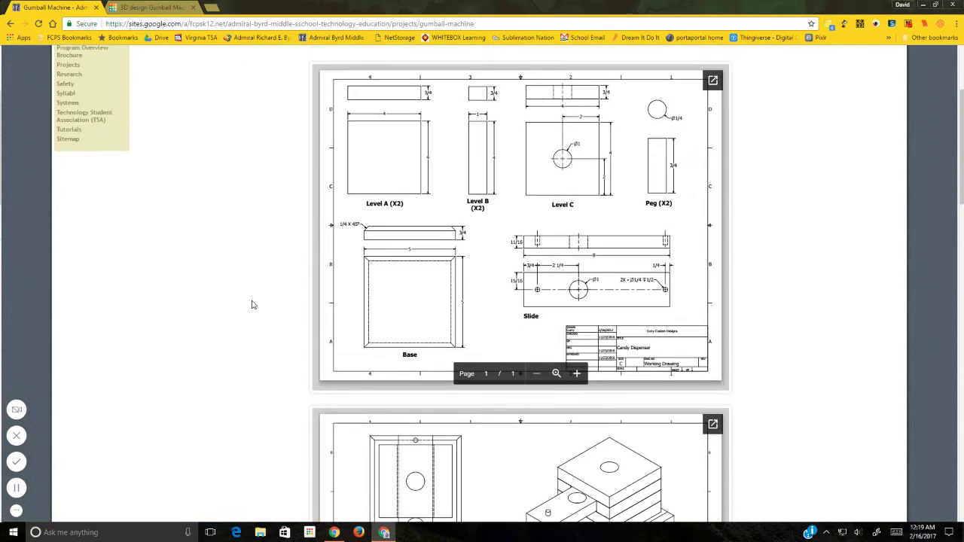
Step: Open the gumball machine working drawing in its own tab and size it so the whole sheet is readable
left_click(713, 131)
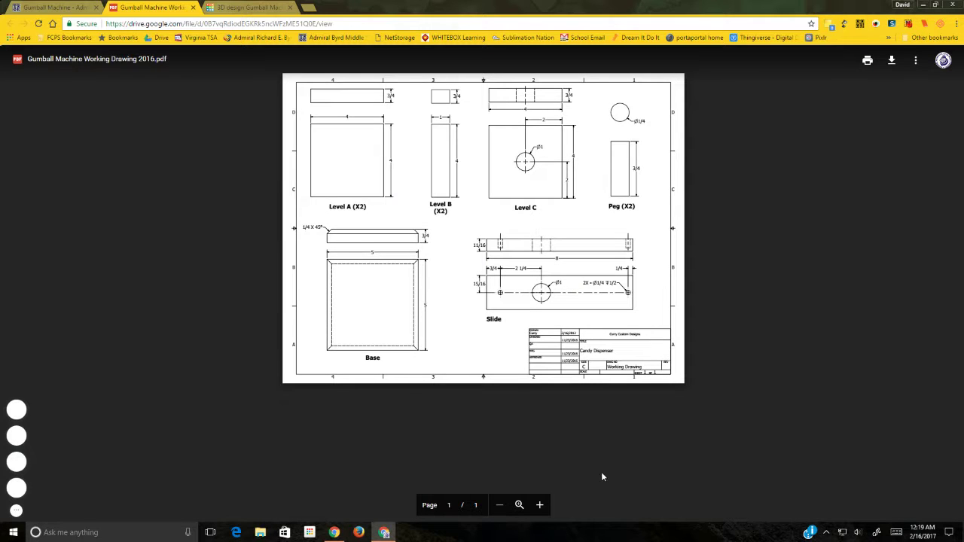
left_click(519, 506)
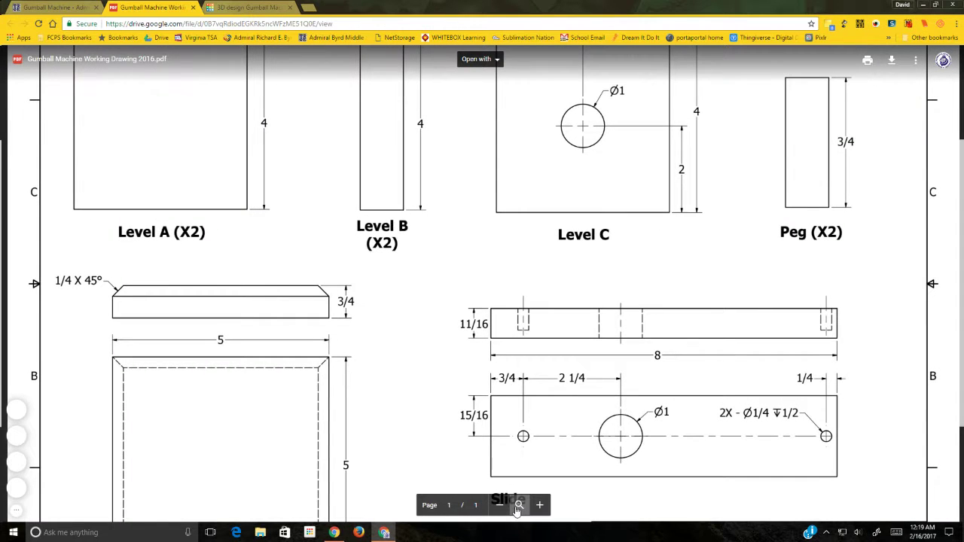
left_click(502, 509)
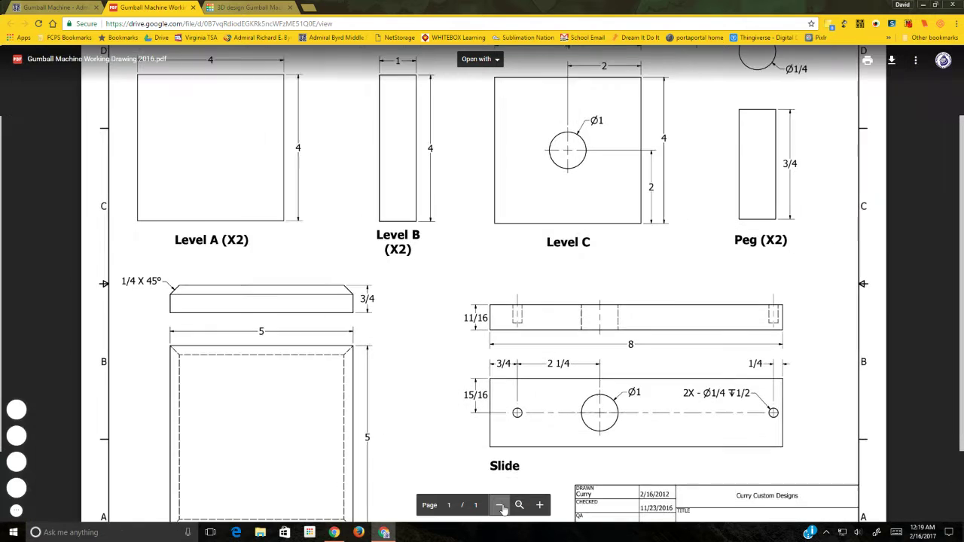
left_click(498, 510)
left_click(498, 509)
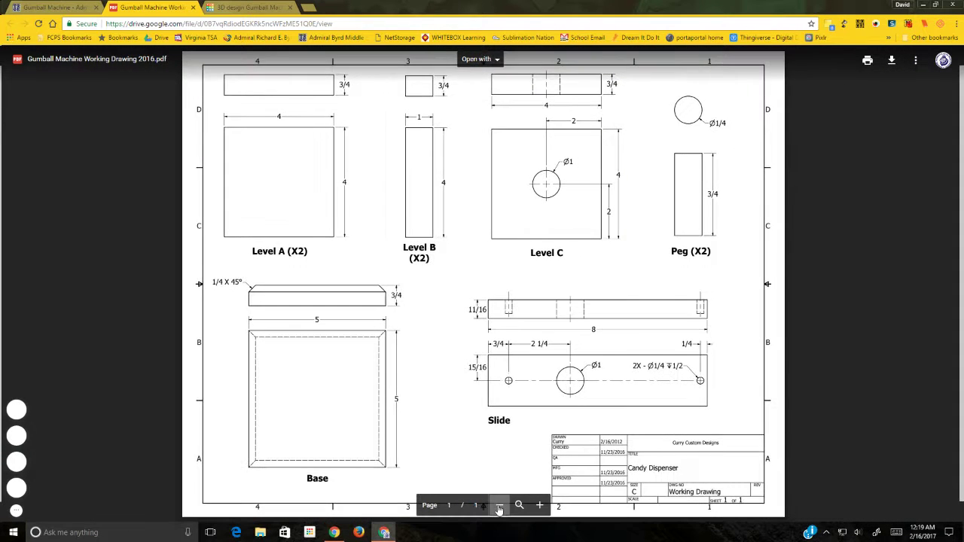
left_click(499, 509)
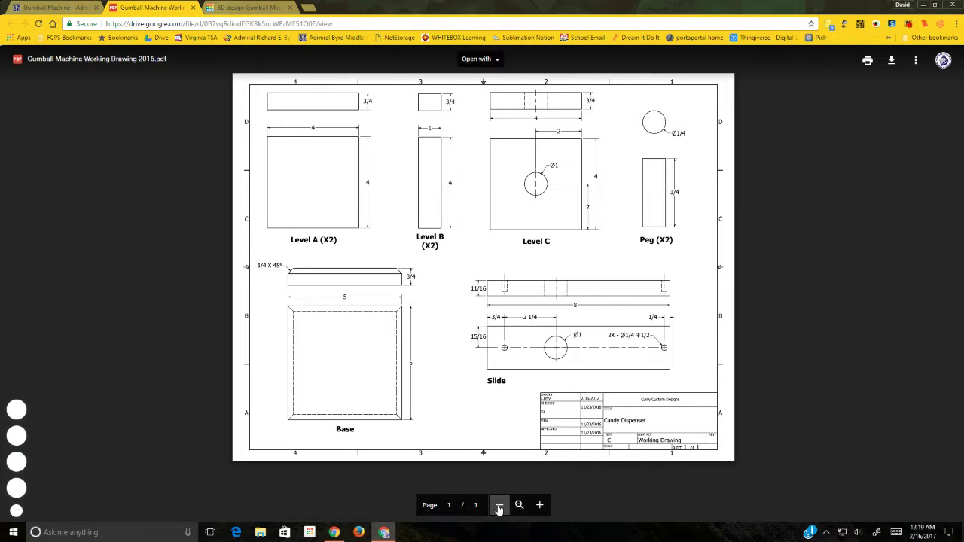
Step: Examine the assembly drawing on the Gumball Machine project page and return to the working drawing for the base's dimensions
left_click(42, 9)
scroll(191, 226, "down", 5)
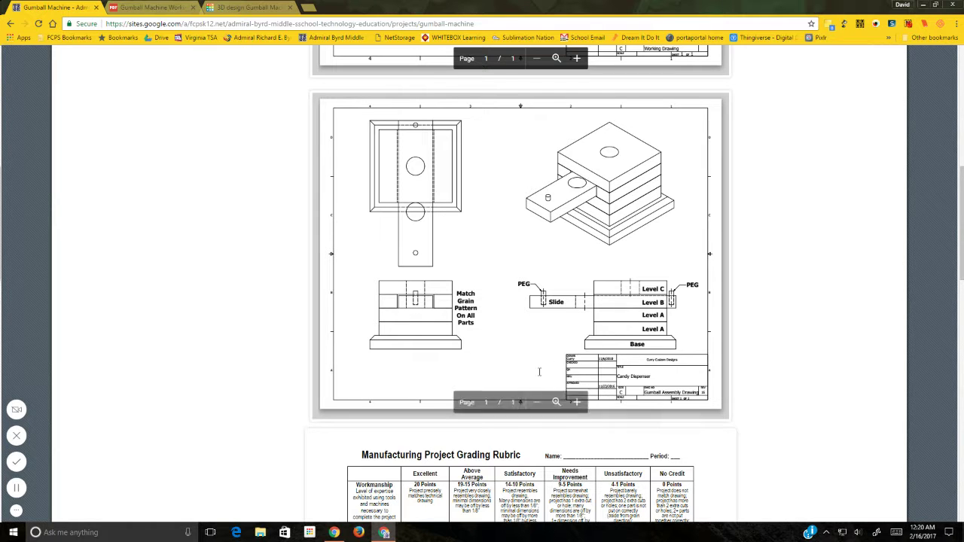
scroll(315, 325, "up", 4)
scroll(315, 326, "up", 2)
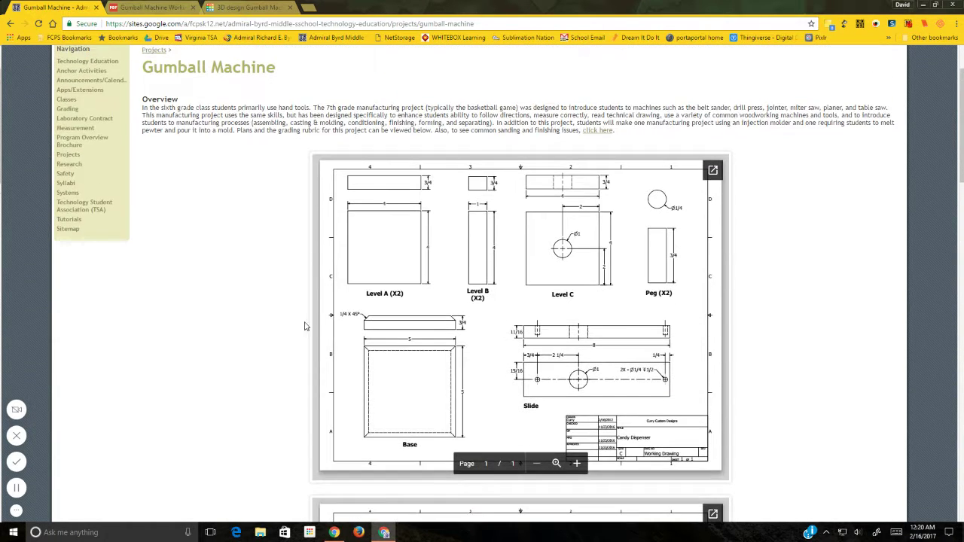
left_click(142, 6)
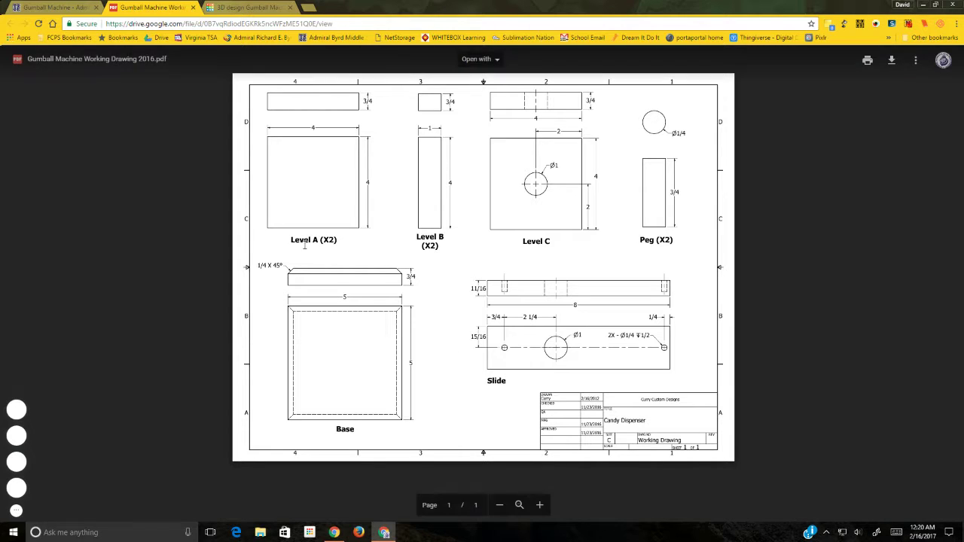
Step: Switch back to the Tinkercad design and place a solid red box on the workplane
left_click(248, 7)
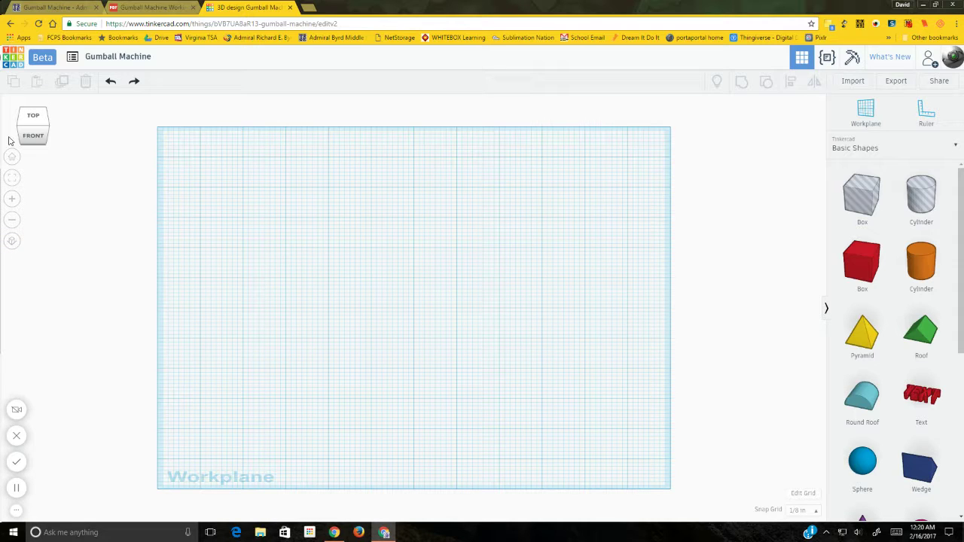
left_click(10, 243)
left_click(11, 243)
left_click(10, 243)
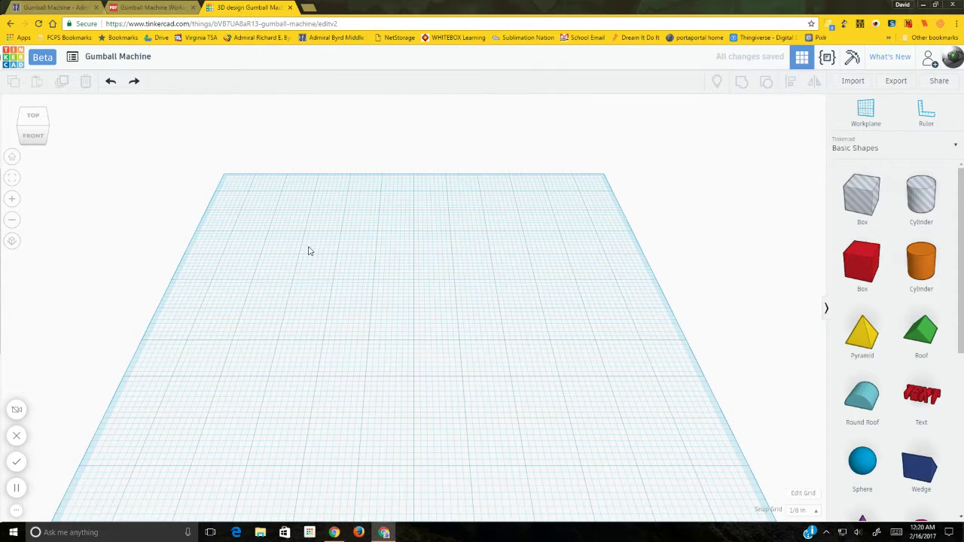
scroll(321, 184, "down", 2)
scroll(320, 185, "down", 2)
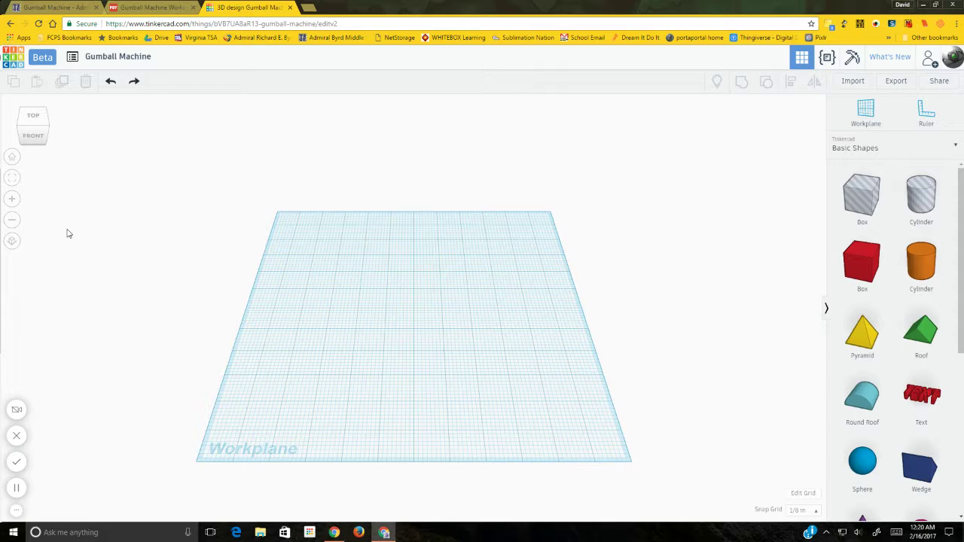
left_click_drag(880, 241, 377, 335)
left_click(476, 333)
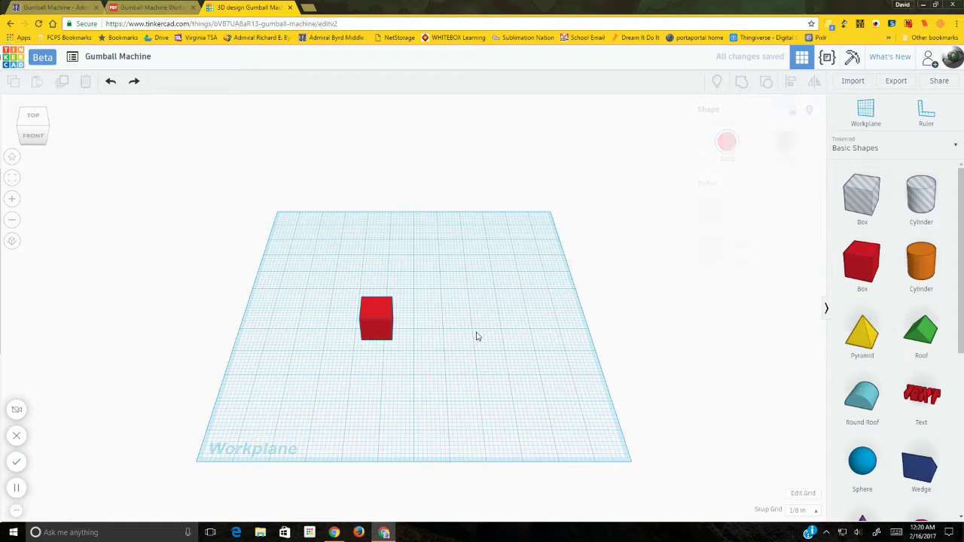
Step: Resize the red box to 5 by 5 inches in plan and move it near the middle of the workplane
left_click(43, 119)
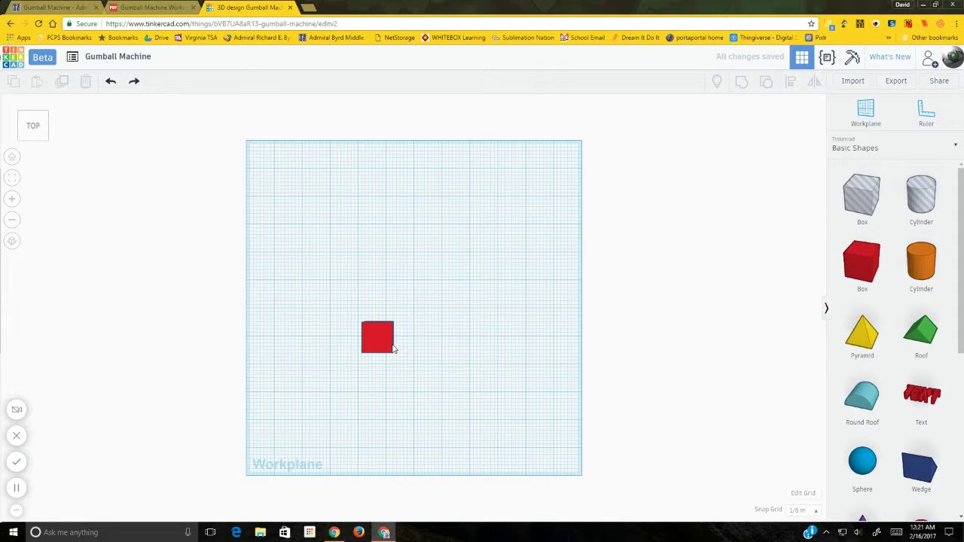
left_click(12, 243)
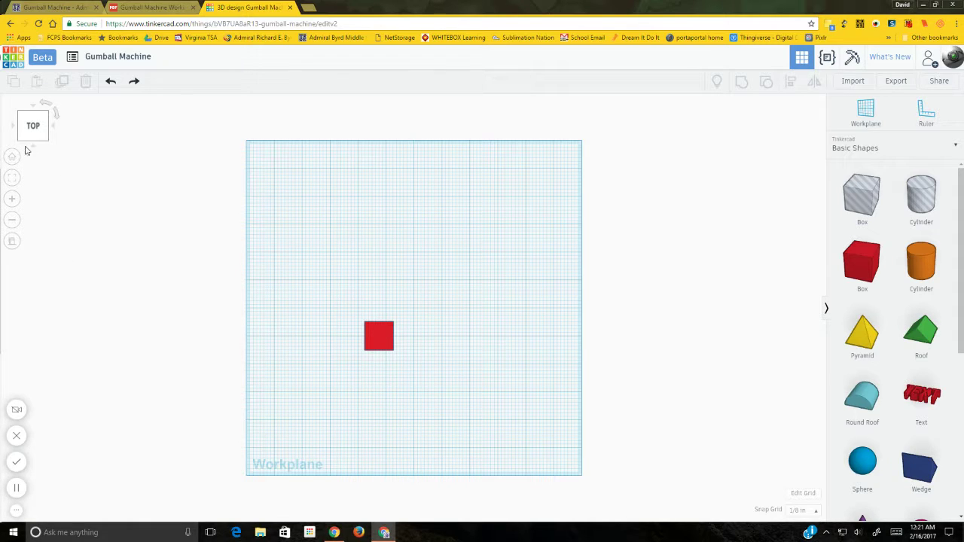
left_click(378, 342)
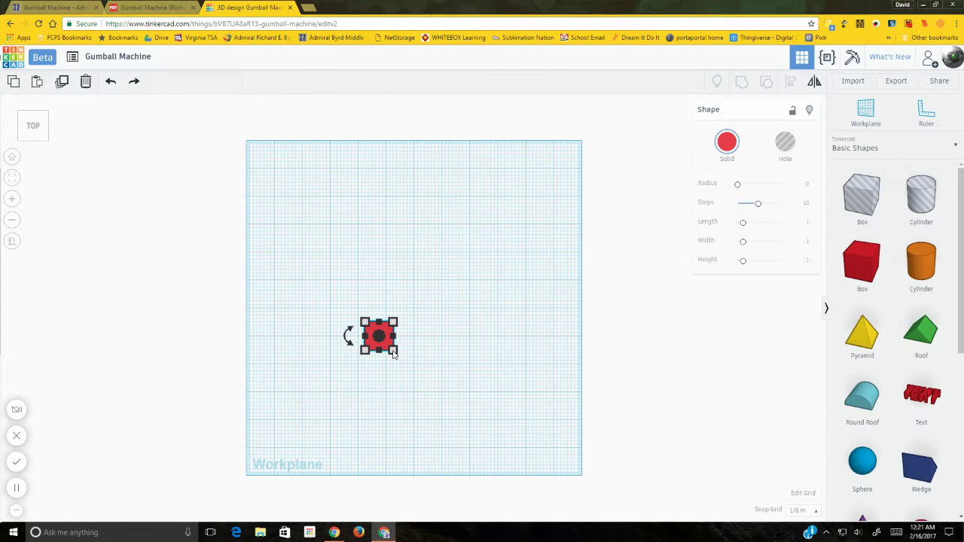
mouse_move(392, 353)
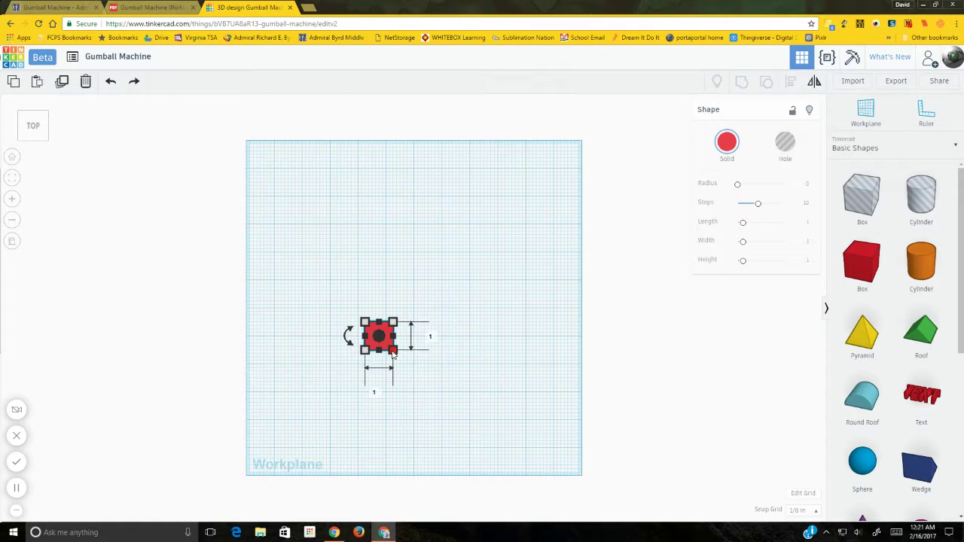
left_click(374, 391)
type("5")
key("Tab")
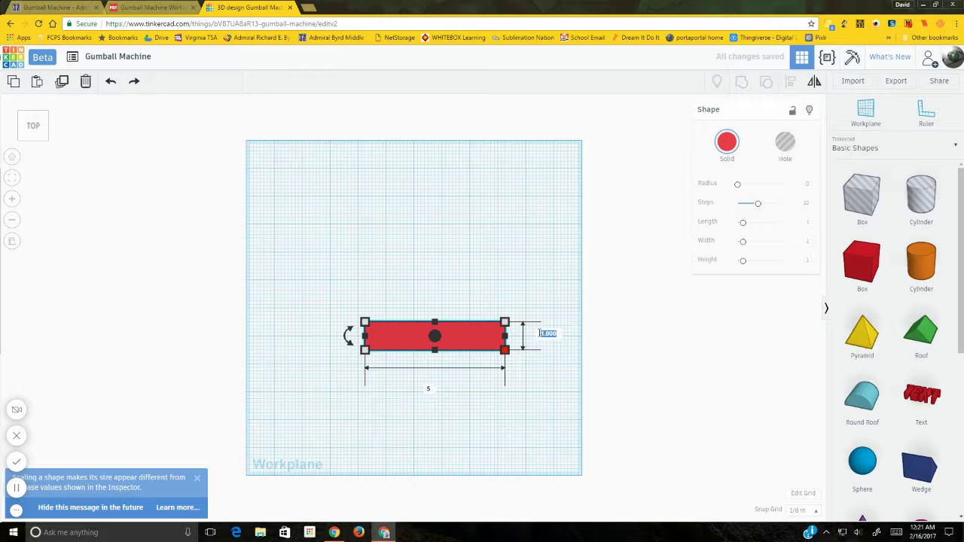
type("5")
key("Return")
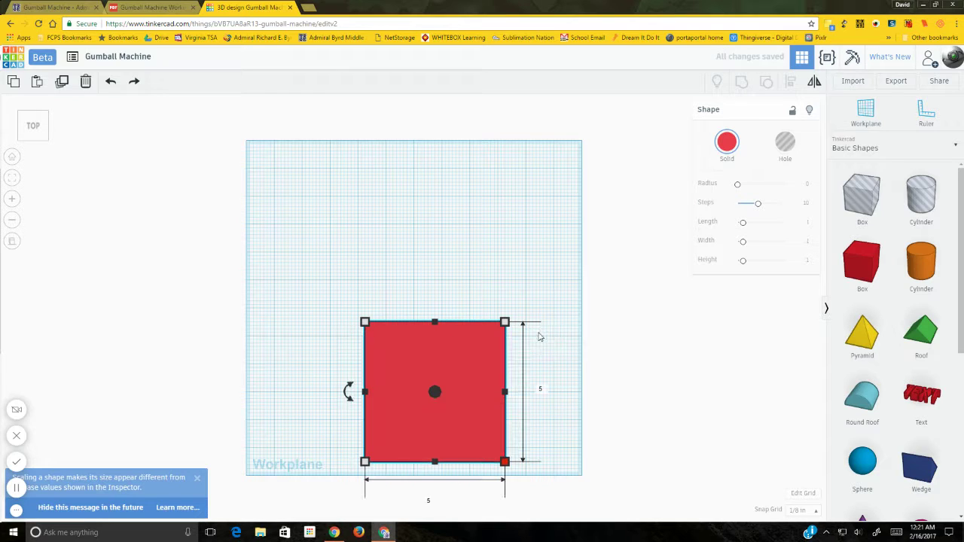
left_click_drag(440, 384, 423, 296)
left_click(531, 297)
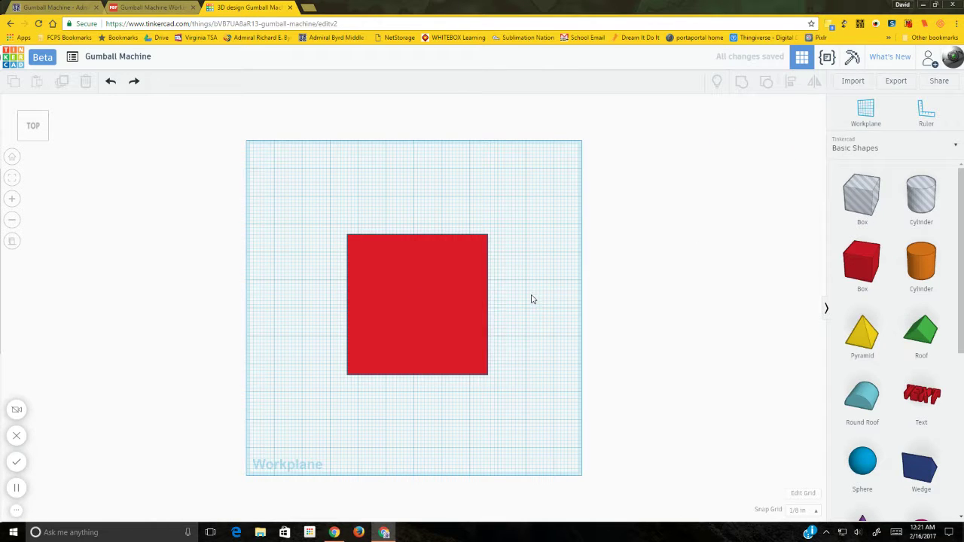
Step: Set the height of the 5-inch square box to 3/4 inch
left_click(20, 143)
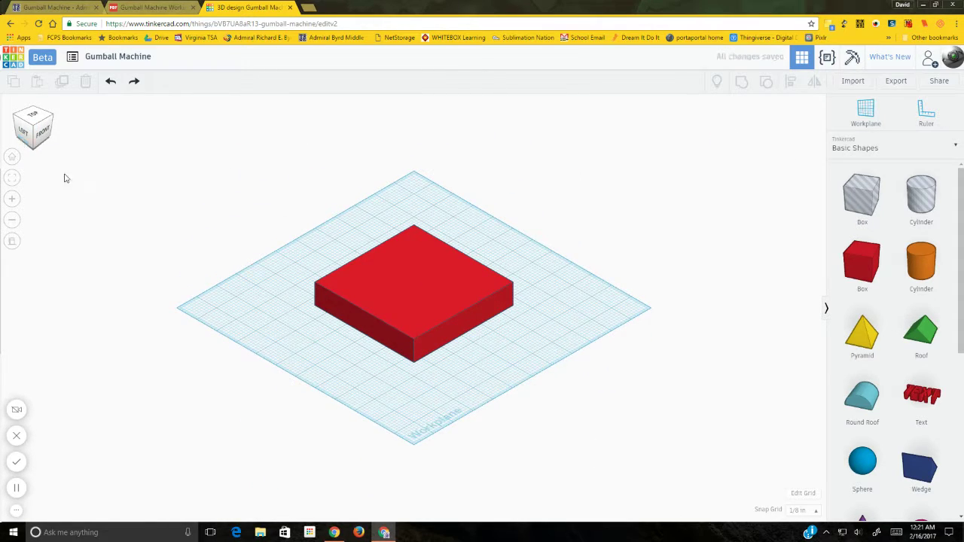
left_click(419, 294)
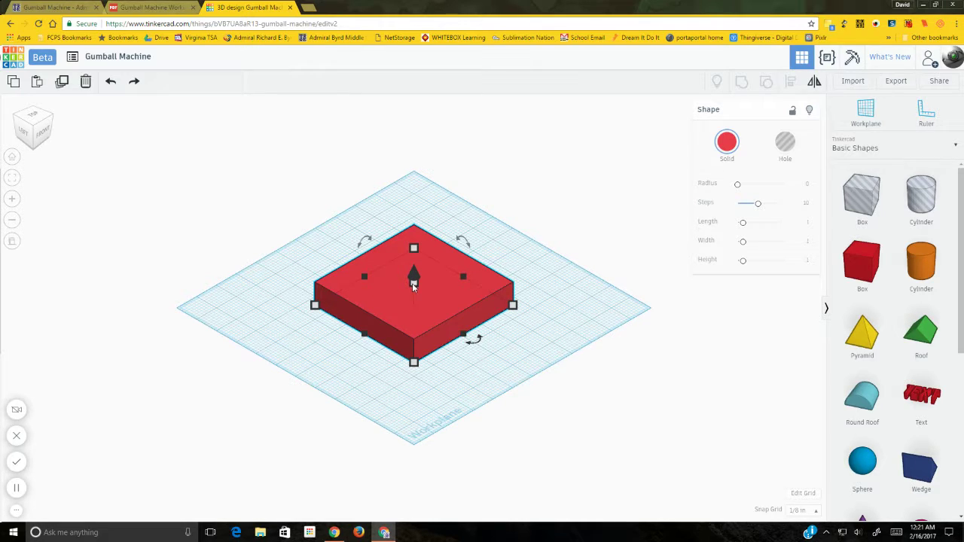
mouse_move(413, 283)
left_click(452, 292)
type("1.75")
key("Return")
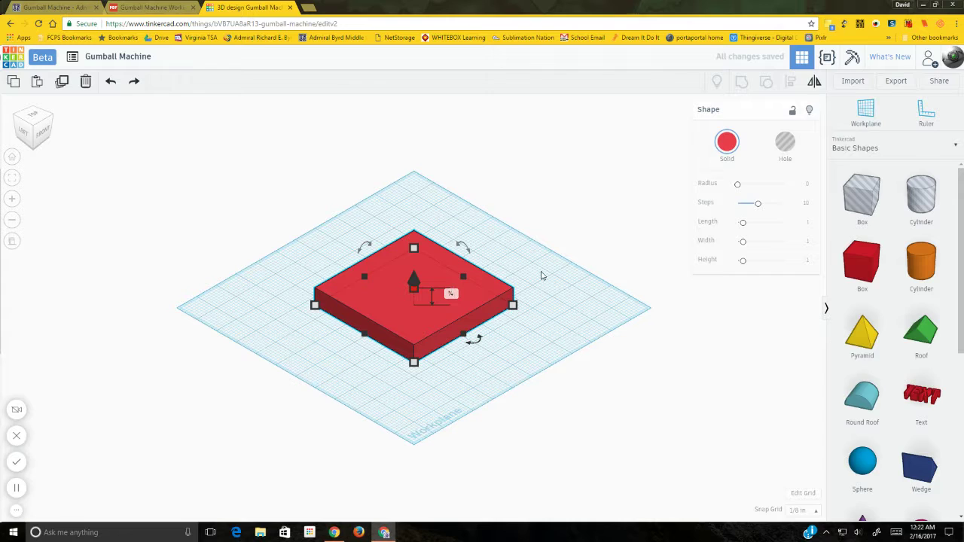
Step: Review the working drawing and the assembly drawing on the Gumball Machine page to see how the levels stack on the base
left_click(540, 276)
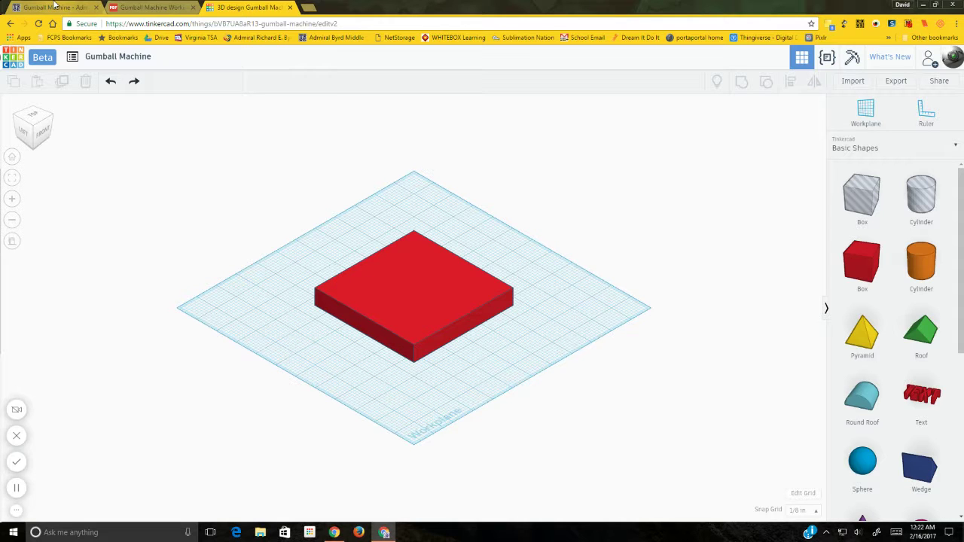
left_click(133, 7)
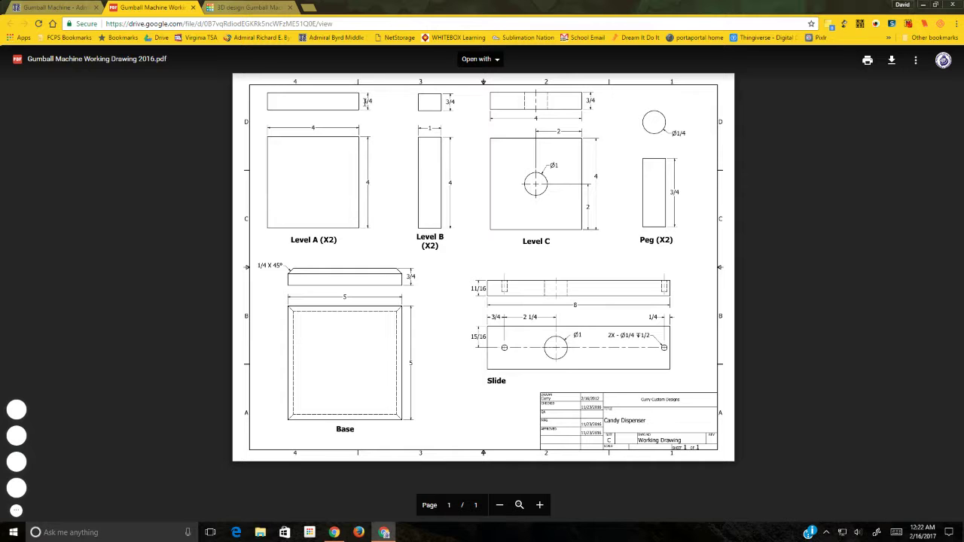
left_click(39, 6)
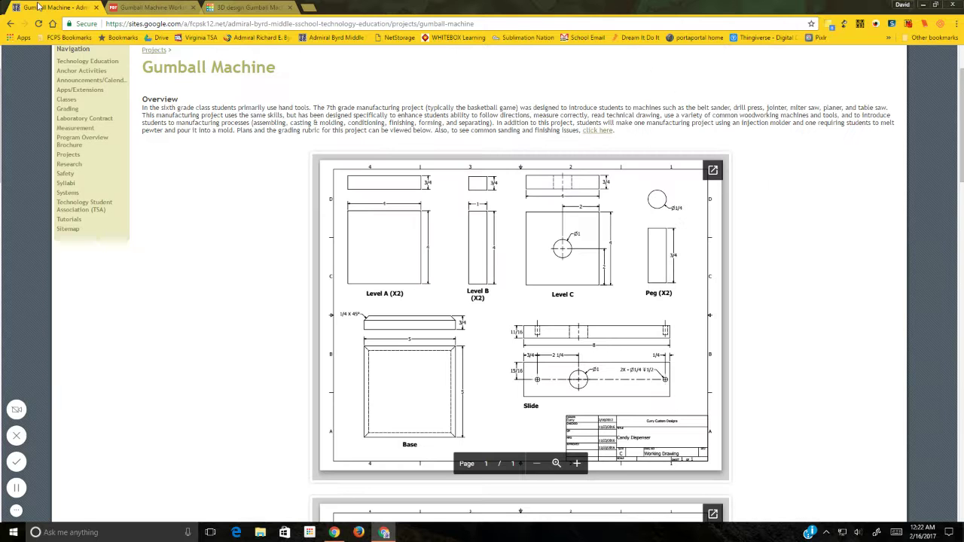
scroll(244, 233, "down", 4)
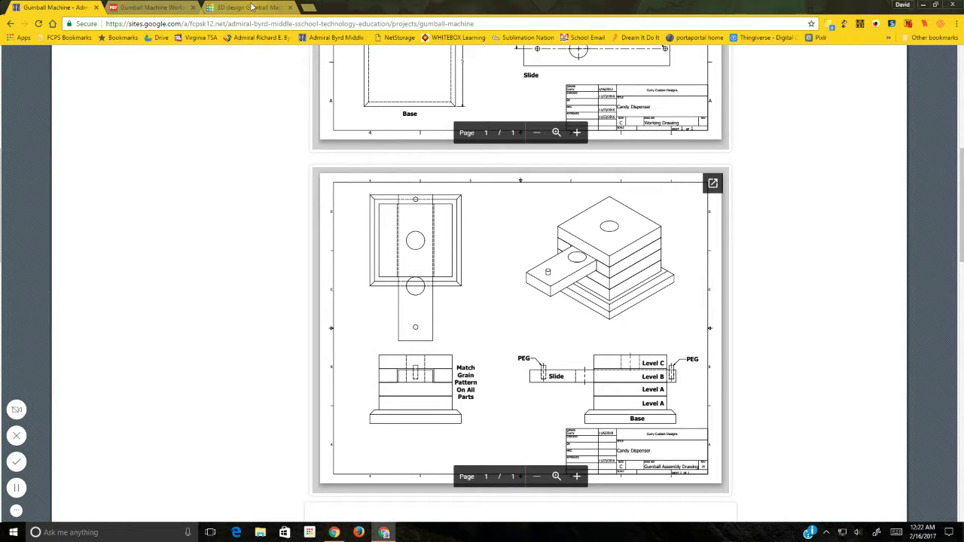
Step: Switch back to the Tinkercad design and recolor the 5-inch base box from the presets in medium brown
key("ctrl+3")
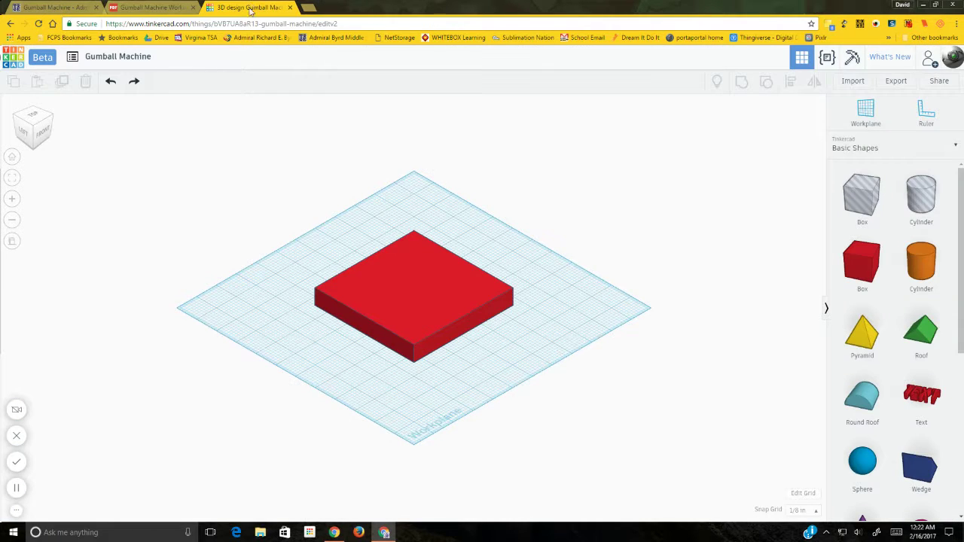
left_click(424, 295)
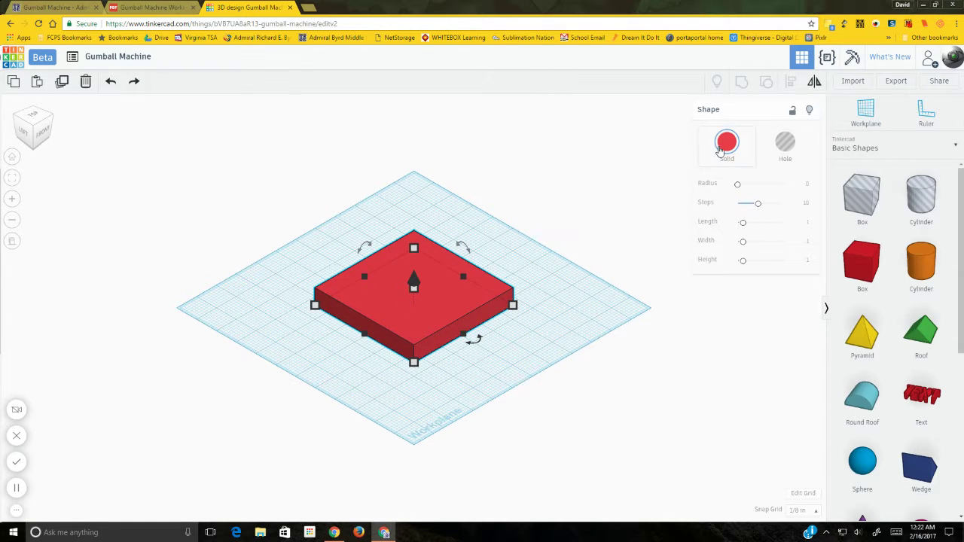
left_click(724, 145)
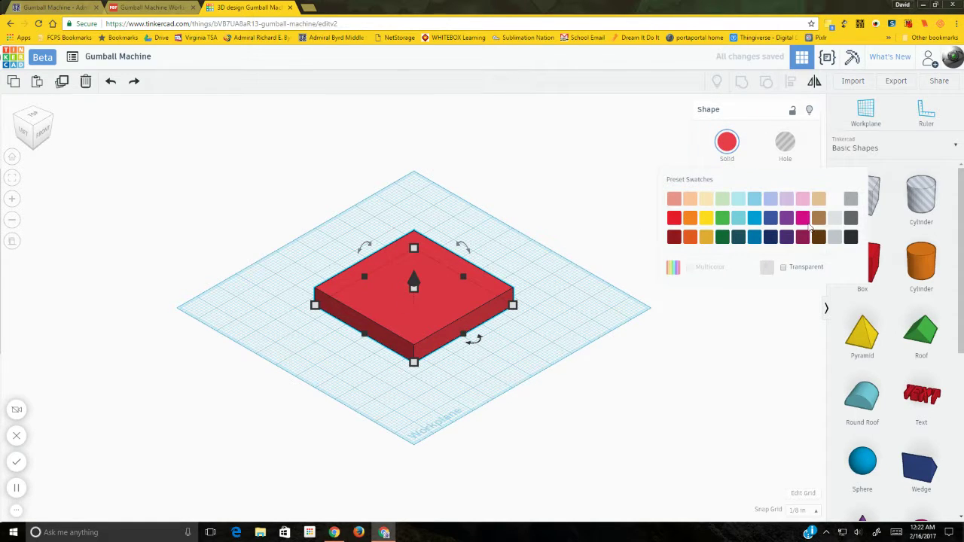
left_click(820, 219)
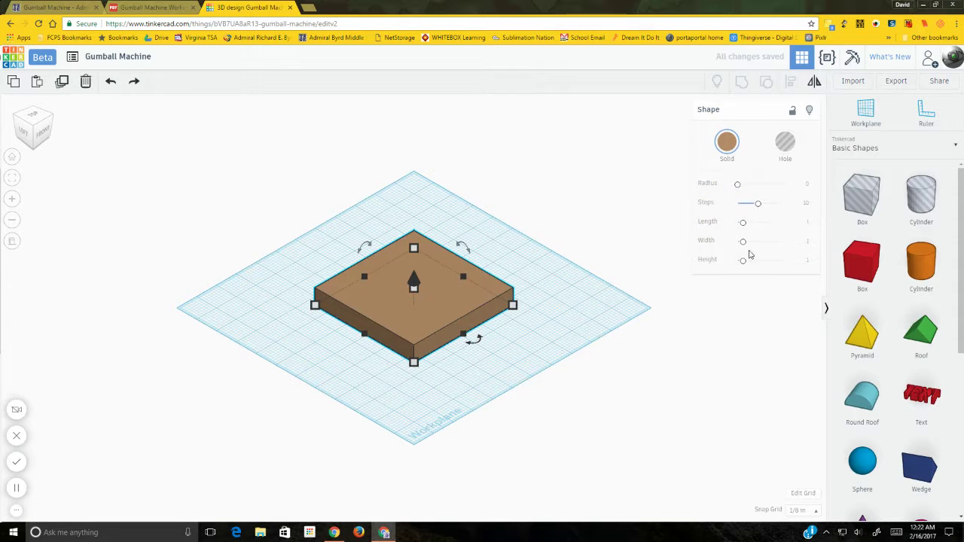
left_click(578, 277)
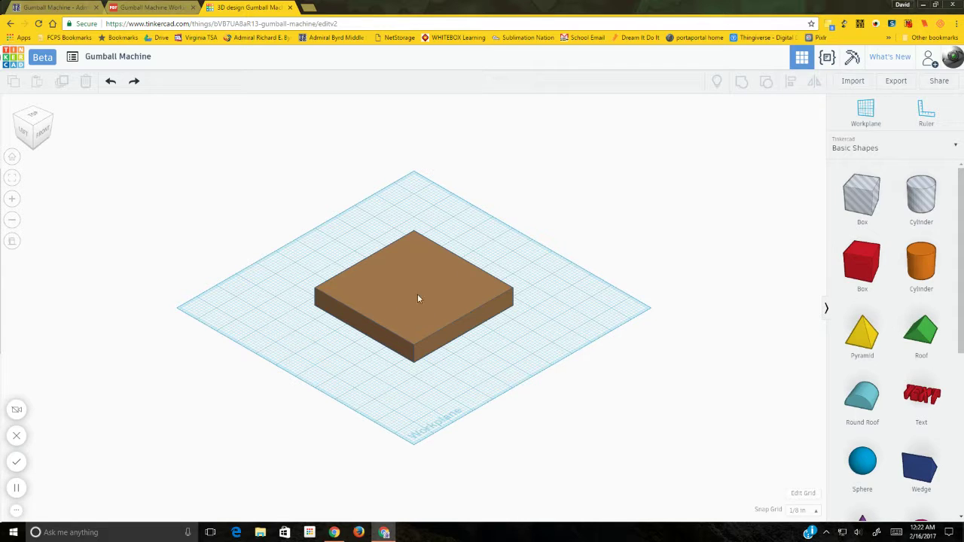
Step: Set a new workplane on the brown base's top face and place a solid red box on it
left_click_drag(880, 245, 434, 310)
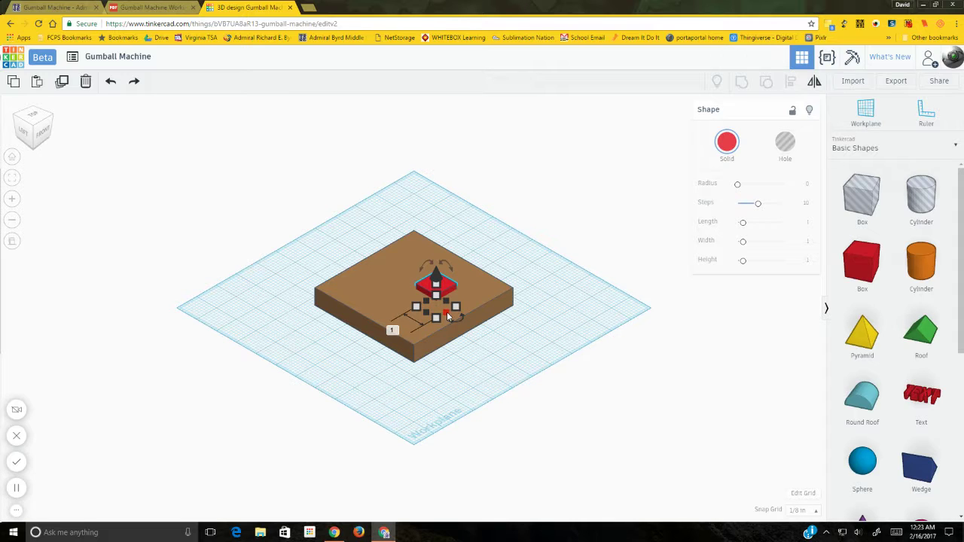
key("Delete")
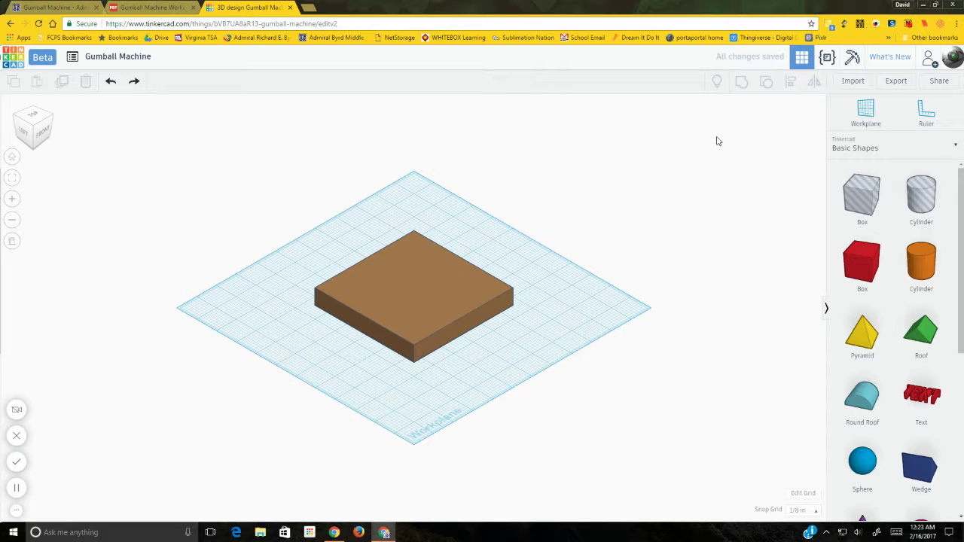
left_click(866, 113)
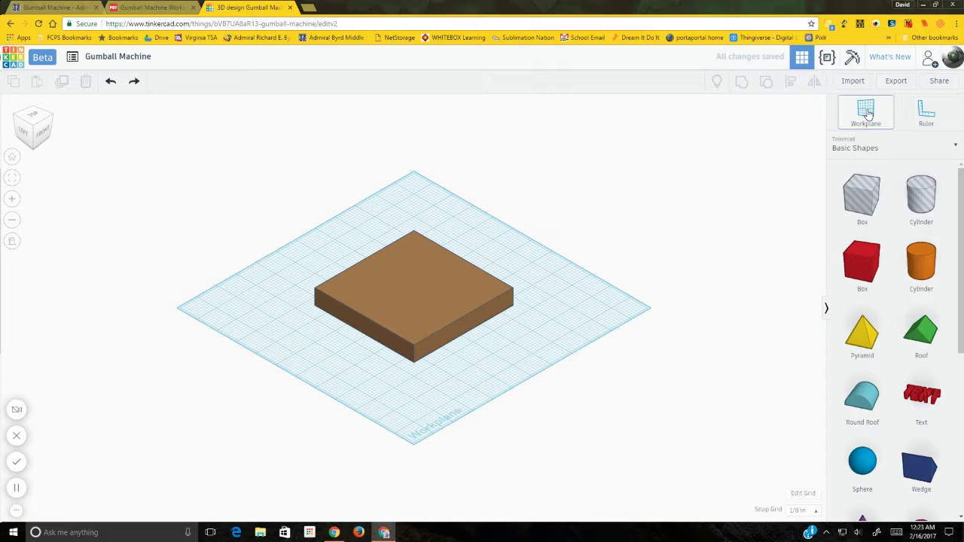
left_click(399, 292)
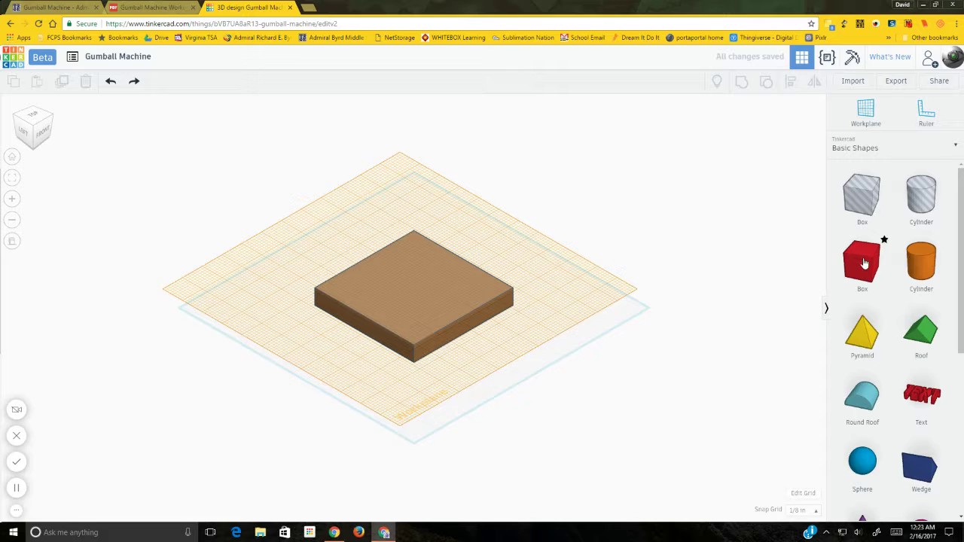
left_click(415, 296)
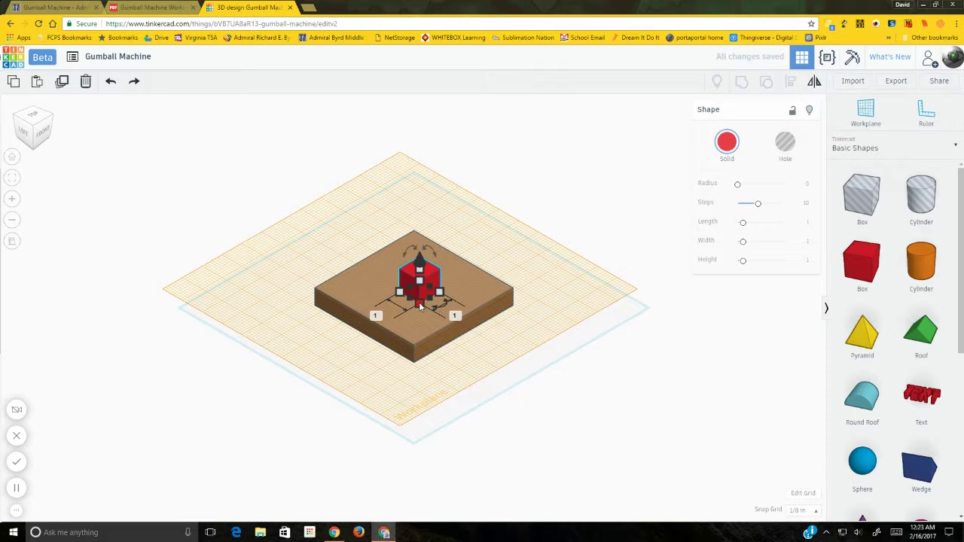
Step: Resize the red box on the base to 4 by 4 inches in plan
left_click(376, 315)
type("4")
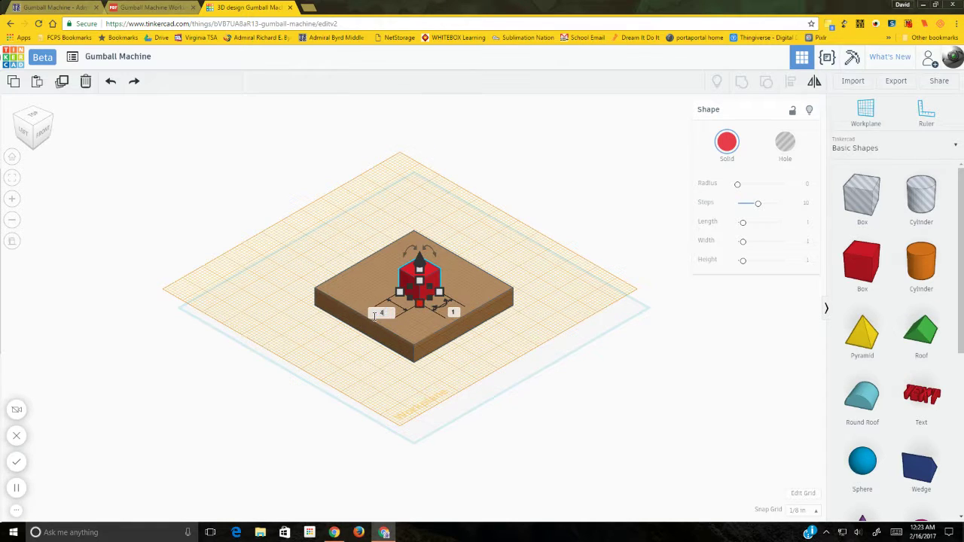
key("Return")
left_click(510, 345)
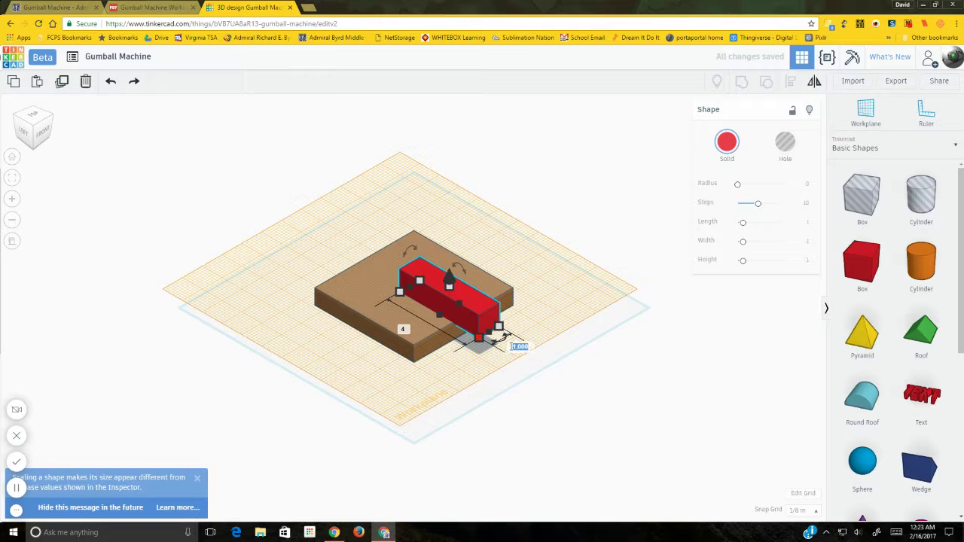
type("4")
key("Return")
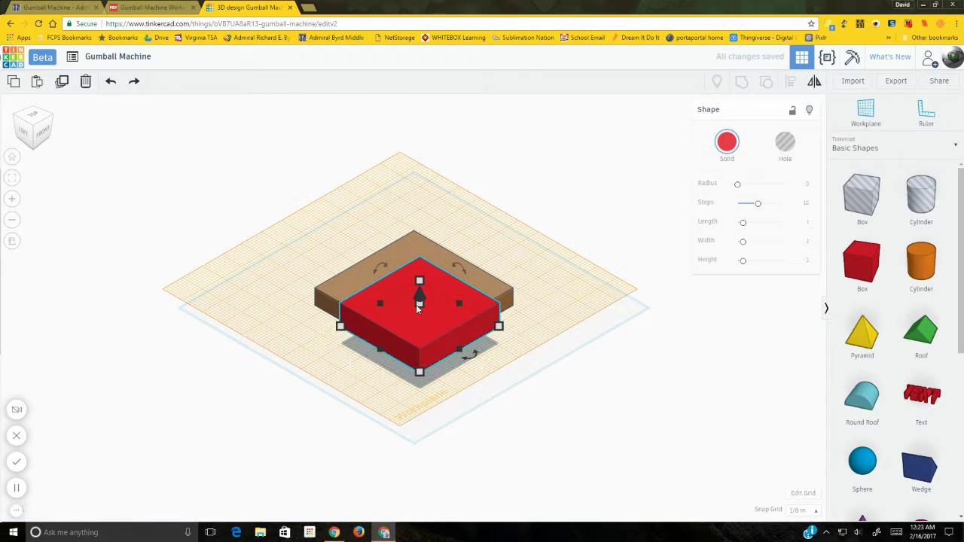
Step: Set the height of the 4-inch red box to 0.75 inch
left_click(463, 313)
type(".75")
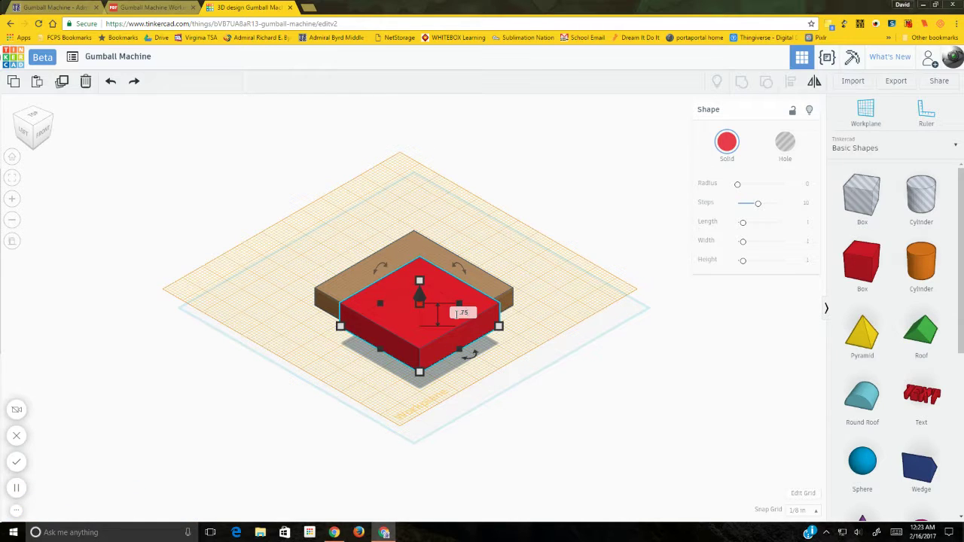
key("Return")
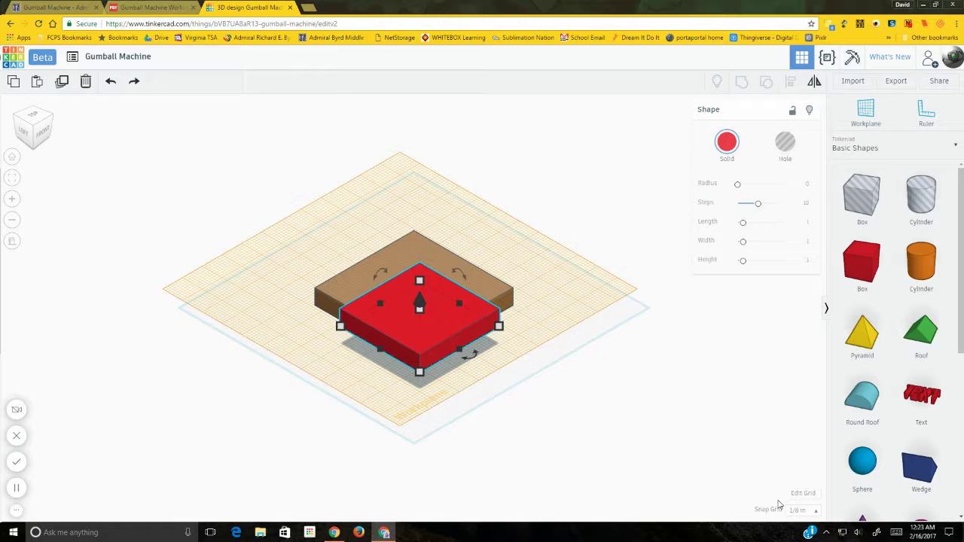
Step: In the top view, move the 4-inch red box so it sits roughly centered on the brown base
left_click(34, 117)
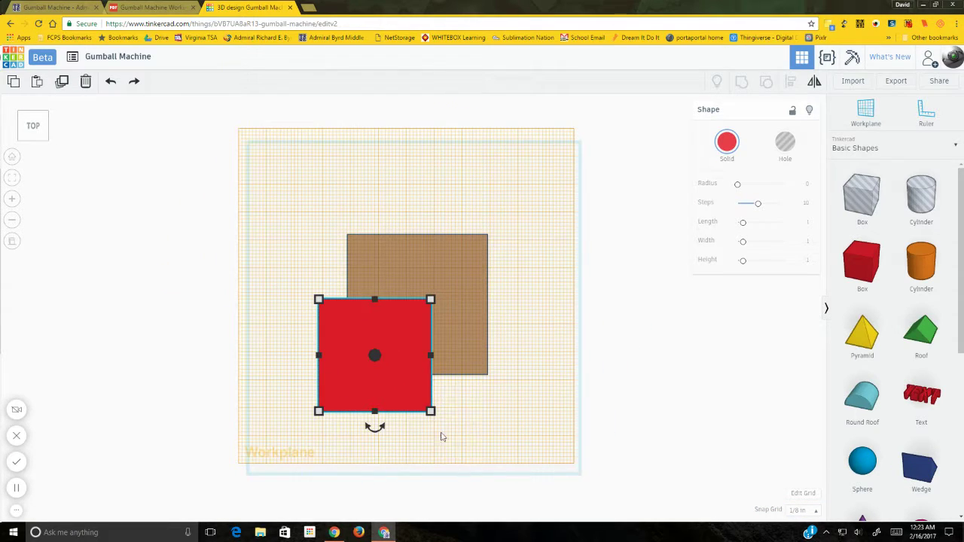
left_click_drag(379, 366, 419, 319)
left_click(541, 318)
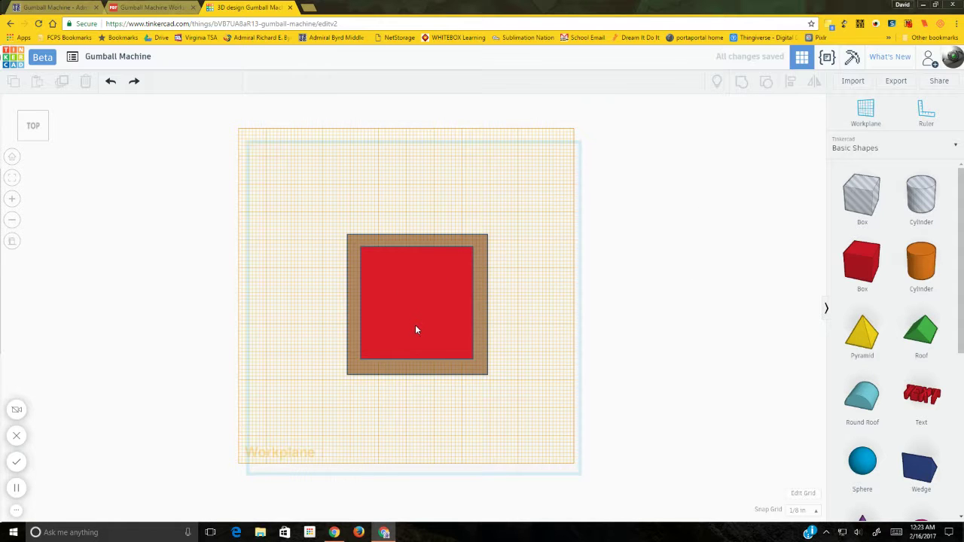
Step: Set the snap grid to 1/64 in and nudge the brown base slightly toward the back to even the front and back borders
scroll(475, 285, "up", 5)
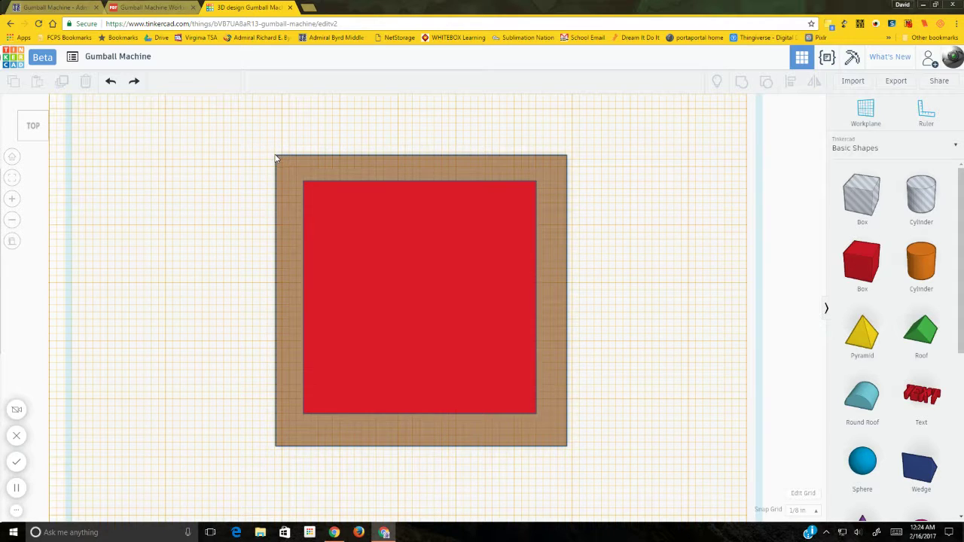
left_click(489, 166)
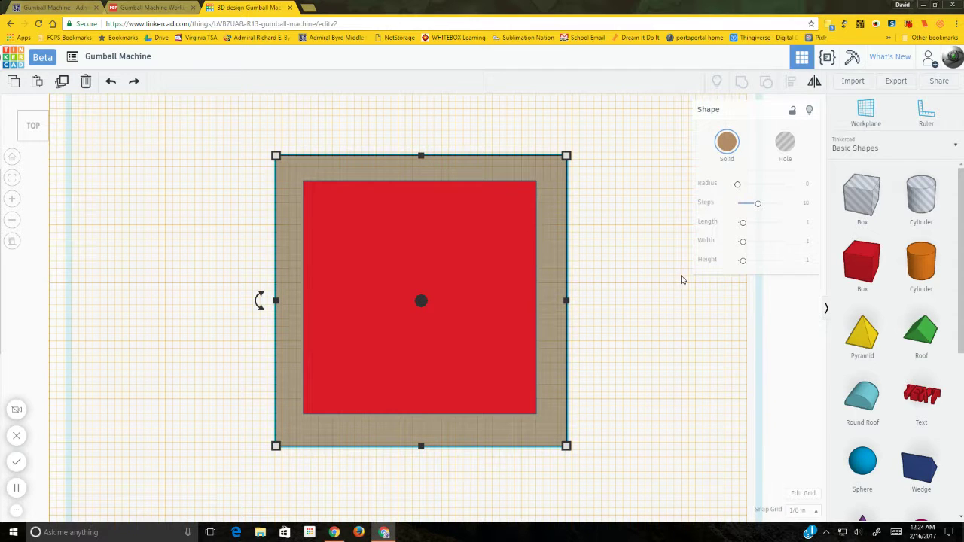
left_click(794, 510)
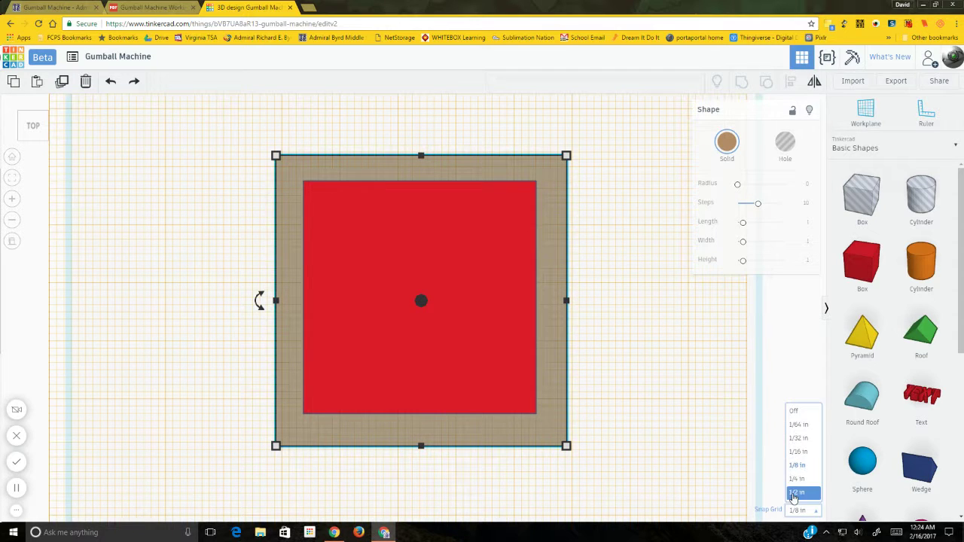
left_click(812, 428)
key("Up")
key("Up")
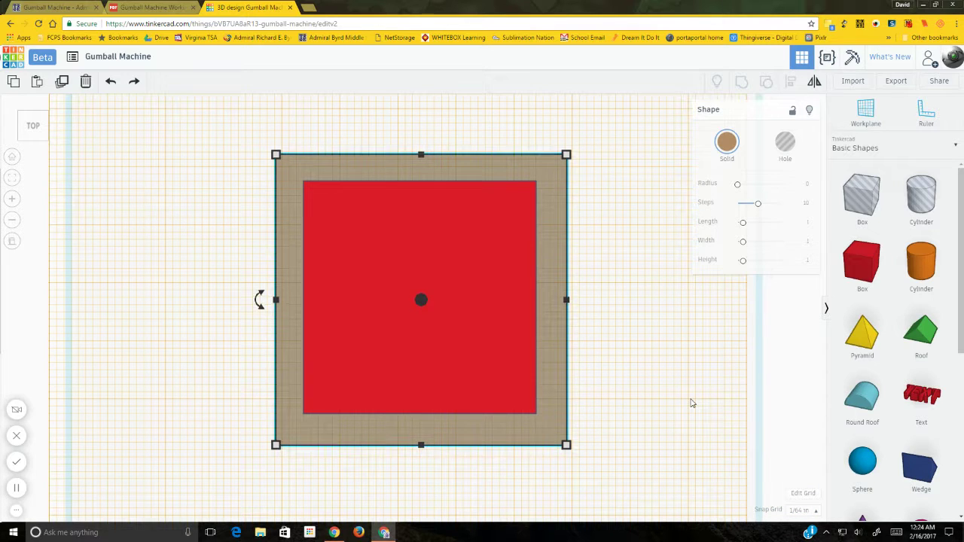
left_click(638, 343)
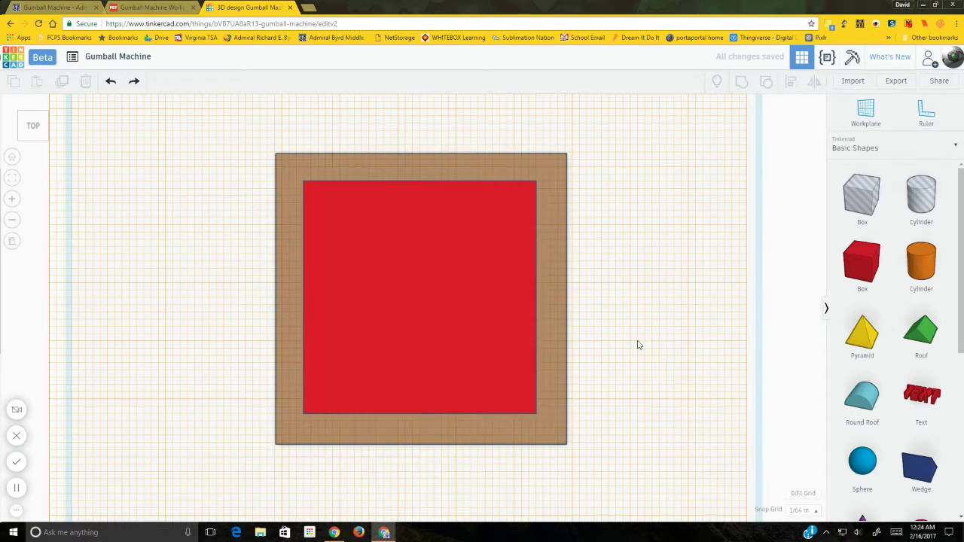
left_click(553, 286)
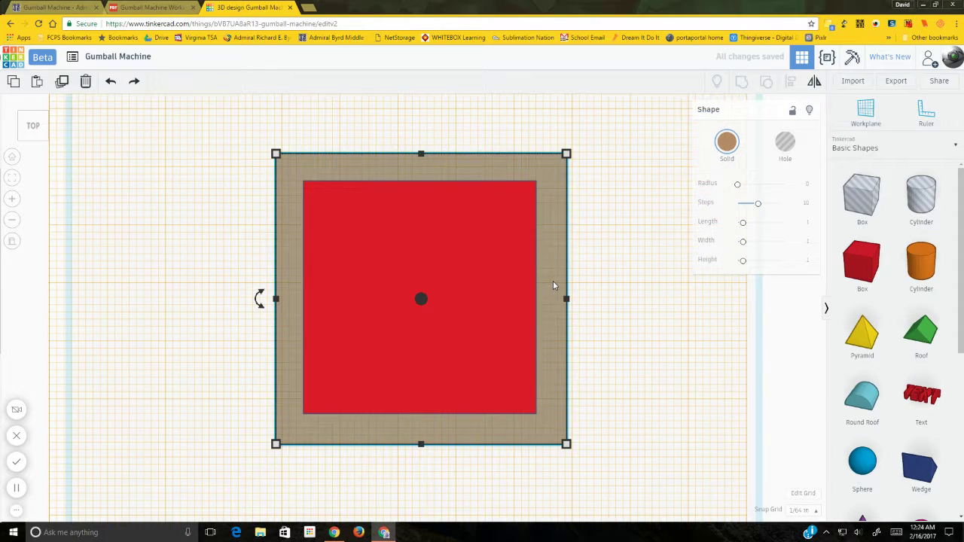
left_click(613, 306)
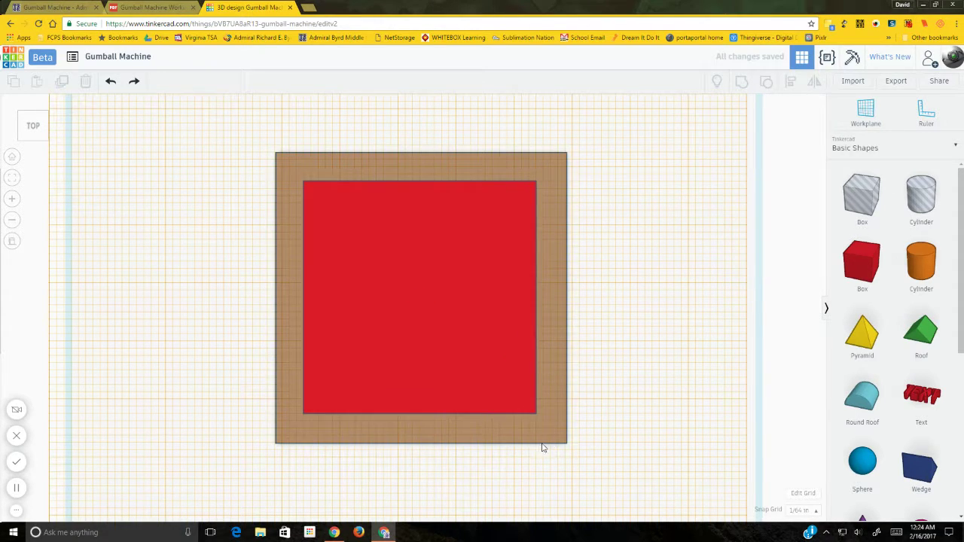
Step: Nudge the brown base six 1/64-inch increments to the right beneath the red box
left_click(558, 160)
key("Right")
key("Right")
key("Right")
key("Right")
key("Right")
key("Right")
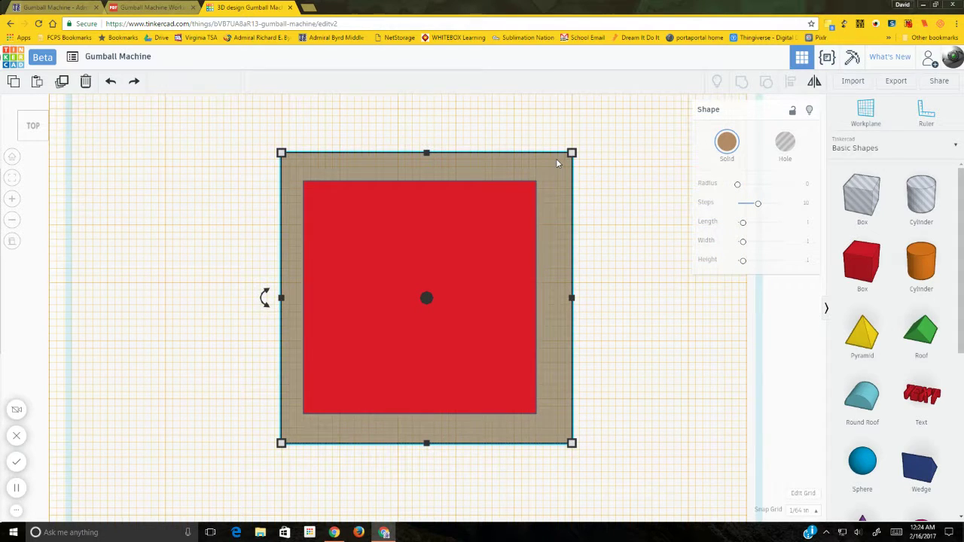
left_click(607, 164)
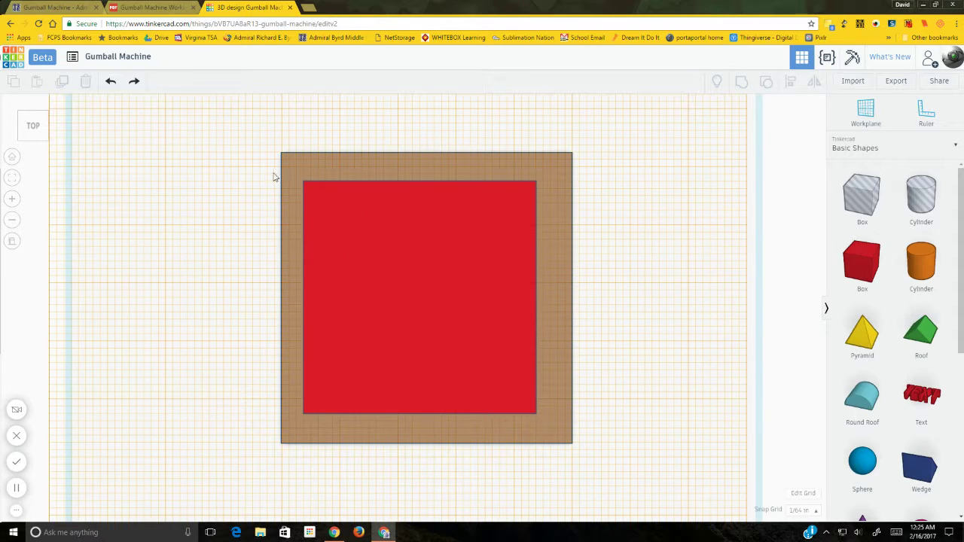
Step: Set the snap grid to 1/8 in and nudge the red box one increment to the right on the base
left_click(387, 280)
left_click(614, 266)
left_click(795, 511)
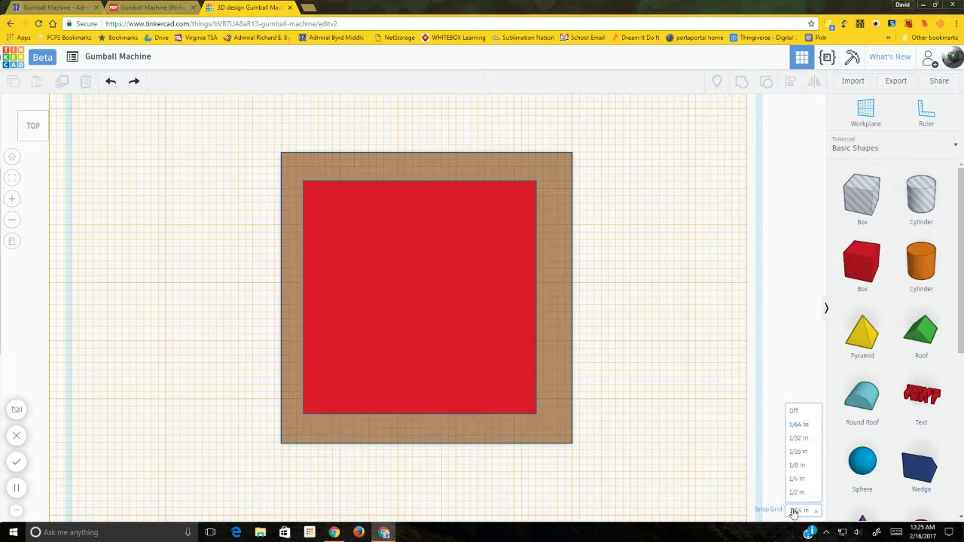
left_click(797, 467)
left_click(402, 304)
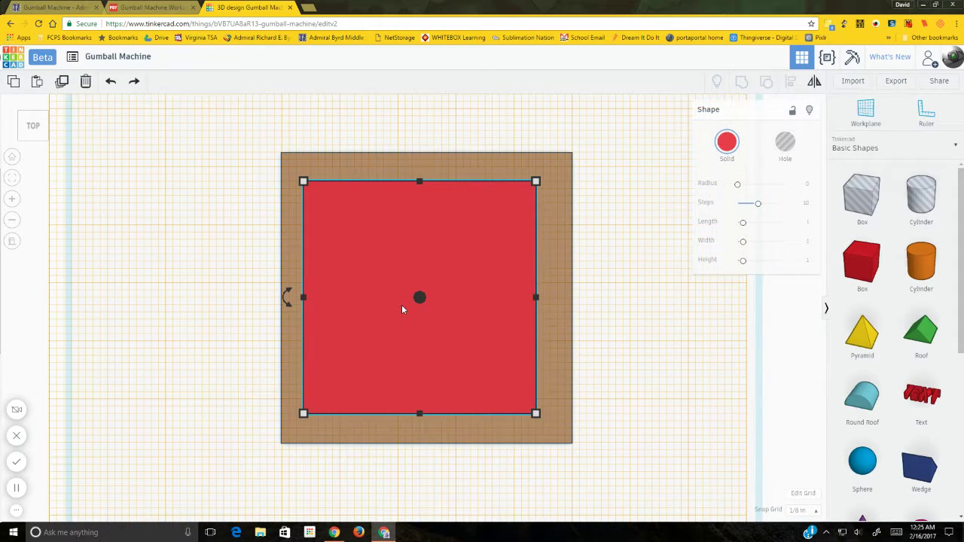
key("Right")
left_click(627, 269)
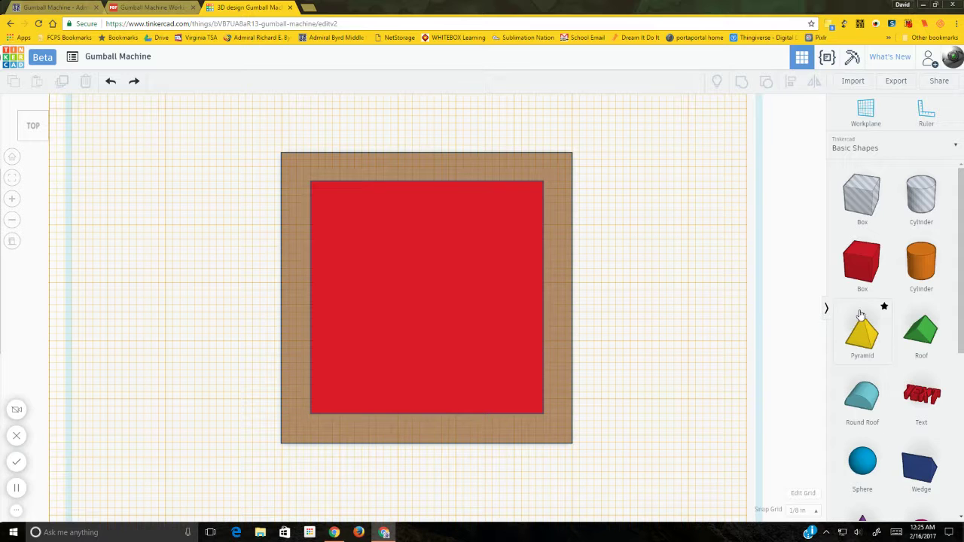
Step: Place another solid box over the base's right border and color it light green
left_click_drag(864, 269, 560, 222)
left_click(727, 142)
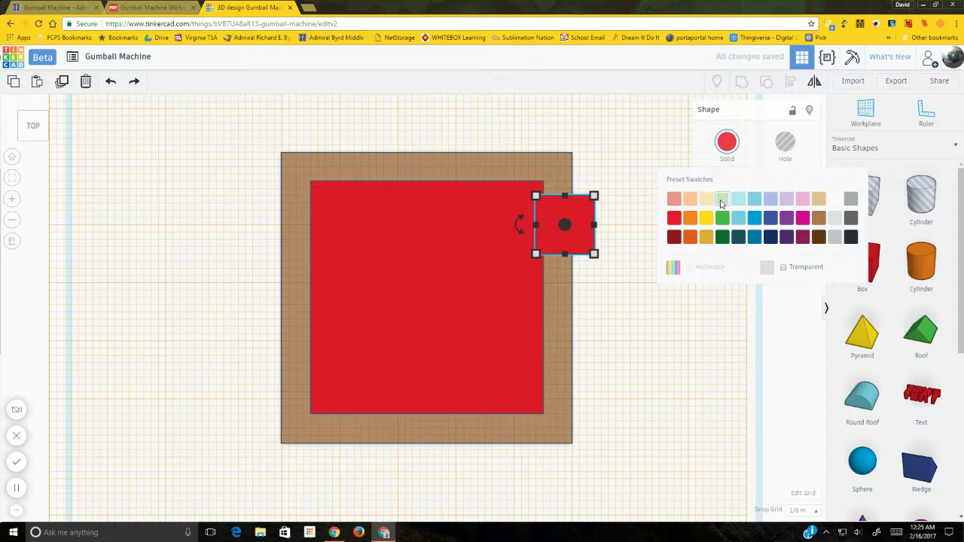
left_click(723, 198)
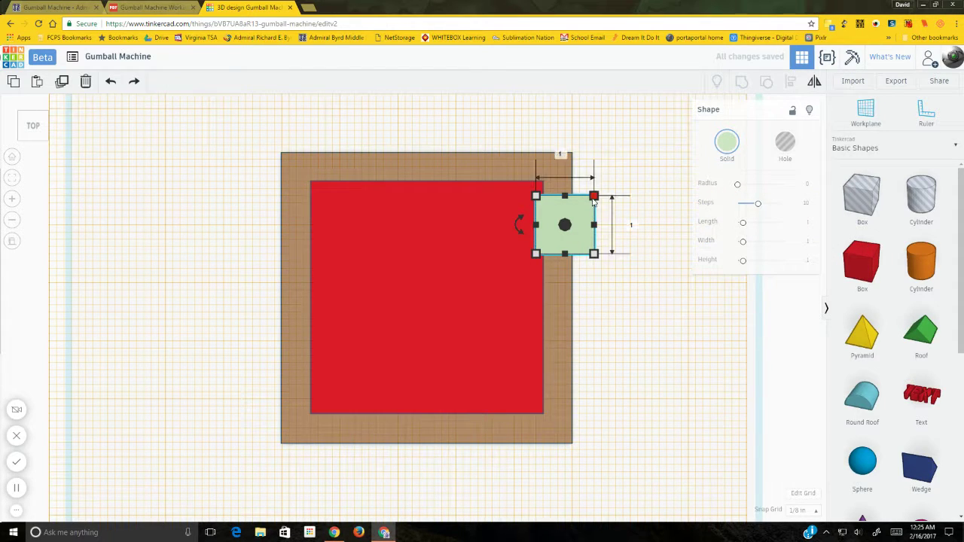
Step: Set the light green box's width and length to 0.5 in each
left_click(560, 153)
key("BackSpace")
type(".5")
key("Return")
left_click(603, 222)
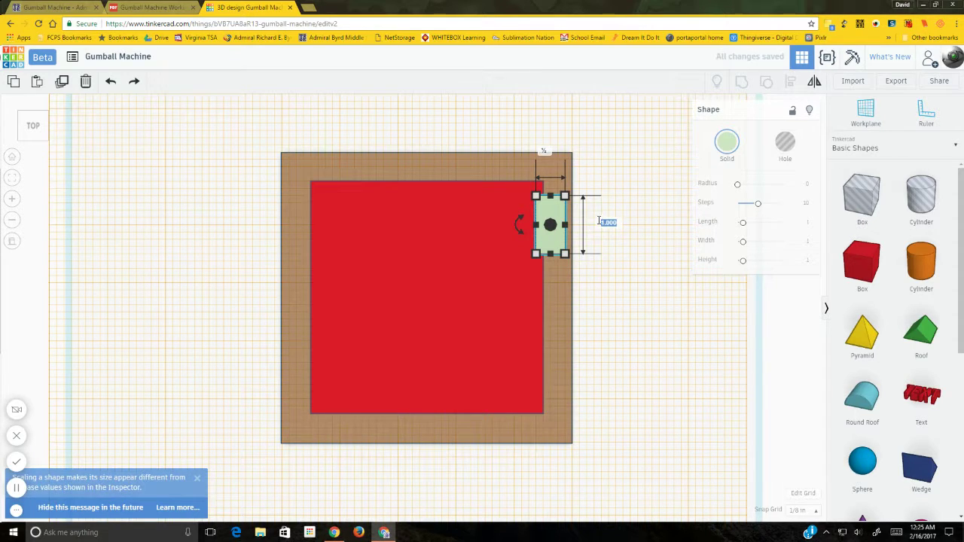
key("BackSpace")
type(".5")
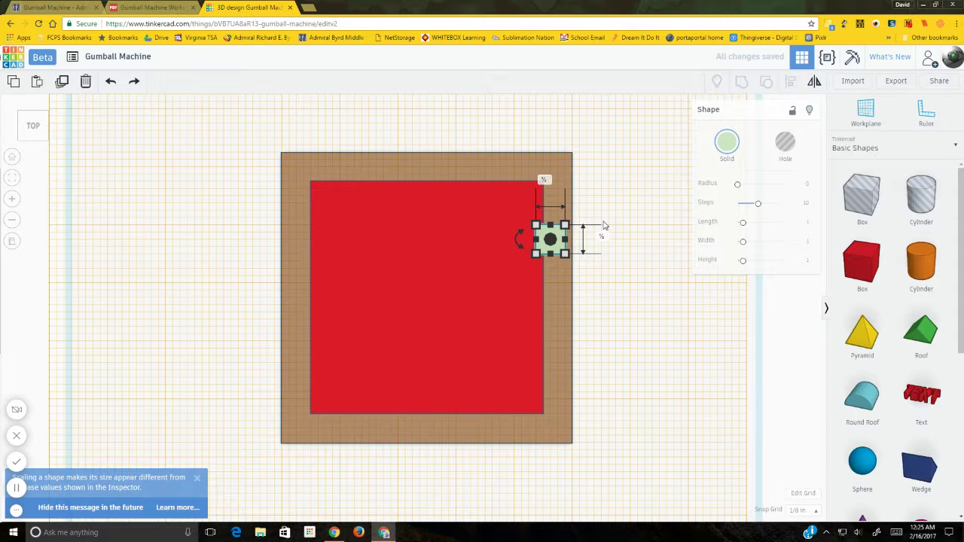
left_click(637, 253)
Step: Nudge the light green box into the back-right corner of the brown base to check the border width
left_click(548, 250)
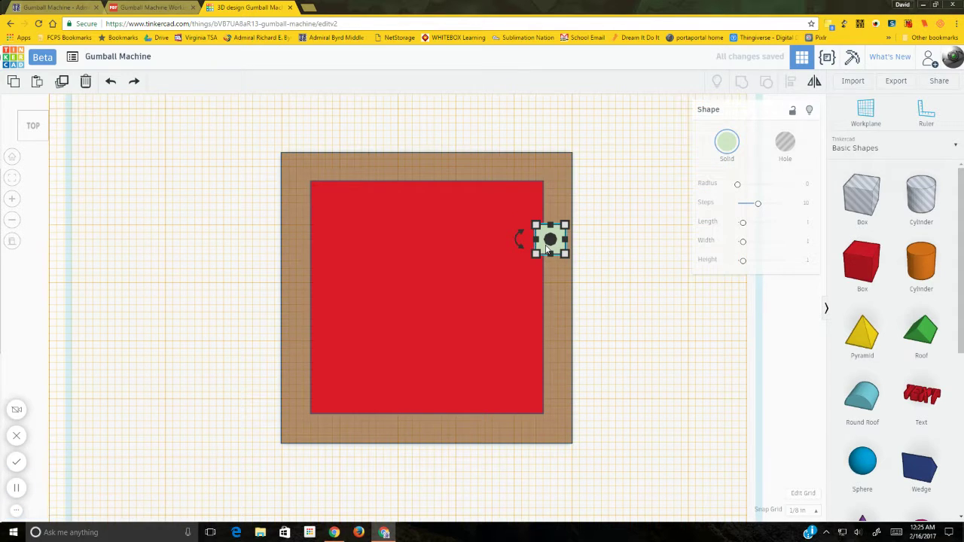
key("Right")
key("Right")
key("Left")
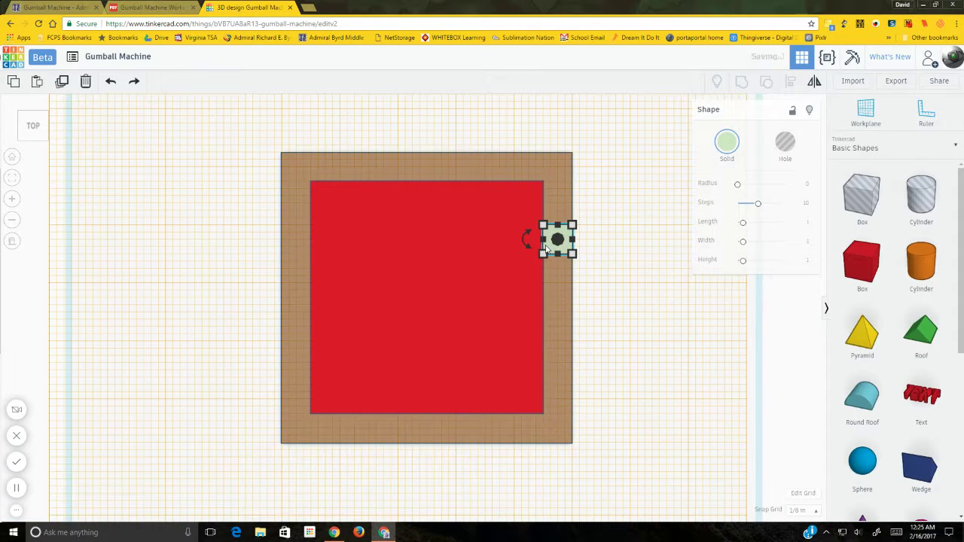
key("Up")
key("Up")
key("Up")
key("Up")
key("Up")
key("Up")
key("Up")
key("Up")
key("Up")
key("Up")
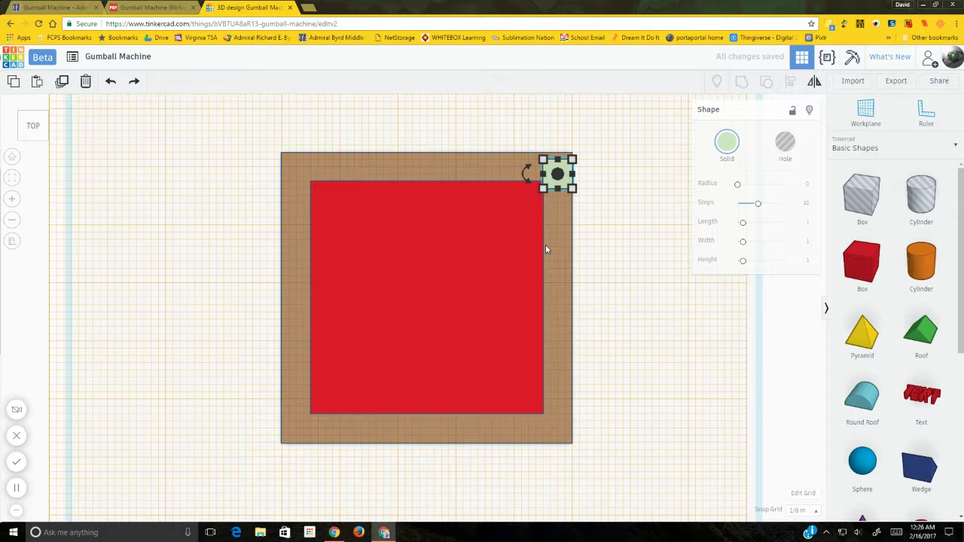
left_click(620, 213)
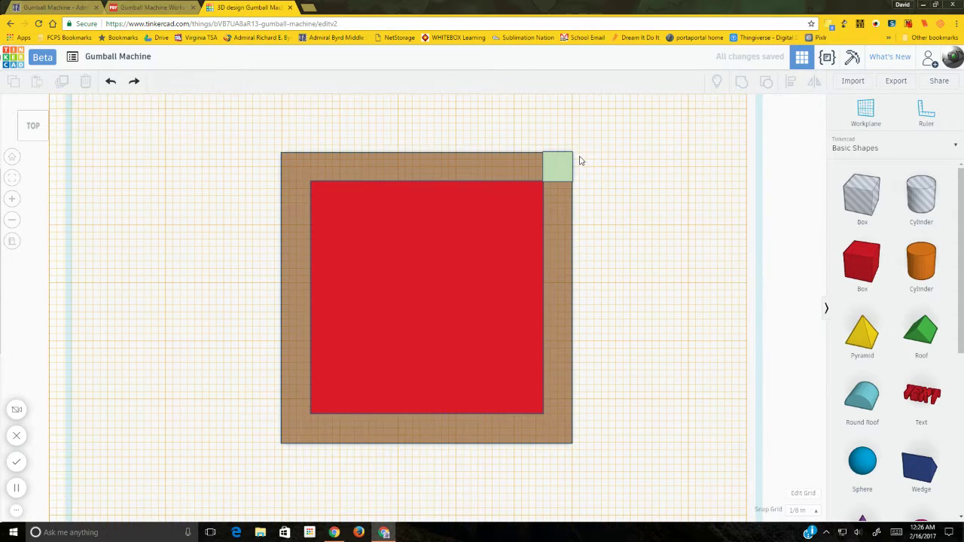
Step: Move the light green box off the base into the open area on its right
scroll(577, 161, "down", 2)
scroll(577, 162, "up", 3)
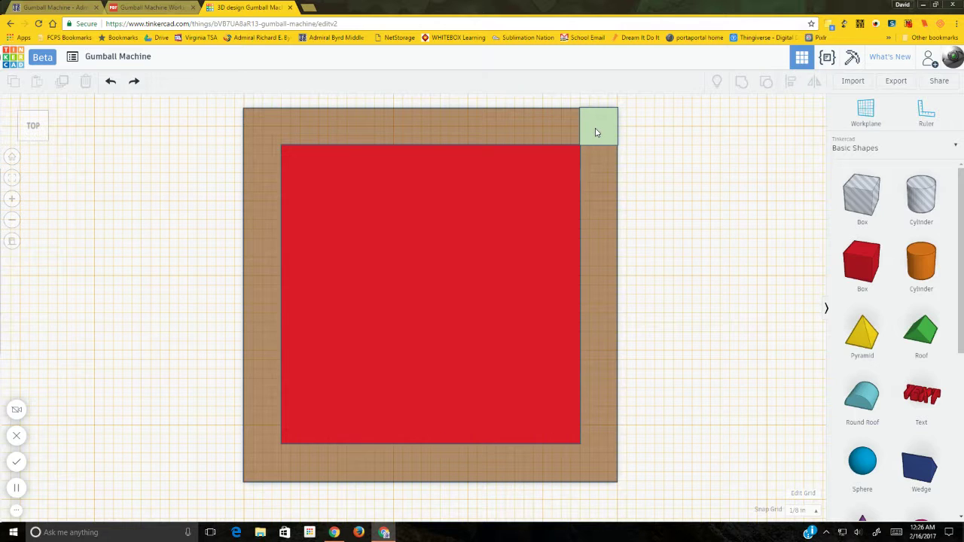
left_click_drag(595, 129, 735, 325)
key("Escape")
left_click(656, 436)
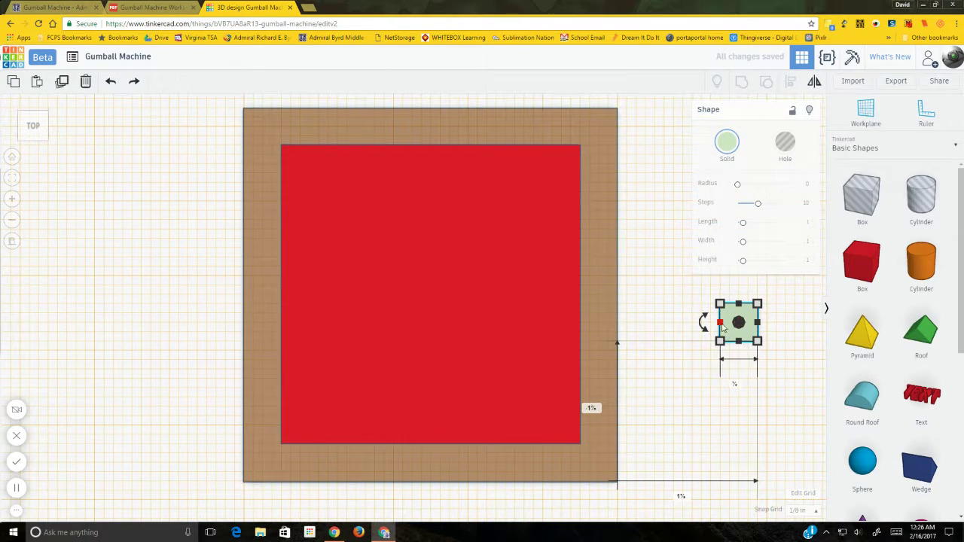
left_click(643, 259)
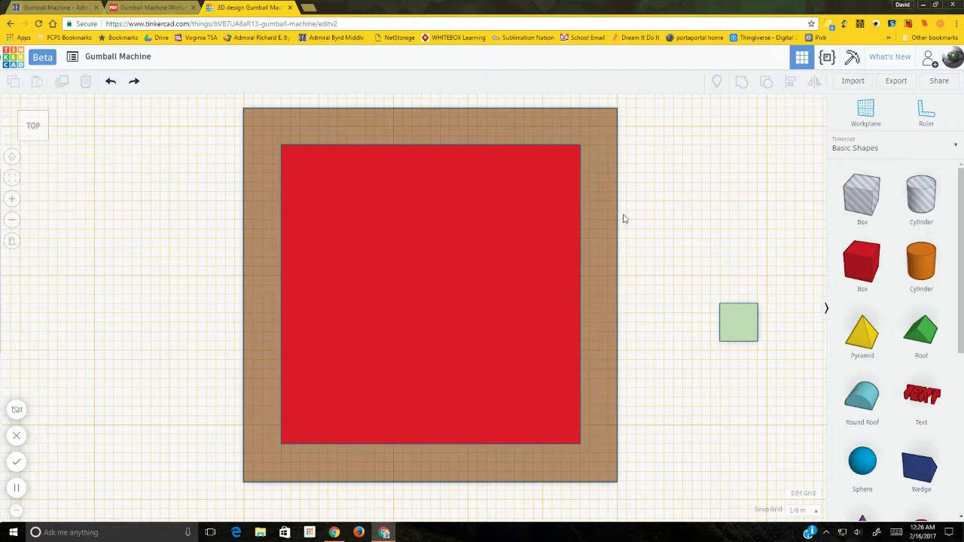
left_click(926, 113)
left_click(282, 442)
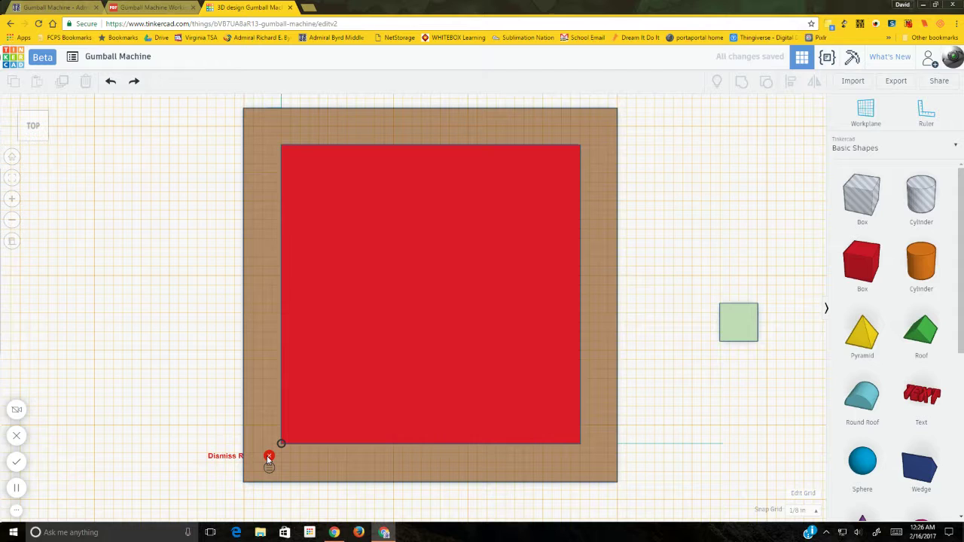
left_click(269, 458)
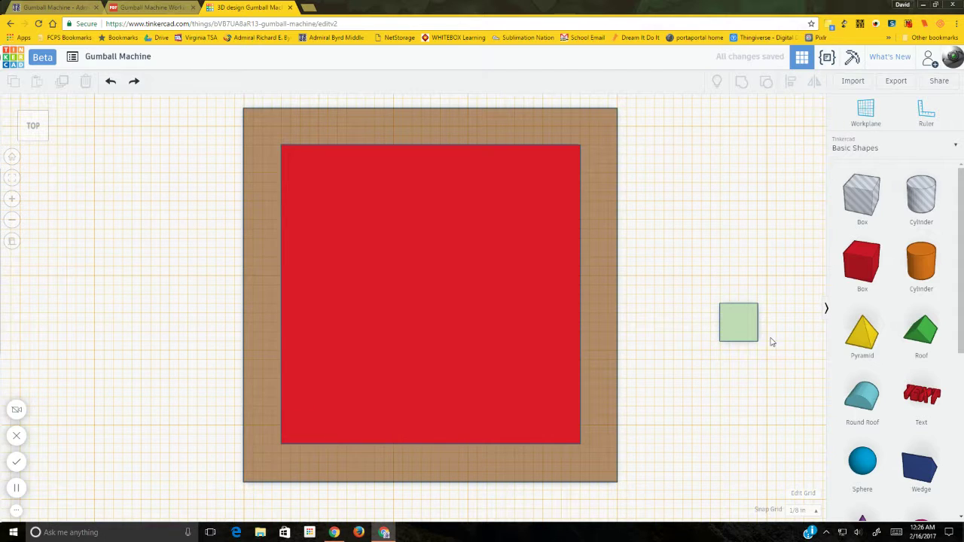
Step: Shift the light green box slightly toward the base and the front, then deselect it
left_click_drag(737, 325, 718, 344)
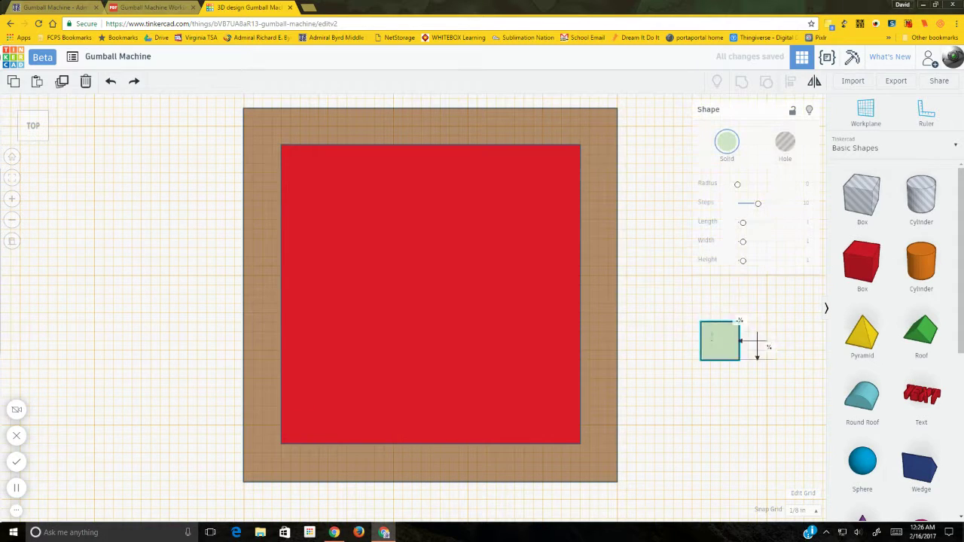
left_click(720, 332)
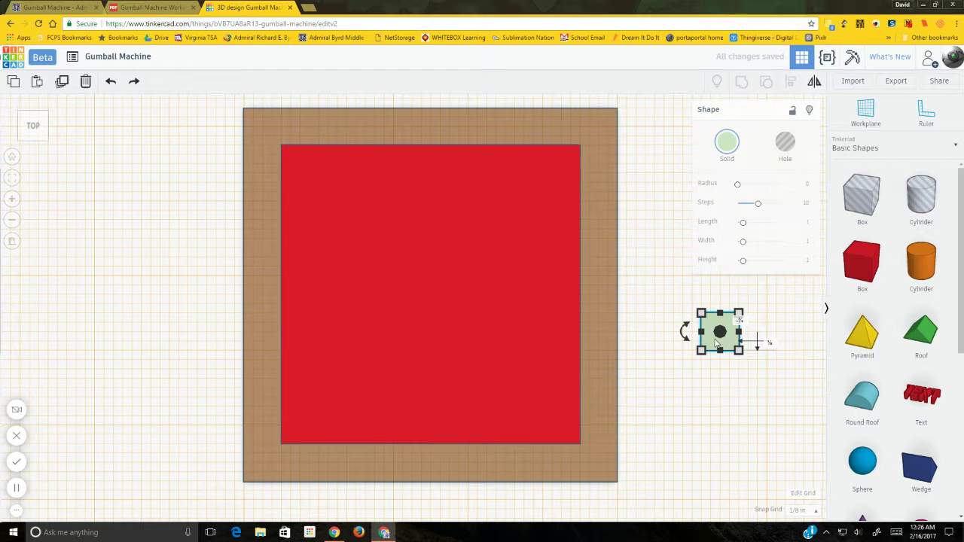
left_click(639, 223)
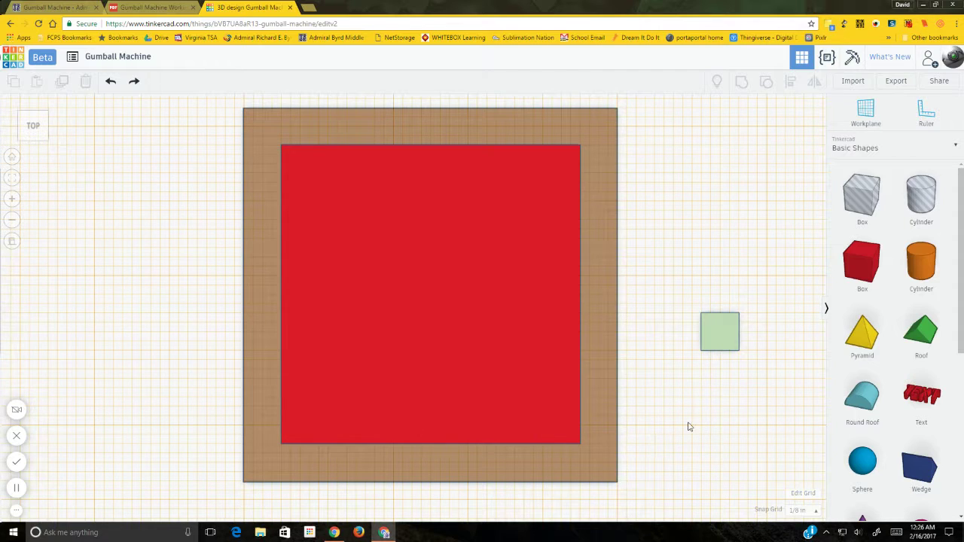
Step: Set the red box's height to 1.5 in to represent both Level A pieces
left_click(20, 141)
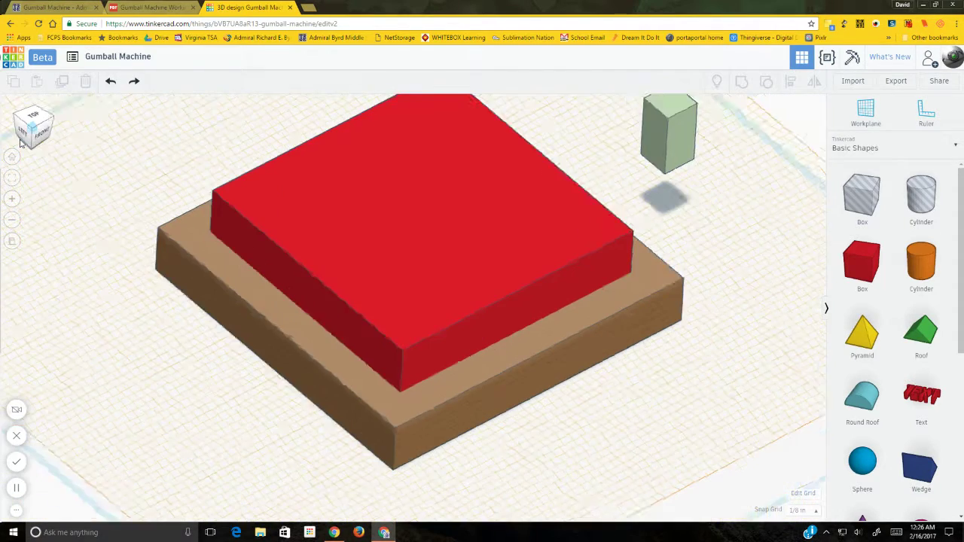
left_click(414, 264)
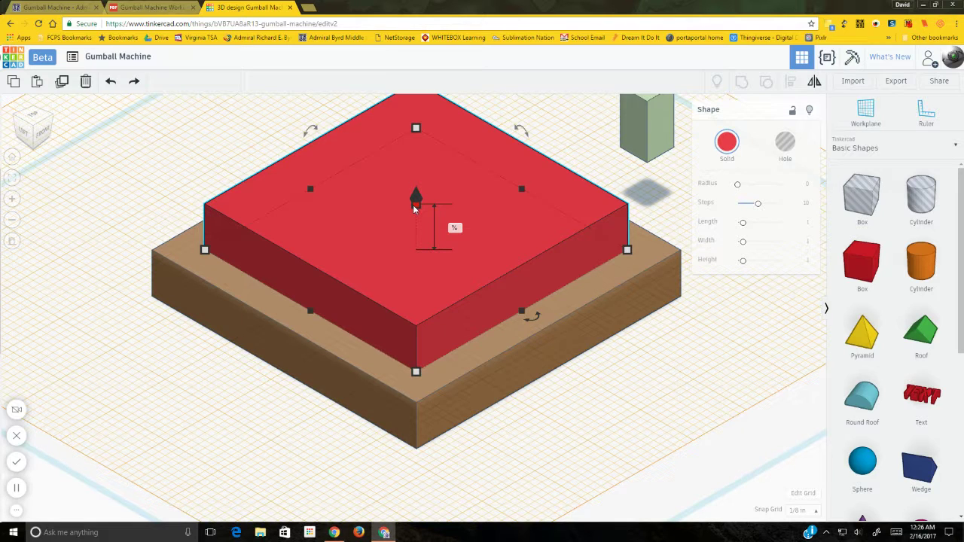
left_click(454, 227)
type("1.5")
key("Return")
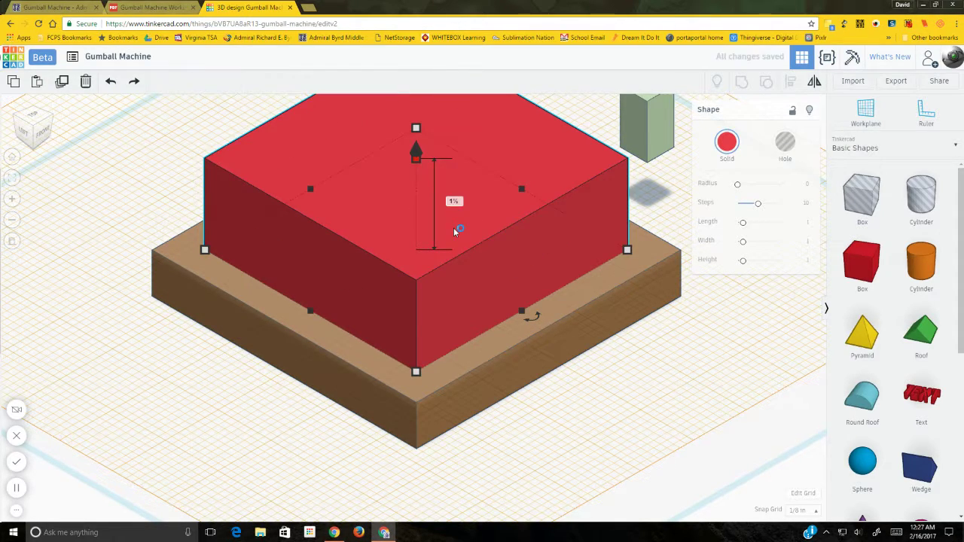
left_click(658, 401)
Step: Color the 1.5 in high red box on the base brown
scroll(517, 419, "down", 5)
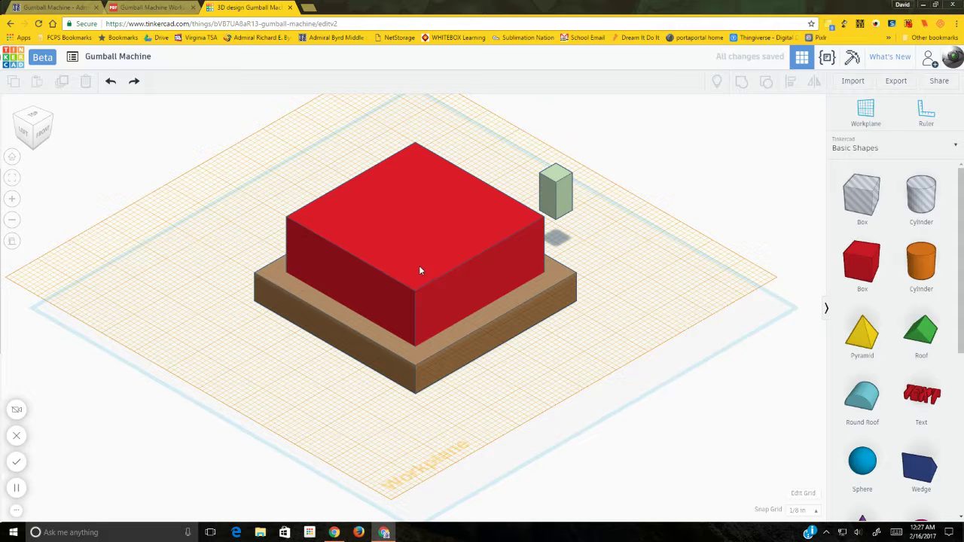
left_click(368, 221)
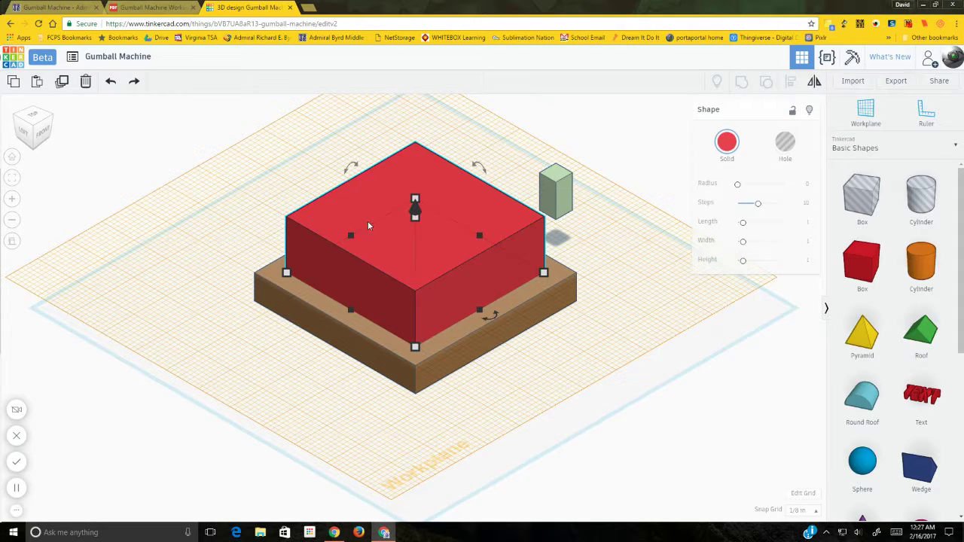
left_click(727, 142)
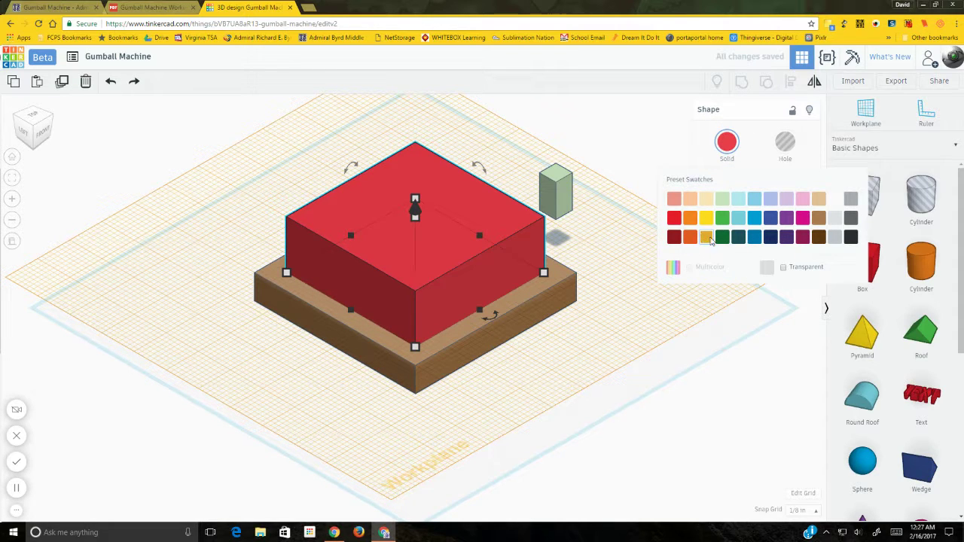
left_click(818, 218)
left_click(603, 279)
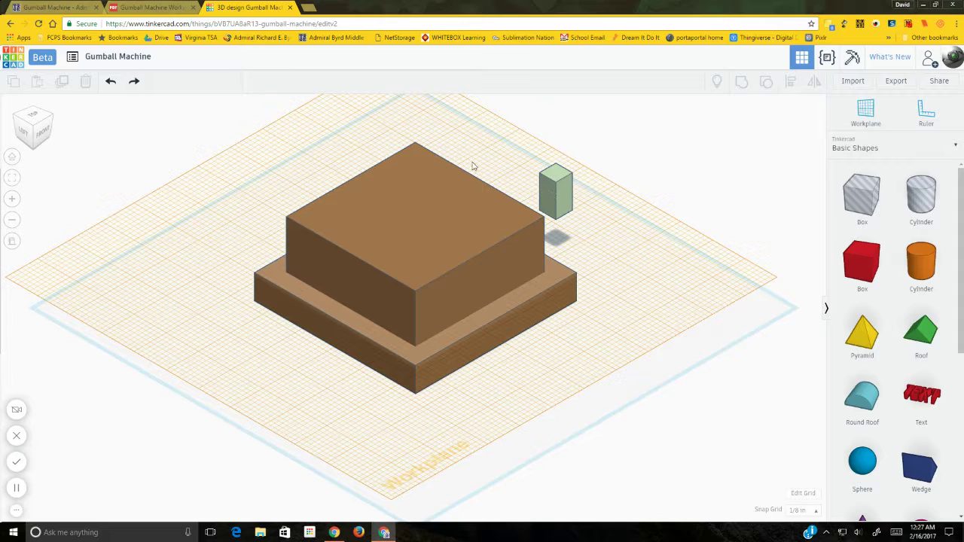
Step: Delete the light green box and place the workplane on the top face of the upper brown block
left_click(551, 190)
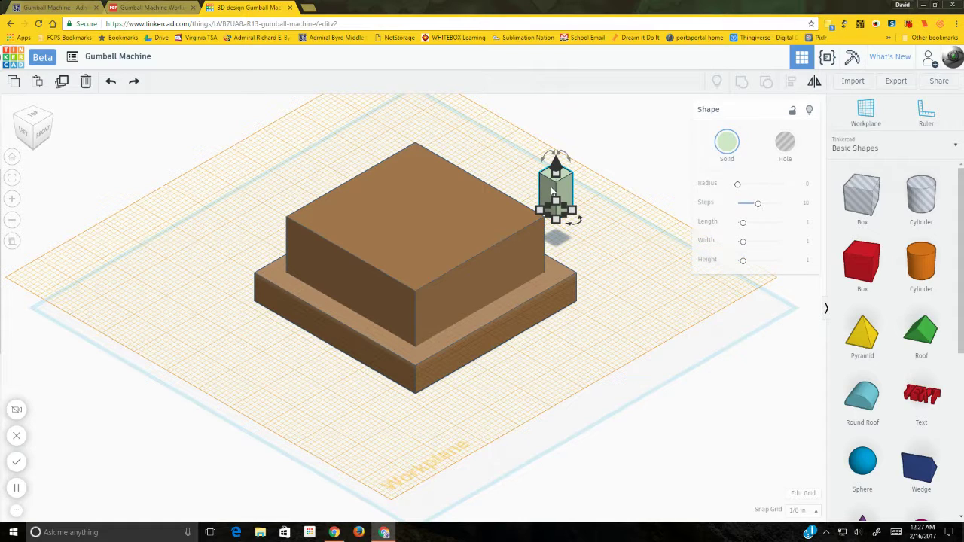
key("Delete")
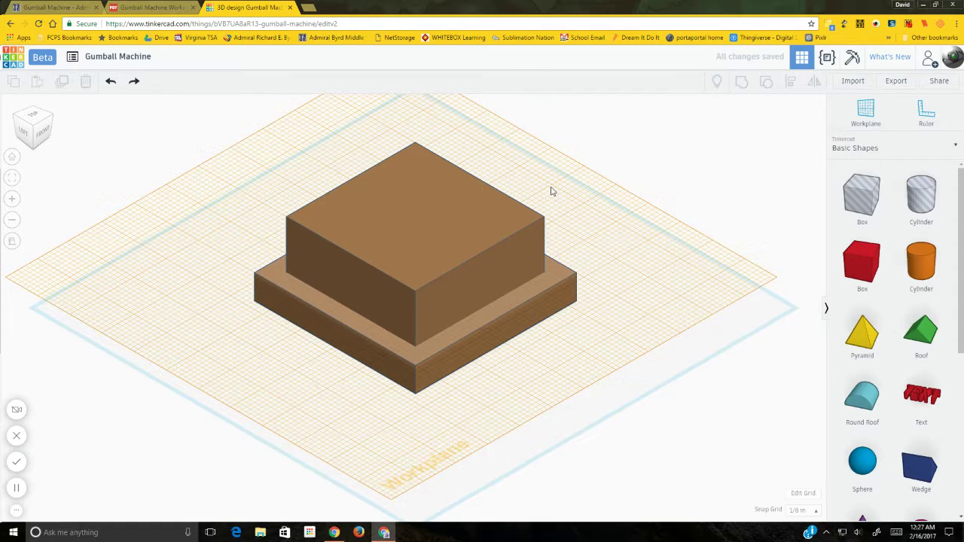
left_click(867, 113)
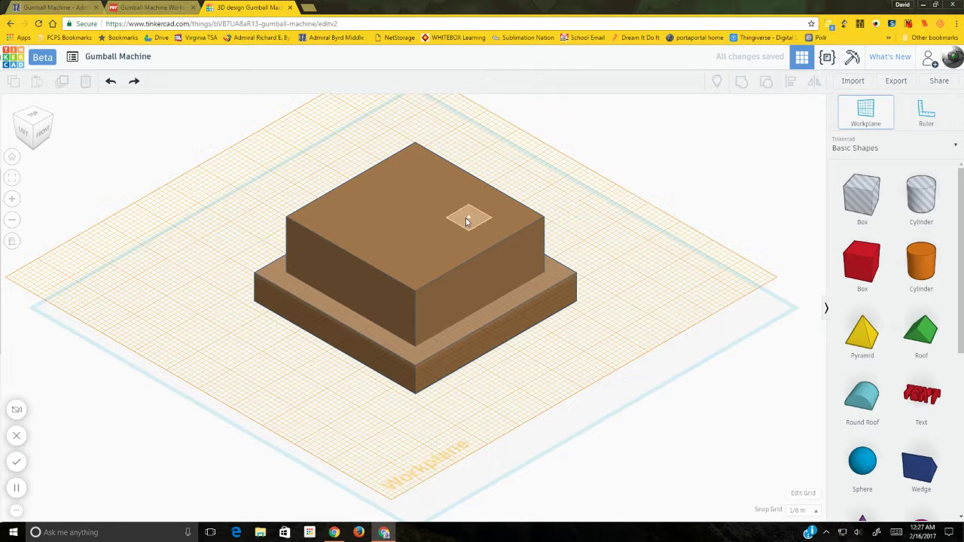
left_click(395, 235)
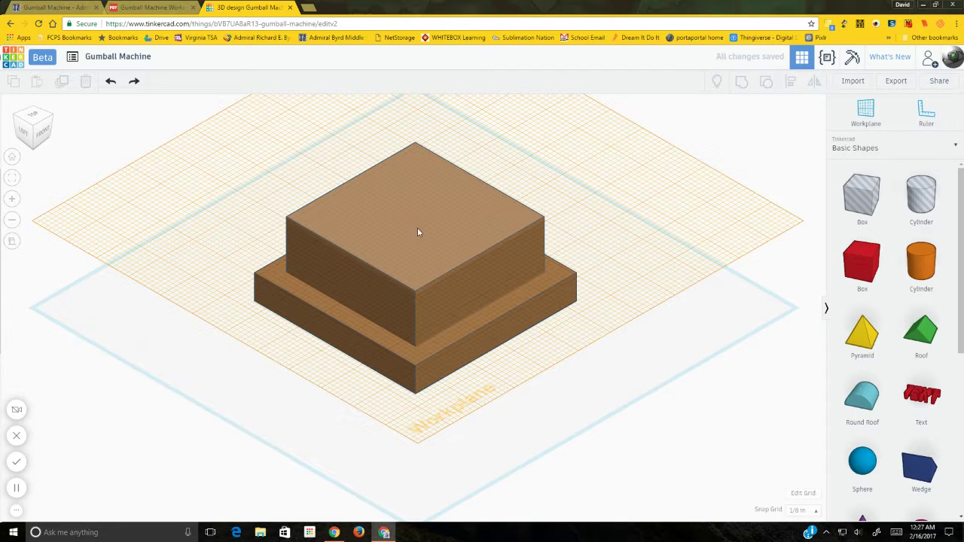
Step: Check Level B's dimensions in the working drawing and its place in the assembly drawing, then return to the Tinkercad design
left_click(151, 7)
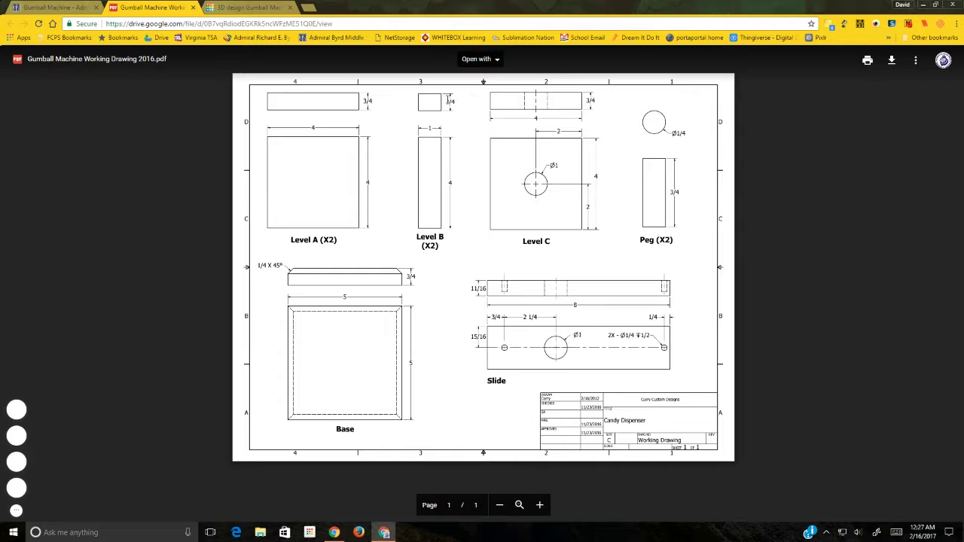
left_click(53, 7)
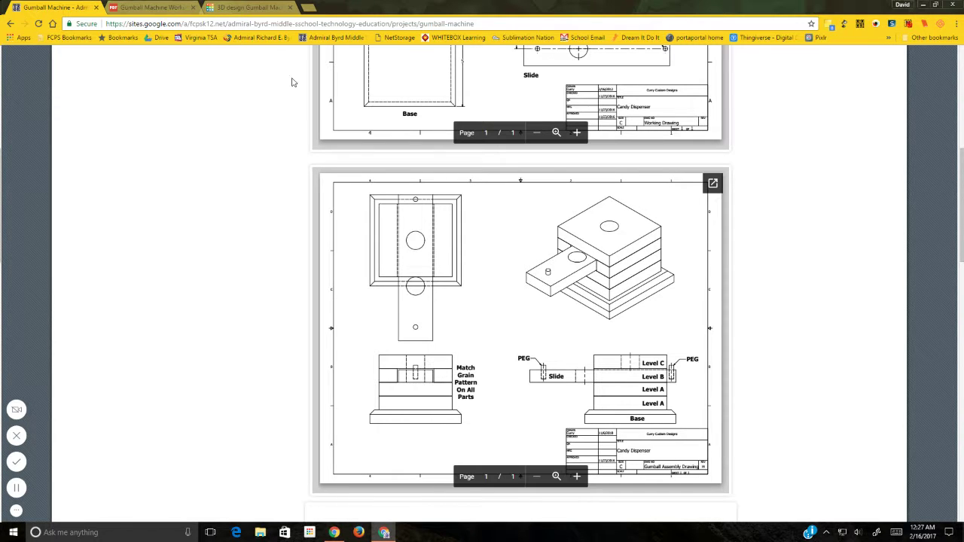
left_click(241, 7)
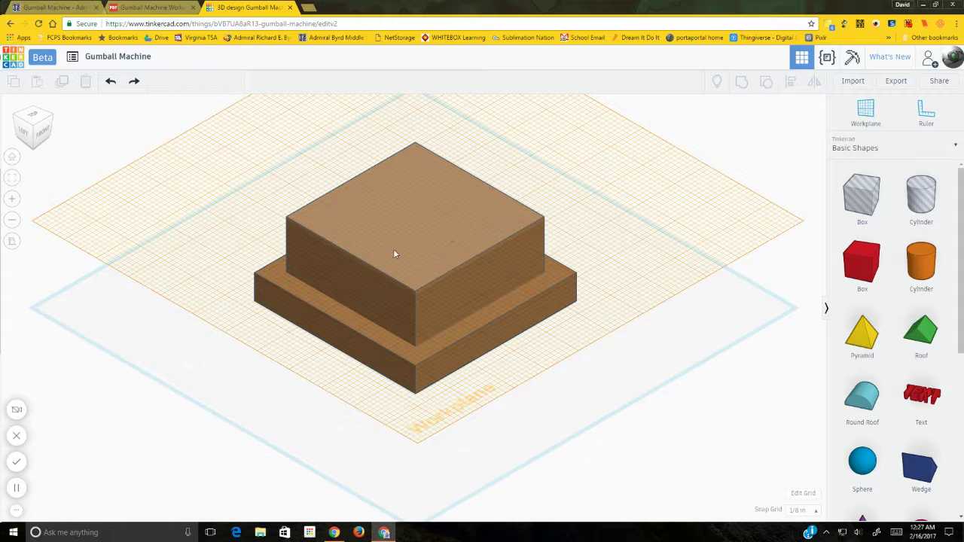
Step: Place a solid red box near the front corner of the upper block's top face and set its length to 4 in
left_click_drag(861, 263, 413, 275)
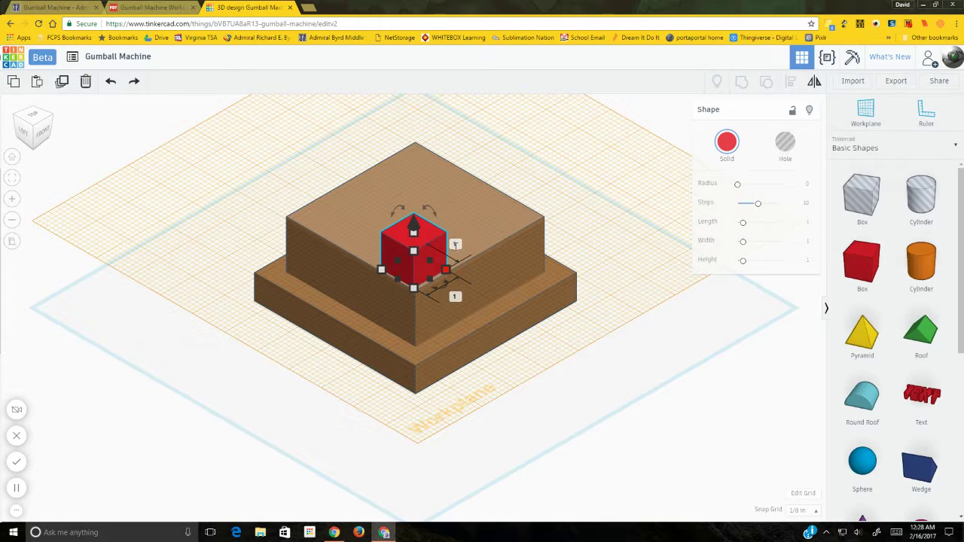
left_click(454, 296)
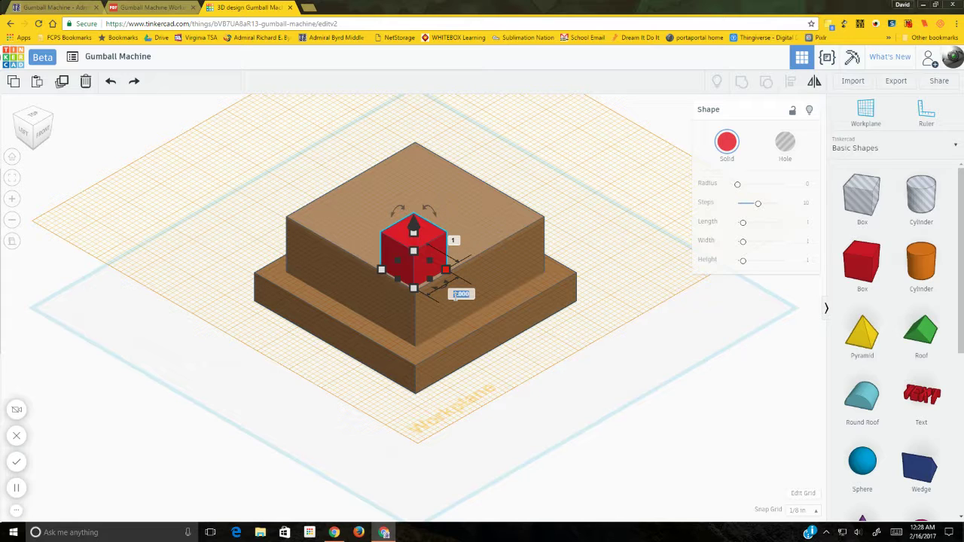
type("4")
key("Return")
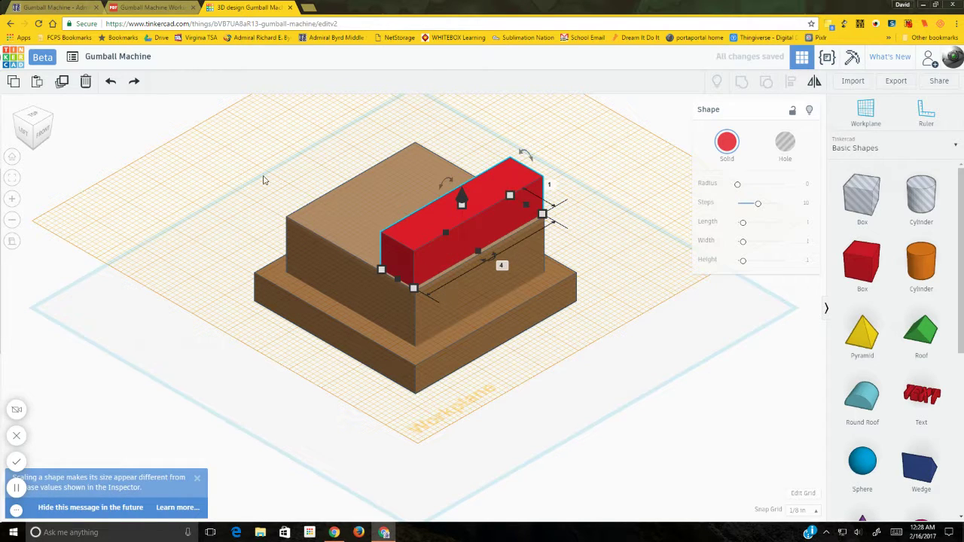
Step: Set the 4 in red bar's height to 3/4 in and look at the model from the top
mouse_move(461, 205)
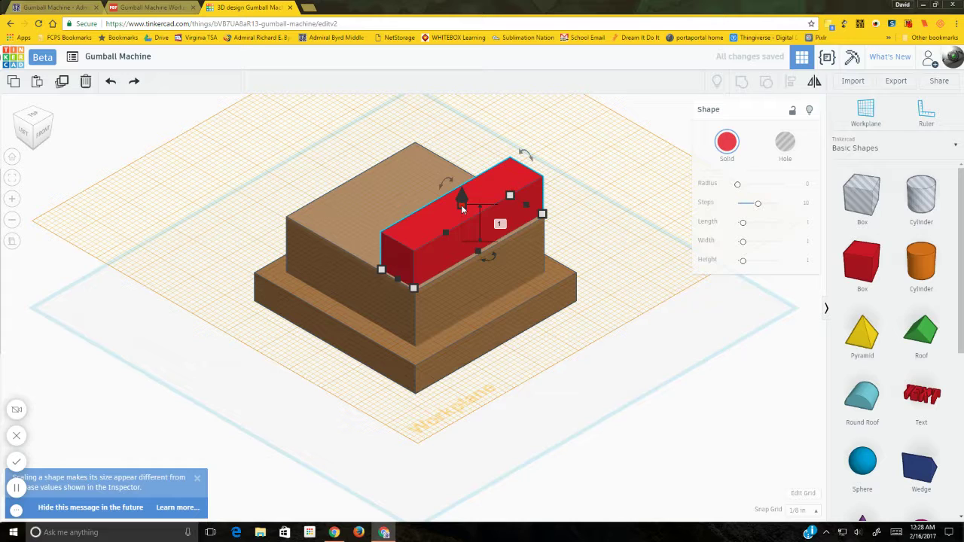
left_click(498, 223)
type("1")
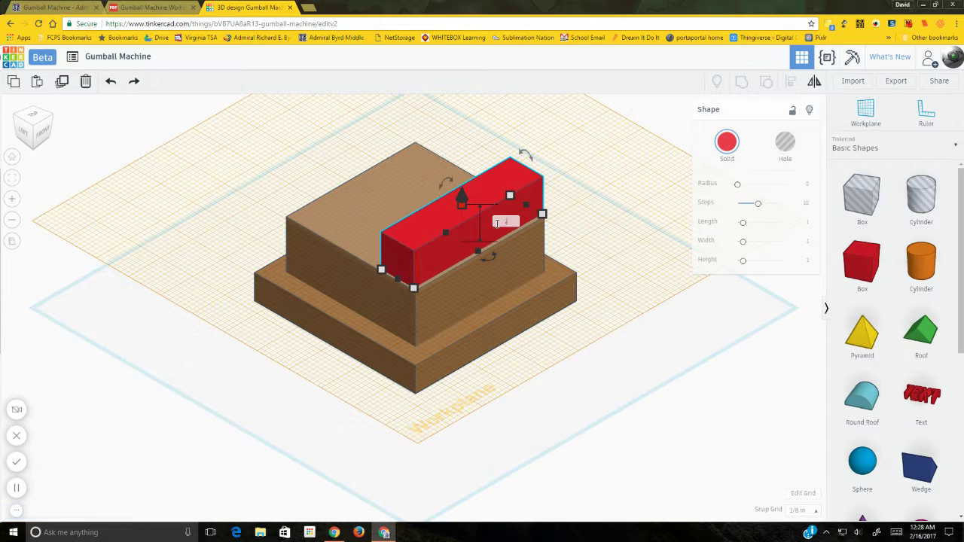
key("Return")
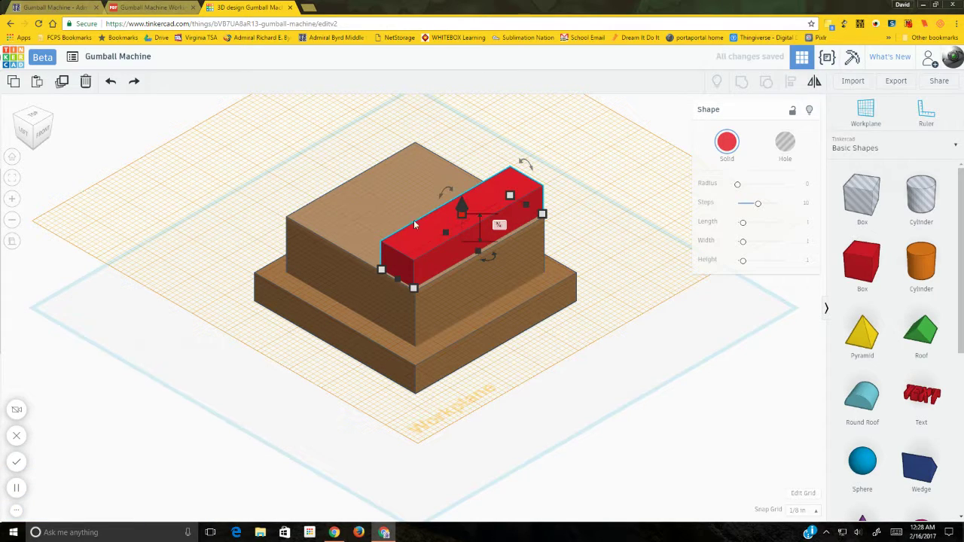
left_click(33, 117)
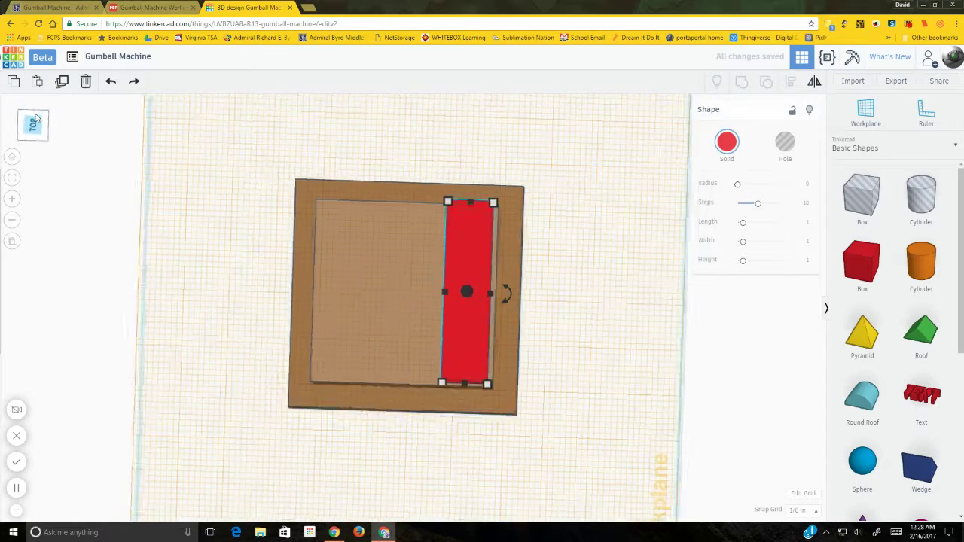
Step: Set the snap grid to 1/64 in and nudge the red bar into line with the upper block's front edge and ends
left_click(568, 213)
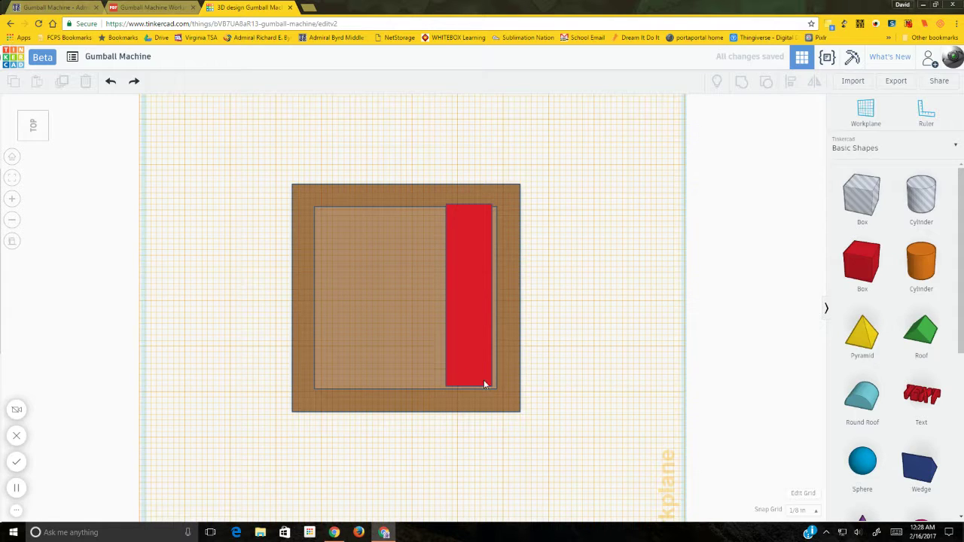
left_click(798, 510)
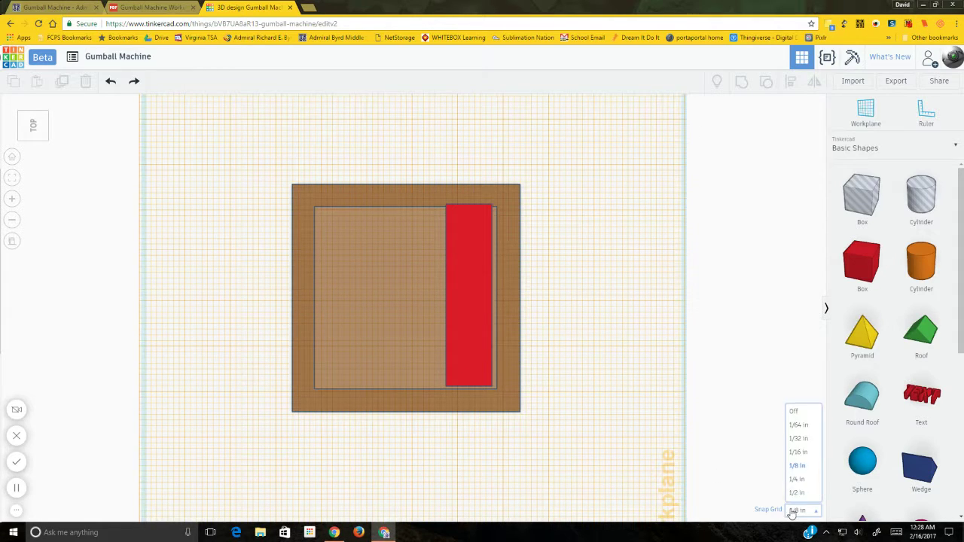
left_click(803, 425)
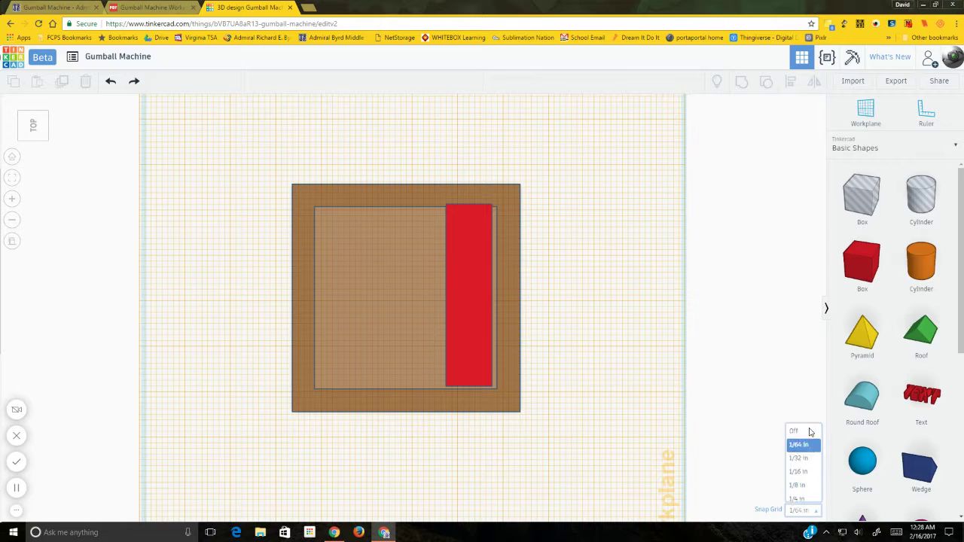
left_click(467, 292)
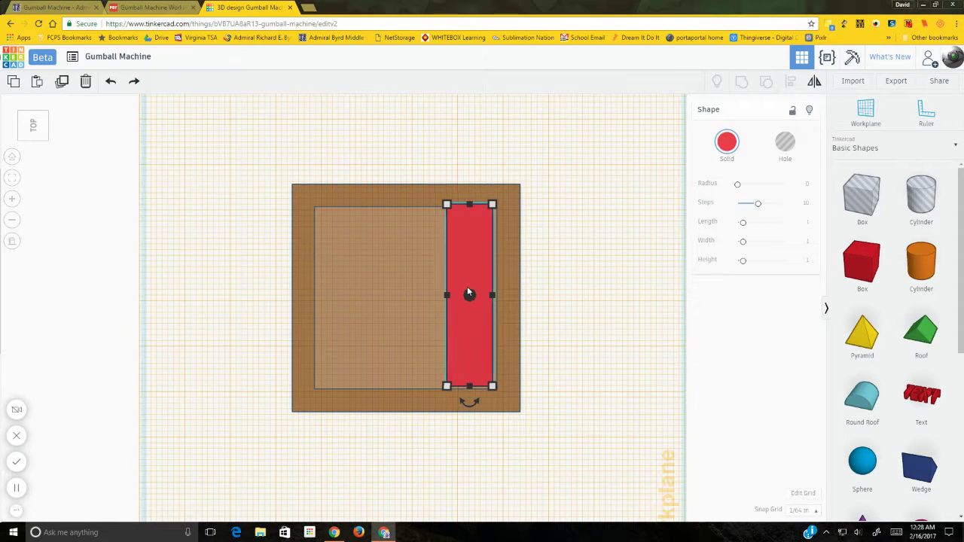
key("Right")
key("Down")
key("Down")
key("Down")
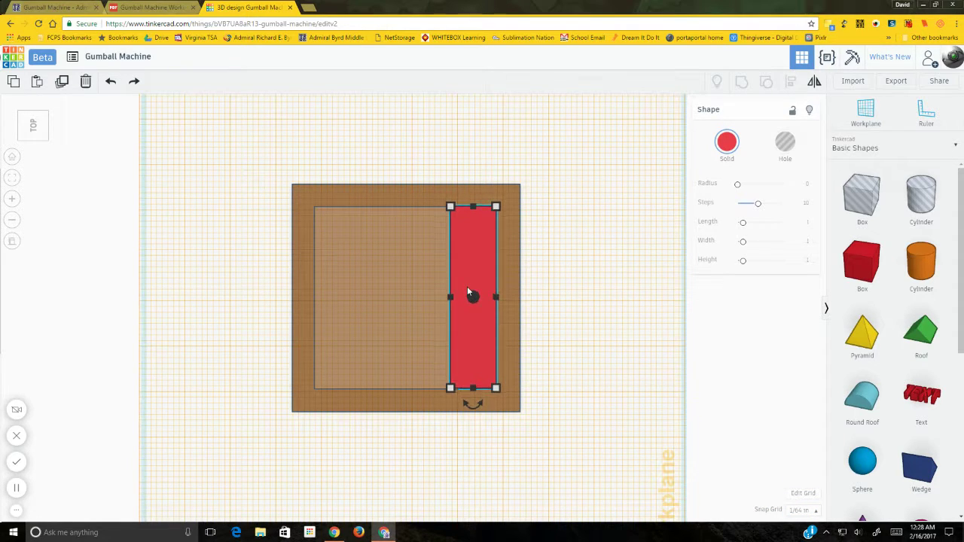
key("Down")
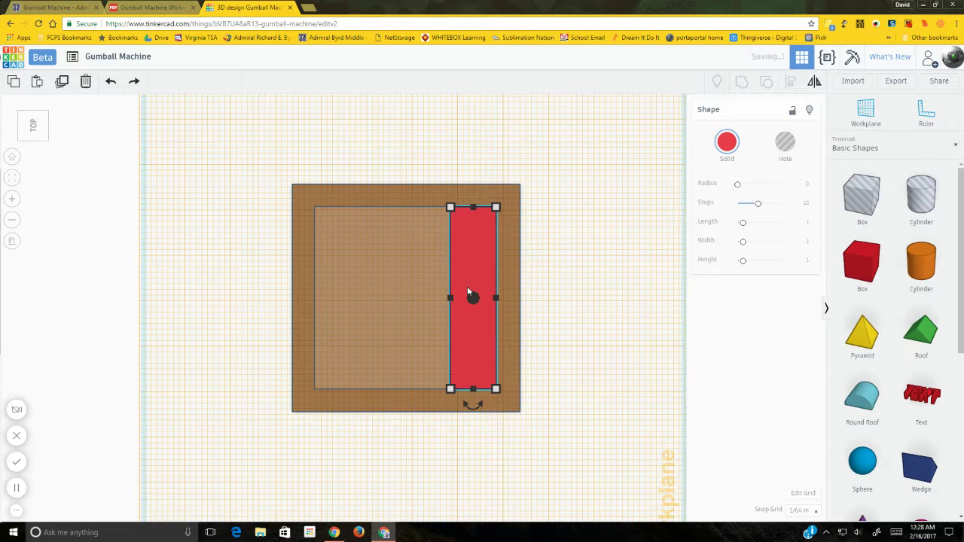
left_click(593, 301)
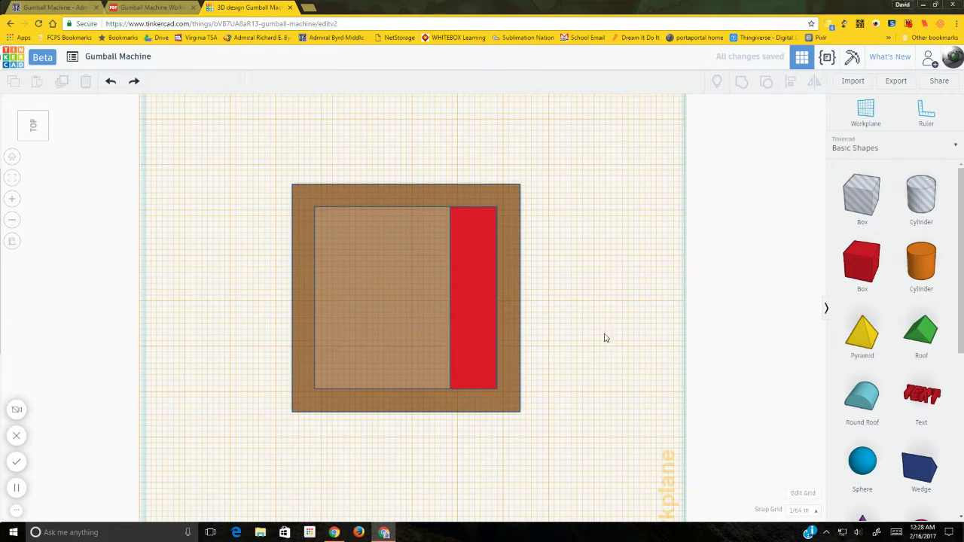
Step: Inspect the red bar from the left side and nudge it flush with the upper block's front face
left_click_drag(42, 139, 34, 149)
left_click(34, 149)
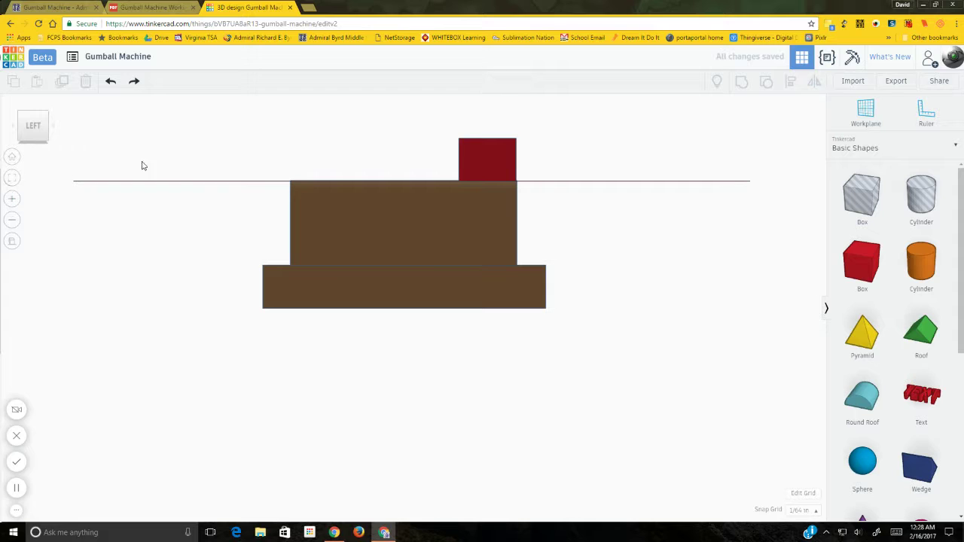
left_click(11, 181)
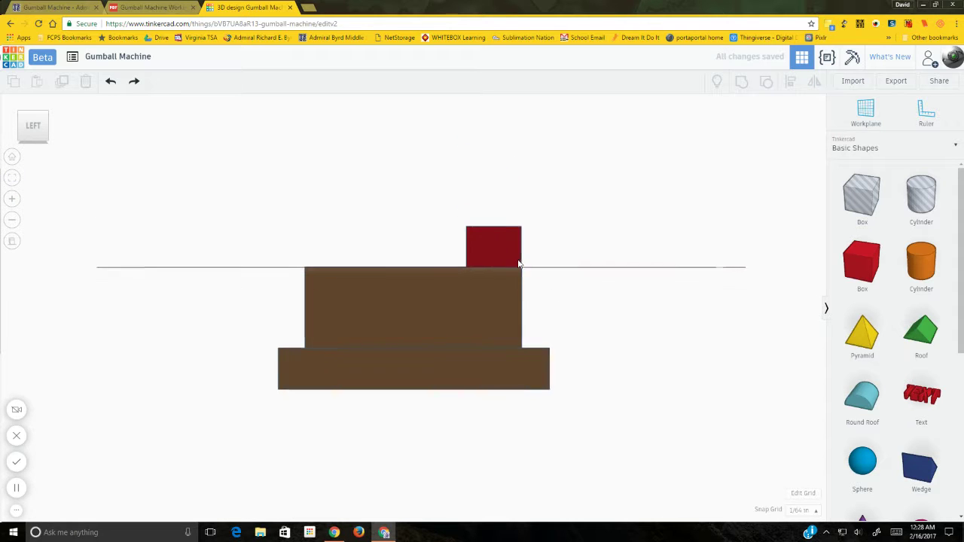
left_click(579, 212)
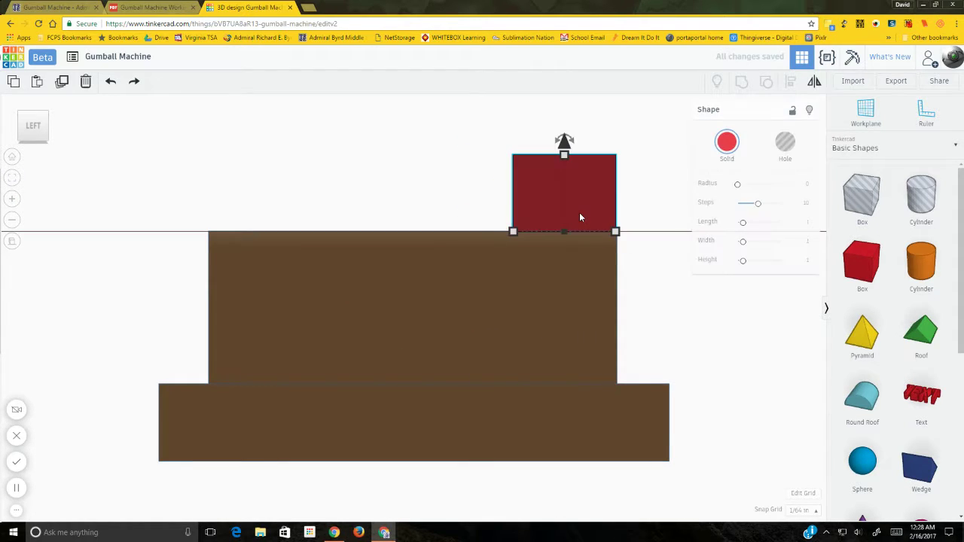
key("Right")
left_click(401, 185)
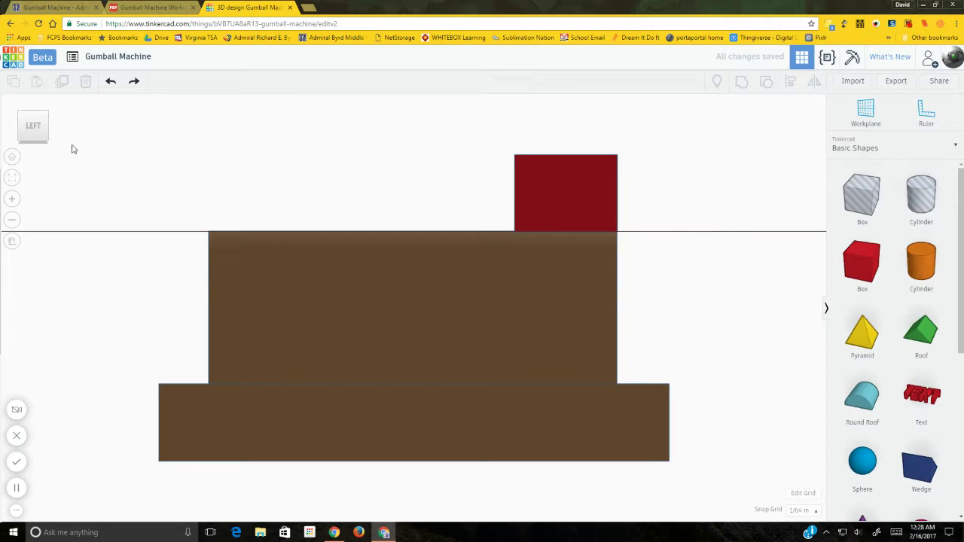
Step: Nudge the red bar sideways in the front view and move it back in line with the upper block's sides
left_click(52, 130)
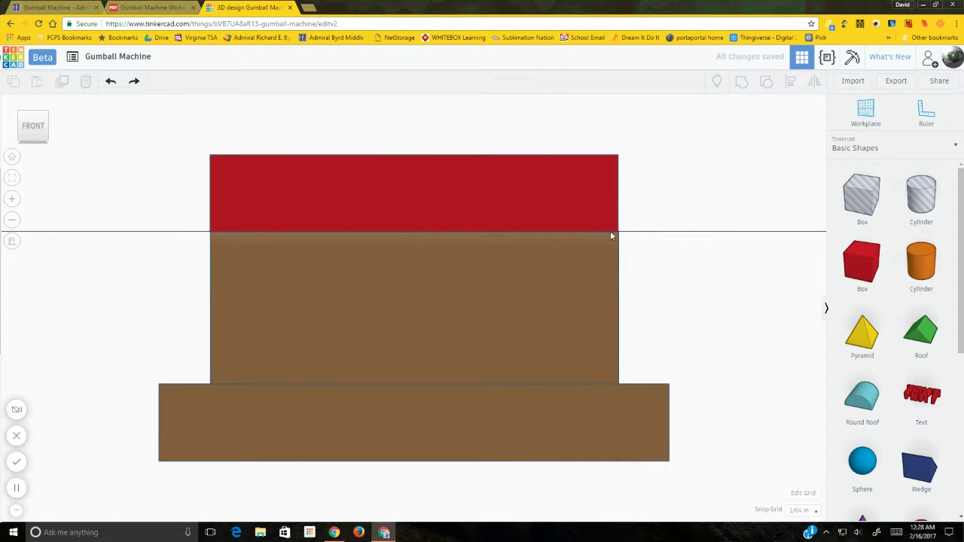
left_click(271, 223)
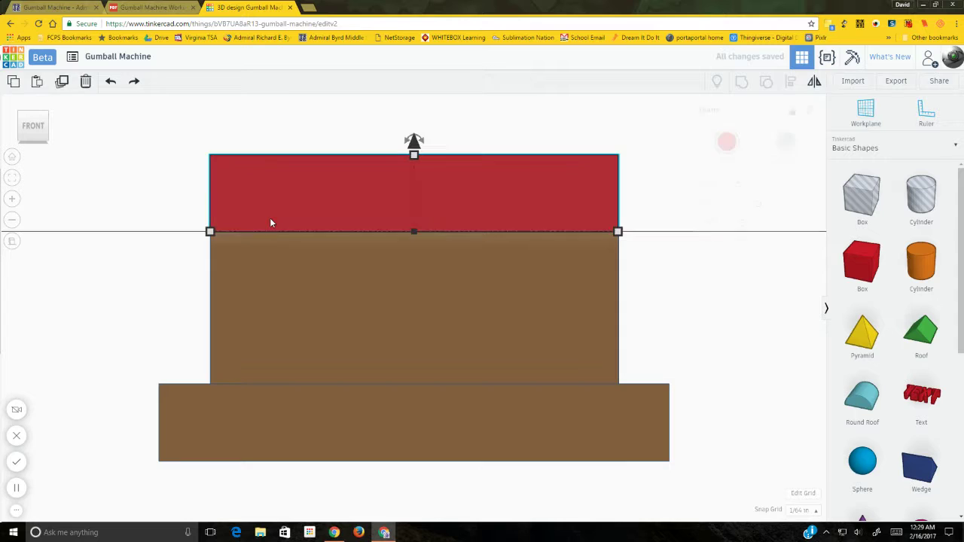
left_click(625, 301)
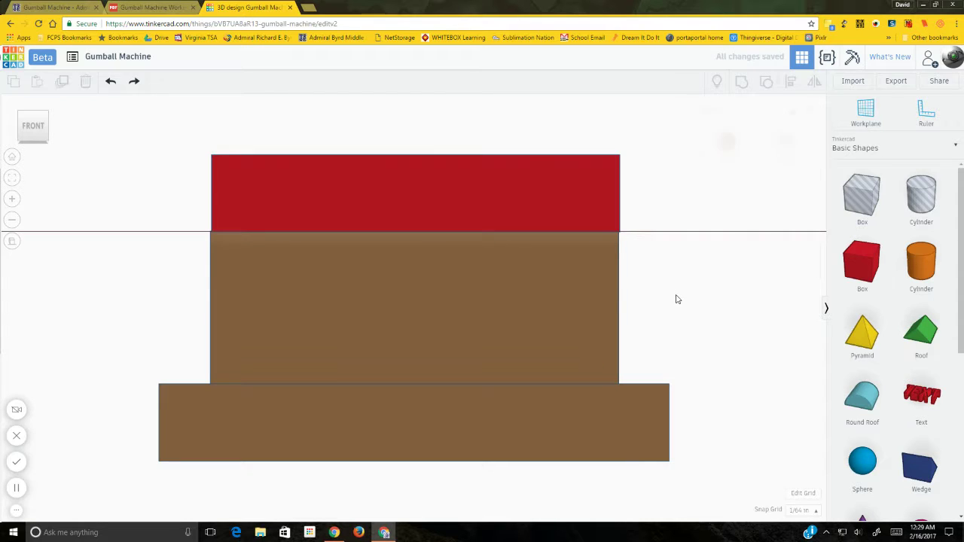
left_click(254, 215)
key("Left")
left_click(156, 286)
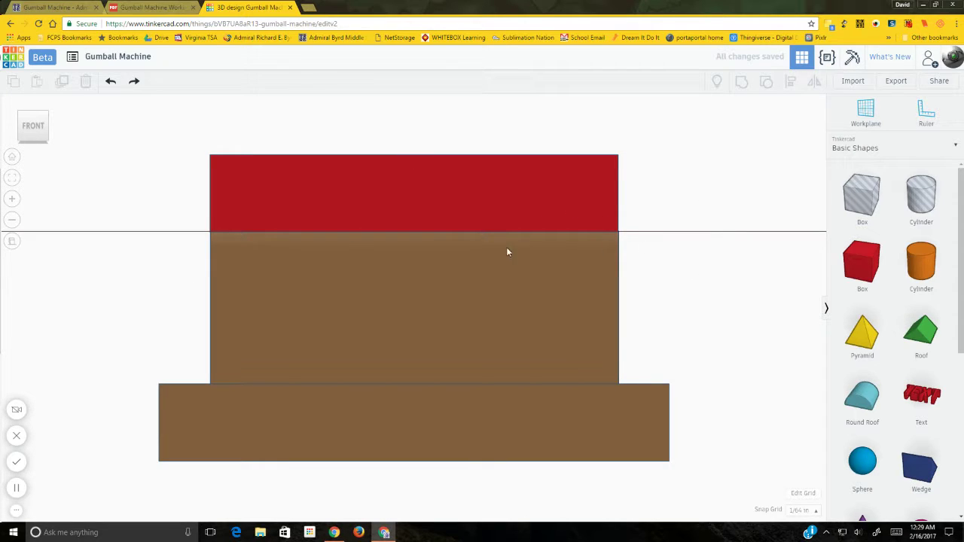
Step: Duplicate the red bar on top of the upper block
left_click(48, 114)
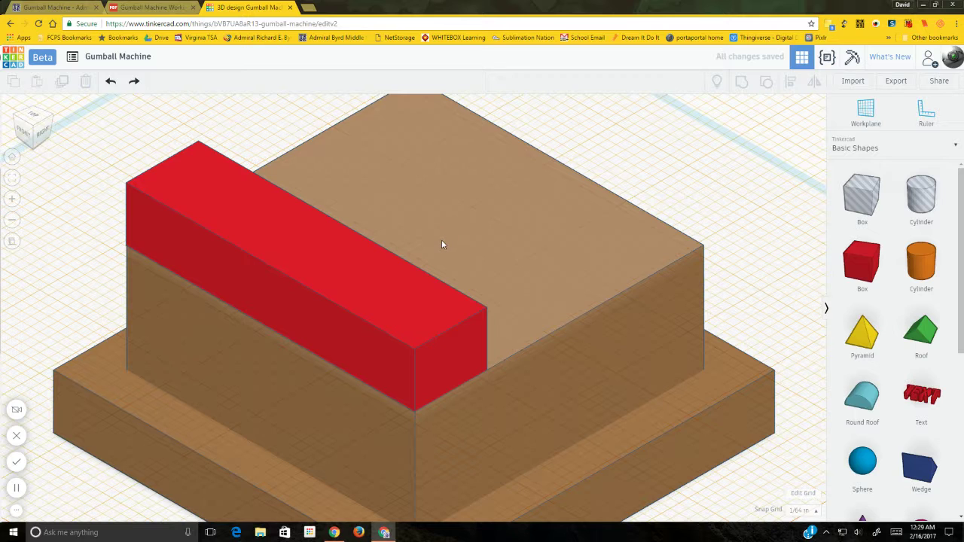
left_click(402, 335)
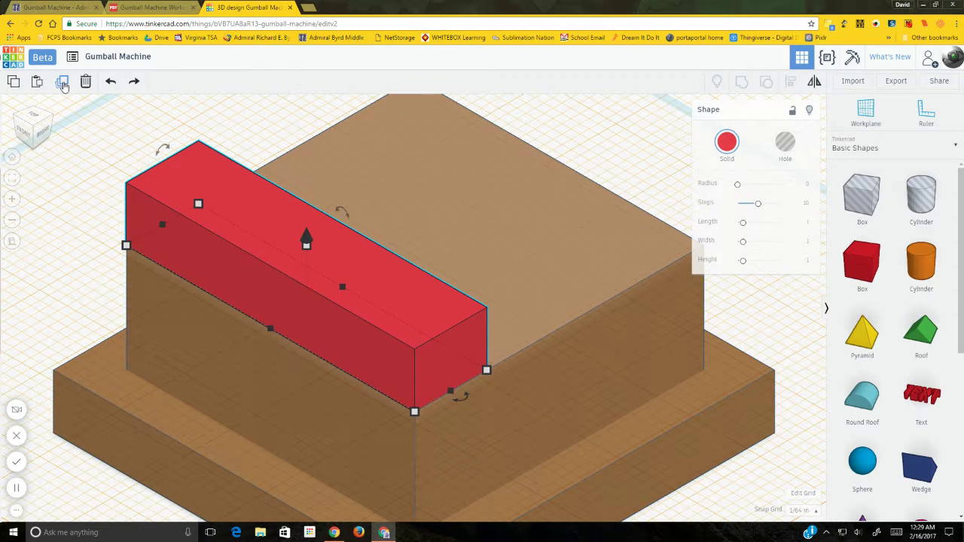
left_click(63, 83)
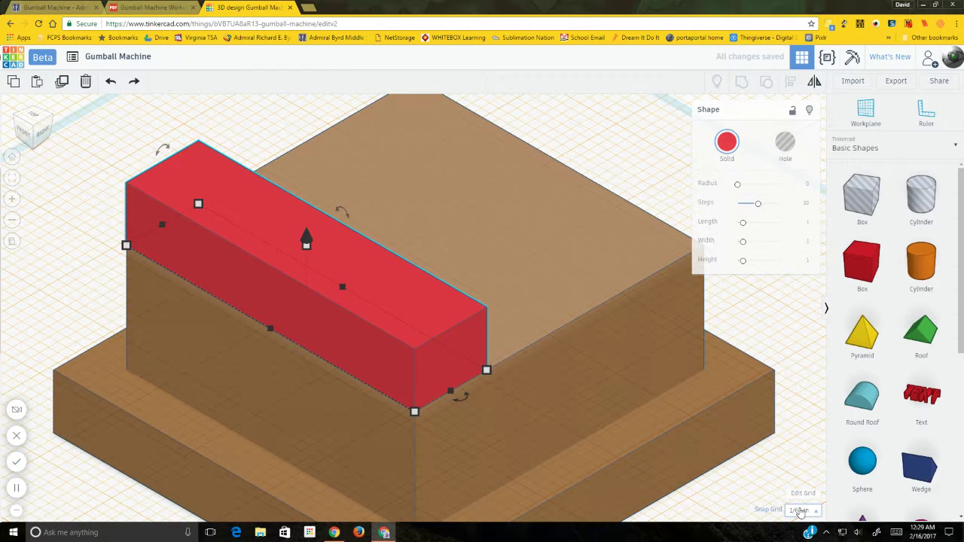
Step: Set the snap grid to 1/4 in and move the duplicate bar to the upper block's back edge
left_click(797, 512)
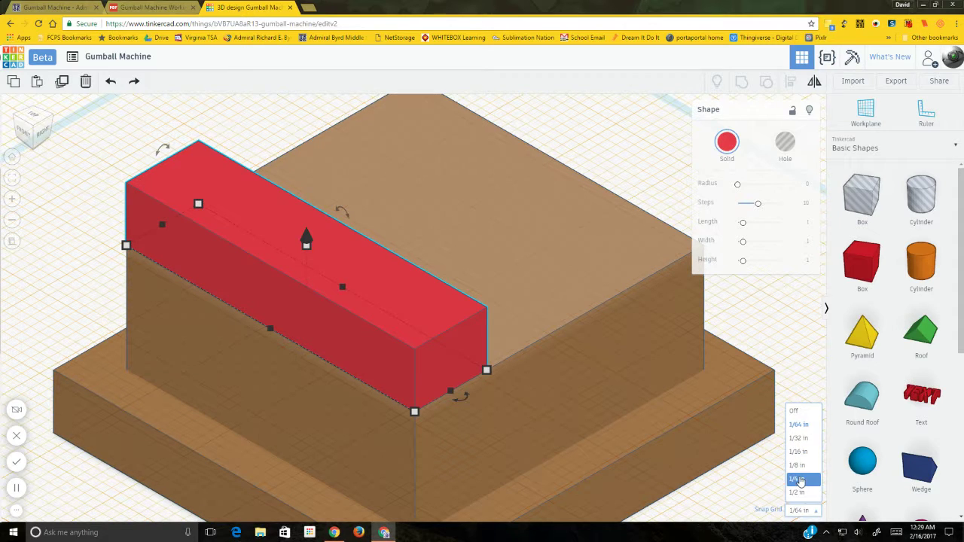
left_click(801, 478)
key("Up")
key("Up")
key("Up")
key("Up")
key("Up")
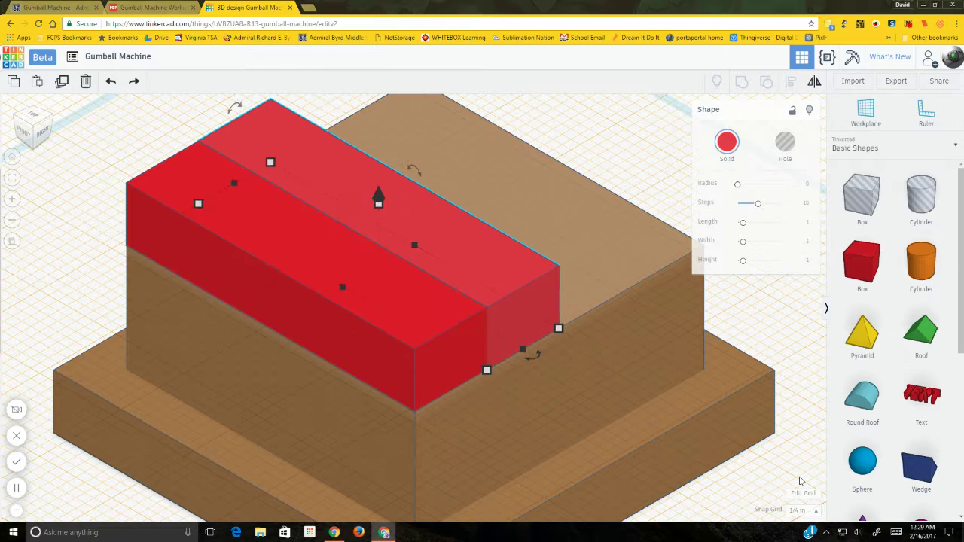
key("Up")
key("Up")
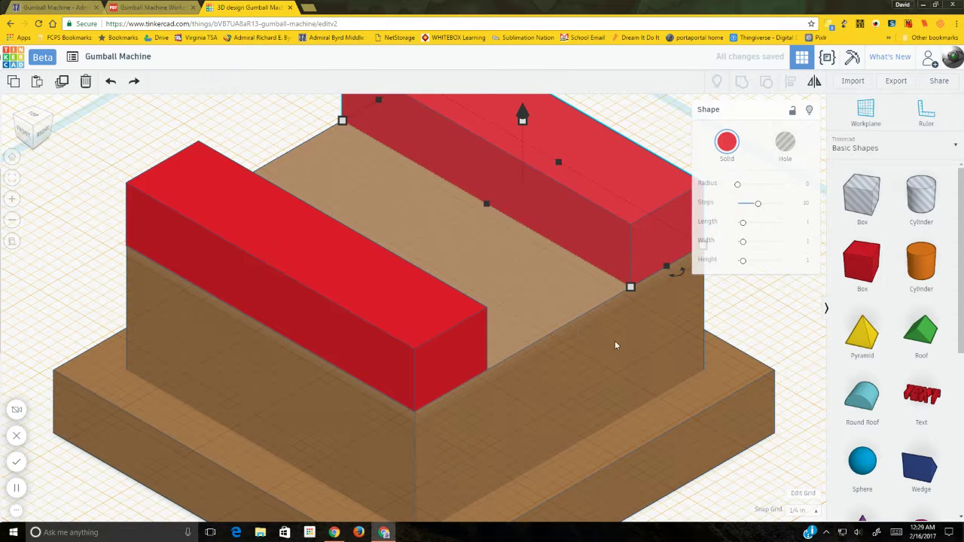
Step: Change the solid colour of both red bars to the light brown swatch
right_click_drag(632, 347, 402, 301)
right_click_drag(418, 344, 192, 319)
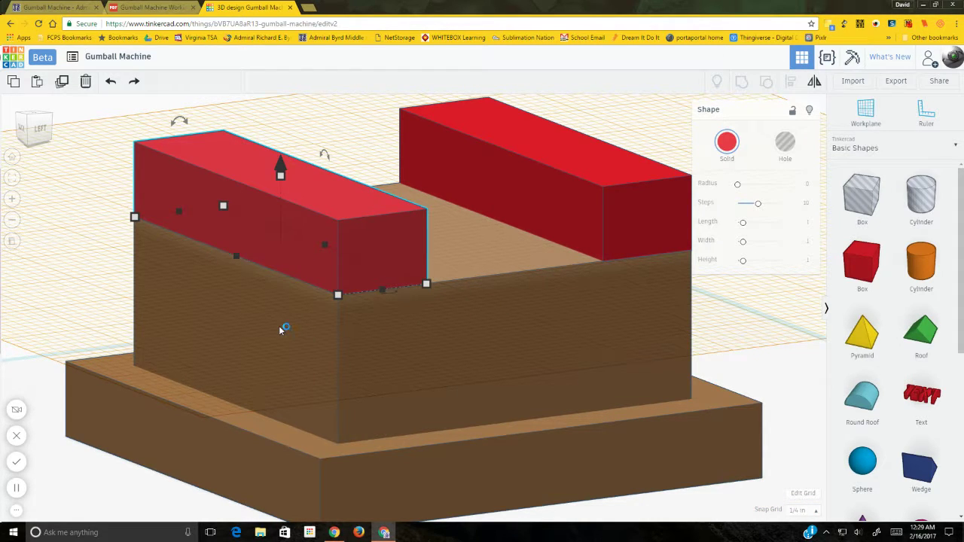
right_click_drag(85, 227, 476, 259)
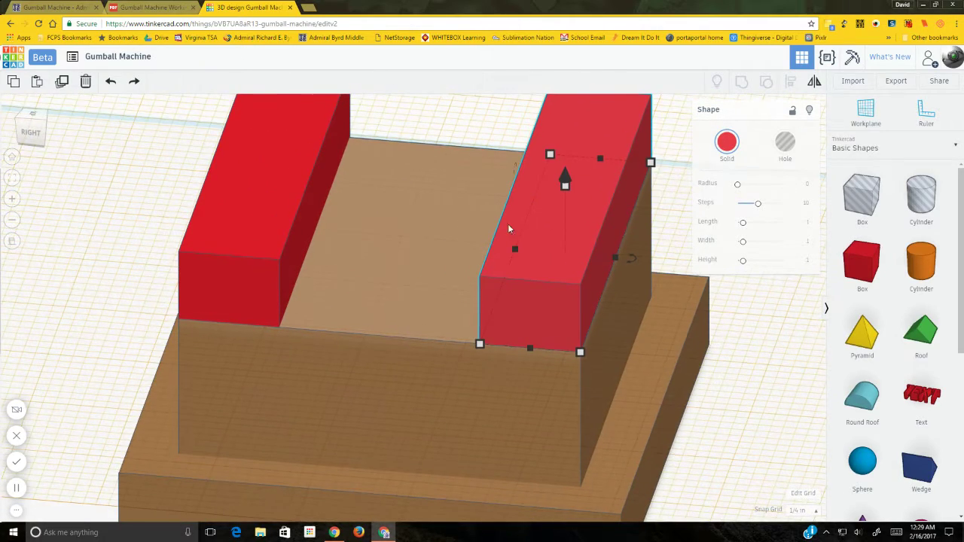
left_click(727, 143)
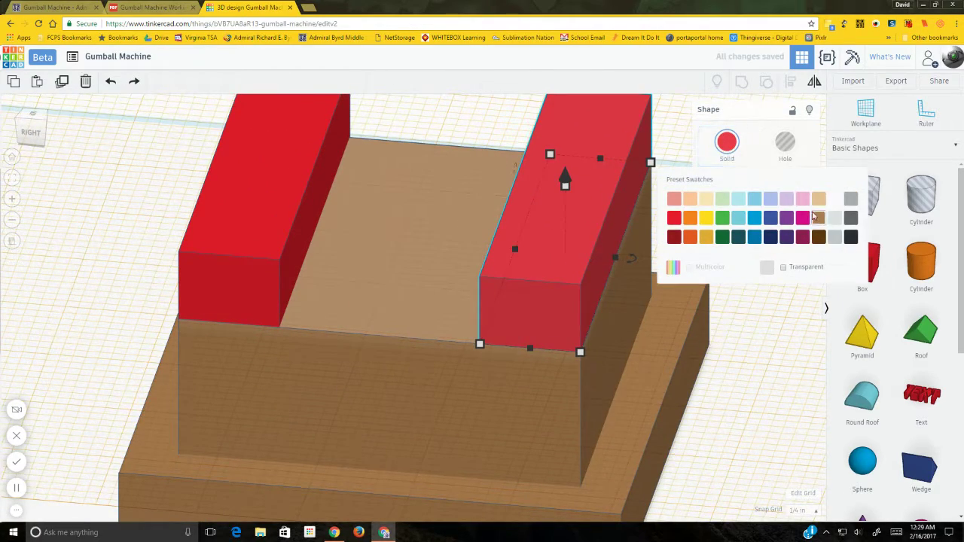
left_click(819, 218)
left_click(285, 183)
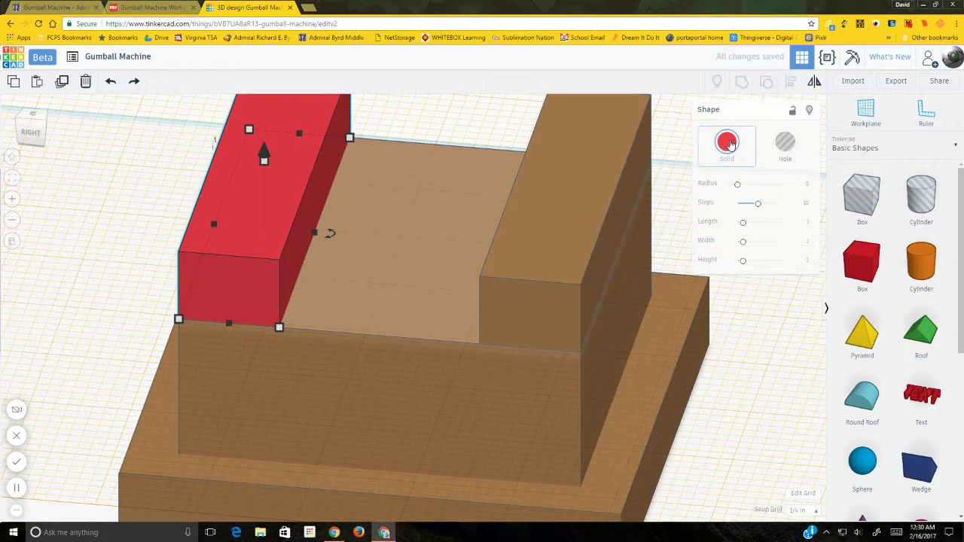
left_click(727, 143)
left_click(820, 219)
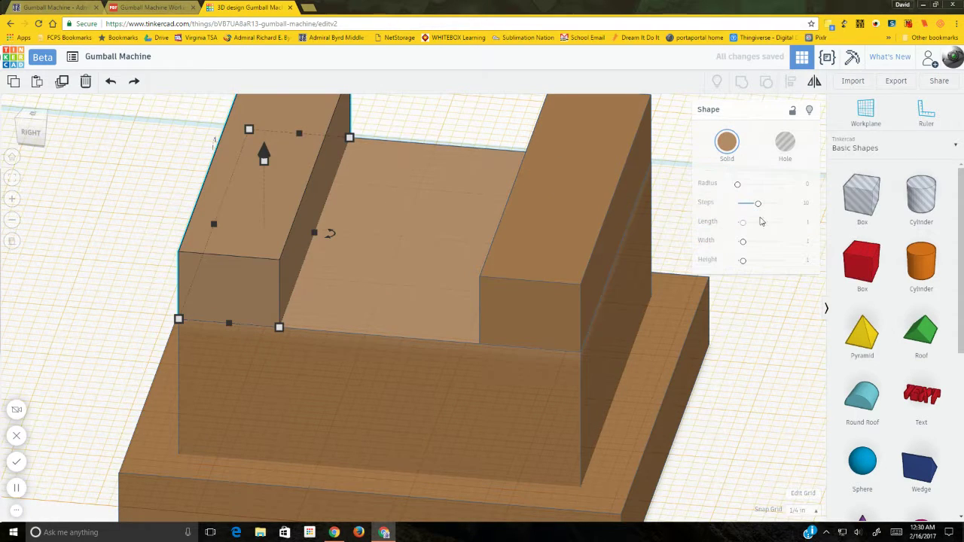
left_click(755, 342)
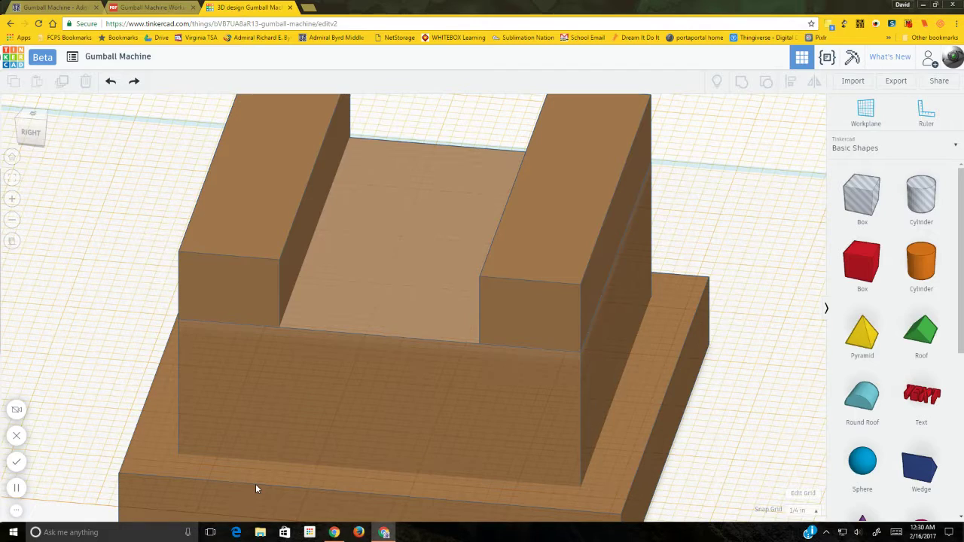
Step: Group the two bars, the upper block and the base into one shape
scroll(633, 177, "down", 5)
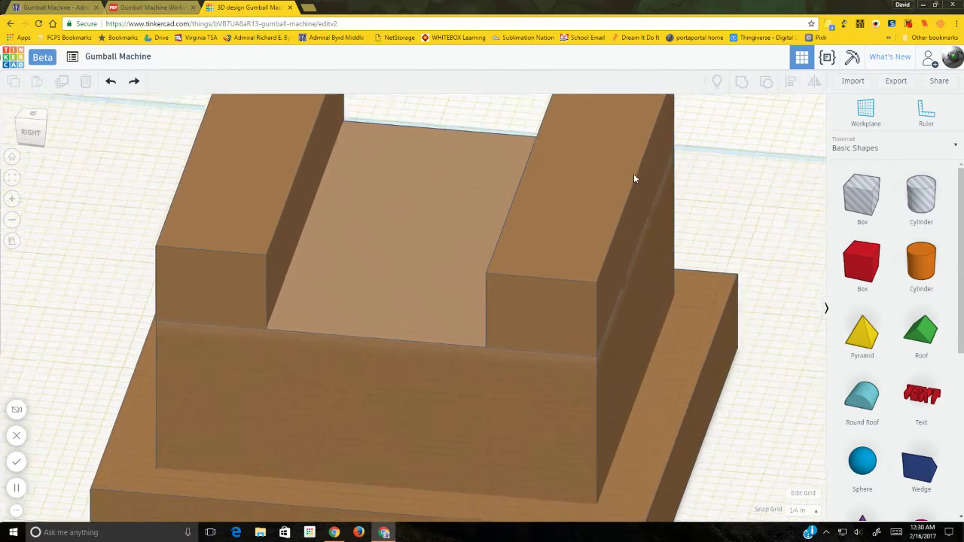
scroll(376, 342, "down", 2)
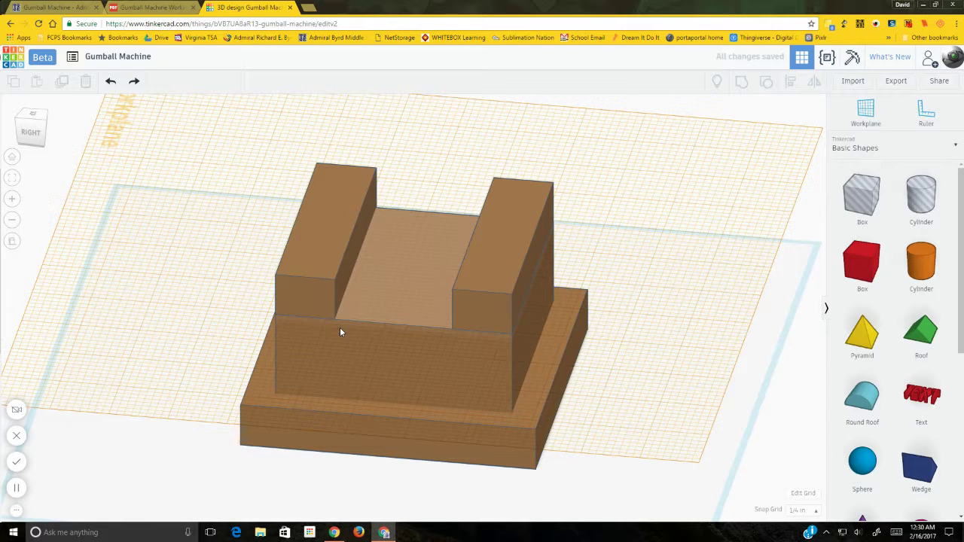
left_click(301, 299)
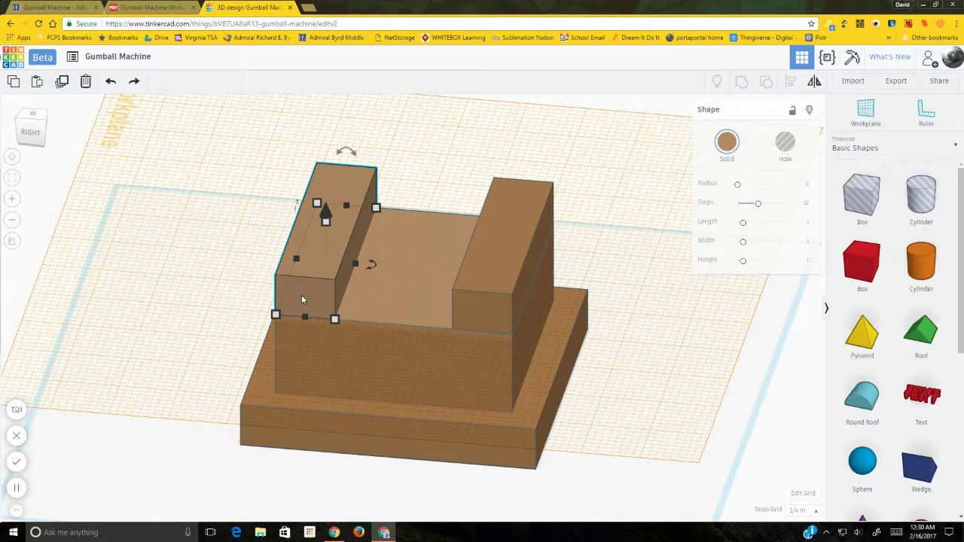
left_click(471, 306, "shift")
left_click(456, 352, "shift")
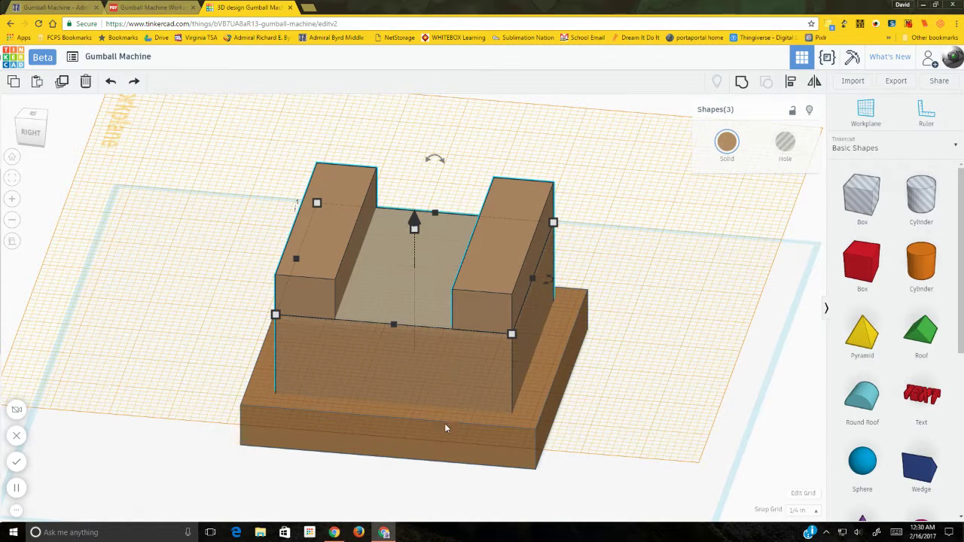
left_click(445, 436, "shift")
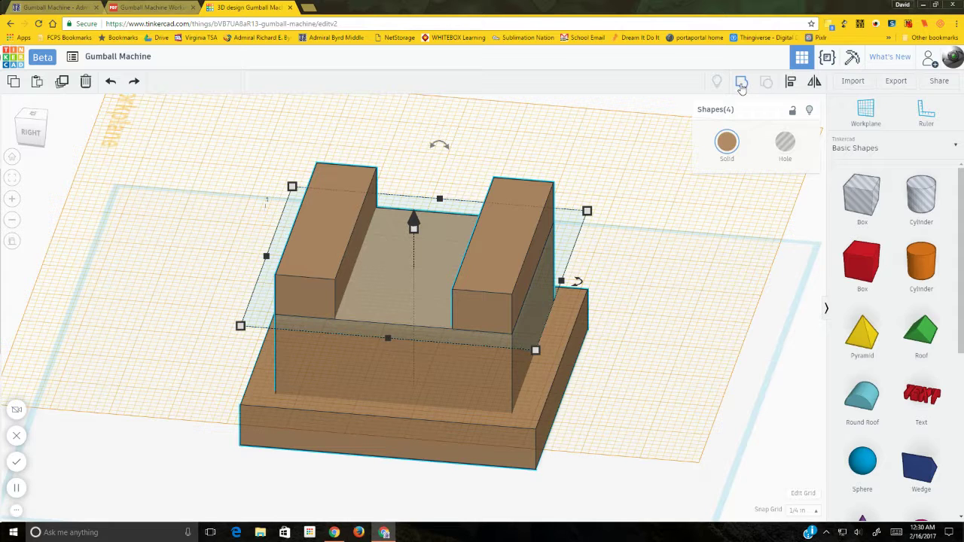
left_click(742, 85)
left_click(657, 329)
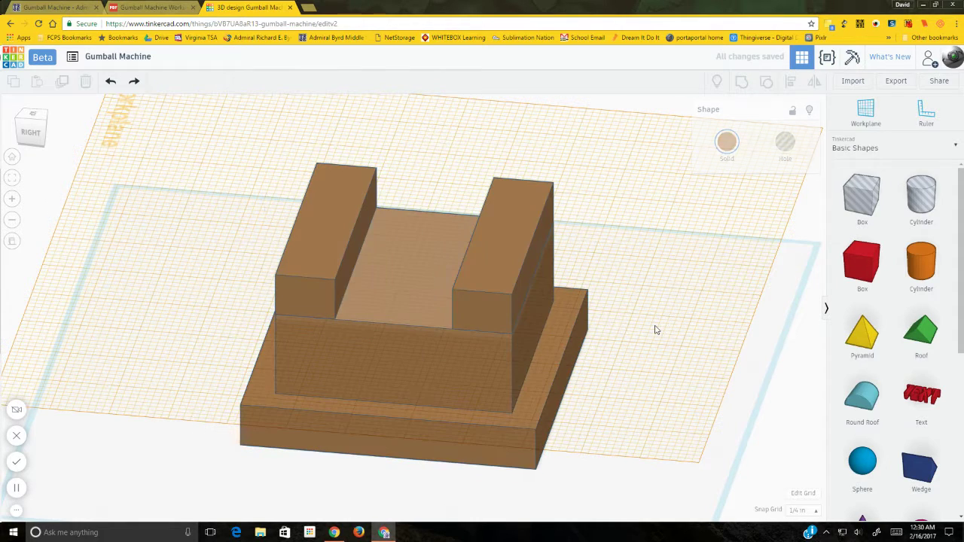
left_click(454, 355)
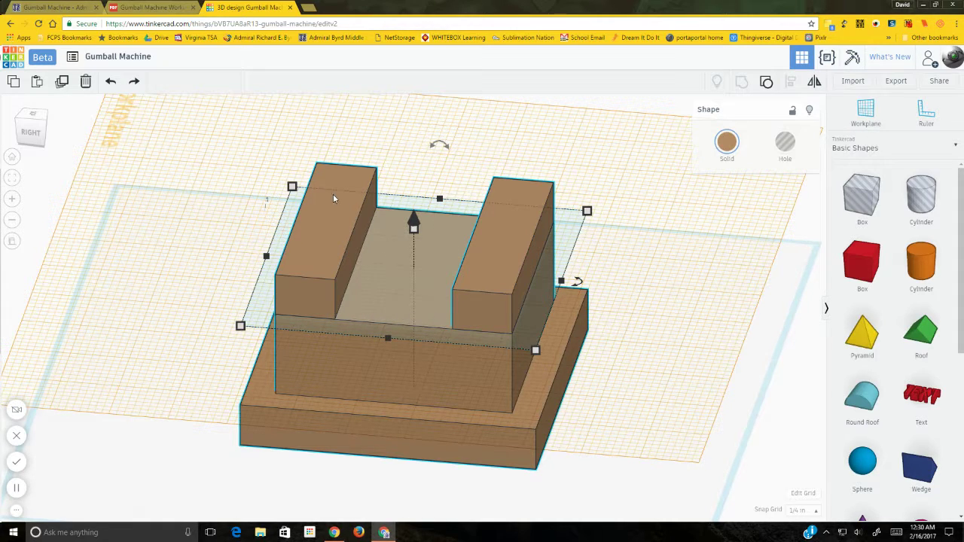
Step: Consult the Slide drawing, then place a solid box on the upper block between the bars and set its height to 0.6875 in
left_click(140, 8)
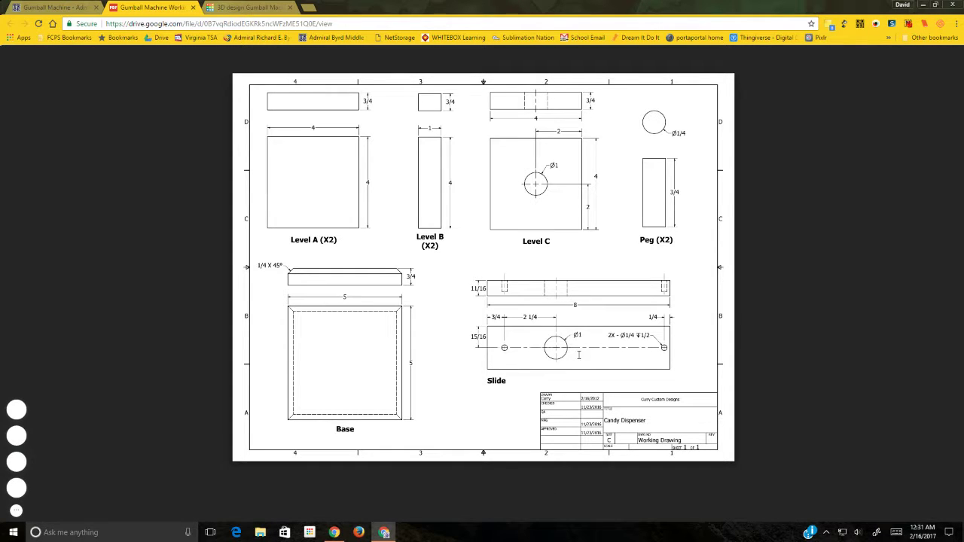
left_click(256, 8)
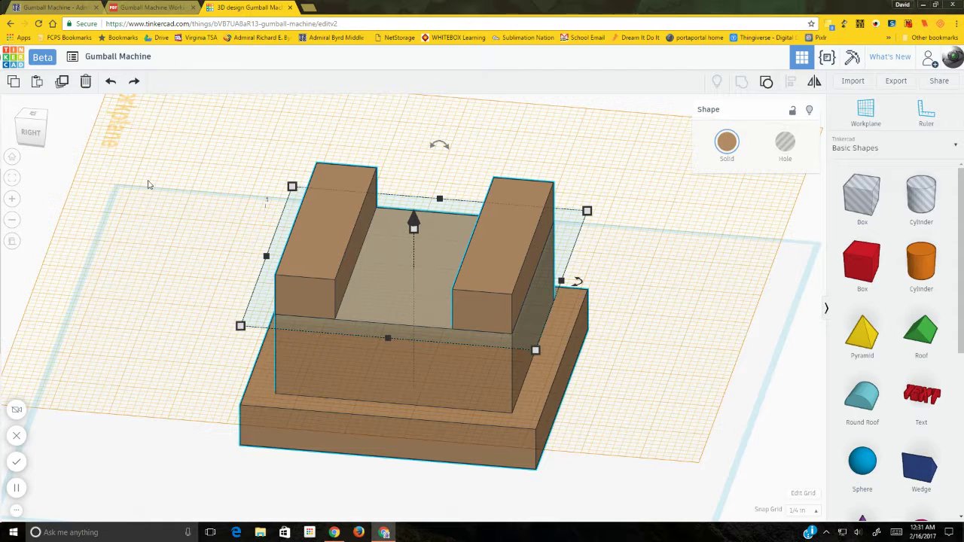
left_click_drag(876, 265, 403, 280)
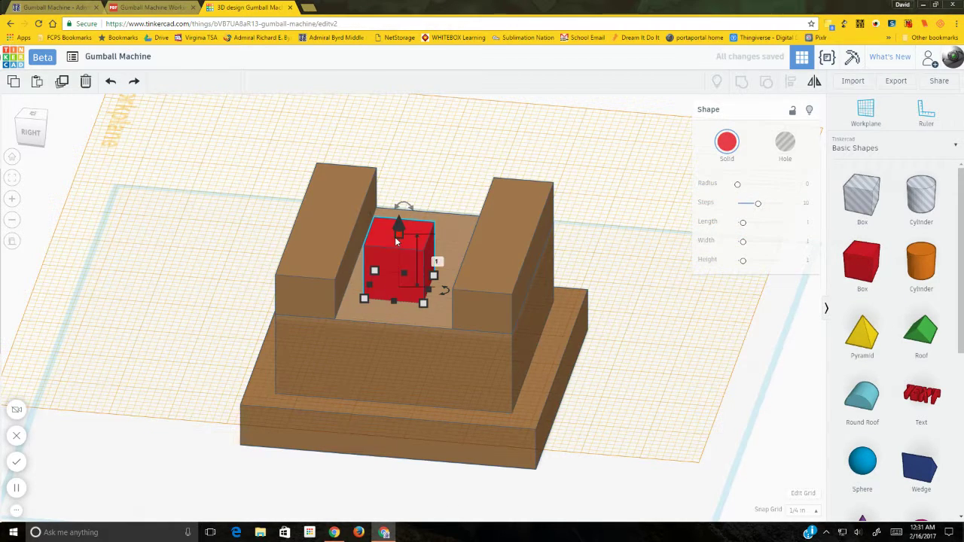
left_click(434, 259)
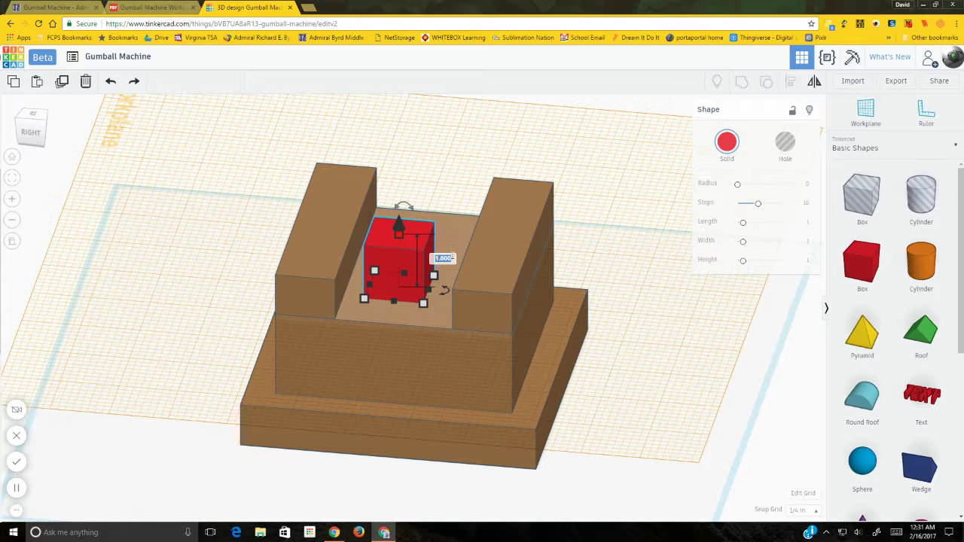
type("1")
type("6875")
key("Return")
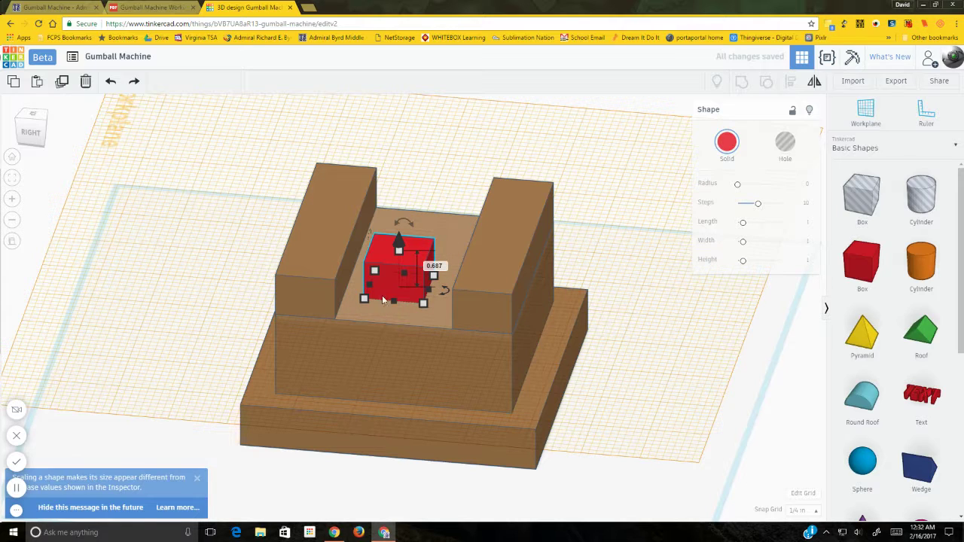
Step: Set the red box's length to 8 in and move it so it overhangs both ends of the channel
mouse_move(361, 303)
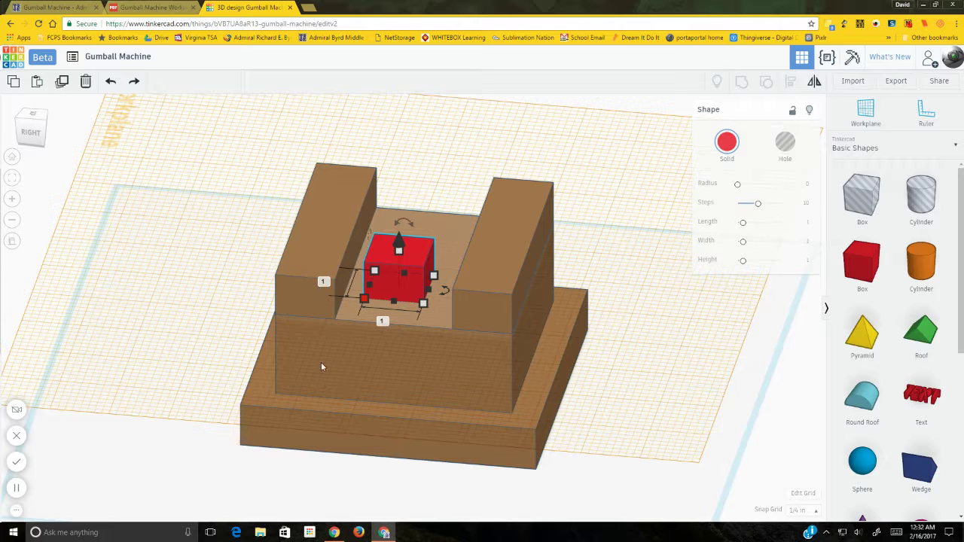
left_click(325, 282)
type("8")
key("Return")
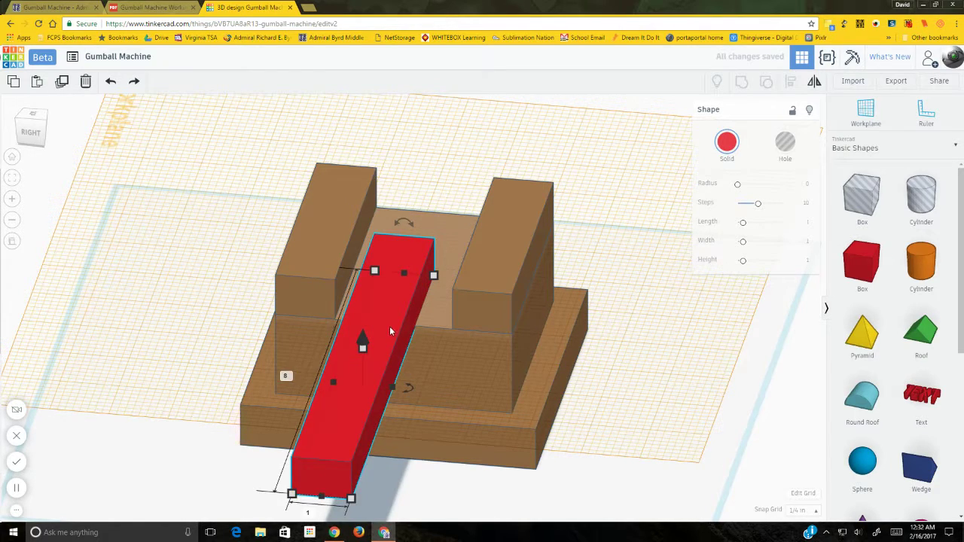
left_click_drag(389, 331, 426, 234)
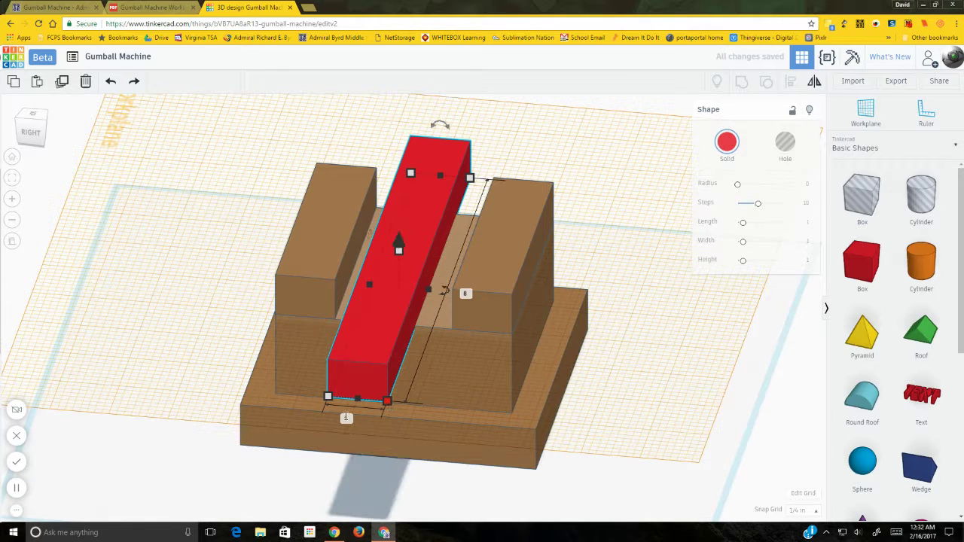
Step: Set the red slide's width to 1.875 in and nudge it into place between the two bars
left_click(346, 417)
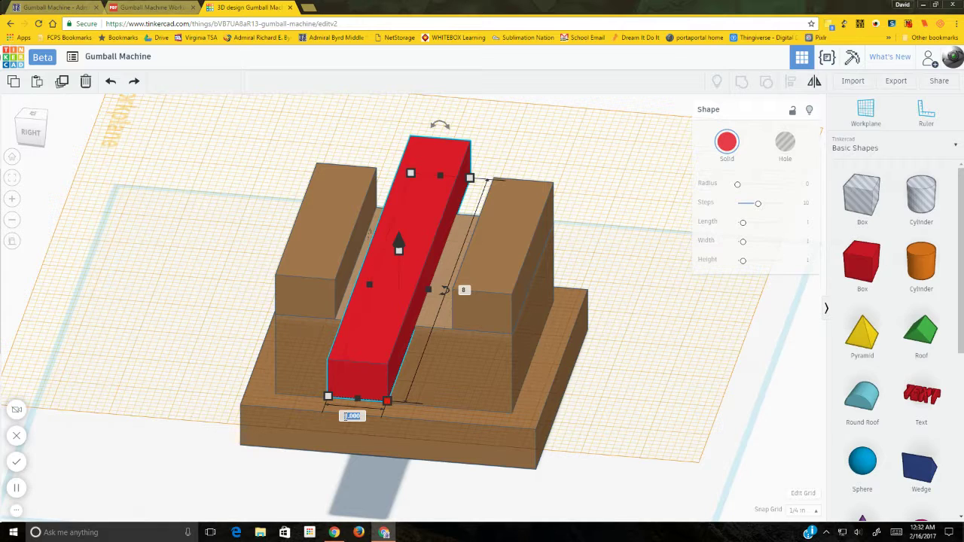
type("1.875")
key("Return")
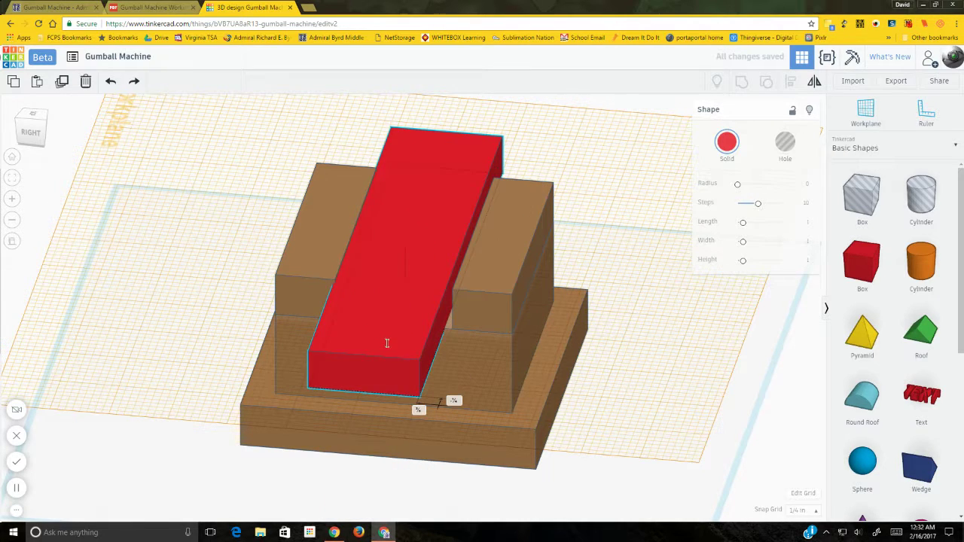
key("Down")
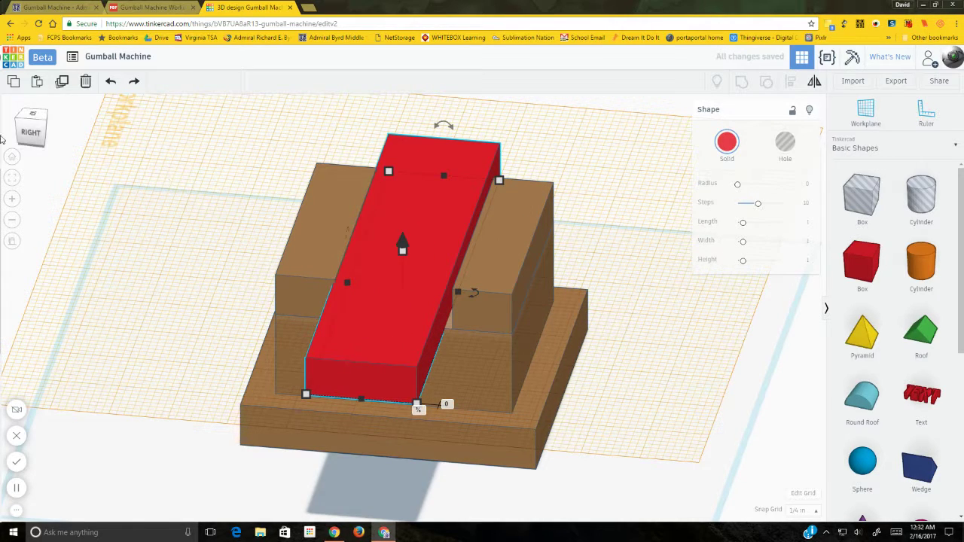
Step: Set the snap grid to 1/16 in and, viewed from above, nudge the red slide toward the channel's middle
left_click(33, 115)
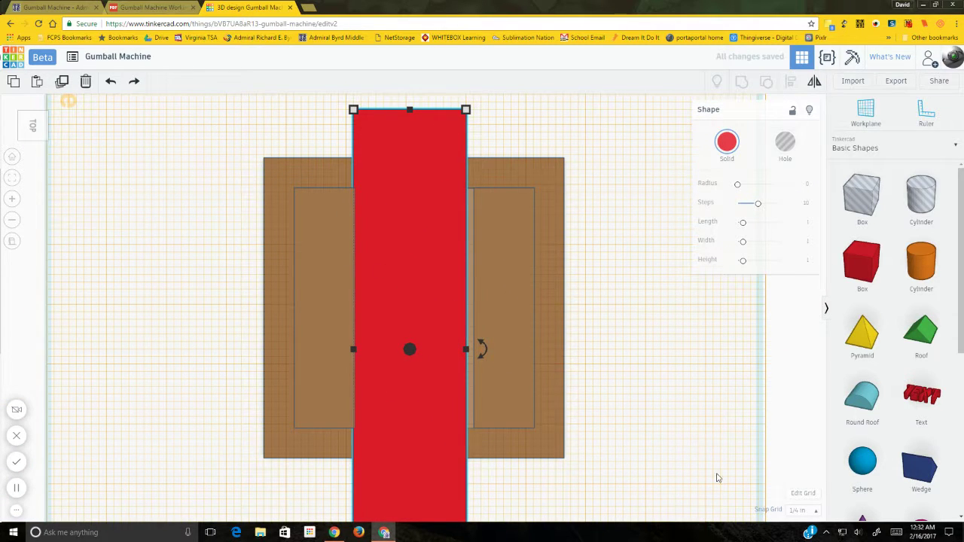
left_click(802, 513)
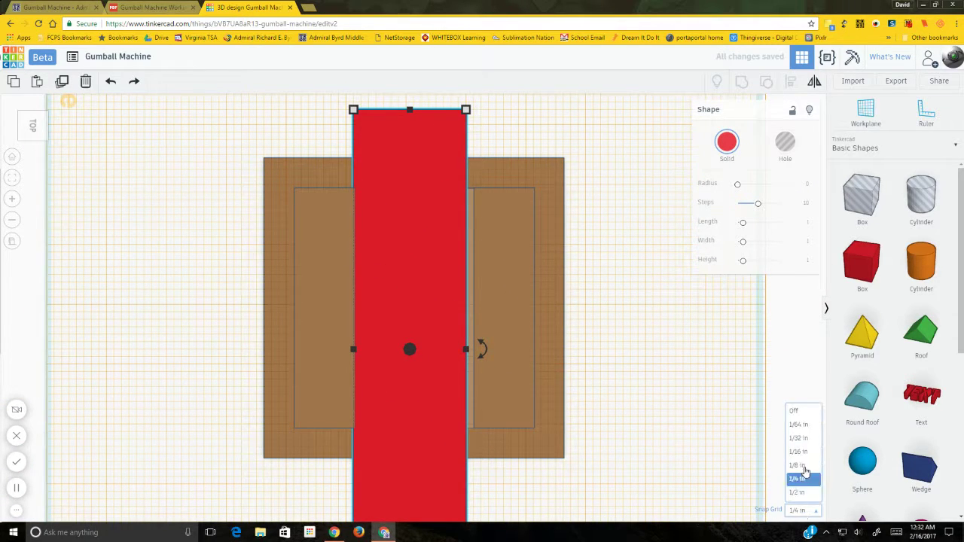
left_click(809, 454)
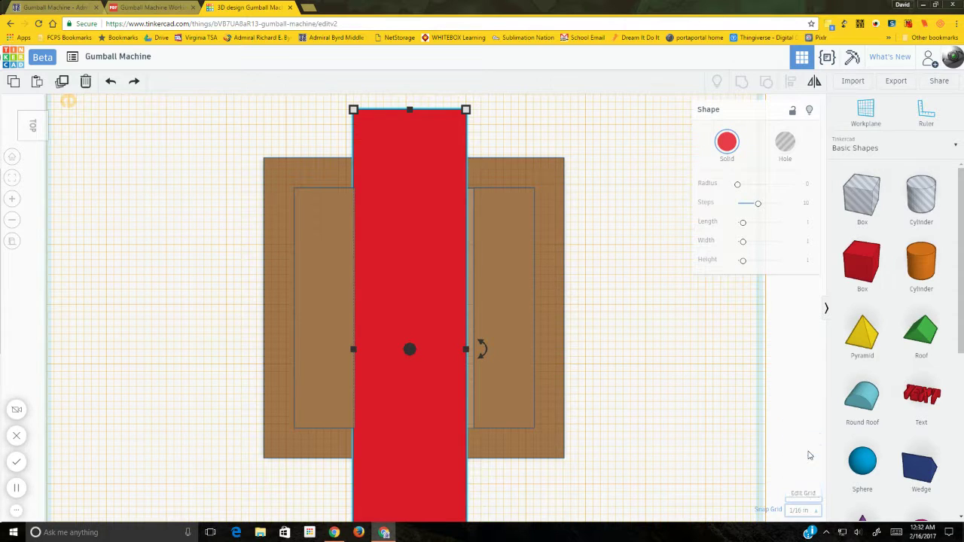
key("Right")
key("Right")
key("Left")
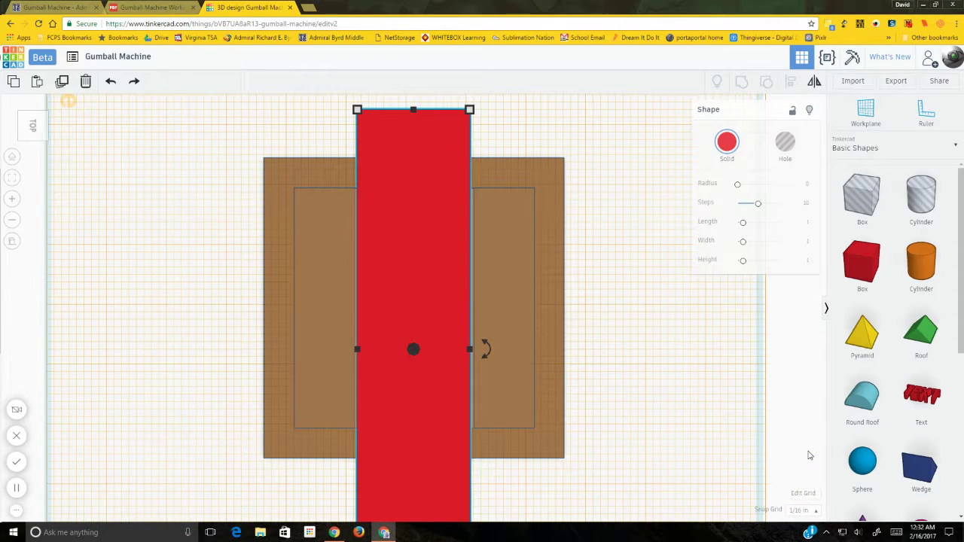
Step: Set the snap grid to 1/64 in and fine-tune the red slide so it is centred between the two bars
left_click(743, 439)
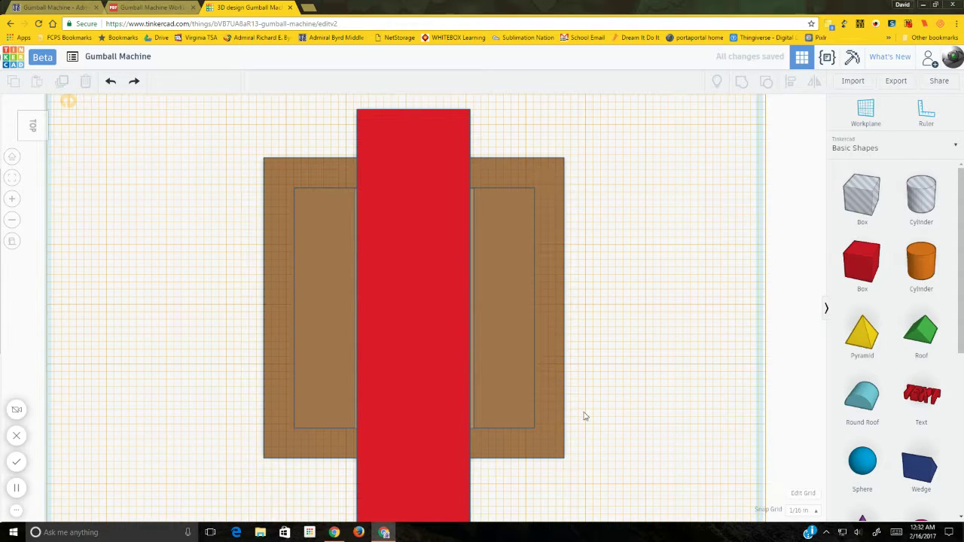
left_click(800, 510)
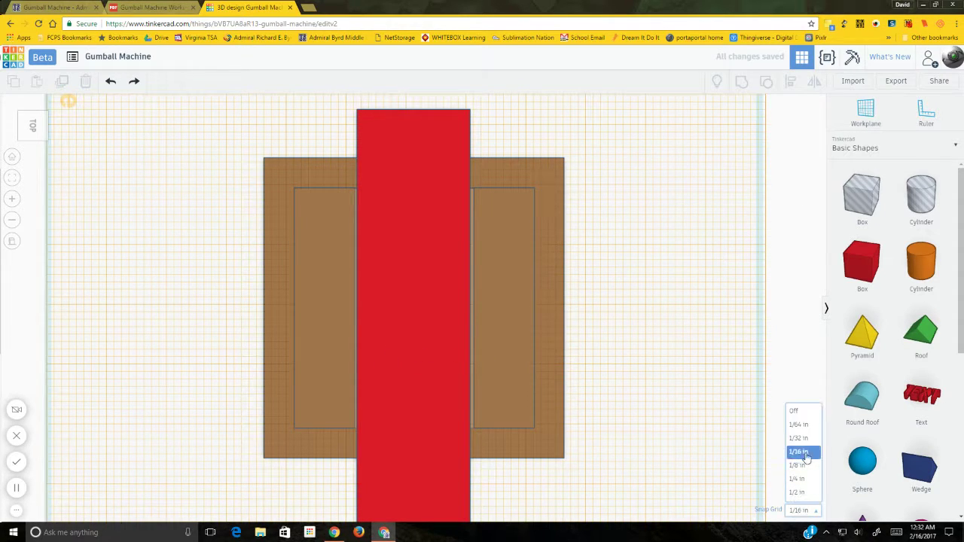
left_click(798, 424)
left_click(451, 342)
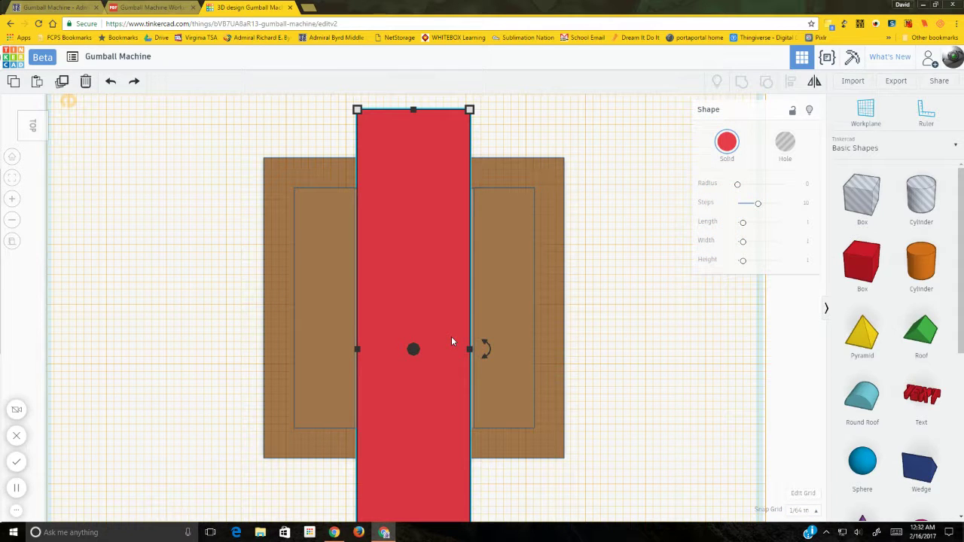
left_click(599, 300)
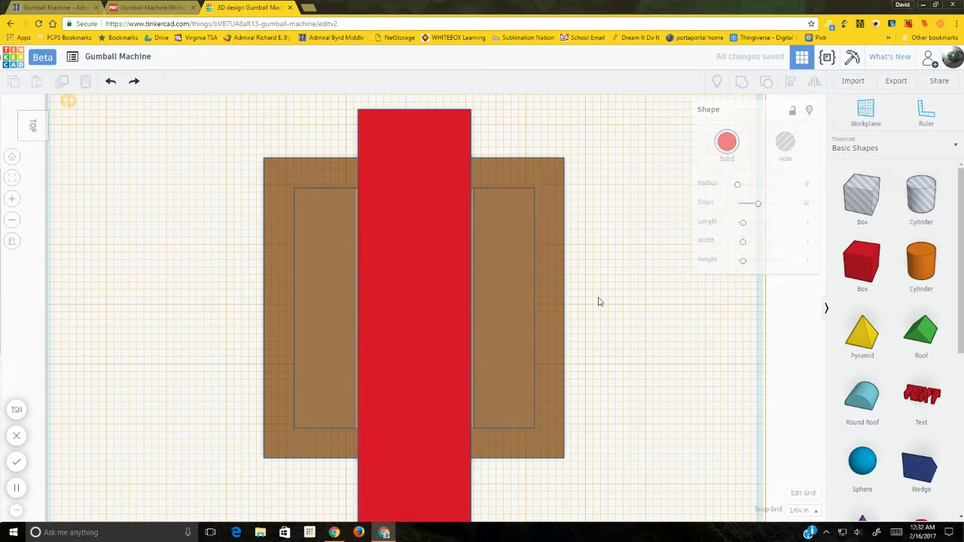
Step: Check the slide's clearance in the channel from the end, then move the slide off the base to one side
right_click_drag(592, 414, 470, 348)
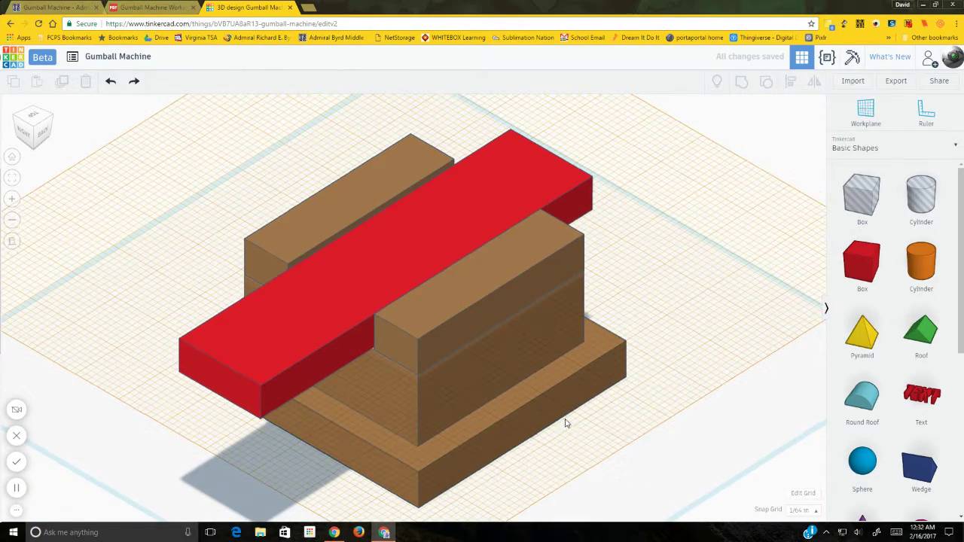
right_click_drag(566, 424, 701, 365)
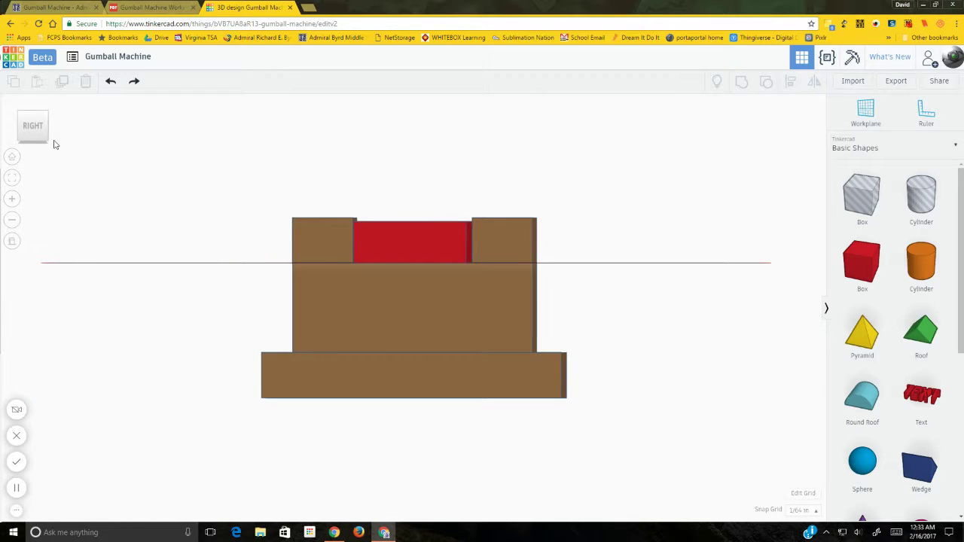
left_click(33, 128)
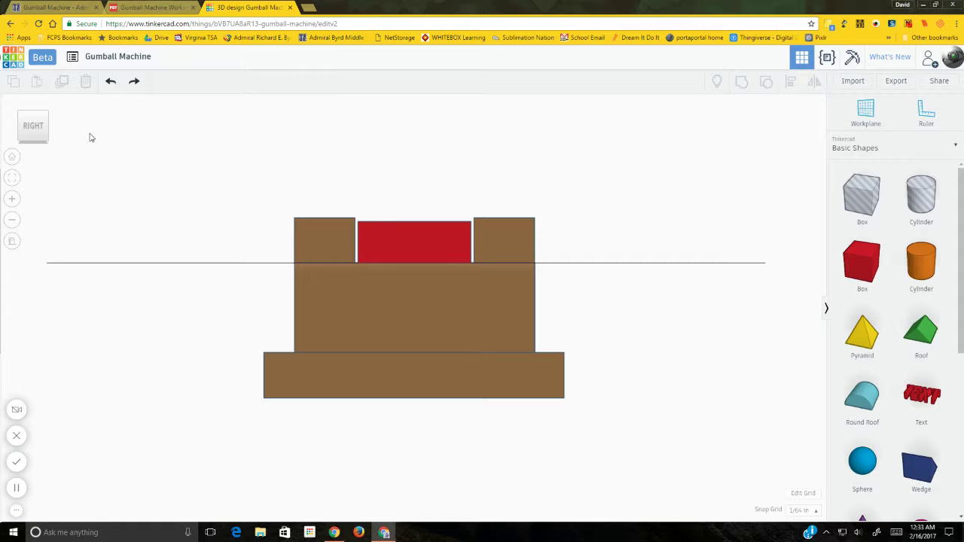
left_click(37, 114)
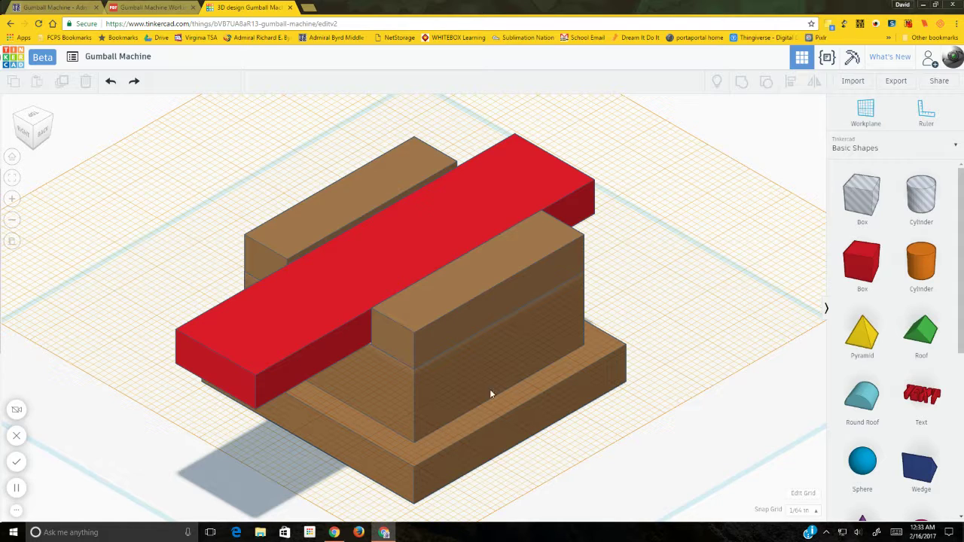
left_click_drag(329, 301, 189, 204)
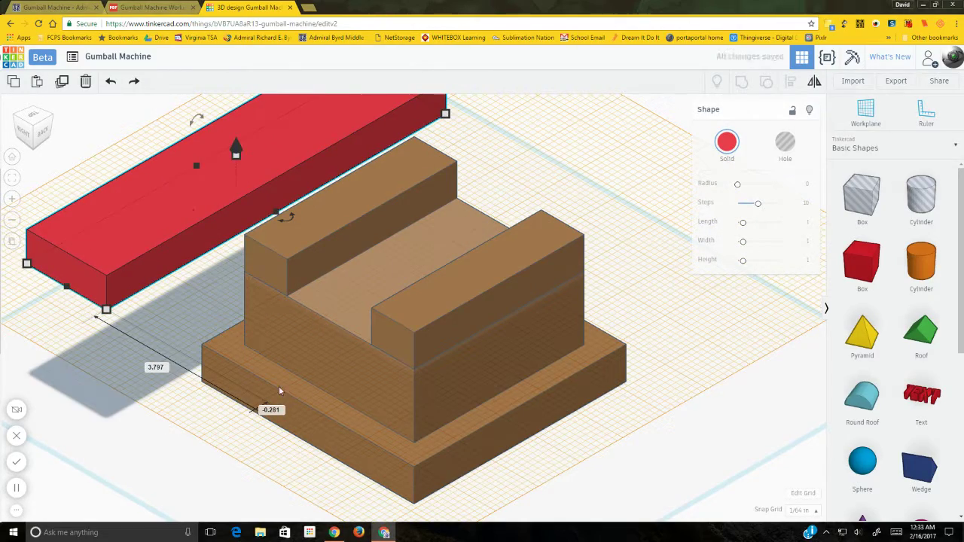
left_click(174, 445)
Step: Place a cylinder hole through the red slide near one end and stretch its height to about 1.34 in
right_click_drag(174, 445, 379, 439)
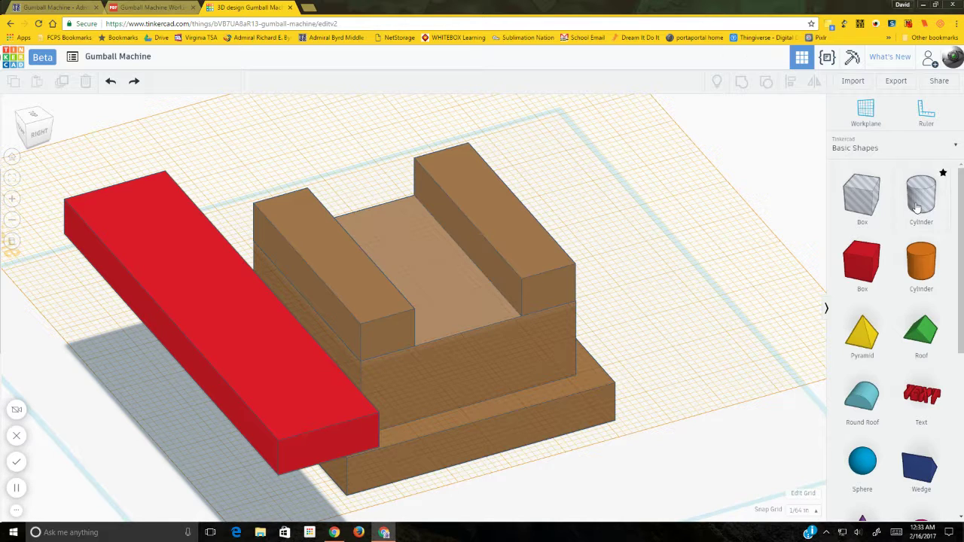
left_click_drag(917, 208, 256, 392)
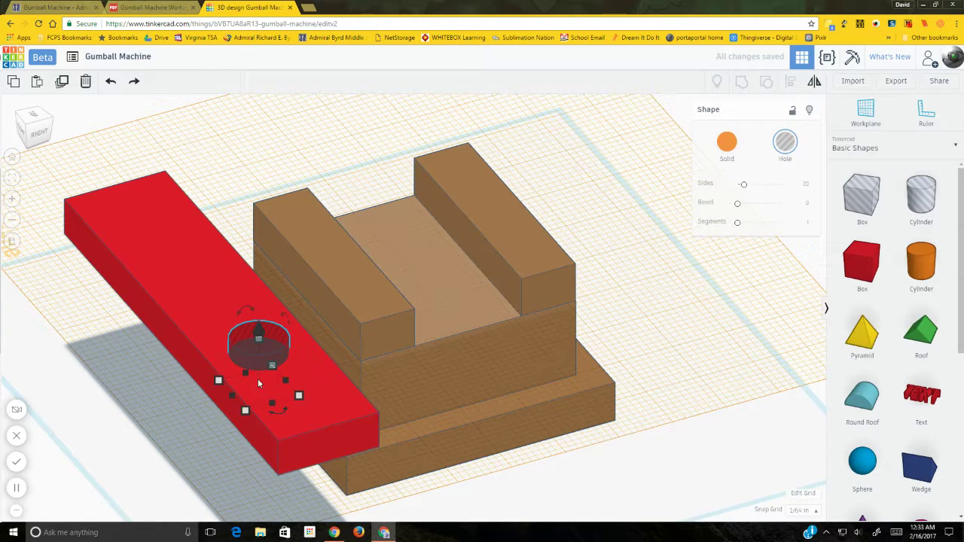
left_click_drag(259, 338, 261, 321)
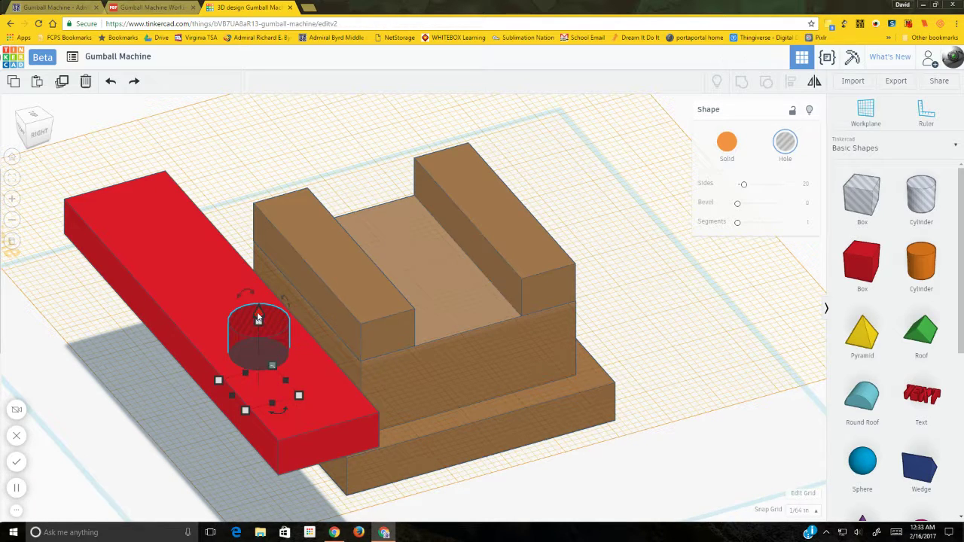
left_click_drag(257, 321, 258, 322)
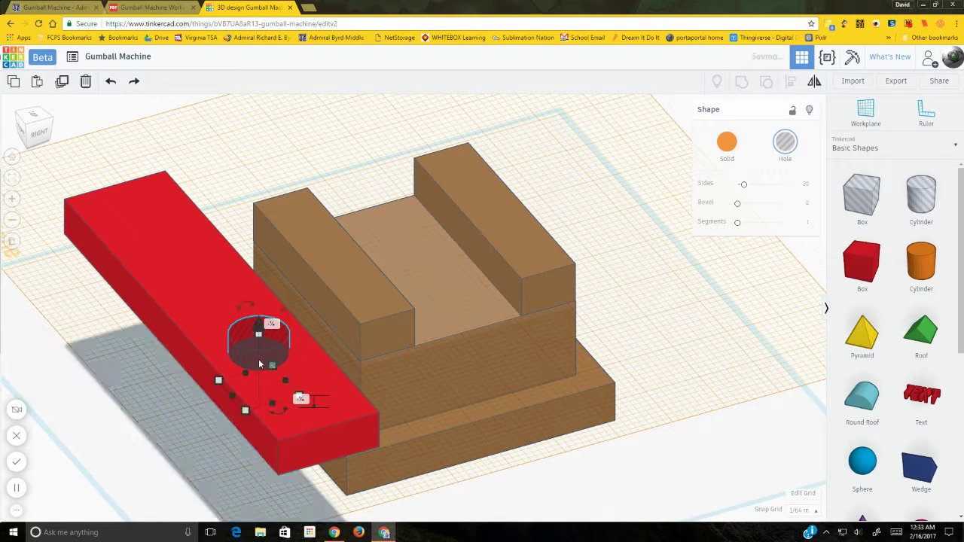
right_click_drag(378, 473, 396, 401)
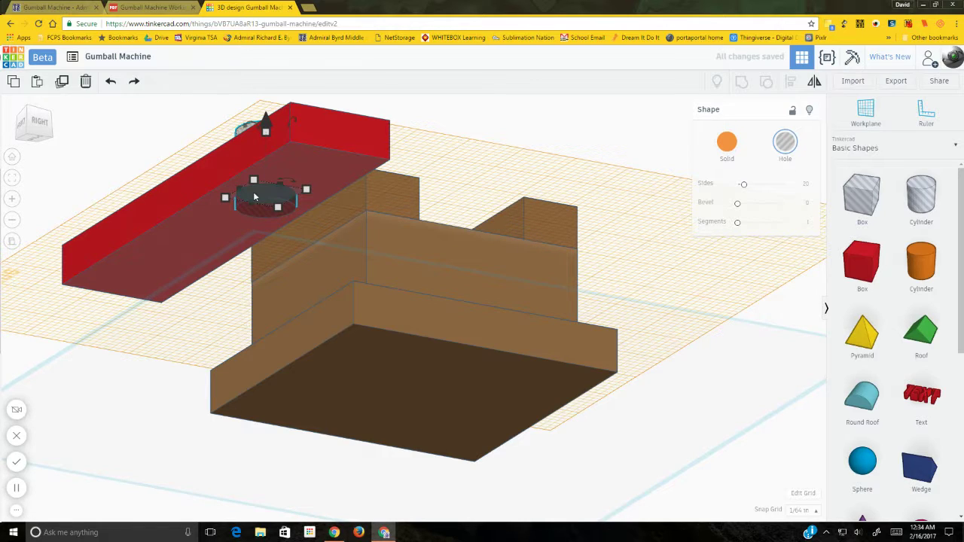
right_click_drag(324, 228, 244, 314)
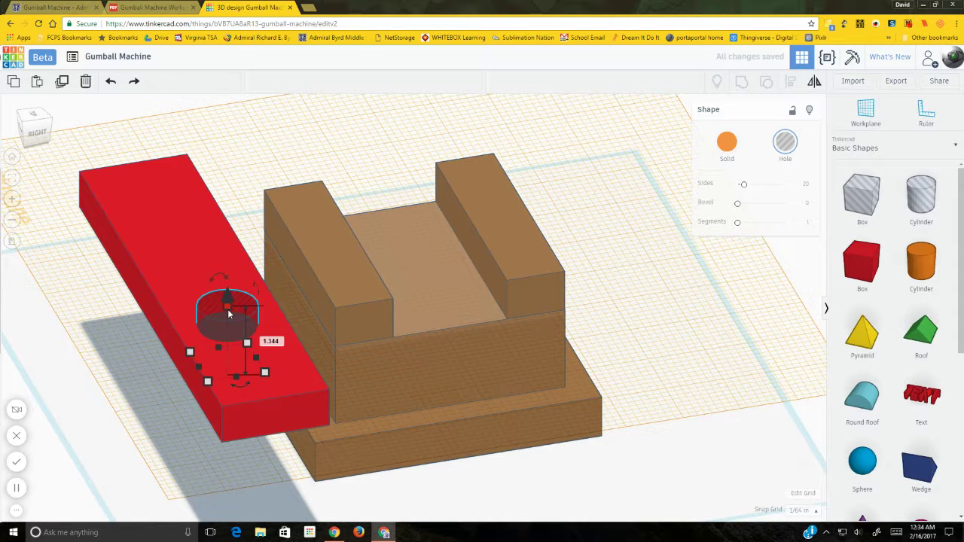
Step: Check the slide's hole positions in the working drawing, then examine the slide's hole end from above
left_click(150, 7)
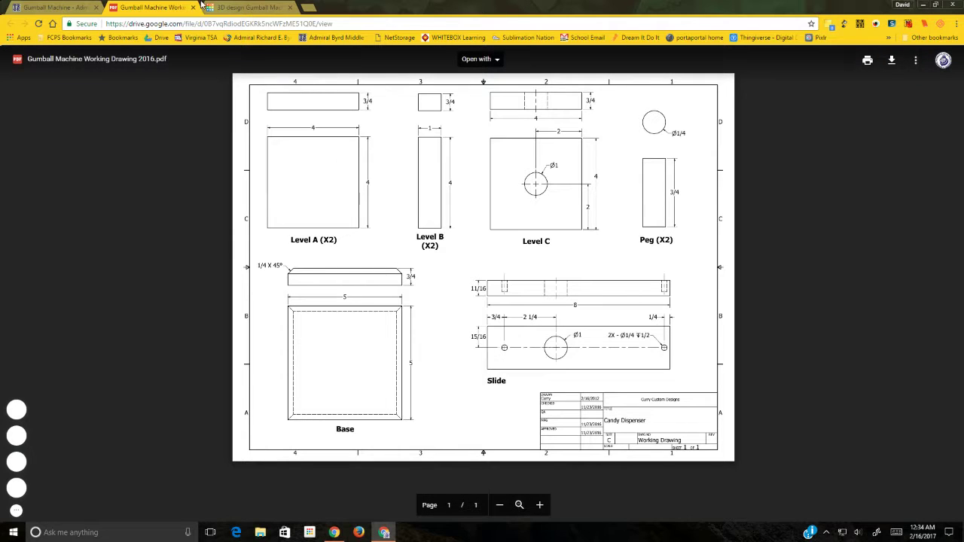
left_click(247, 7)
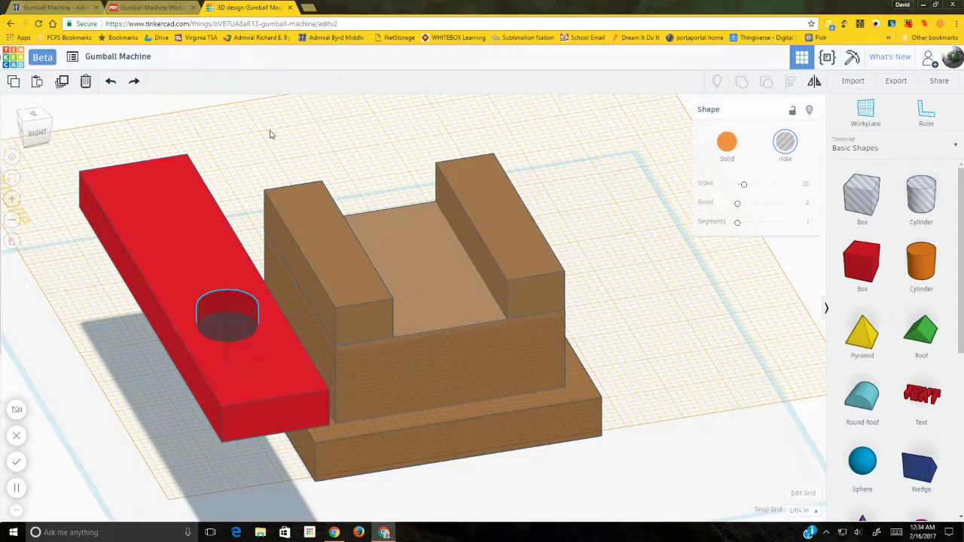
right_click_drag(271, 133, 256, 181)
left_click(33, 117)
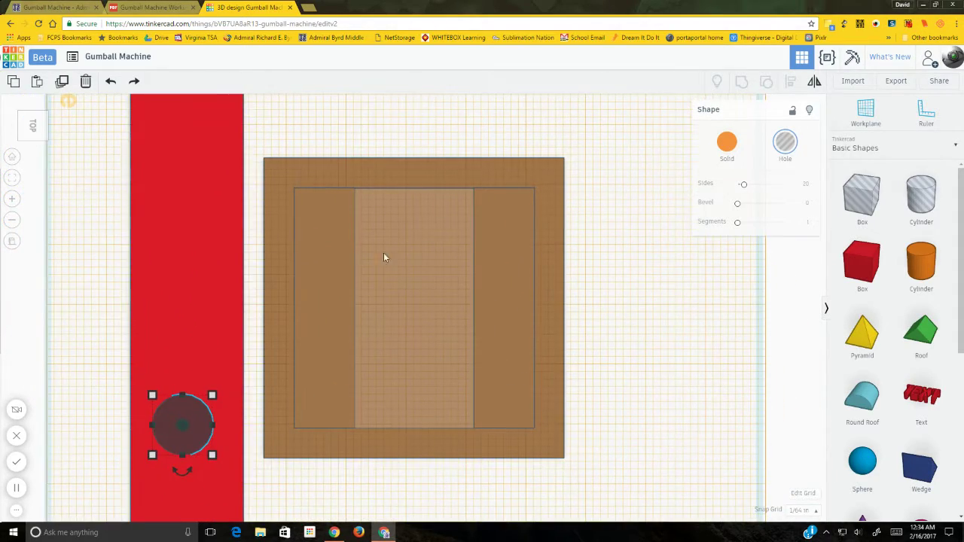
left_click(12, 181)
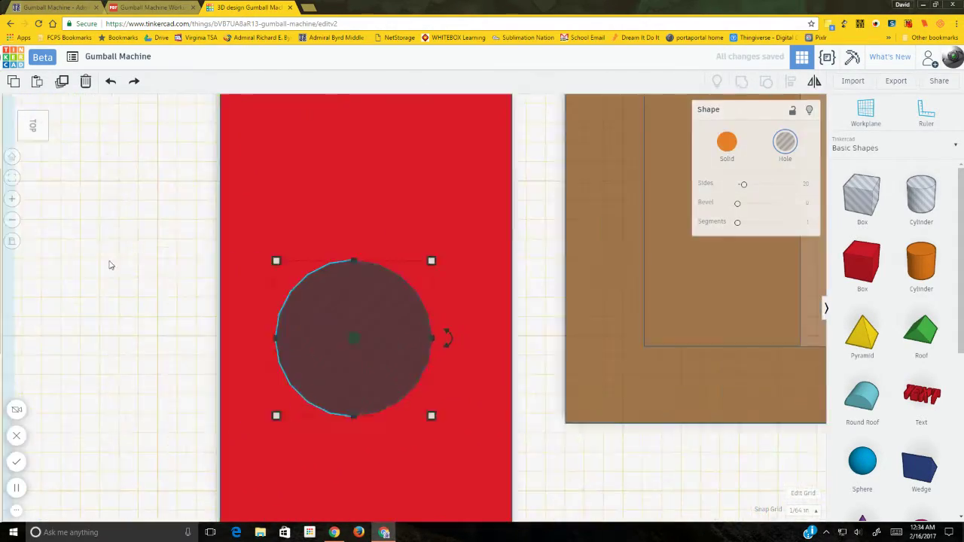
scroll(184, 226, "up", 2)
scroll(188, 217, "down", 3)
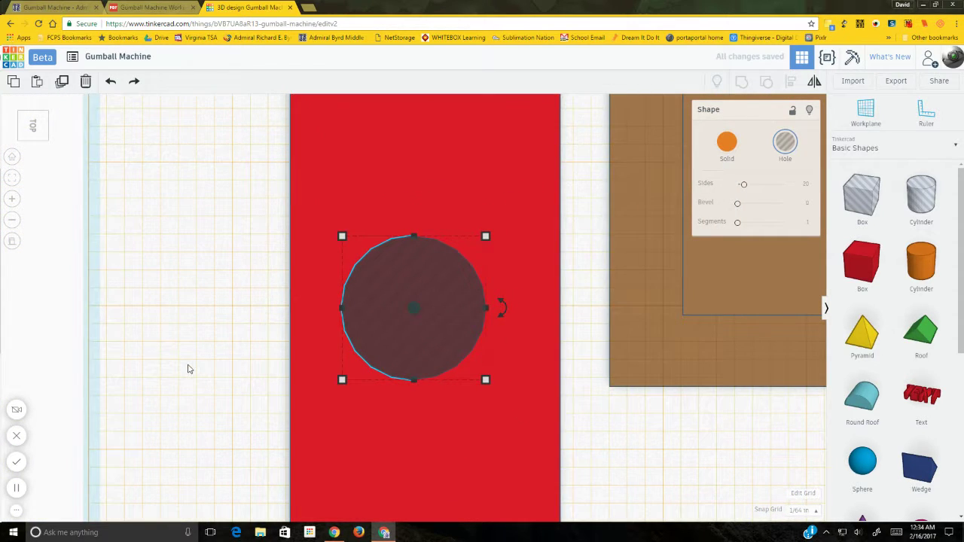
left_click_drag(191, 367, 185, 283)
middle_click_drag(183, 287, 175, 175)
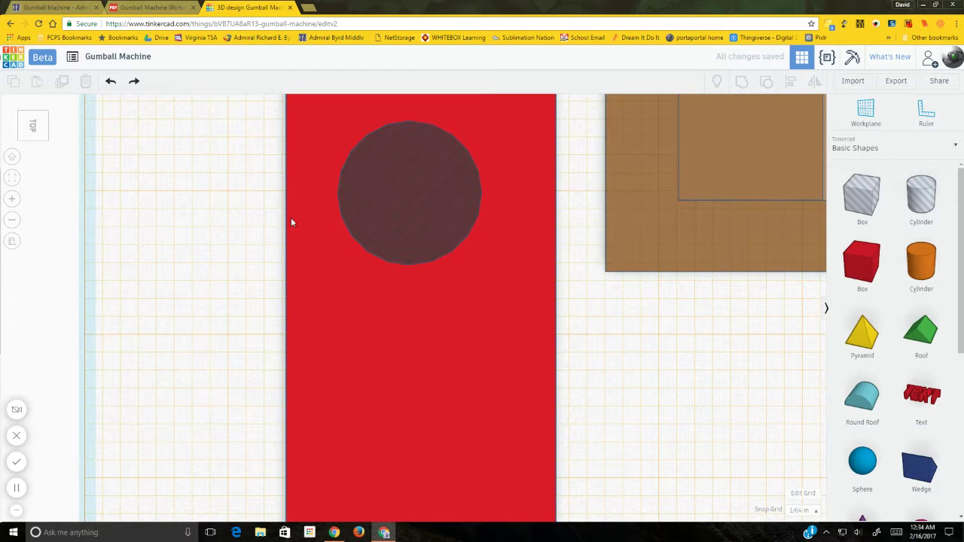
scroll(218, 211, "down", 1)
scroll(218, 211, "down", 1)
left_click(422, 236)
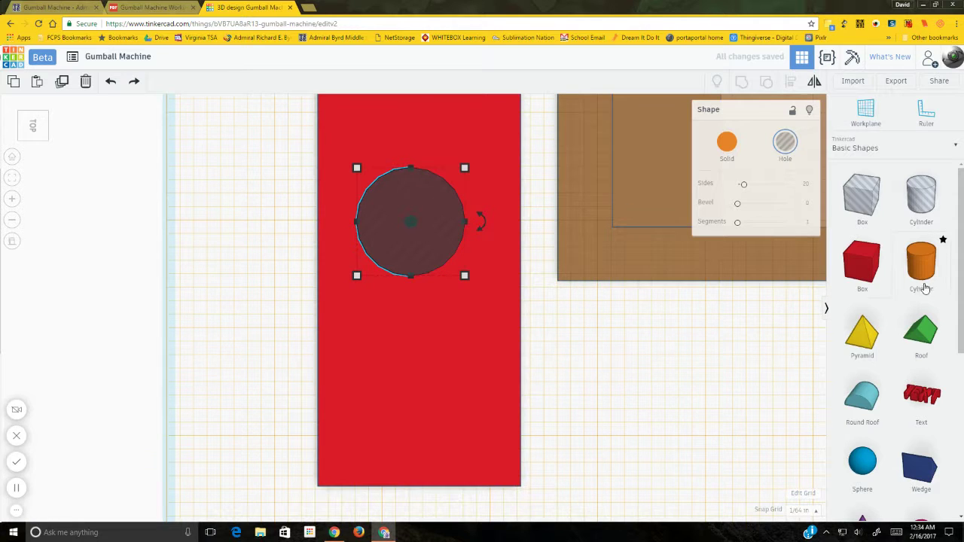
Step: Place a box on the slide near its end and colour it light blue to serve as a spacer
left_click_drag(403, 460, 374, 406)
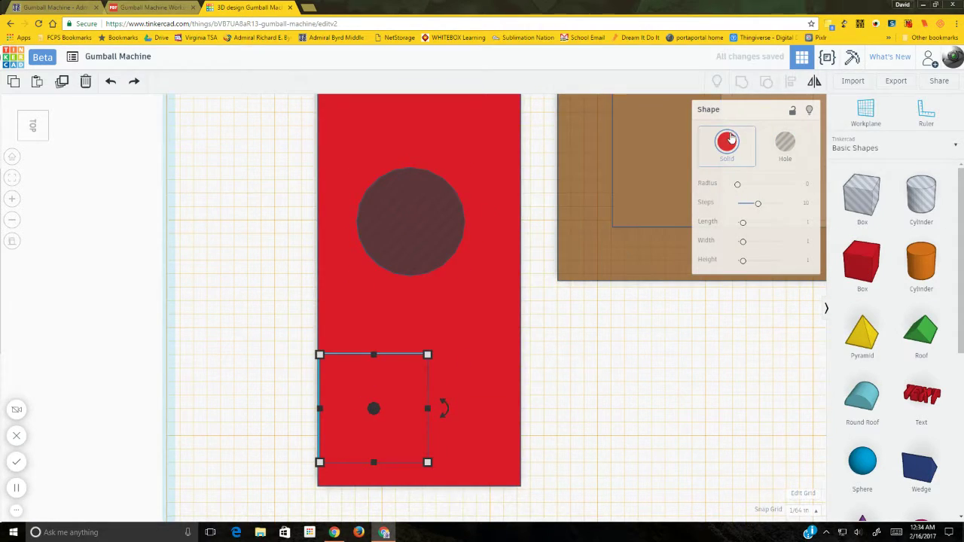
left_click(727, 142)
left_click(754, 205)
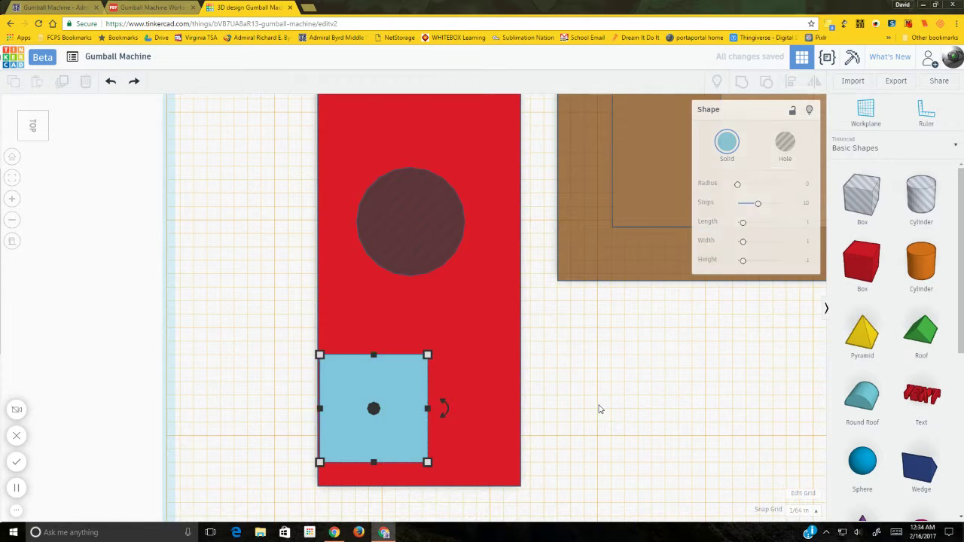
left_click(598, 409)
left_click(375, 405)
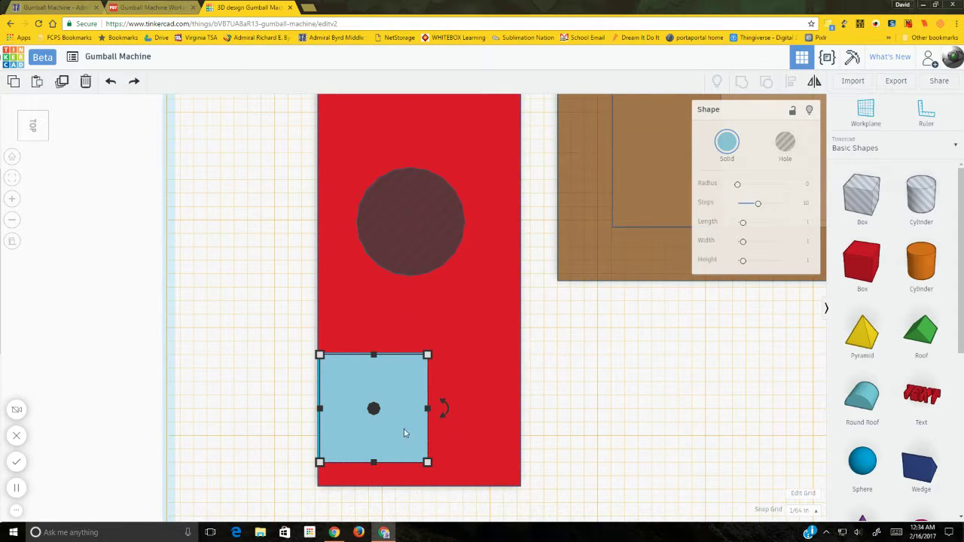
mouse_move(435, 424)
Step: Size the blue box to 15/16 in wide and 3 in long per the drawing, and align it with the slide's end corner
left_click(151, 7)
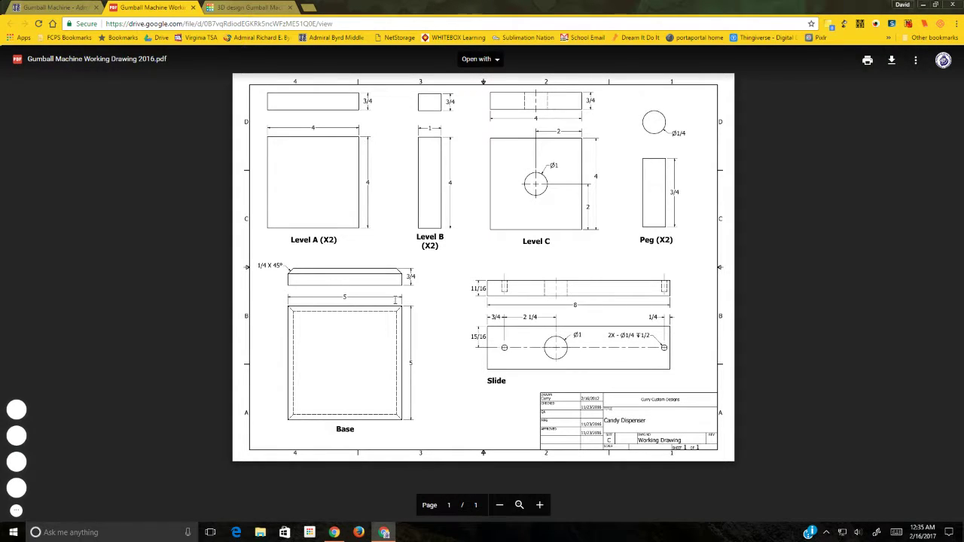
left_click(251, 7)
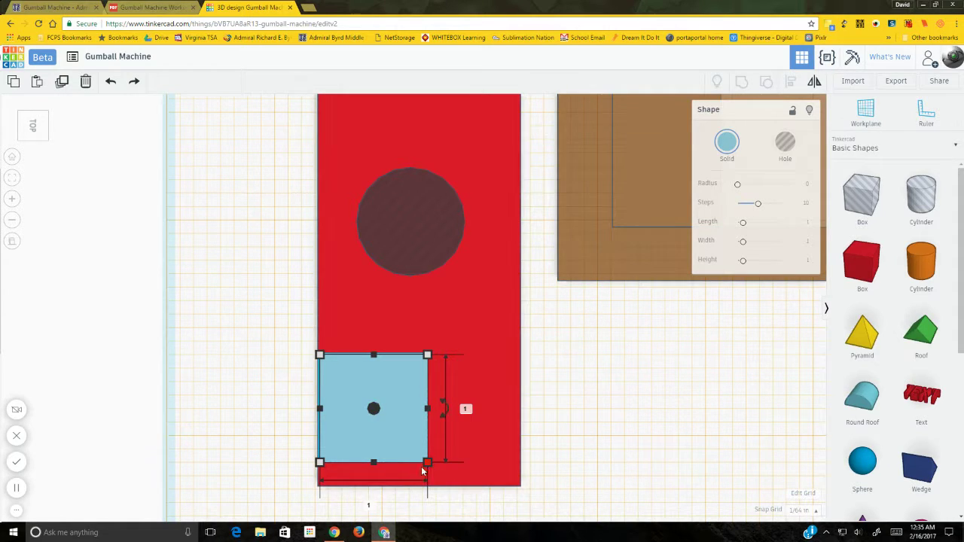
left_click(369, 503)
key("Return")
type("5")
key("Return")
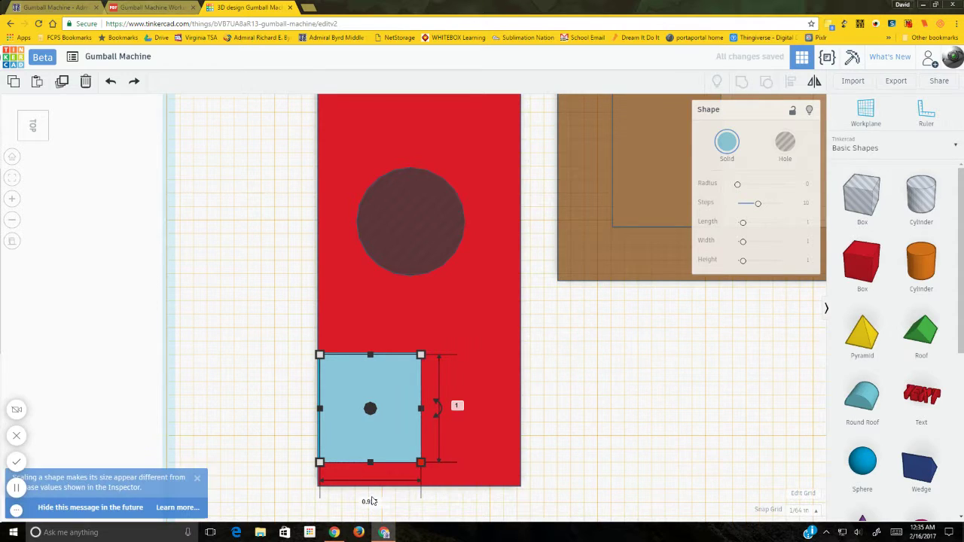
left_click(462, 406)
type("3")
key("Return")
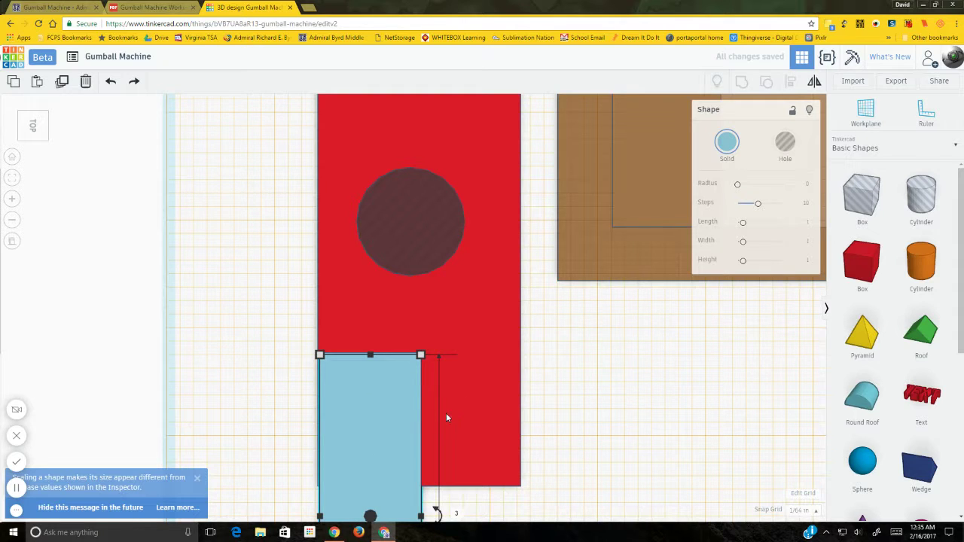
left_click_drag(374, 443, 373, 257)
left_click(253, 287)
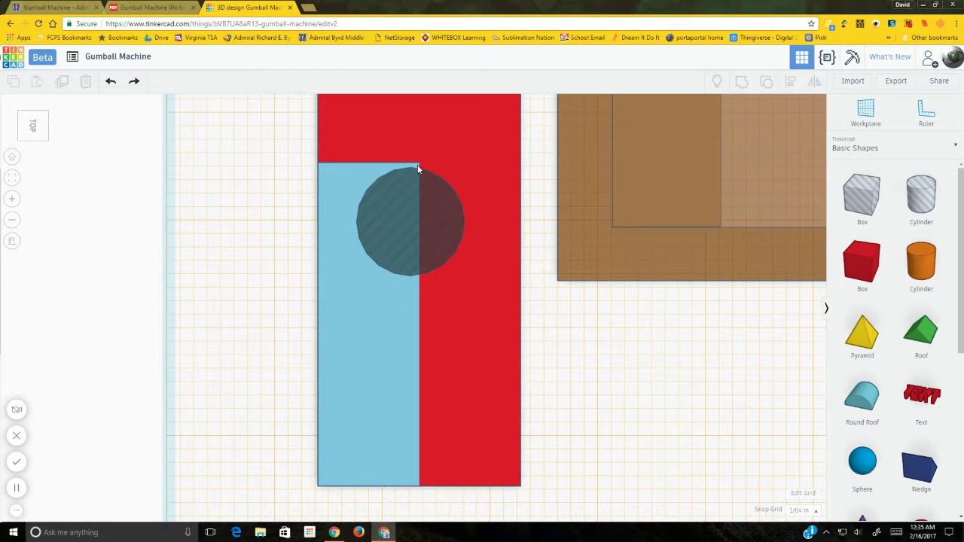
Step: Nudge the cylinder hole until its centre sits on the blue box's inner corner
left_click(445, 220)
key("Right")
key("Right")
key("Right")
key("Right")
key("Right")
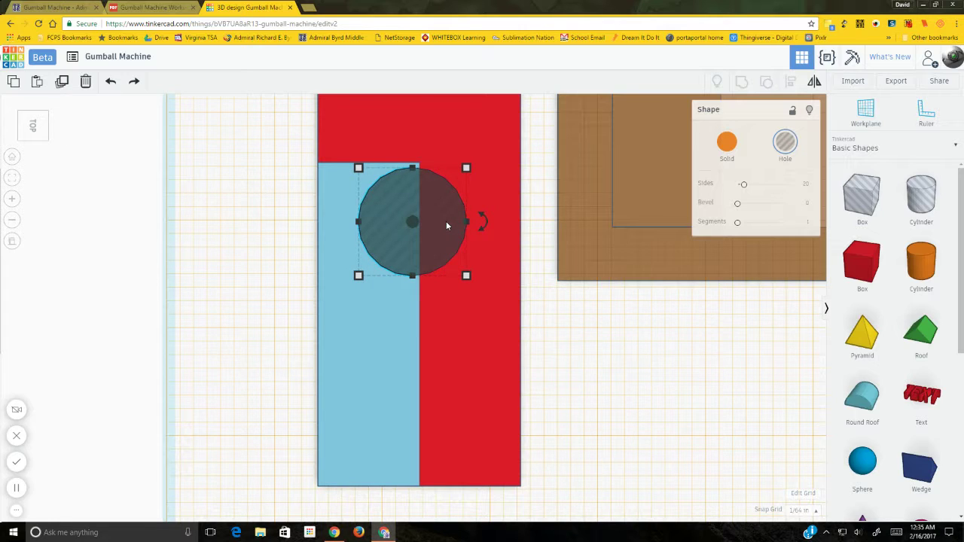
key("Down")
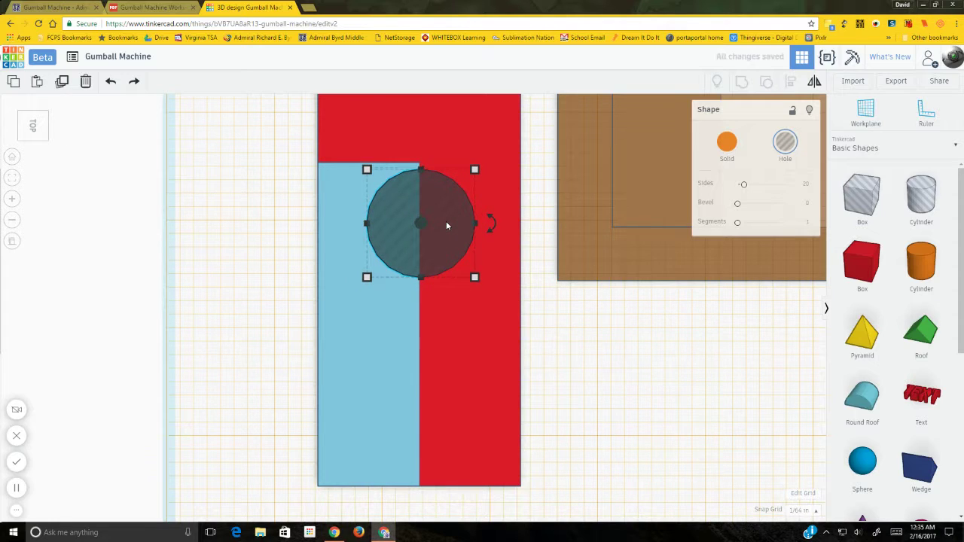
key("Left")
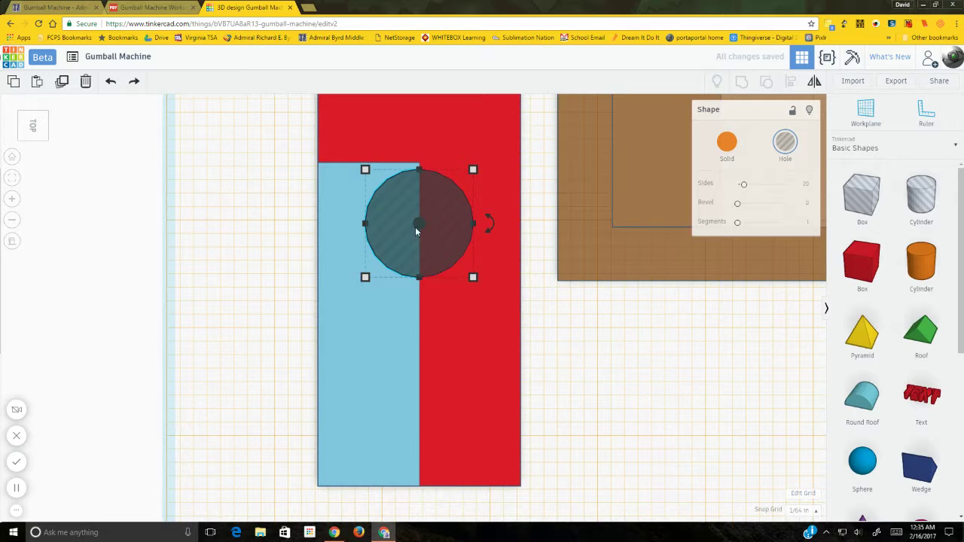
key("Up")
key("Up")
key("Up")
key("Up")
key("Up")
key("Up")
key("Up")
key("Up")
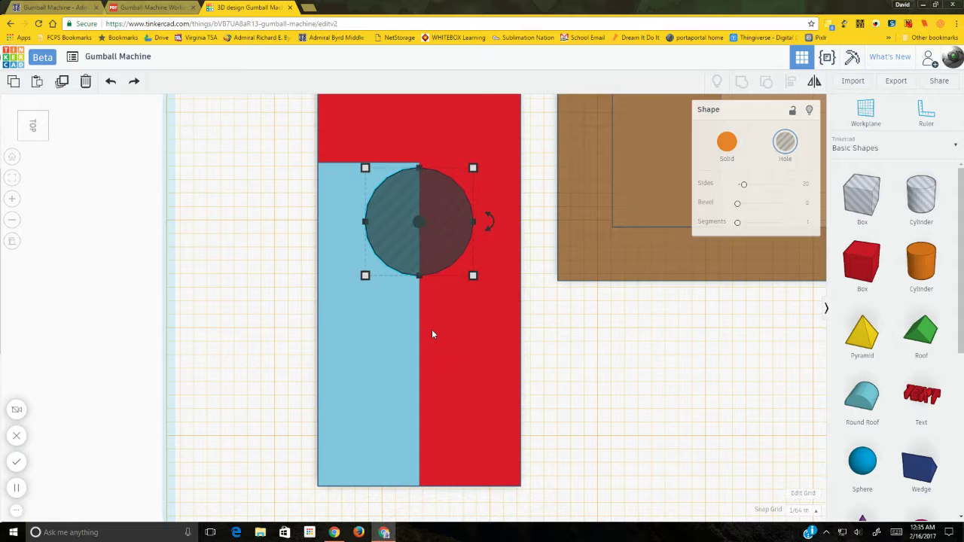
key("Up")
key("Up")
key("Up")
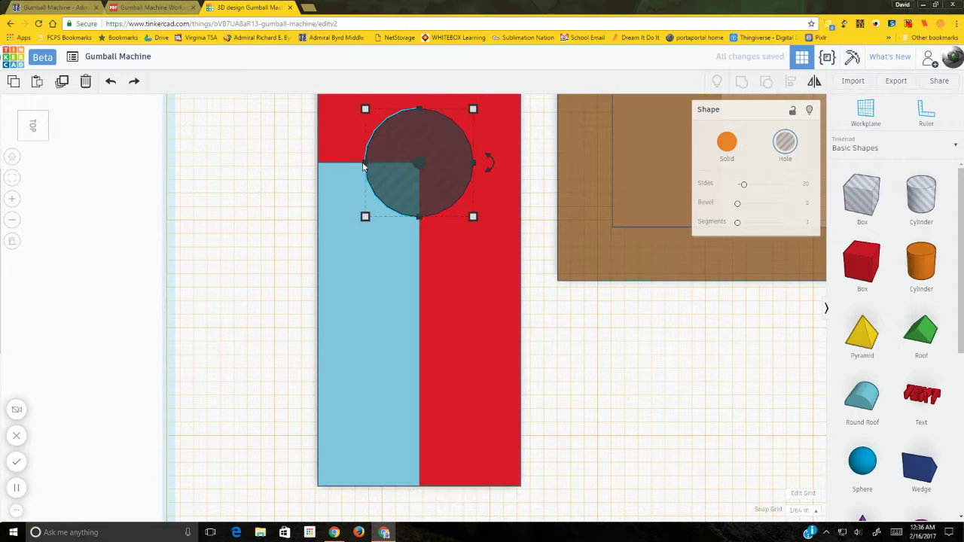
left_click(224, 205)
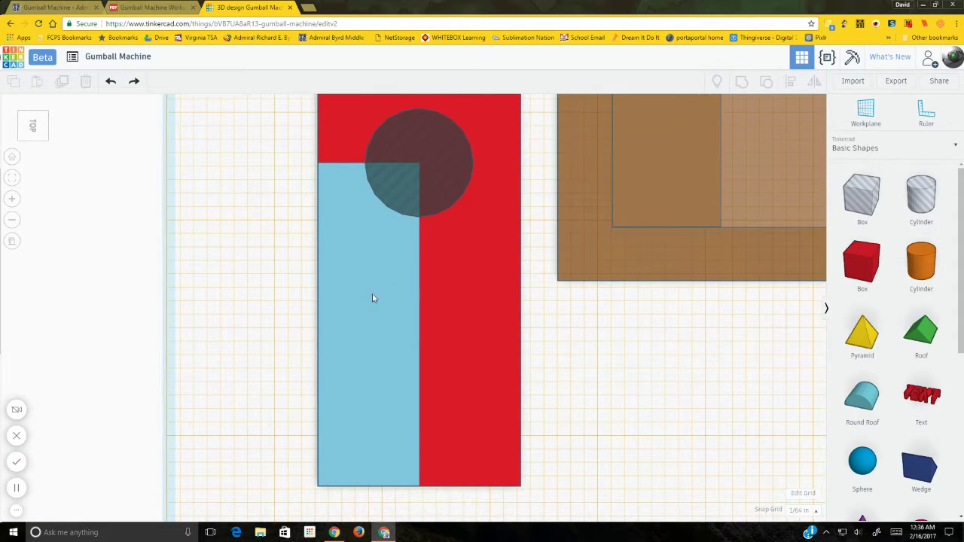
Step: Move the blue box off the slide and group the cylinder hole with the slide to cut the opening
left_click_drag(372, 298, 231, 284)
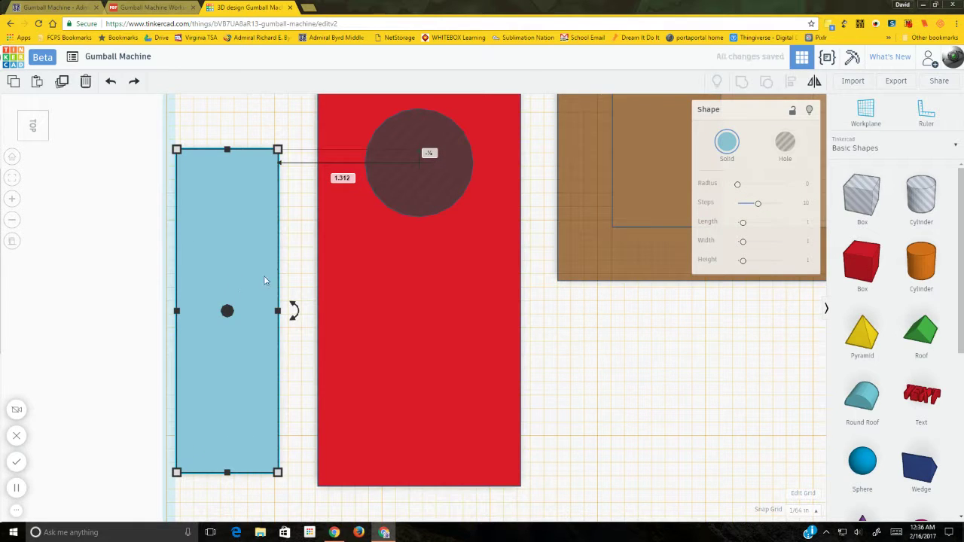
left_click(298, 246)
left_click(442, 157)
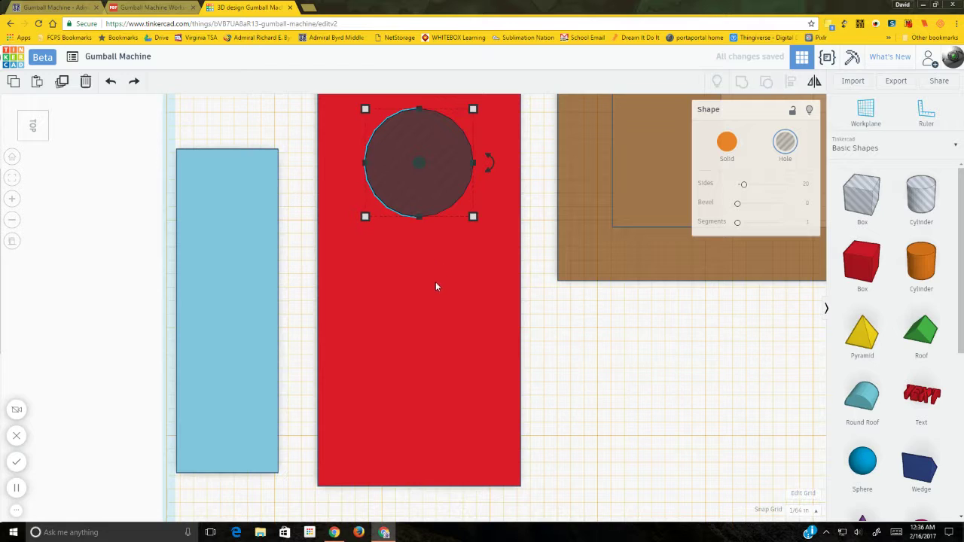
left_click(427, 326, "shift")
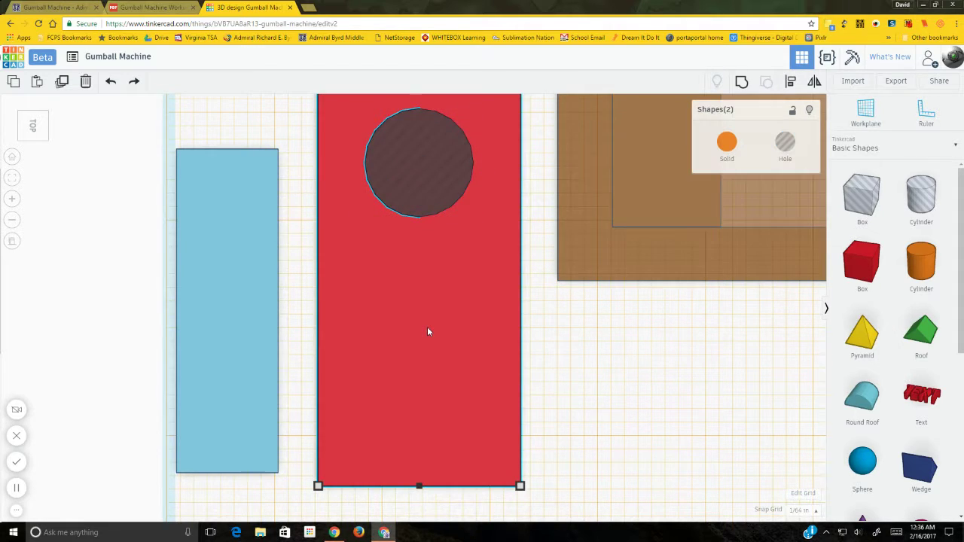
left_click(742, 84)
left_click(646, 385)
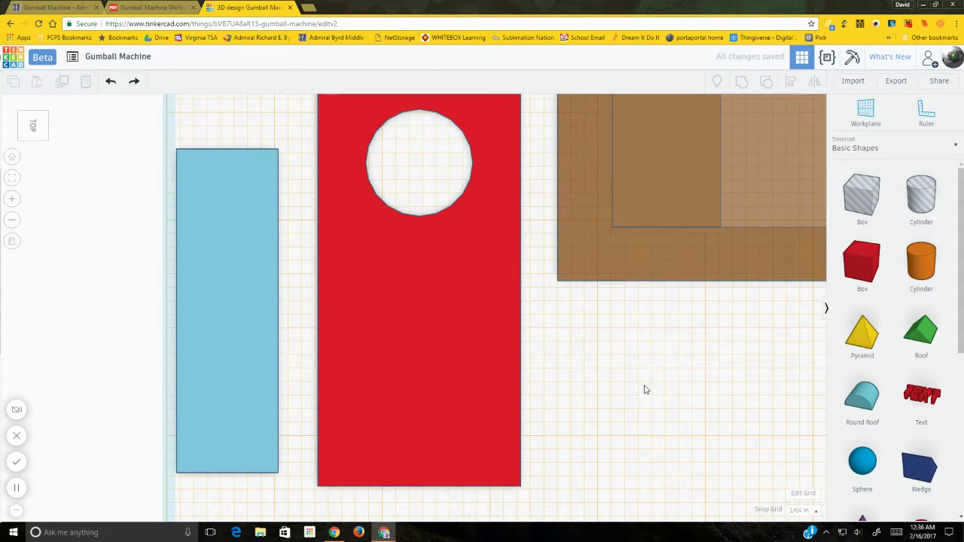
mouse_move(644, 390)
right_mouse_down()
mouse_move(660, 332)
mouse_move(656, 266)
mouse_move(658, 391)
mouse_move(643, 394)
right_mouse_up()
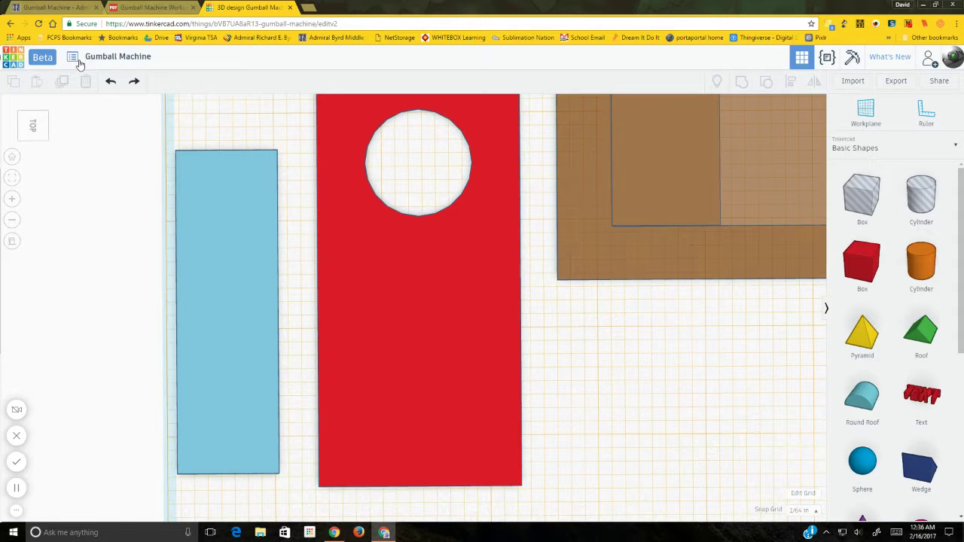
Step: Shorten the blue box to 3/4 in per the drawing and align it with the slide's end corner
left_click(150, 9)
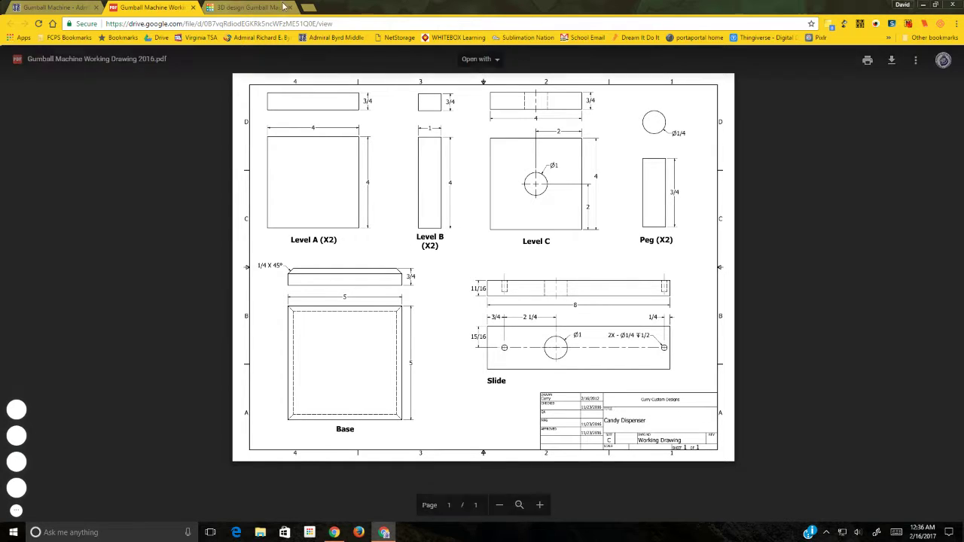
left_click(249, 7)
left_click(238, 314)
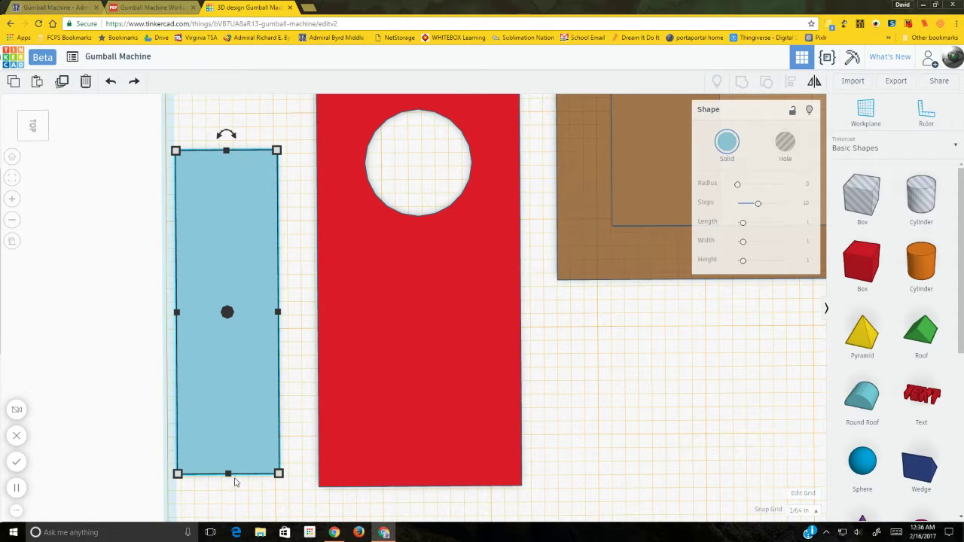
left_click(278, 474)
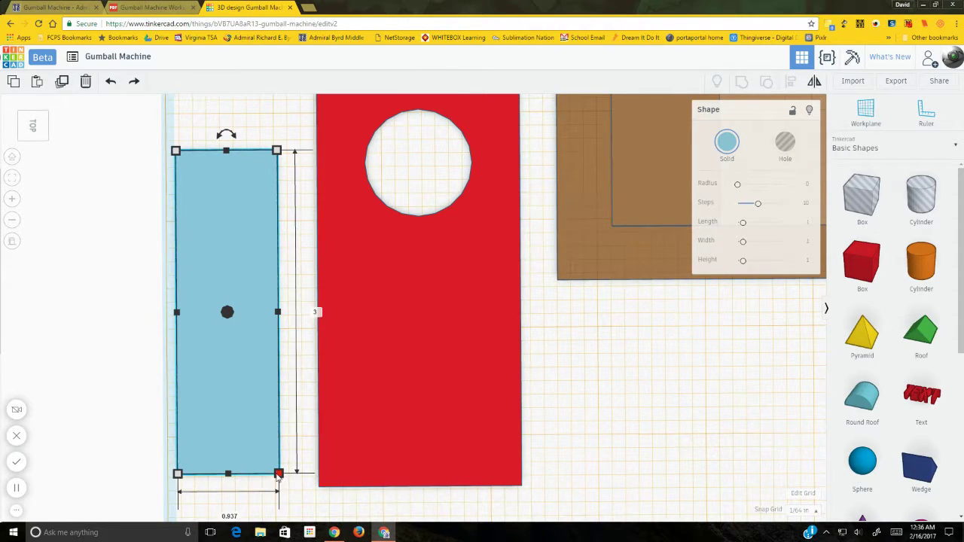
left_click(317, 311)
type("3/4")
key("Return")
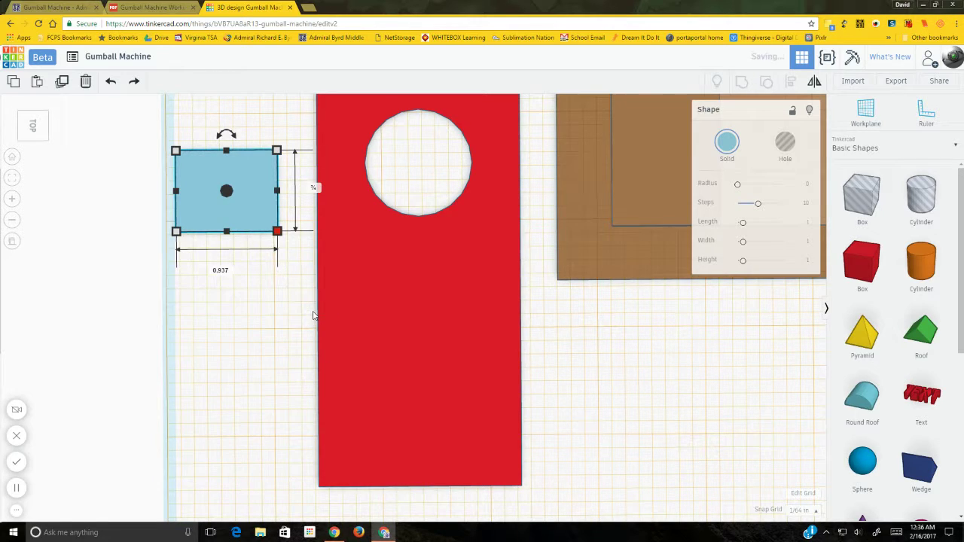
left_click_drag(247, 200, 393, 450)
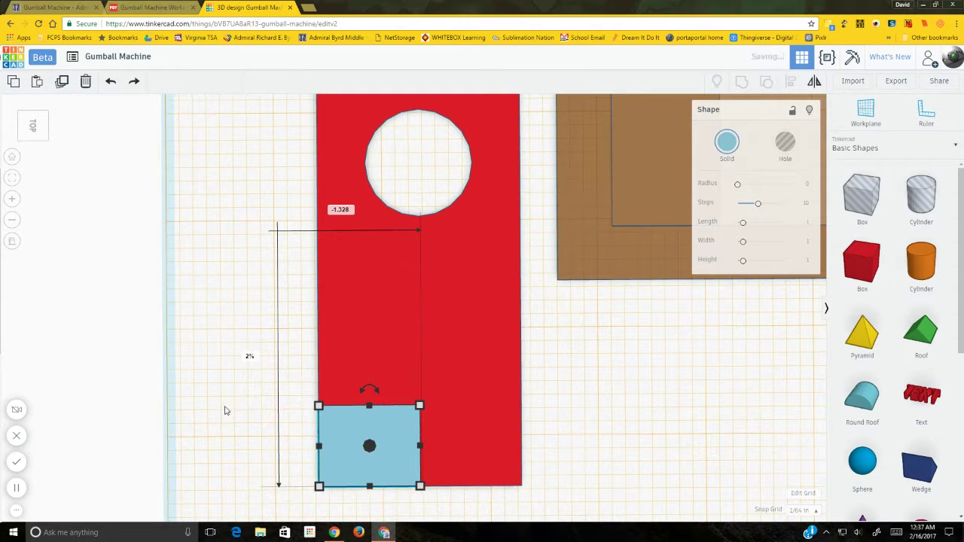
left_click(225, 411)
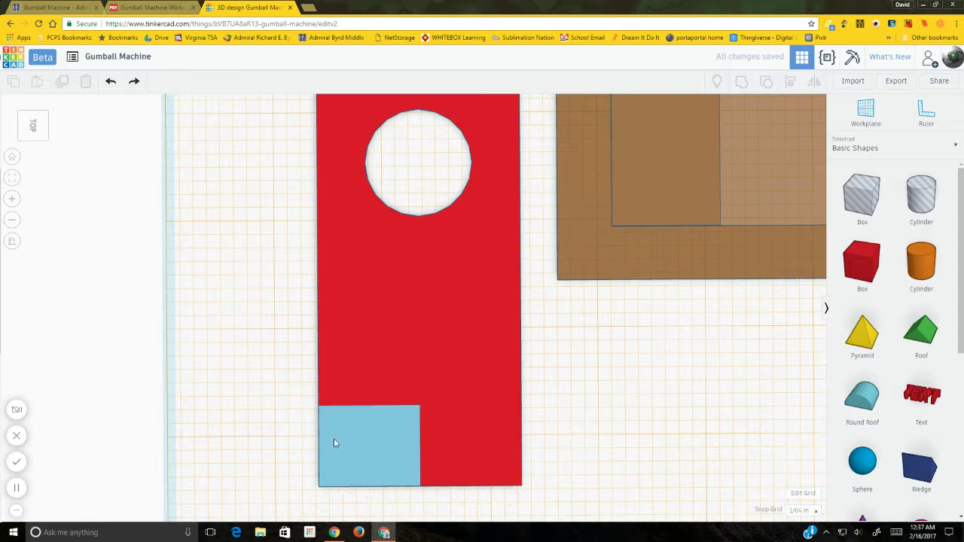
Step: Place a cylinder hole on the blue box's inner corner, and check the peg hole callout and assembly in the drawings
left_click_drag(920, 197, 418, 408)
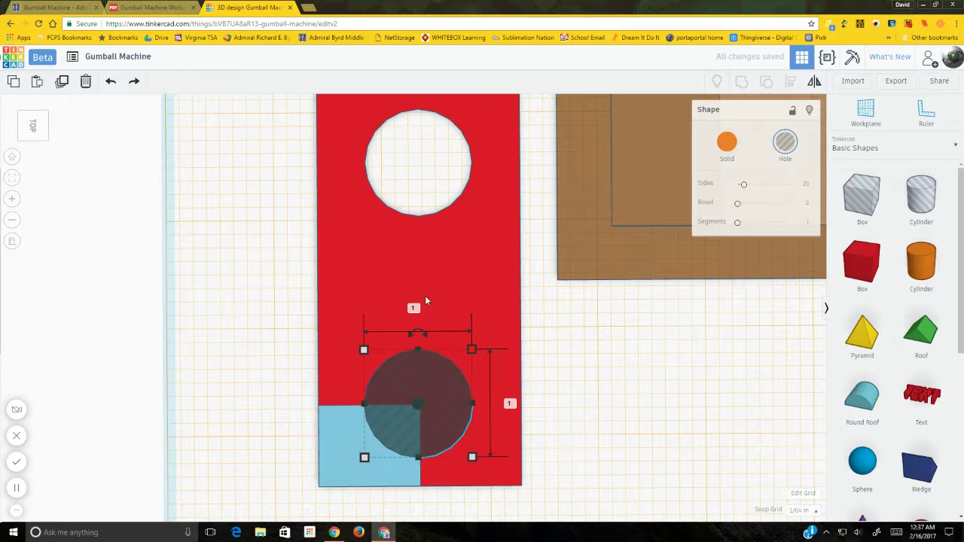
left_click(151, 8)
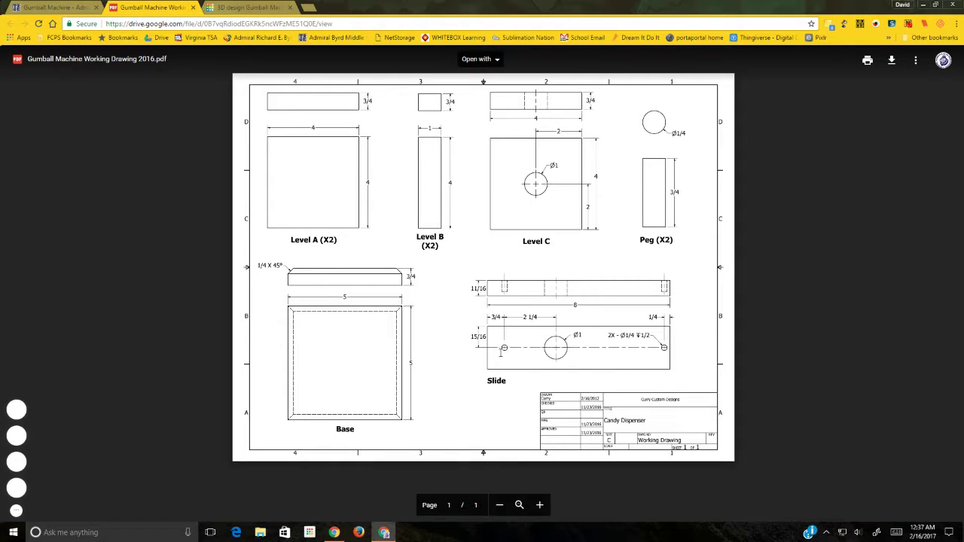
left_click_drag(657, 337, 608, 336)
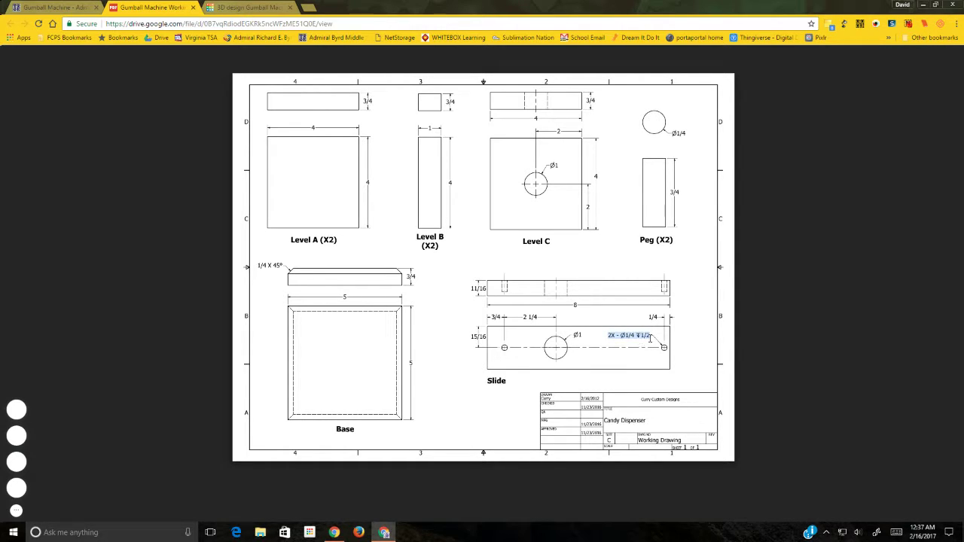
left_click(121, 163)
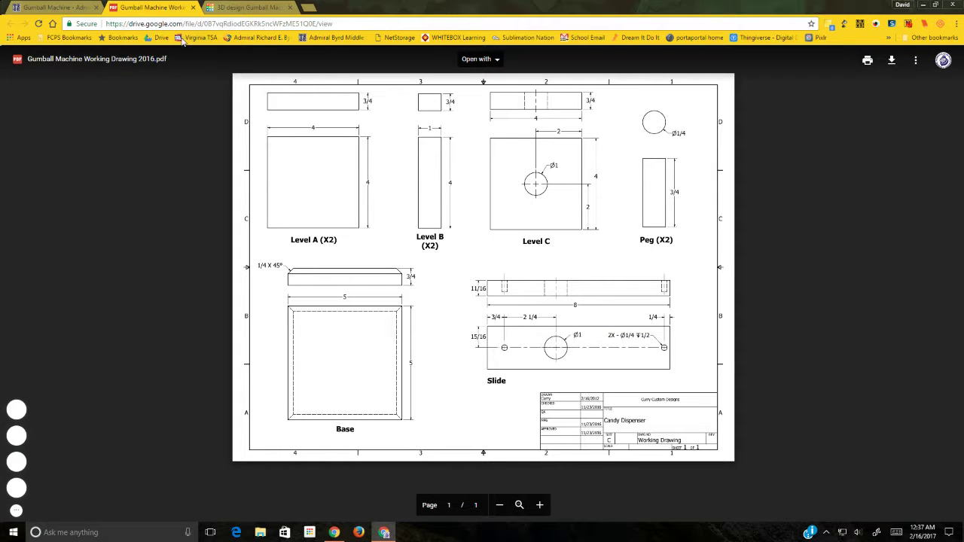
left_click(63, 11)
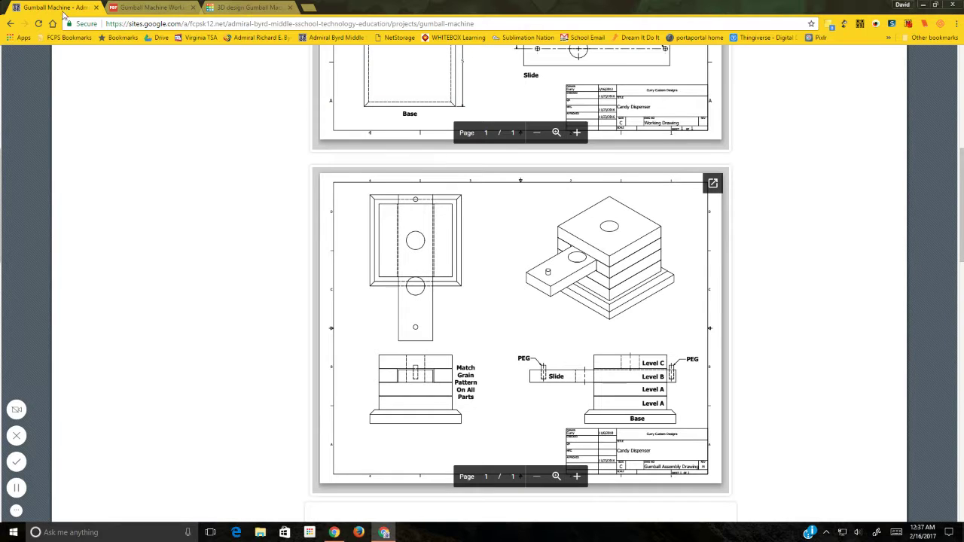
left_click(234, 6)
Step: Set the cylinder hole's width and length to 1/4 in per the drawing
right_click_drag(241, 374, 142, 254)
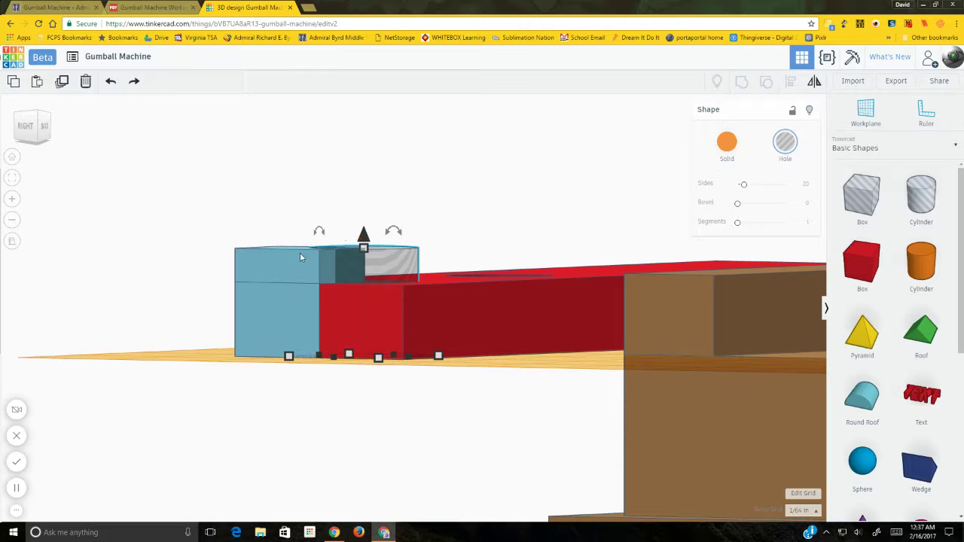
key("f")
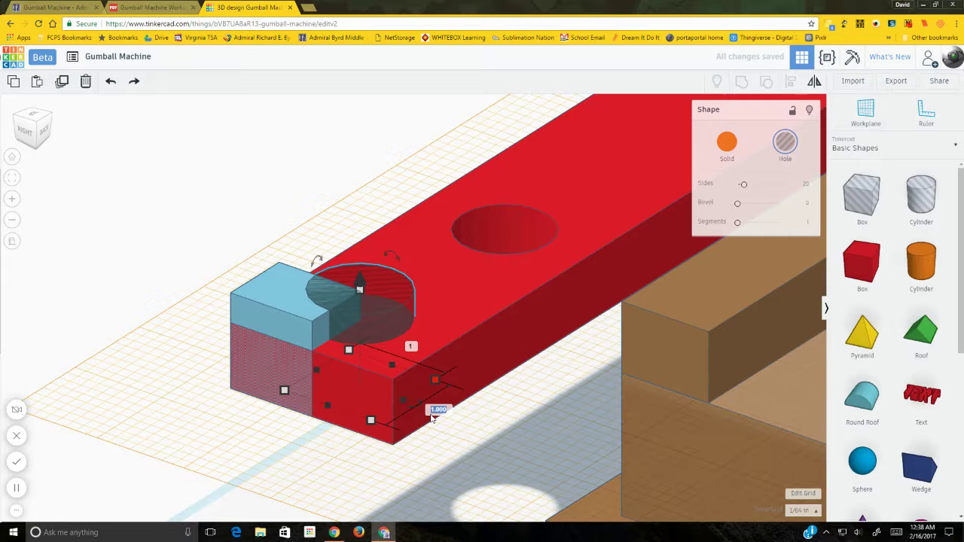
key("BackSpace")
key("Return")
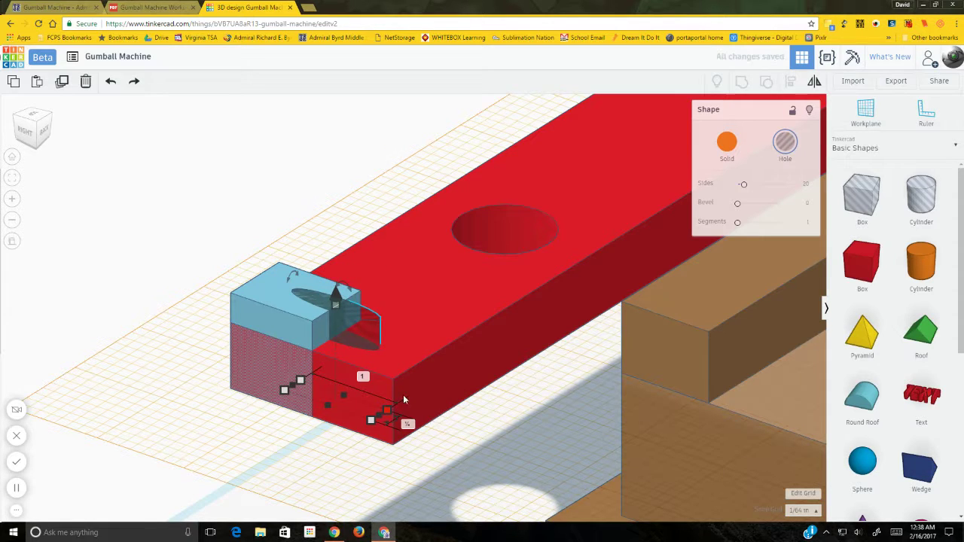
left_click(369, 376)
key("Return")
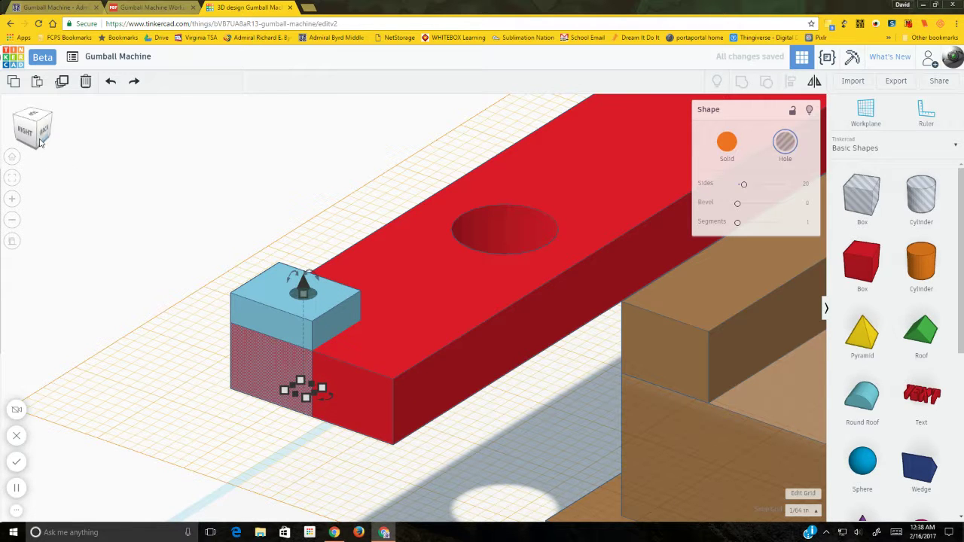
Step: Nudge the 1/4 in cylinder hole until its centre sits on the blue box's inner corner
left_click_drag(33, 114, 34, 118)
left_click(33, 114)
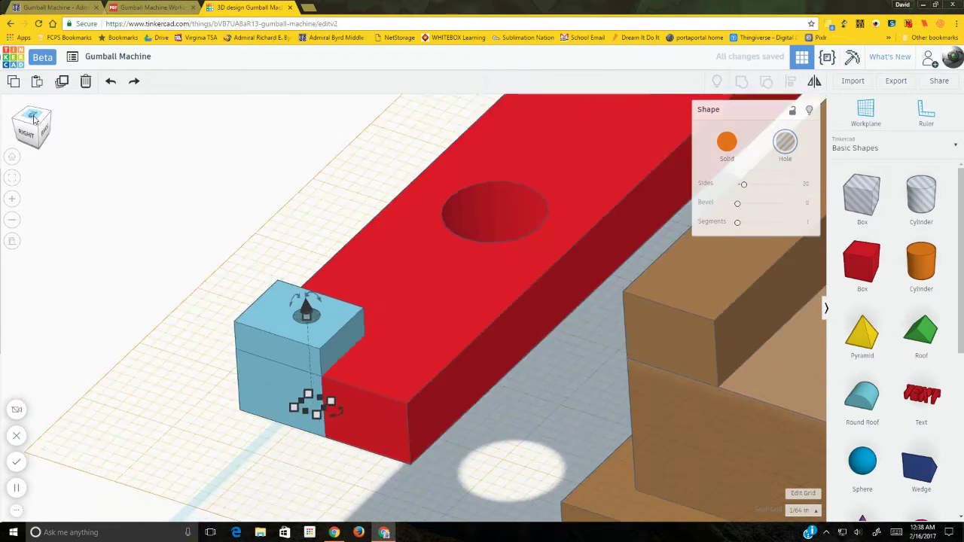
key("Right")
key("Right")
key("Right")
key("Right")
key("Right")
key("Right")
key("Right")
key("Right")
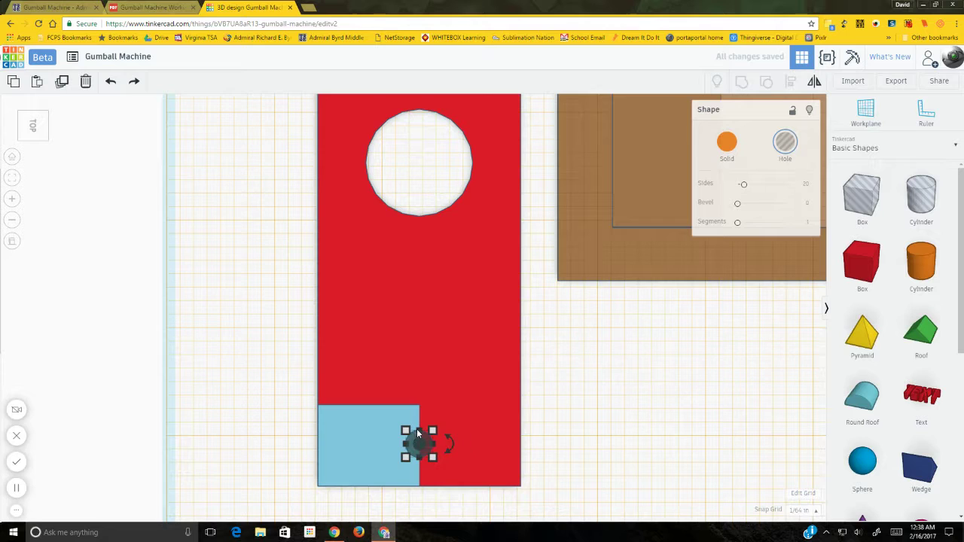
key("Up")
key("Up")
key("Up")
key("Up")
key("Up")
key("Up")
key("Up")
key("Up")
key("Up")
Step: Raise the small cylinder hole above the workplane so it reaches only part of the way through the slide
right_click_drag(597, 413, 428, 288)
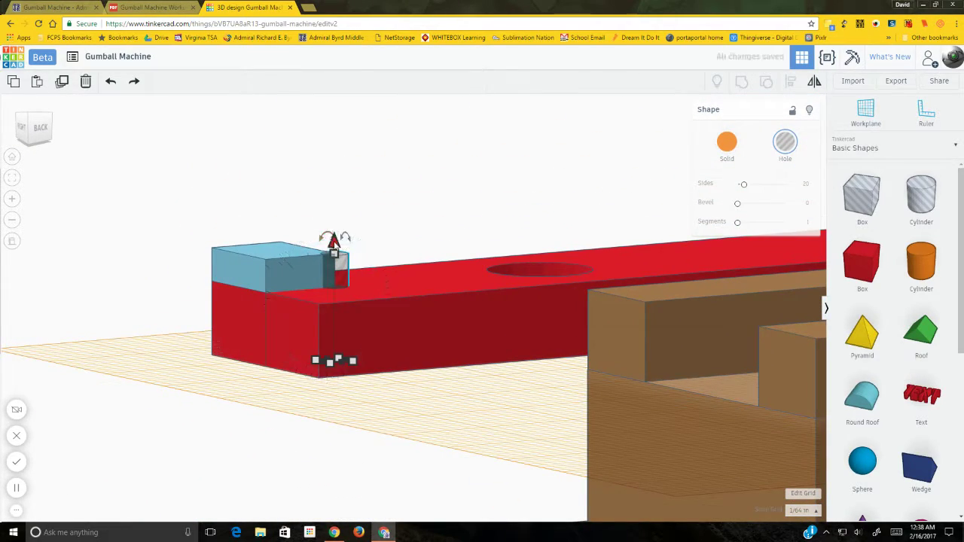
left_click_drag(334, 240, 331, 215)
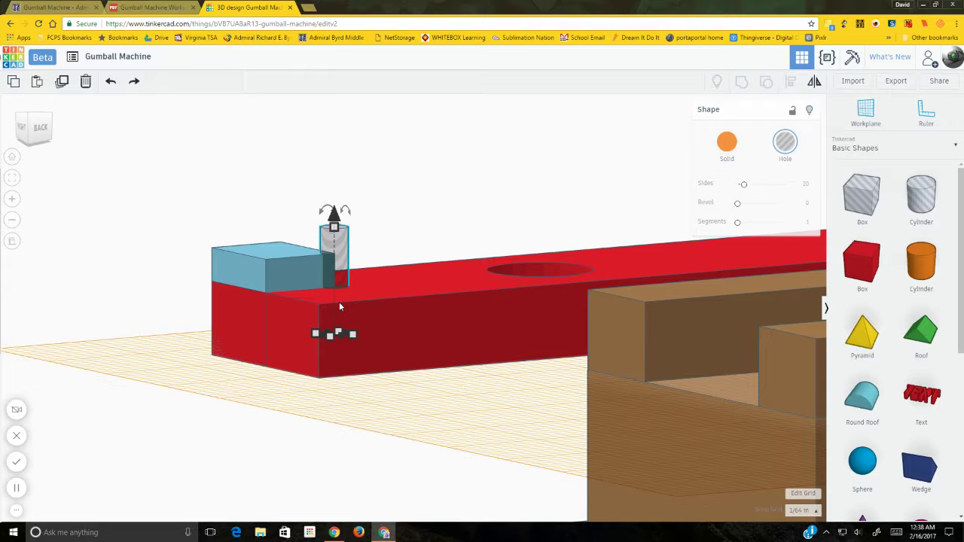
right_click_drag(431, 200, 420, 256)
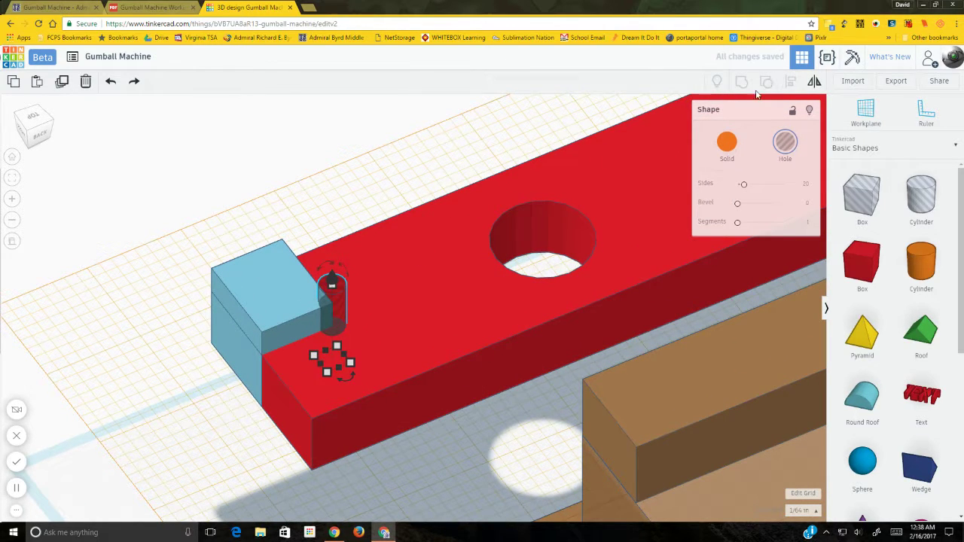
Step: Group the small cylinder hole with the slide to cut the peg hole, and move the blue box off the slide
left_click(444, 286, "shift")
key("ctrl+g")
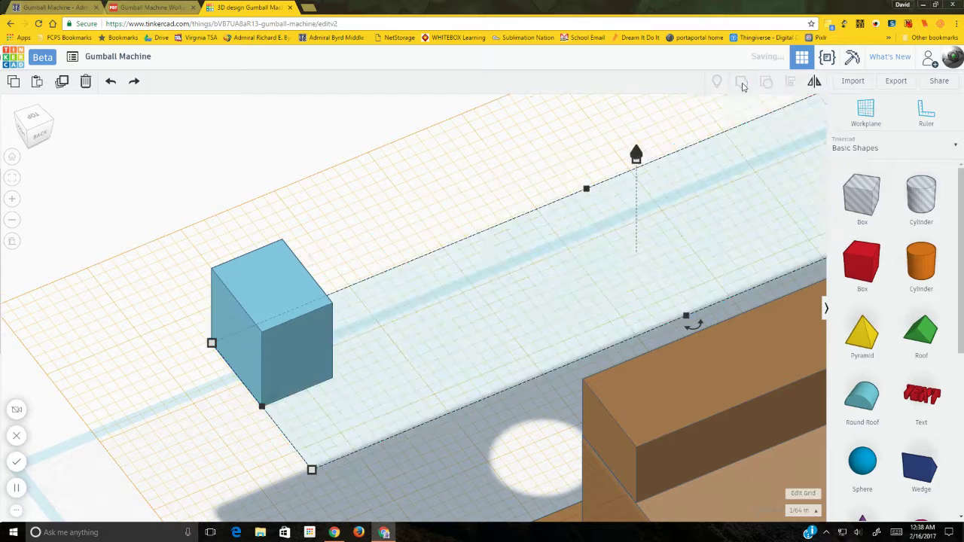
left_click(351, 211)
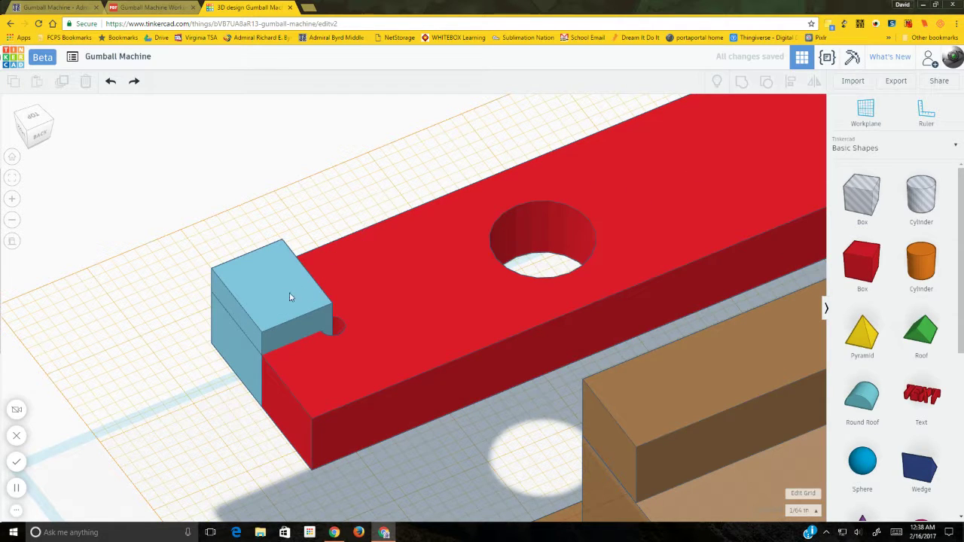
left_click_drag(290, 298, 165, 274)
left_click(343, 203)
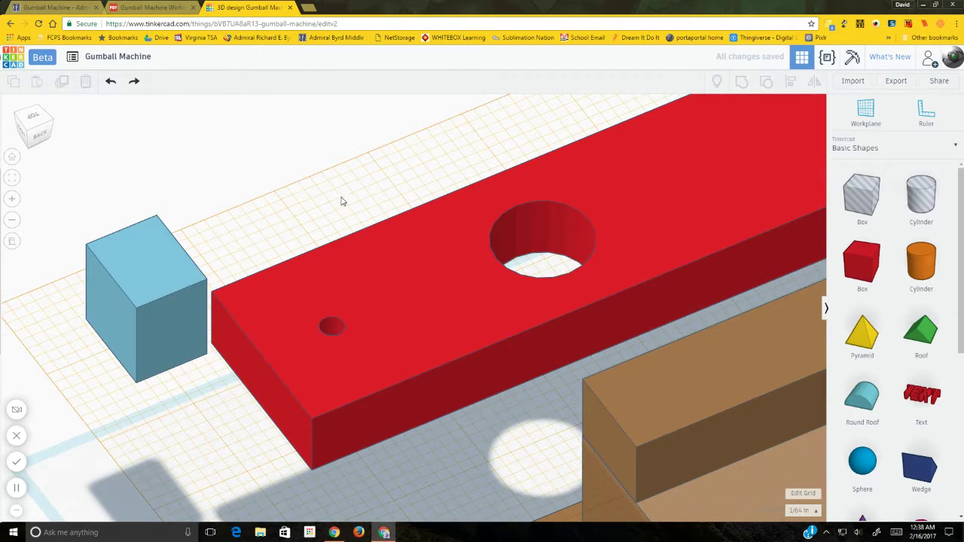
Step: Add a solid cylinder beside the slide for the peg and set its width and length to 1/4 in
right_click_drag(341, 201, 317, 340)
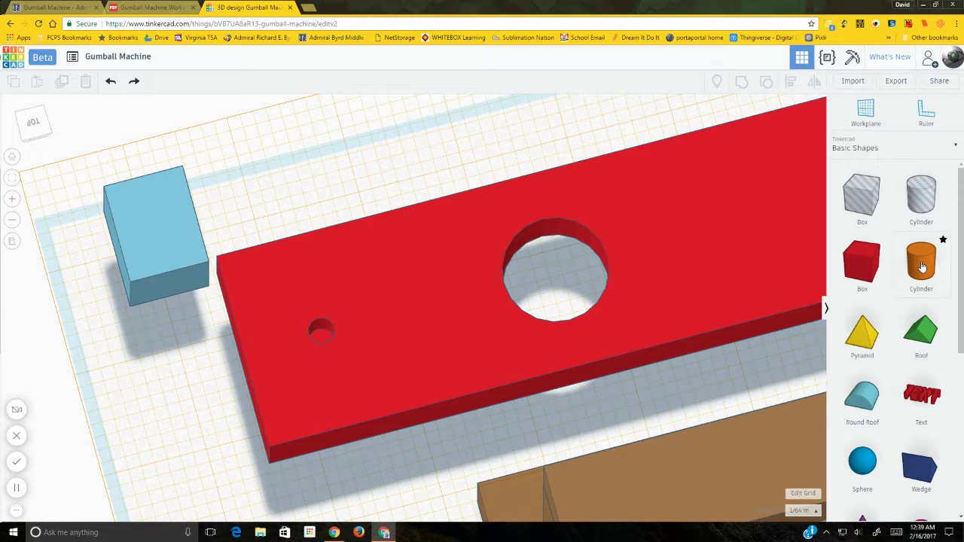
left_click_drag(922, 267, 314, 194)
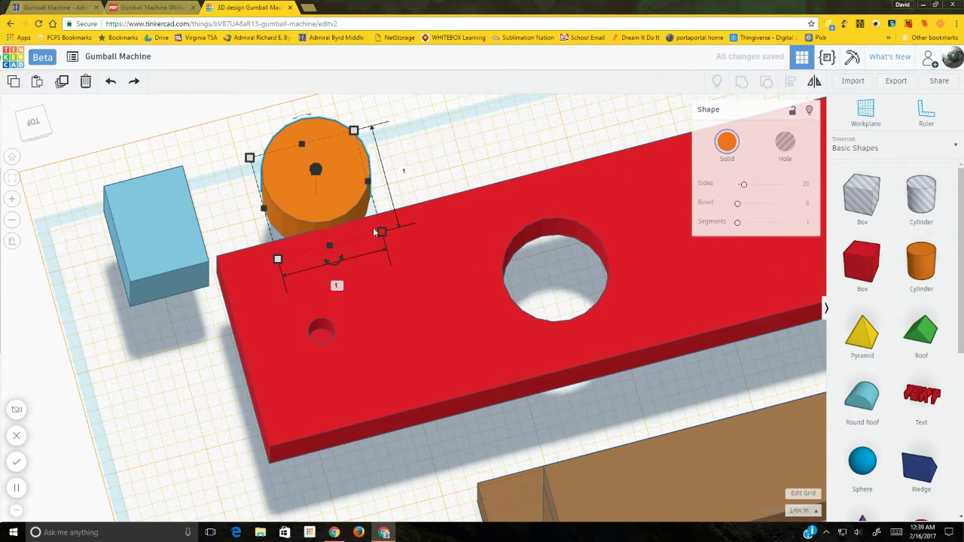
left_click(337, 285)
type("1.25")
key("Return")
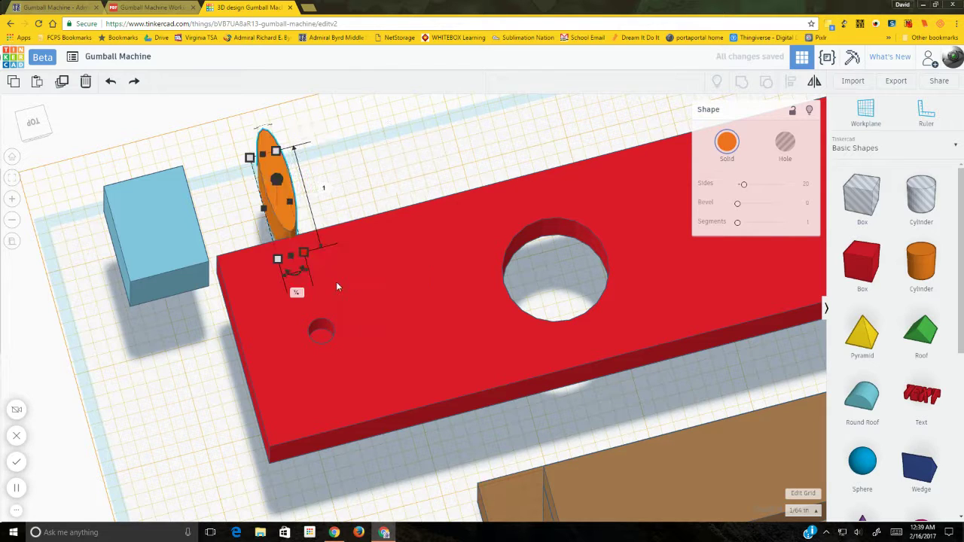
left_click(323, 188)
key("BackSpace")
type(".25")
key("Return")
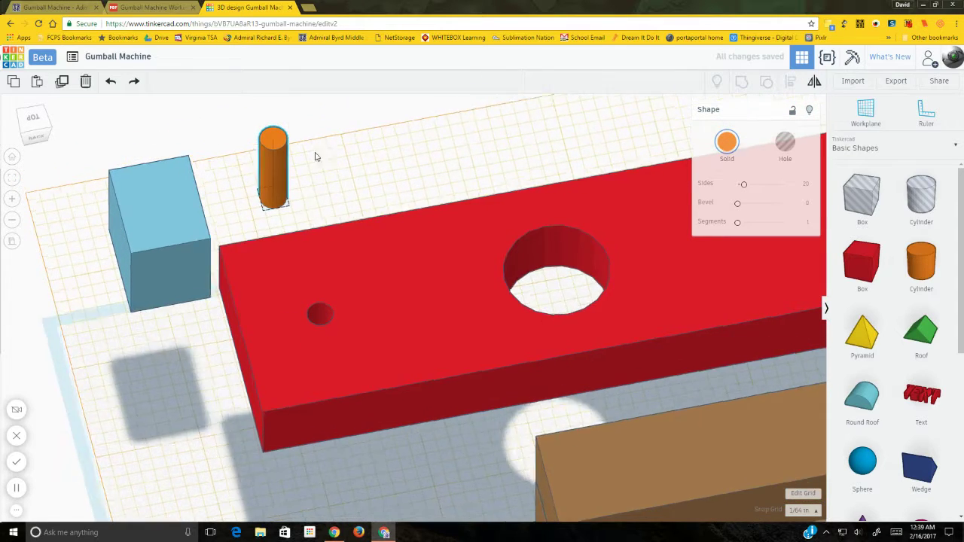
Step: Raise the orange peg about 0.266 in above the workplane
right_click_drag(316, 157, 306, 131)
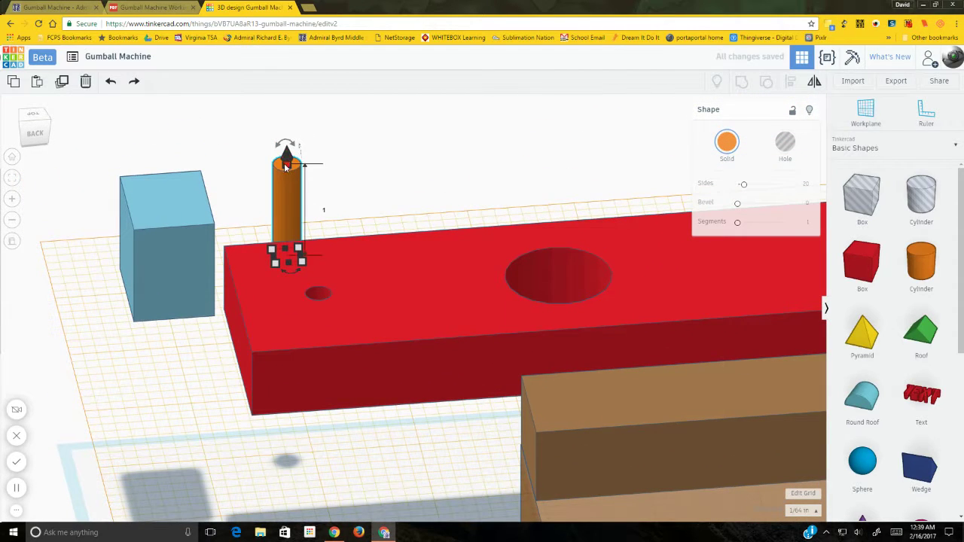
left_click_drag(284, 167, 284, 132)
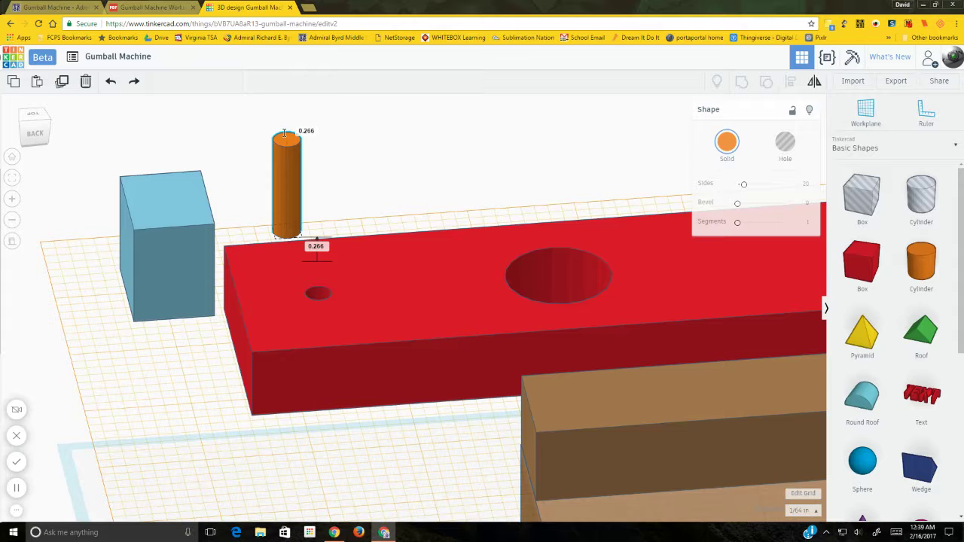
left_click_drag(285, 133, 284, 133)
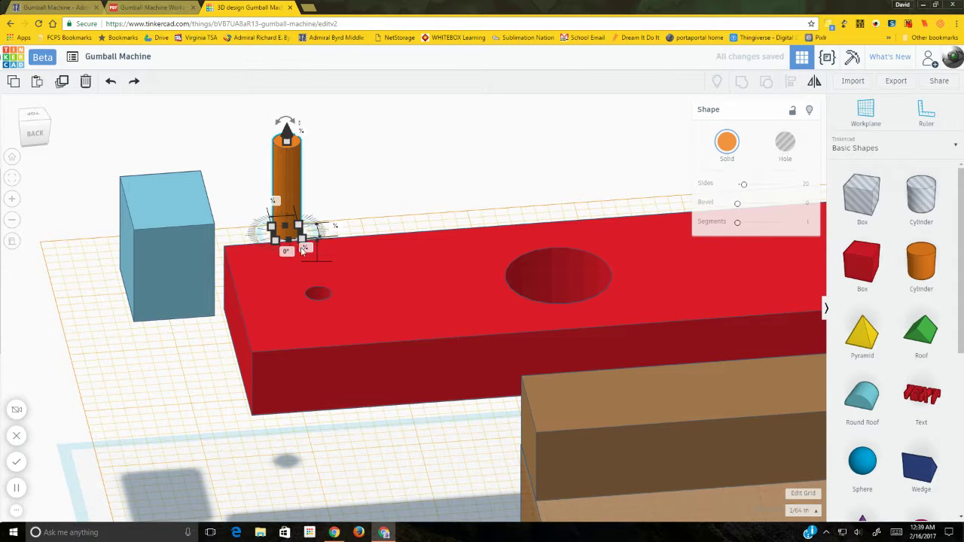
left_click(800, 511)
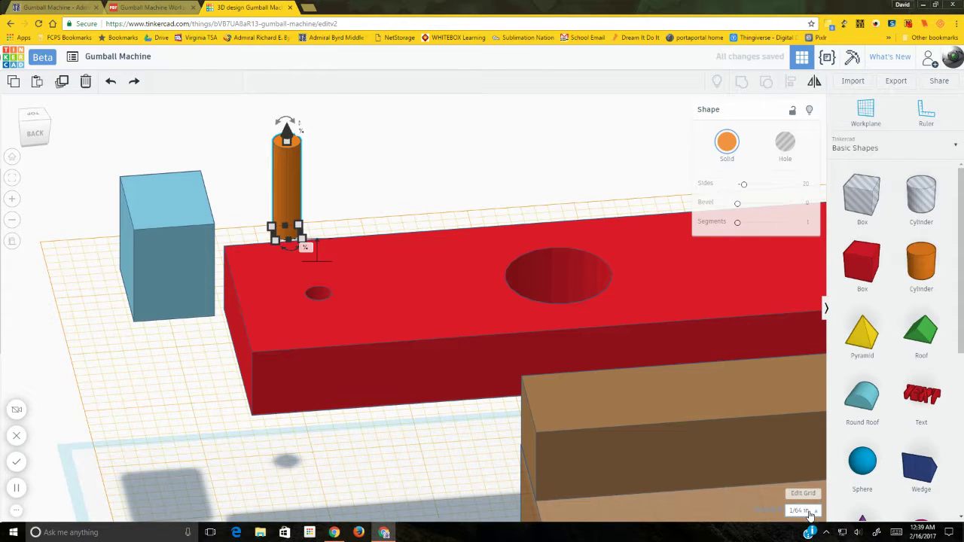
left_click(806, 512)
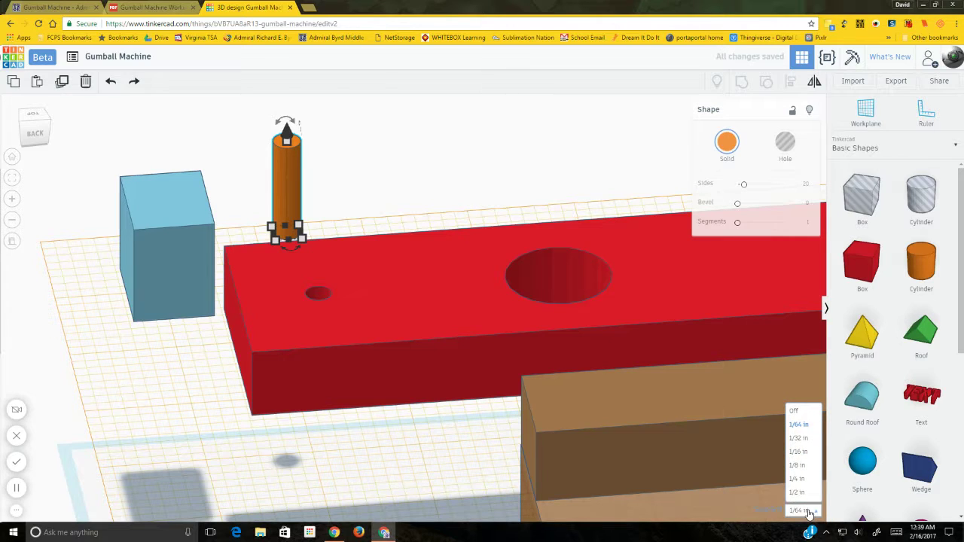
left_click(802, 512)
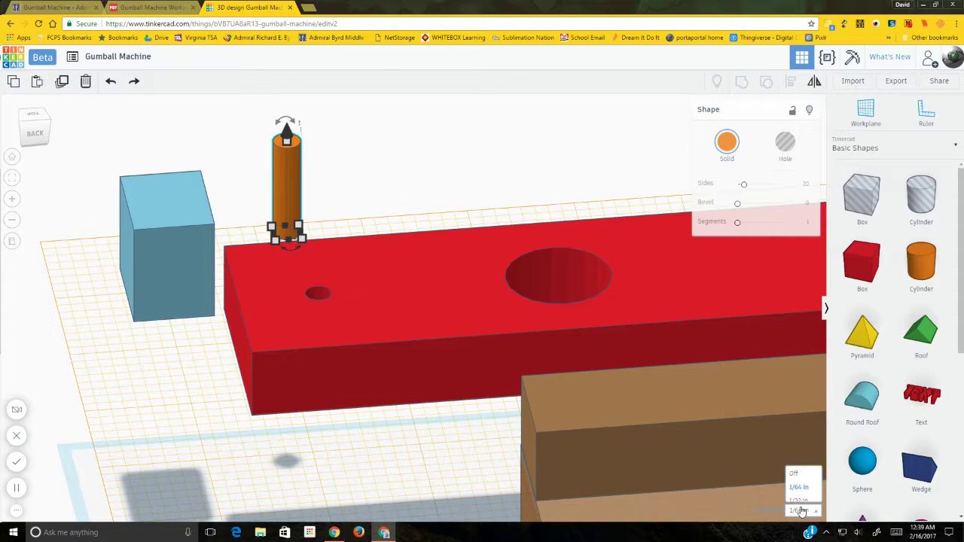
left_click(400, 204)
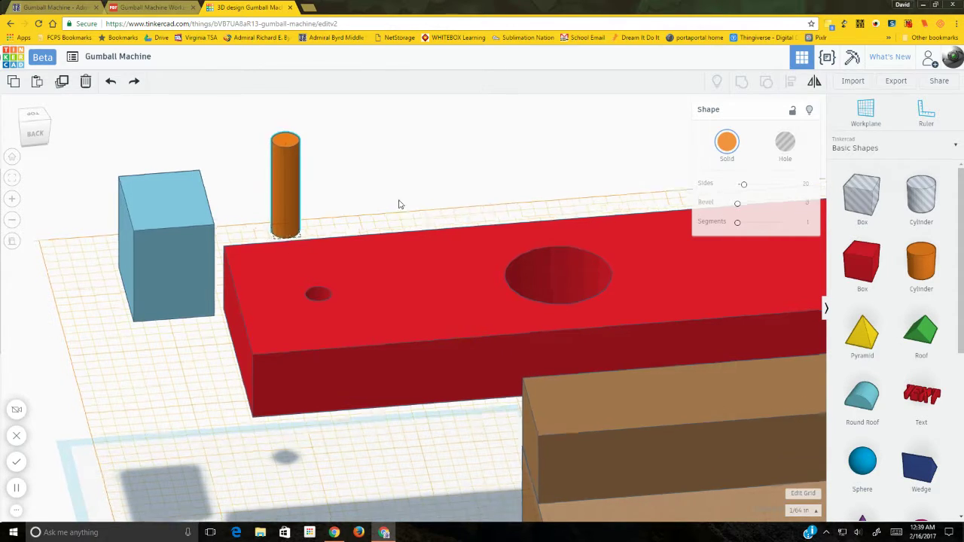
Step: Check the peg's length in the working drawing and set the orange peg's height to 3/4 in
right_click_drag(400, 204, 437, 190)
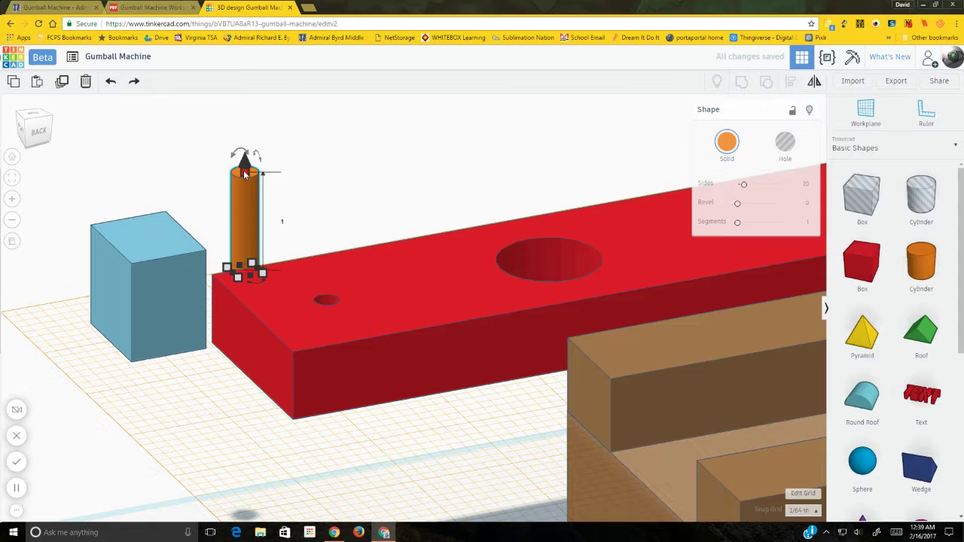
key("ctrl+shift+Tab")
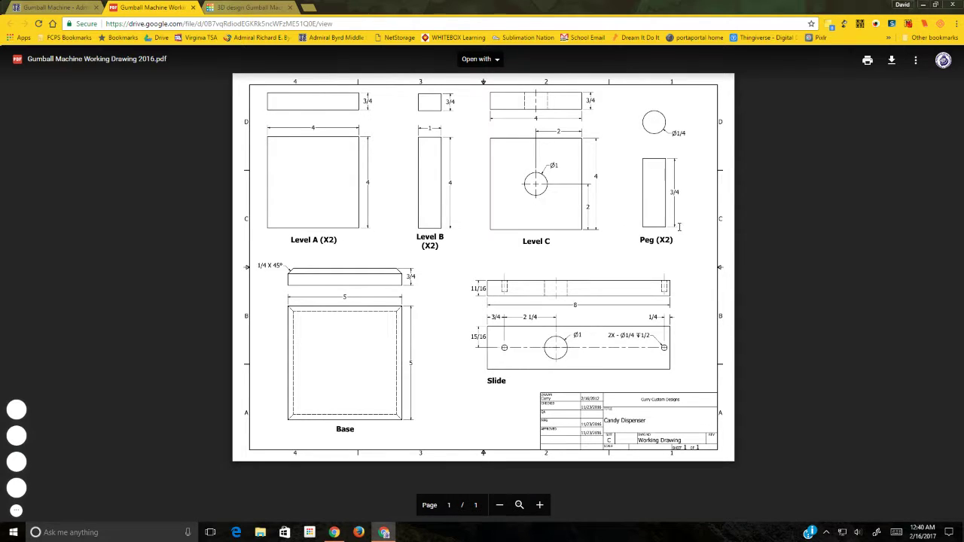
left_click(68, 7)
key("ctrl+shift+Tab")
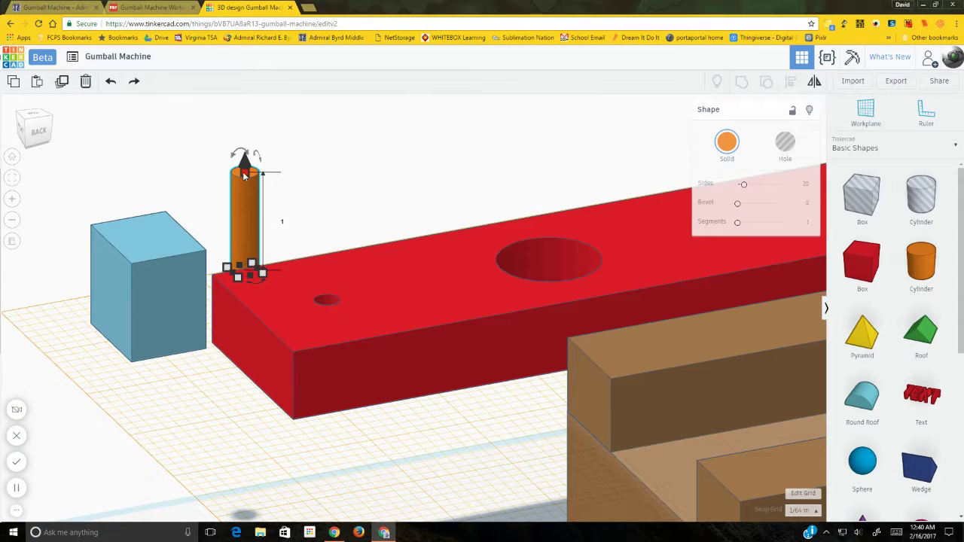
left_click(283, 221)
key("BackSpace")
key("Return")
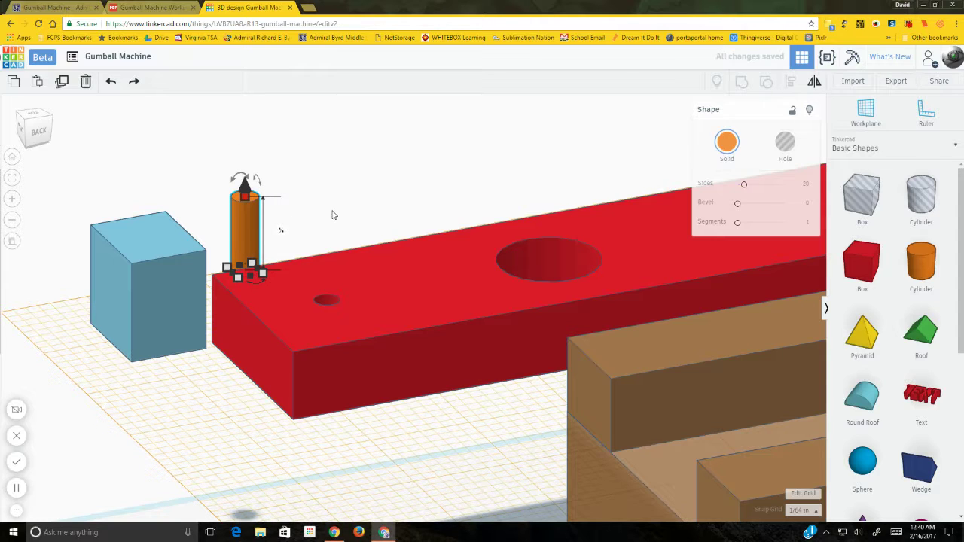
Step: Move the orange peg over the small hole near the slide's end so it sits centred in the hole
left_click(36, 117)
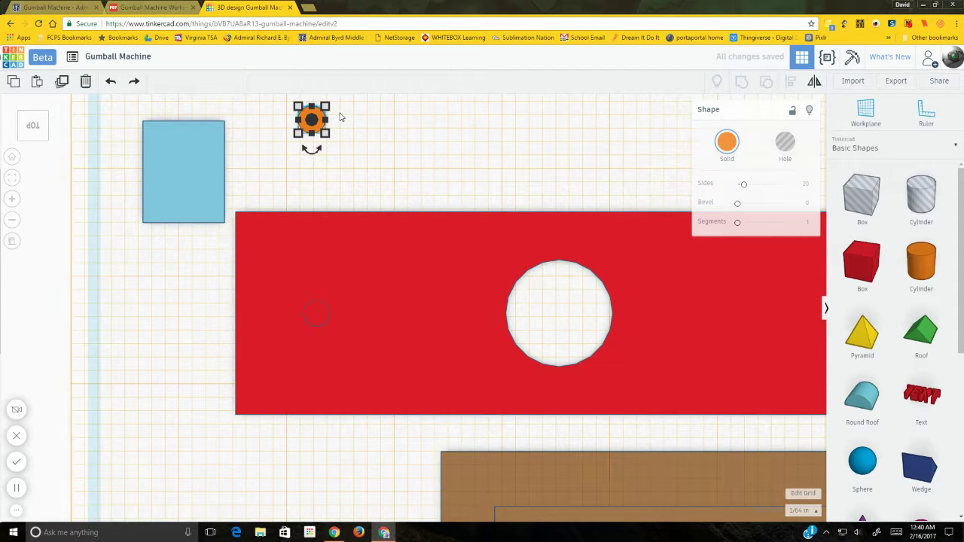
key("Down")
key("Down")
key("Down")
key("Down")
key("Down")
key("Down")
key("Down")
key("Down")
key("Down")
key("Down")
key("Down")
key("Down")
key("Down")
key("Down")
key("Down")
key("Down")
key("Down")
key("Down")
key("Down")
key("Down")
key("Down")
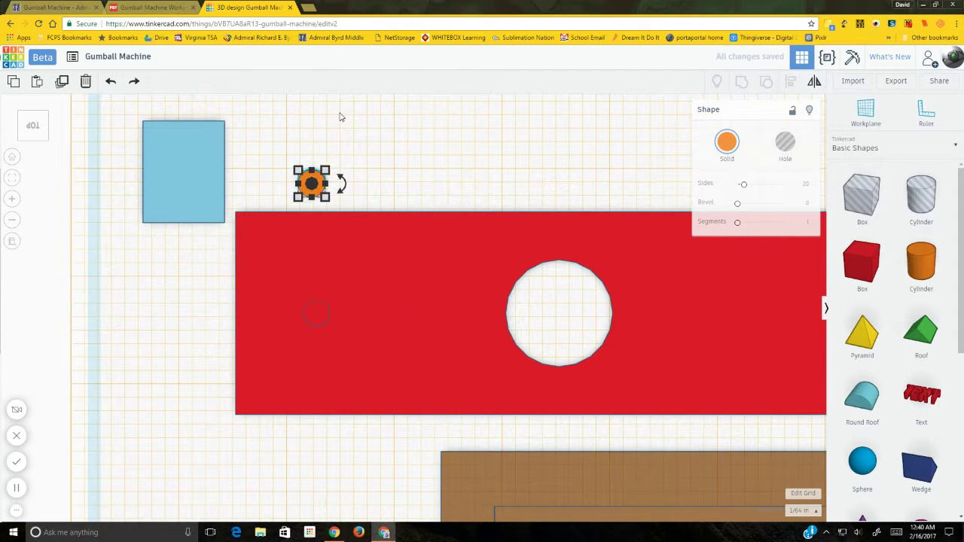
key("Down")
key("Down")
key("Down")
key("Down")
key("Down")
key("Down")
key("Down")
key("Down")
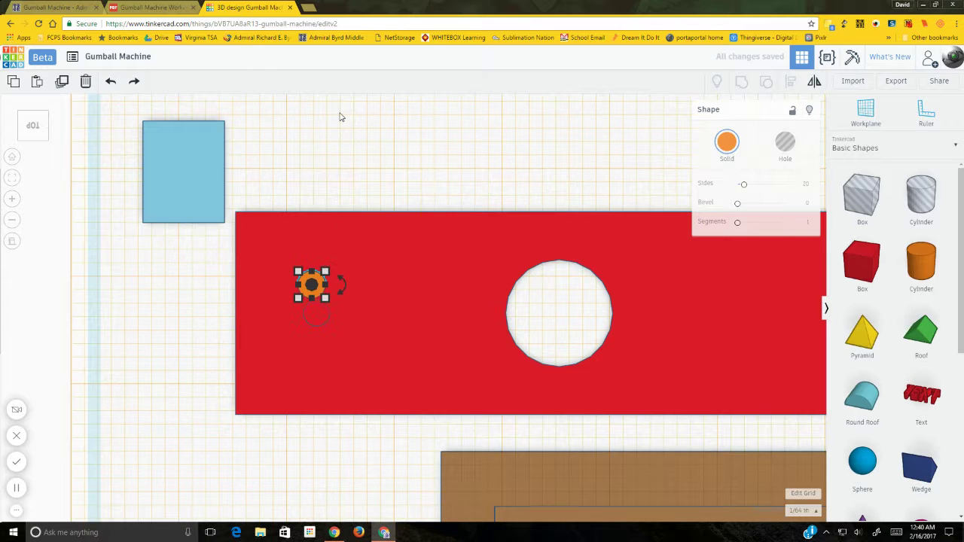
key("Right")
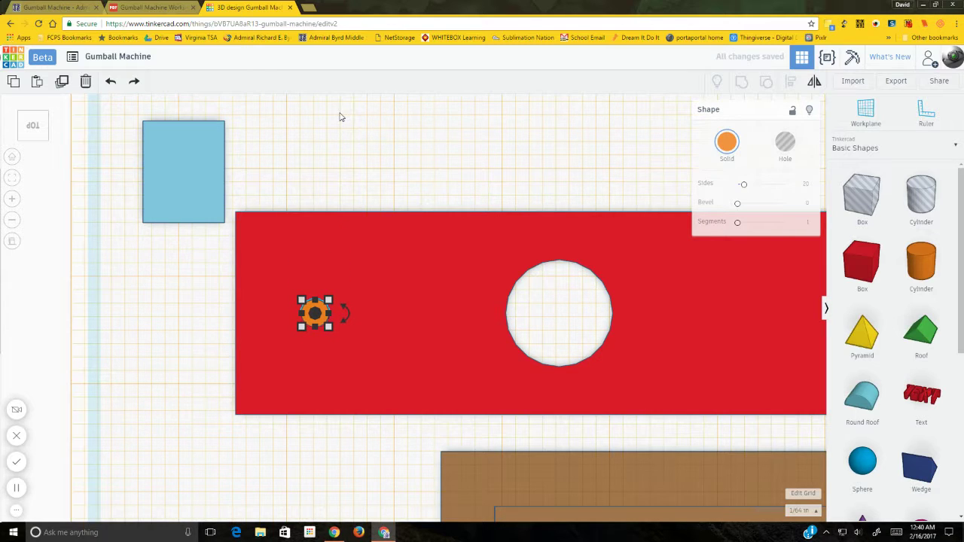
left_click(364, 193)
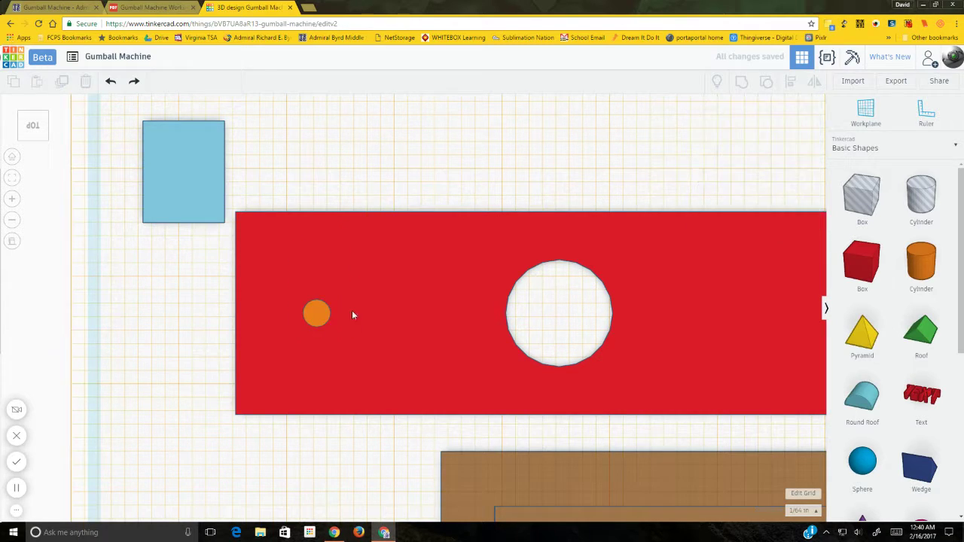
scroll(352, 311, "up", 6)
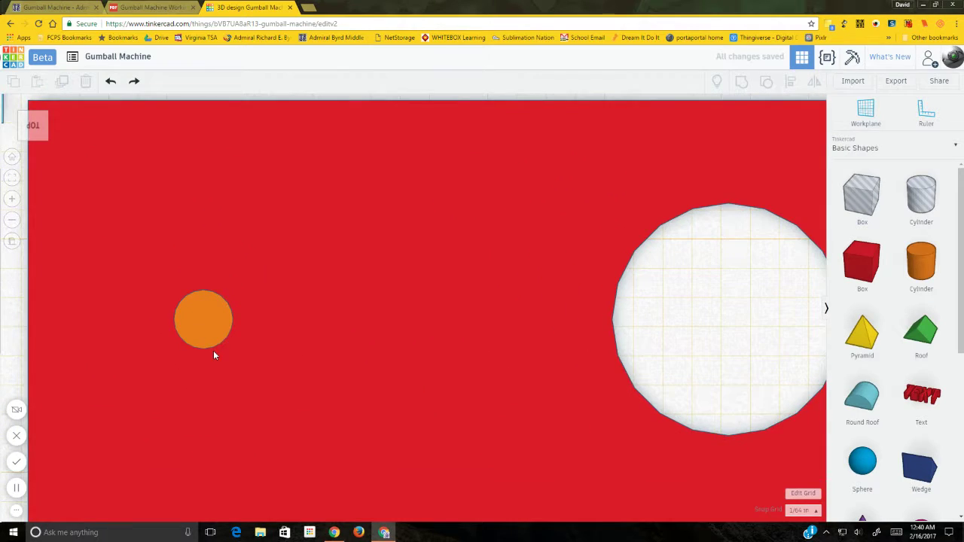
Step: Move the blue box about 4 in along the slide past the peg and consult the working drawing for the slide's hole layout
key("f")
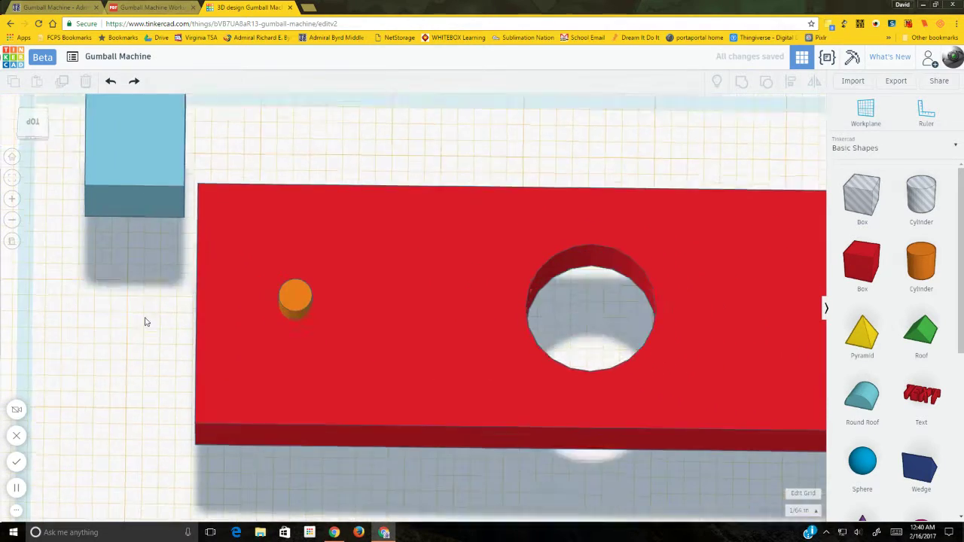
right_click_drag(147, 322, 130, 242)
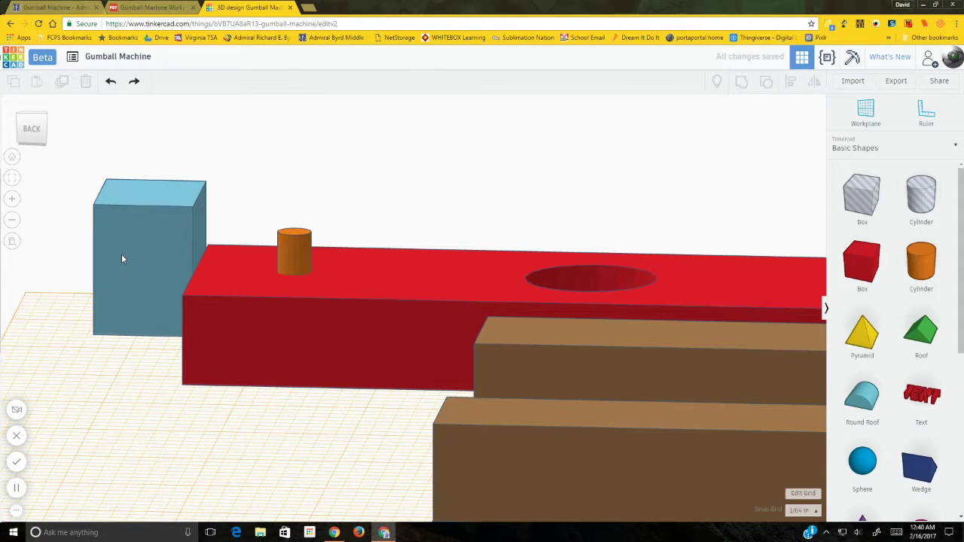
left_click_drag(125, 275, 662, 264)
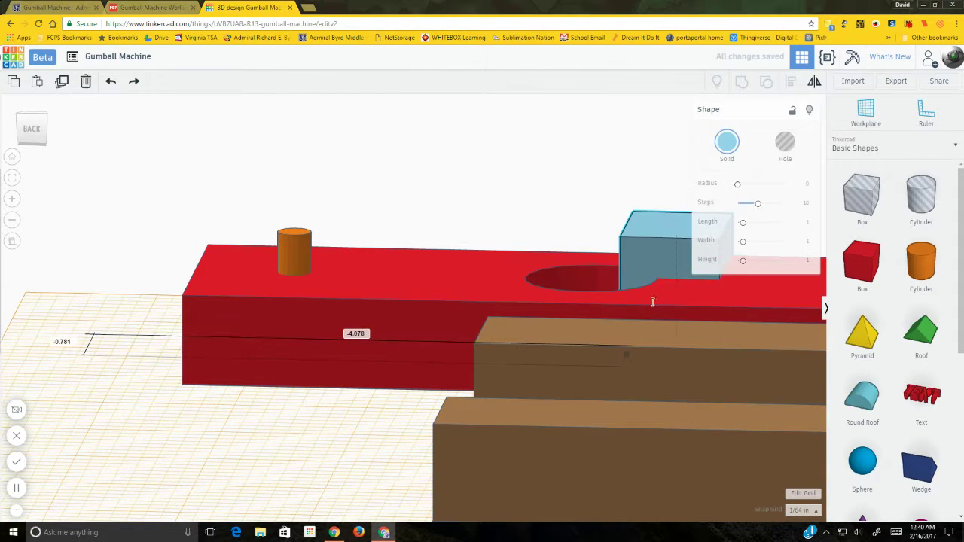
left_click(143, 6)
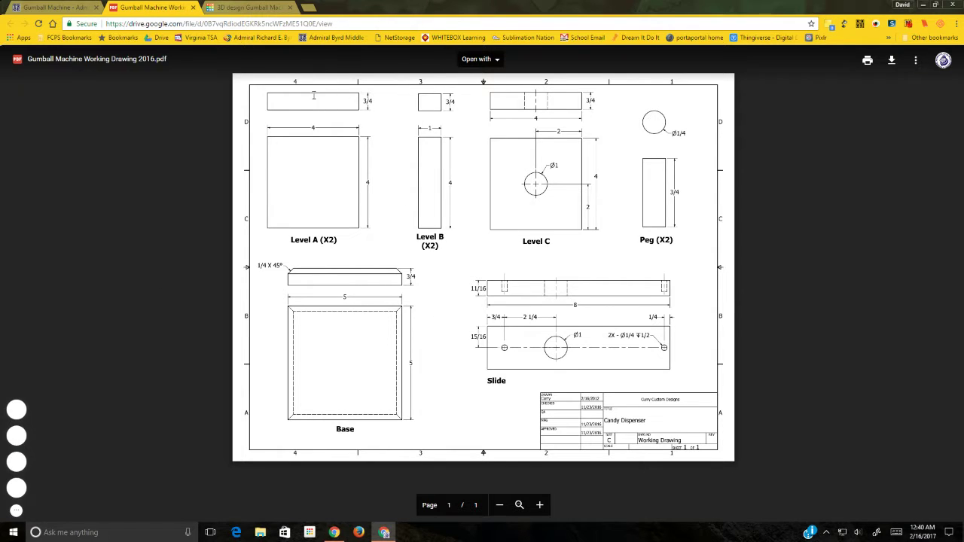
left_click(248, 7)
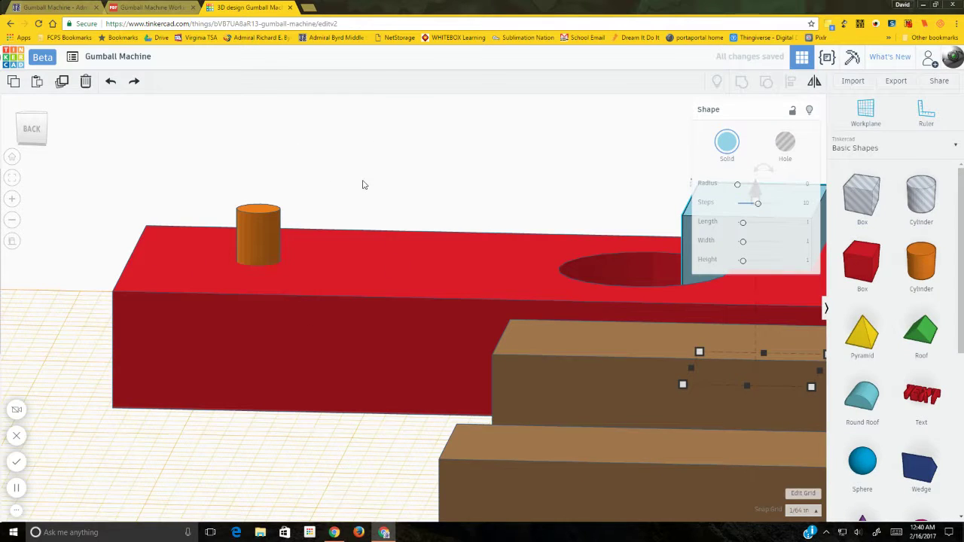
right_click_drag(363, 184, 340, 206)
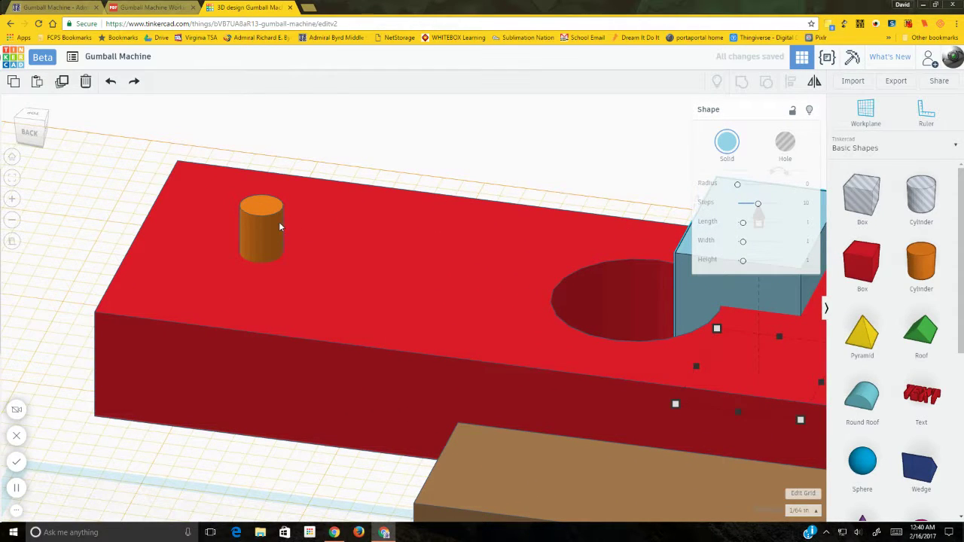
right_click_drag(450, 153, 278, 169)
scroll(369, 133, "down", 5)
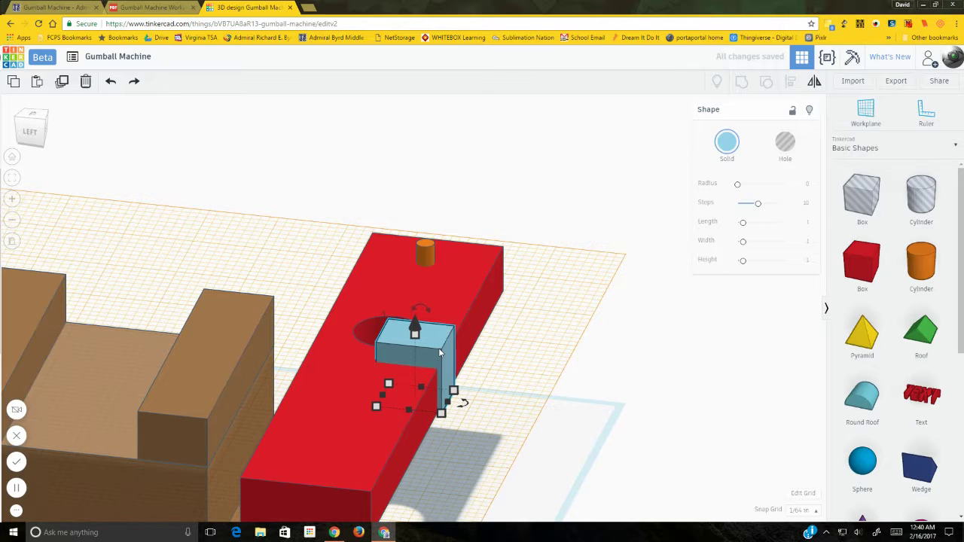
Step: Move the blue box along the slide from the large hole to the end opposite the peg
key("Down")
key("Down")
key("Down")
key("Down")
key("Down")
key("Down")
key("Down")
key("Down")
key("Down")
key("Down")
key("Down")
key("Down")
key("Down")
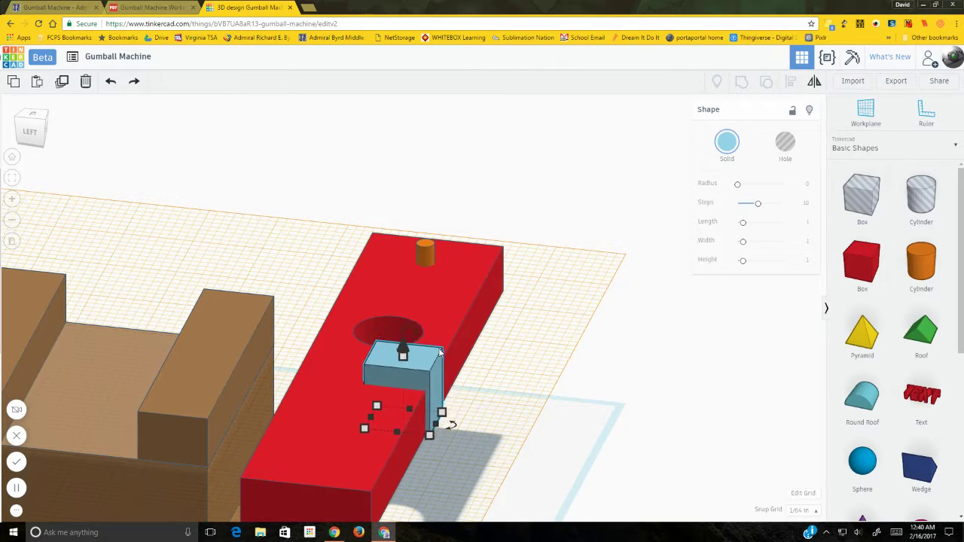
key("Down")
key("Down")
key("Down")
key("Down")
key("Down")
key("Down")
key("Down")
key("Down")
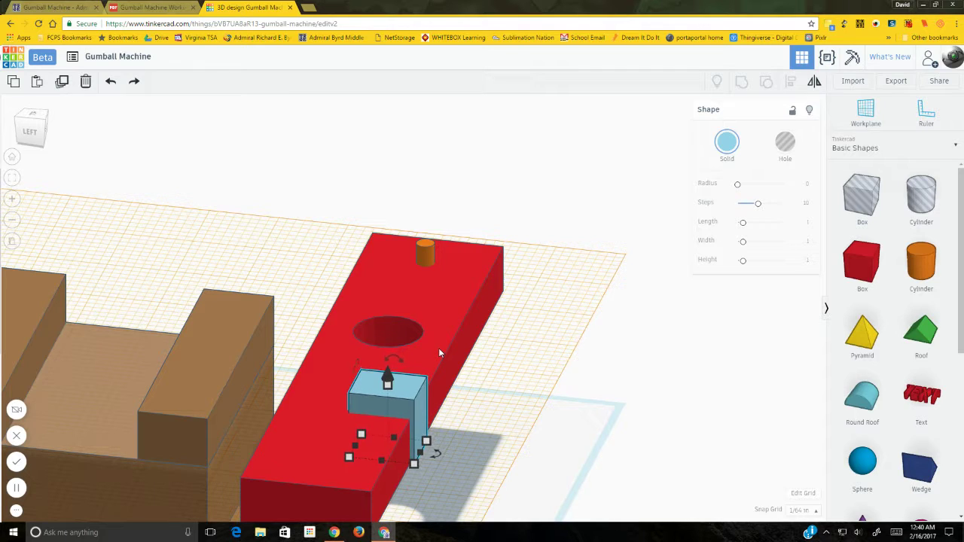
key("Down")
key("Down")
key("Down")
key("Down")
key("Down")
key("Down")
key("Down")
key("Down")
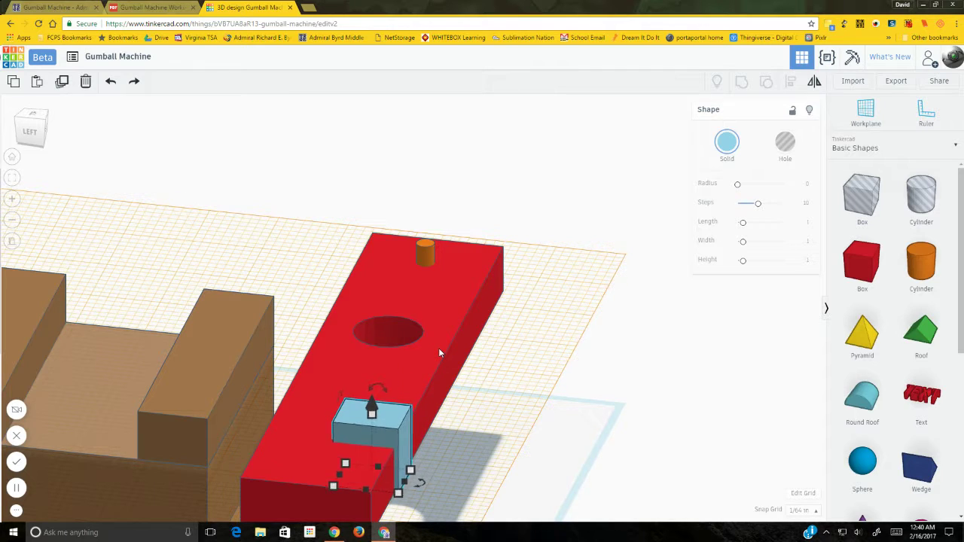
key("Down")
key("Down")
key("Down")
key("Down")
key("Down")
key("Down")
key("Down")
key("Down")
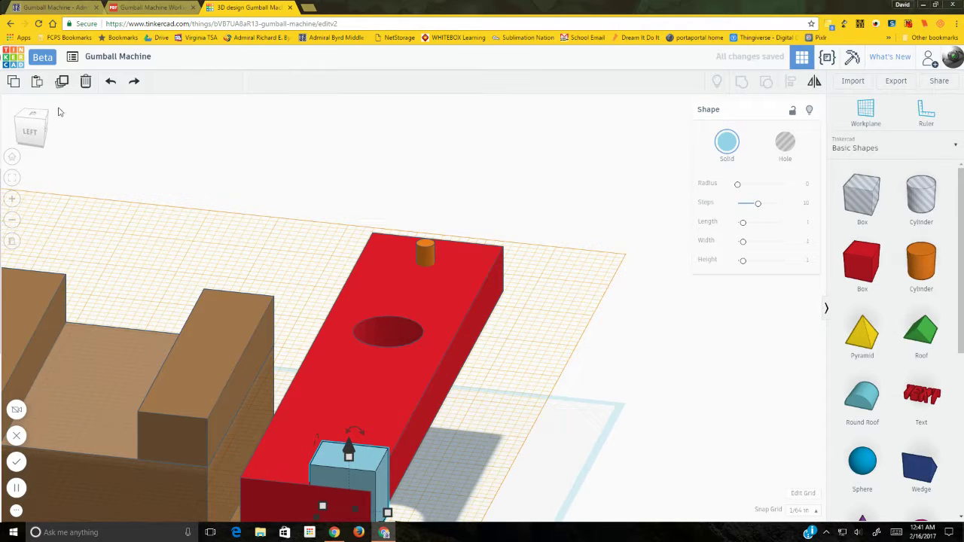
Step: Nudge the blue box flush with the slide's corner at the end opposite the peg
left_click(32, 113)
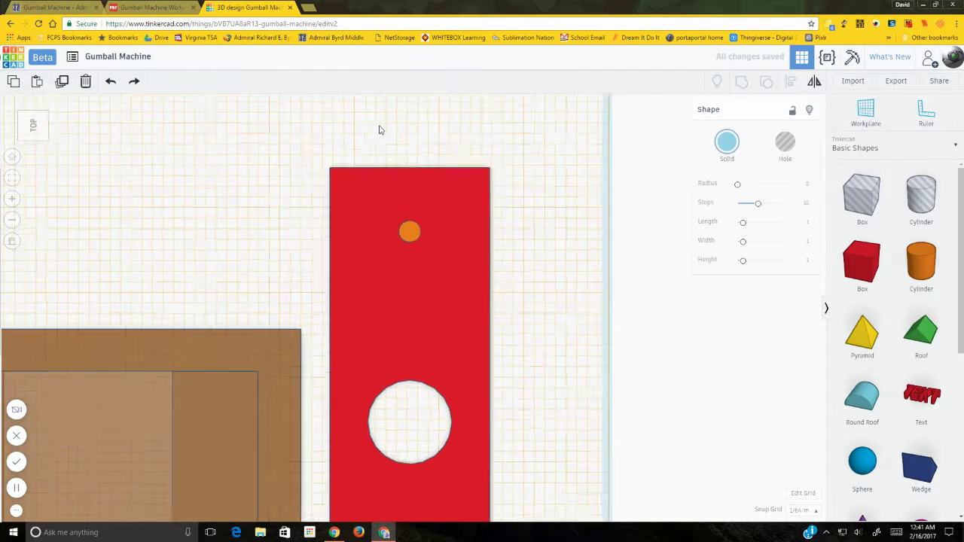
scroll(385, 150, "down", 3)
middle_click_drag(502, 376, 449, 71)
scroll(447, 418, "up", 2)
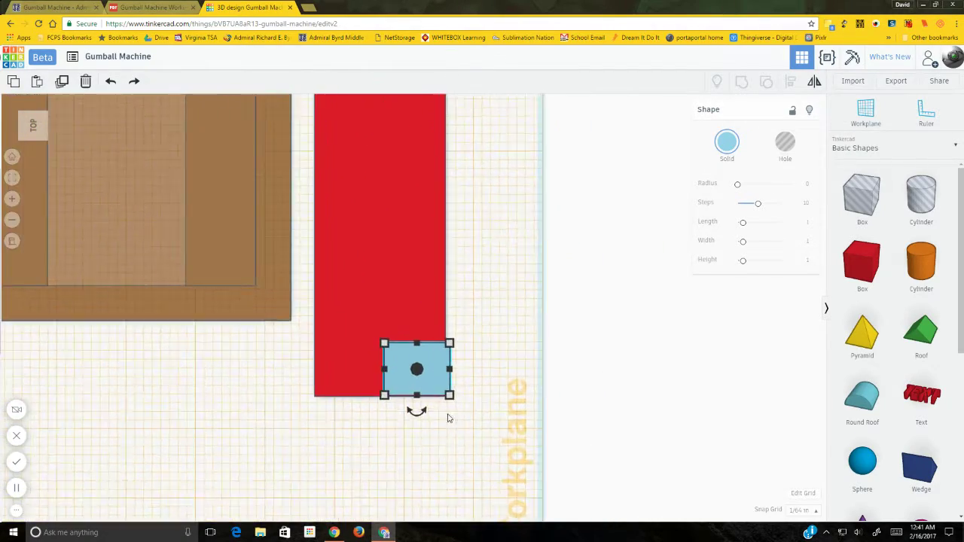
scroll(447, 418, "up", 1)
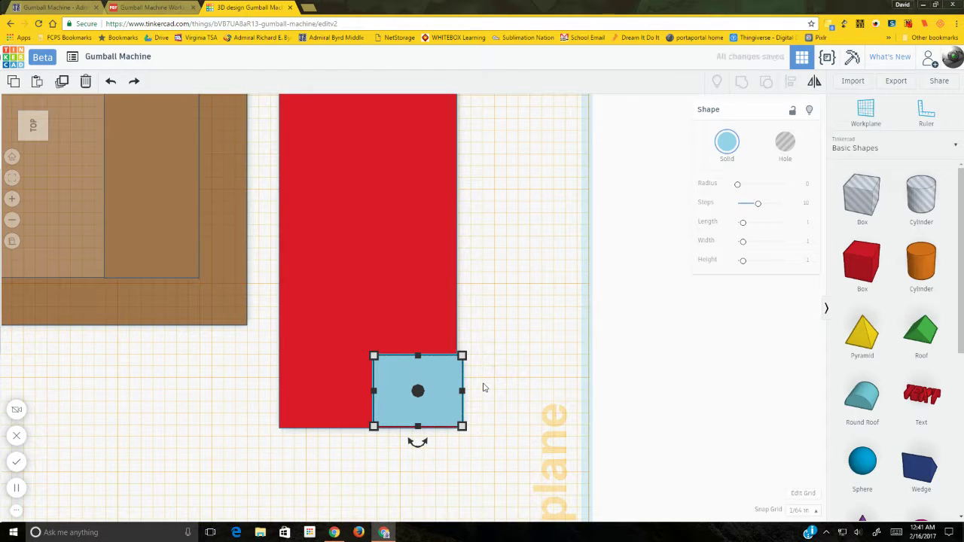
key("Down")
middle_click_drag(495, 448, 467, 368)
key("Left")
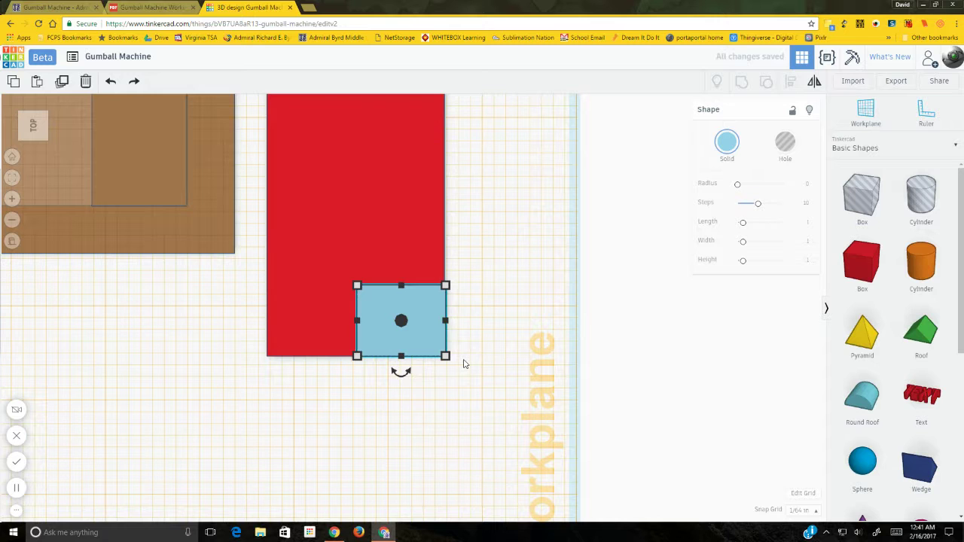
key("Left")
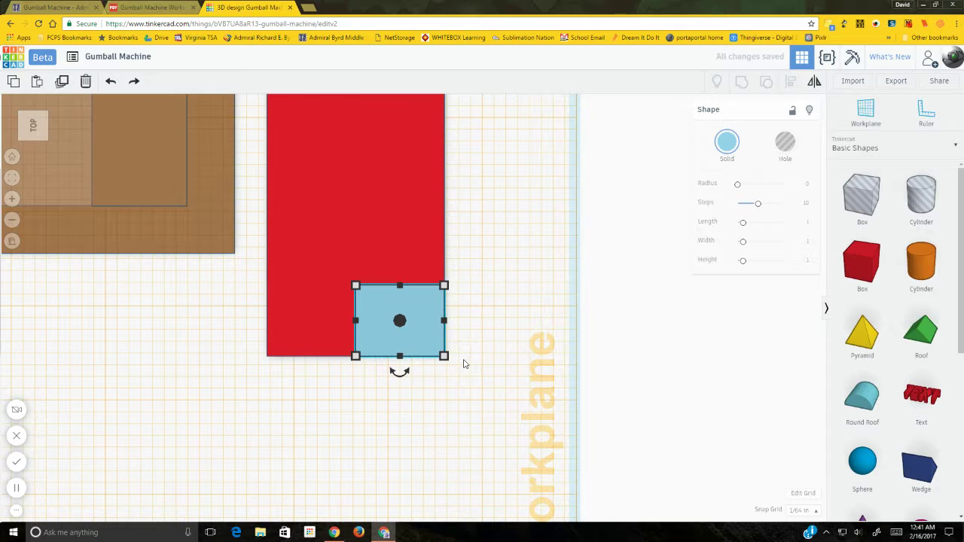
left_click(464, 365)
right_click_drag(452, 439, 490, 413)
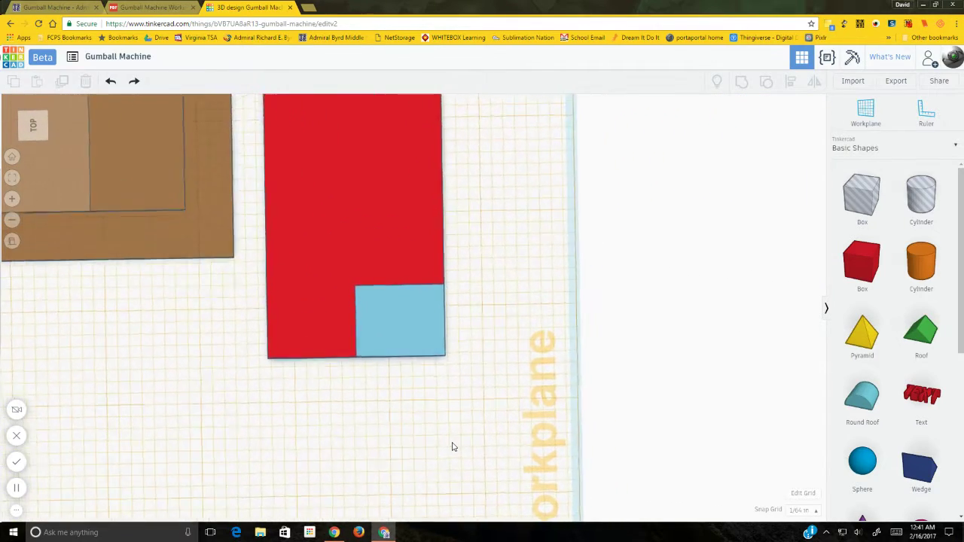
Step: Check the second peg hole's edge distance in the working drawing and set the blue box's dimension along the slide to 0.25 in
left_click(151, 7)
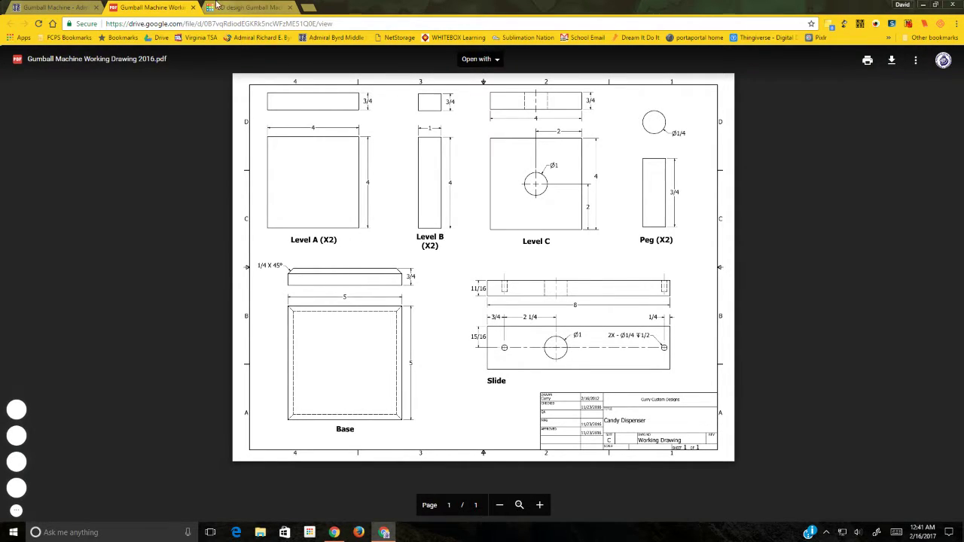
left_click(241, 7)
left_click(411, 344)
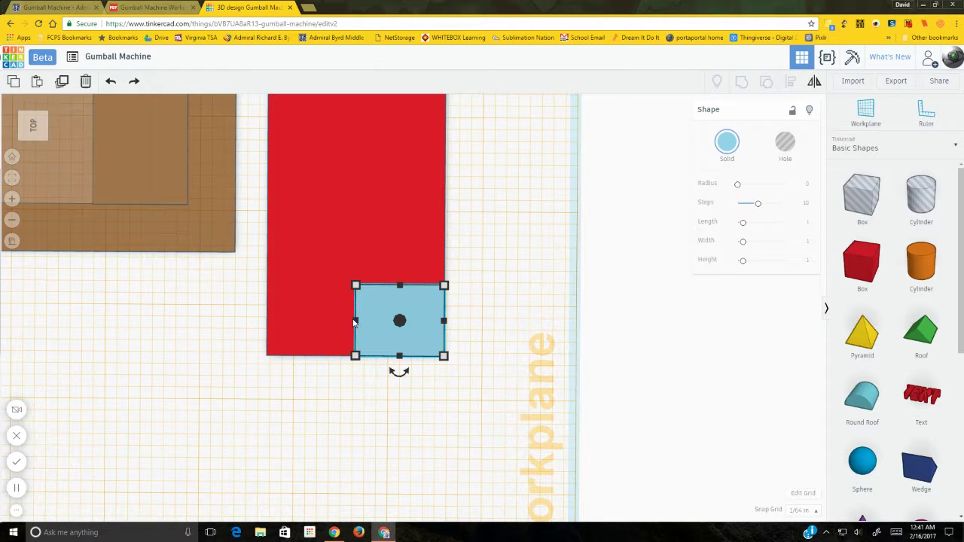
mouse_move(443, 358)
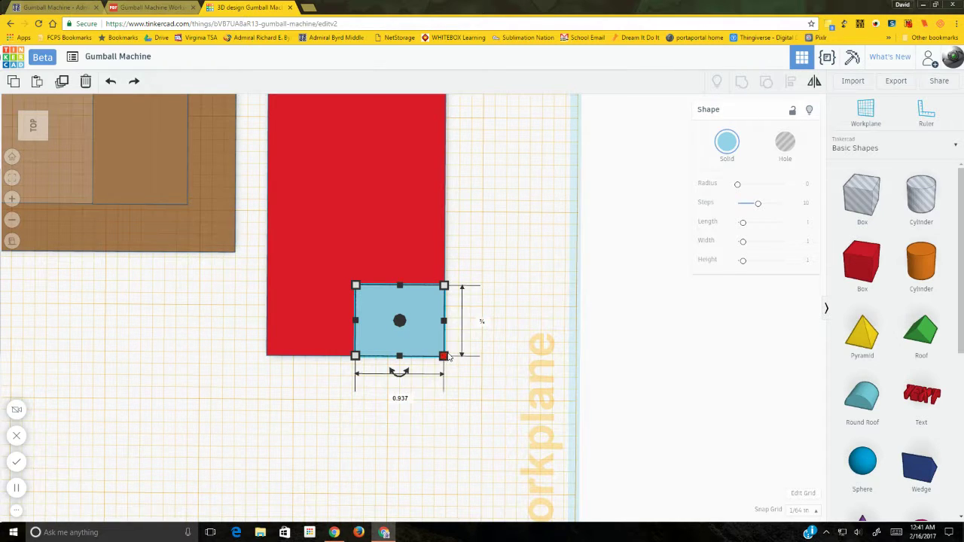
left_click(482, 321)
key("BackSpace")
type(".25")
key("Return")
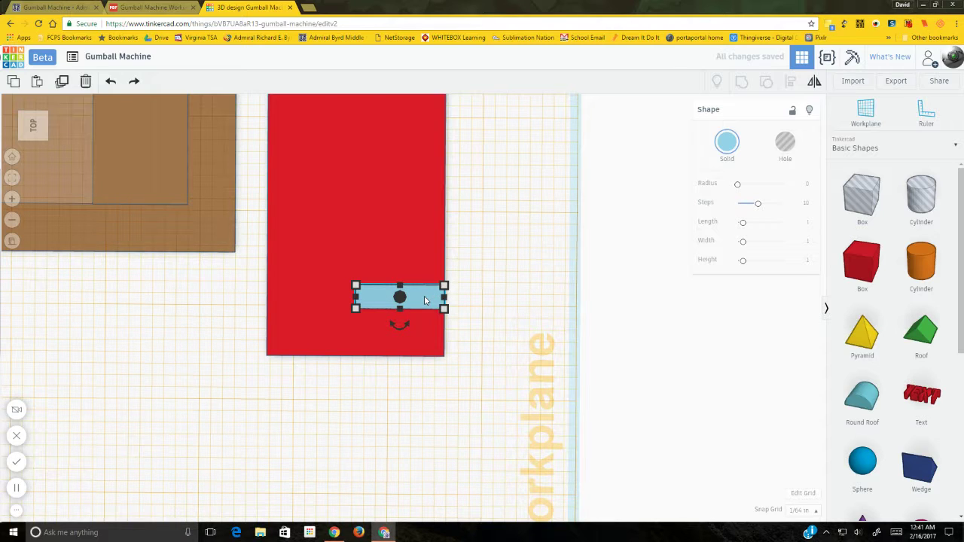
Step: Move the resized blue box flush with the slide's end edge and check its alignment
key("Down")
key("Down")
key("Down")
key("Down")
key("Down")
key("Down")
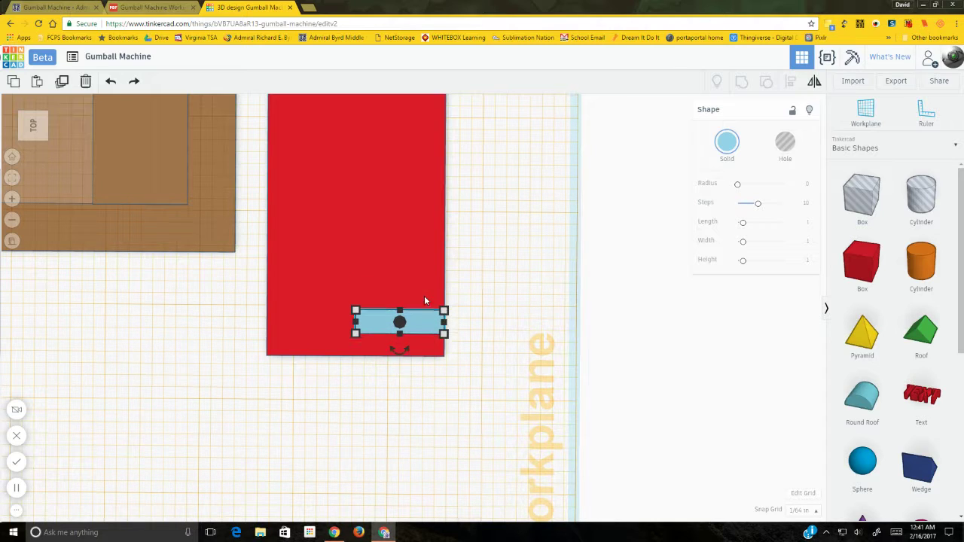
key("Down")
key("Down")
key("Down")
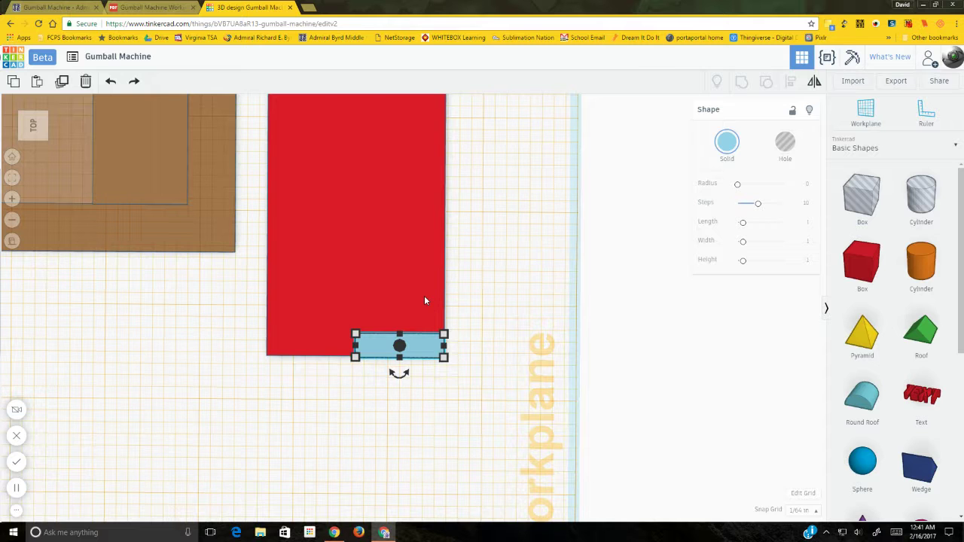
right_click_drag(482, 339, 469, 302)
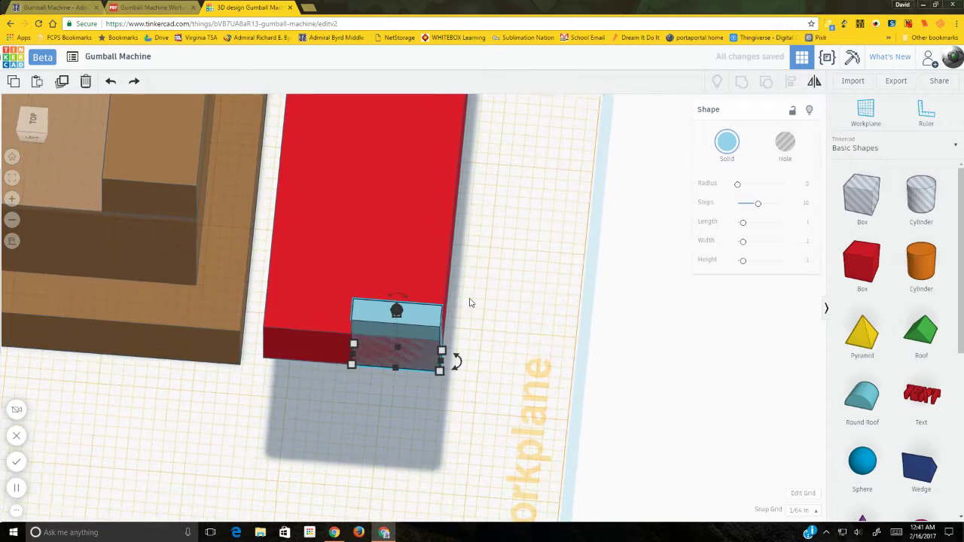
right_click_drag(493, 343, 489, 359)
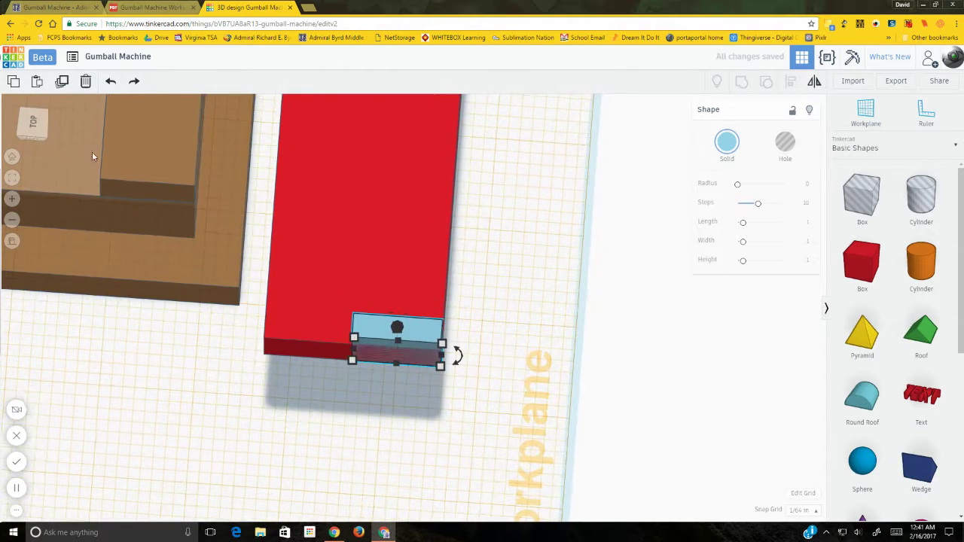
left_click(33, 125)
left_click(492, 254)
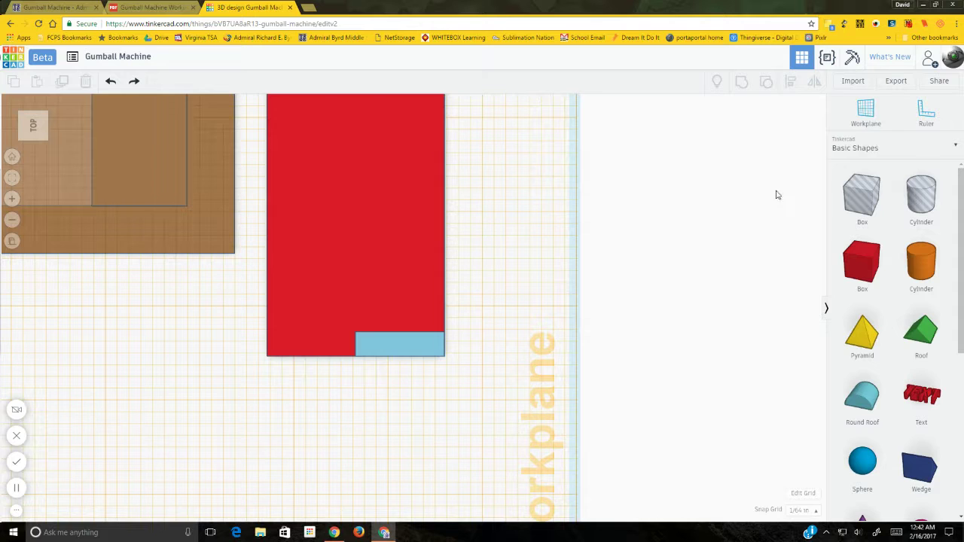
Step: Place a workplane on the slide's top face and add a solid cylinder beside the slide near the blue box
left_click(866, 113)
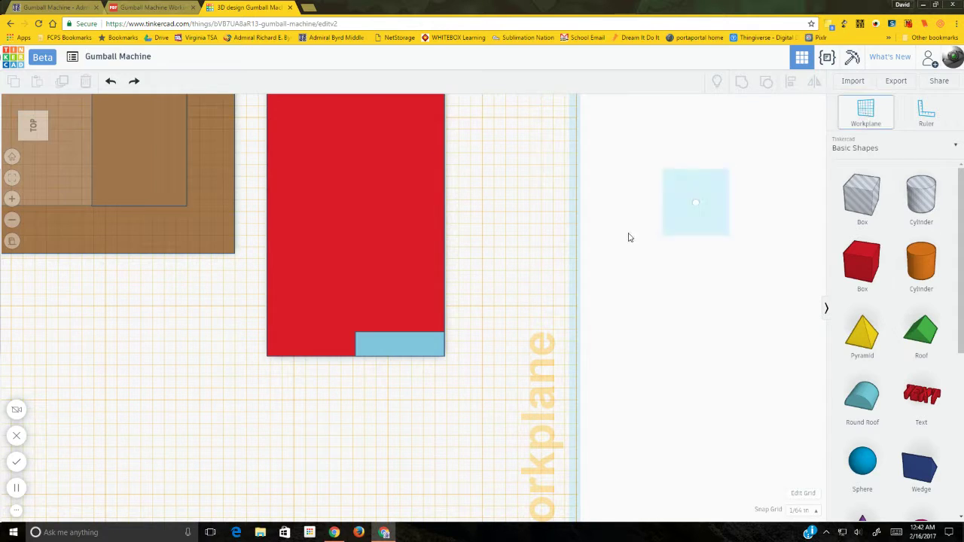
left_click(360, 295)
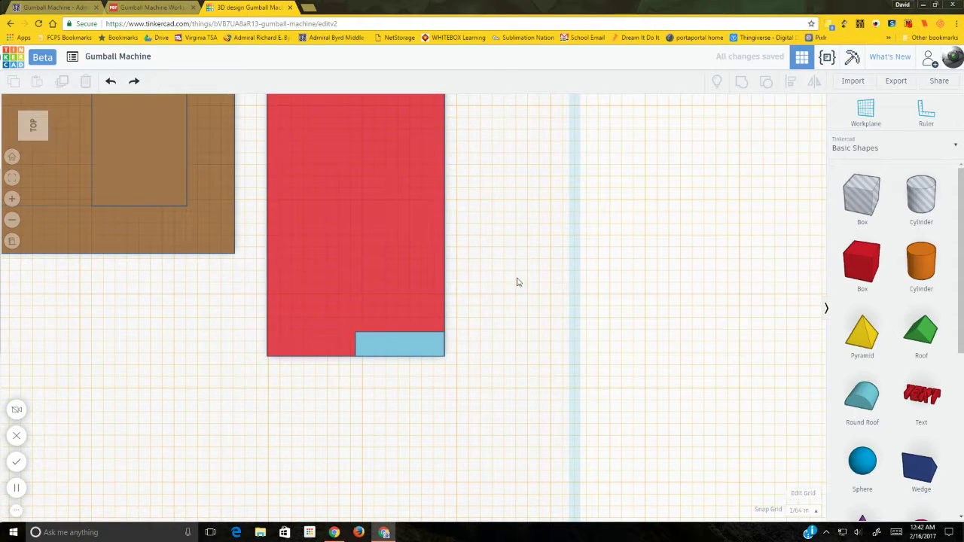
left_click_drag(913, 271, 500, 283)
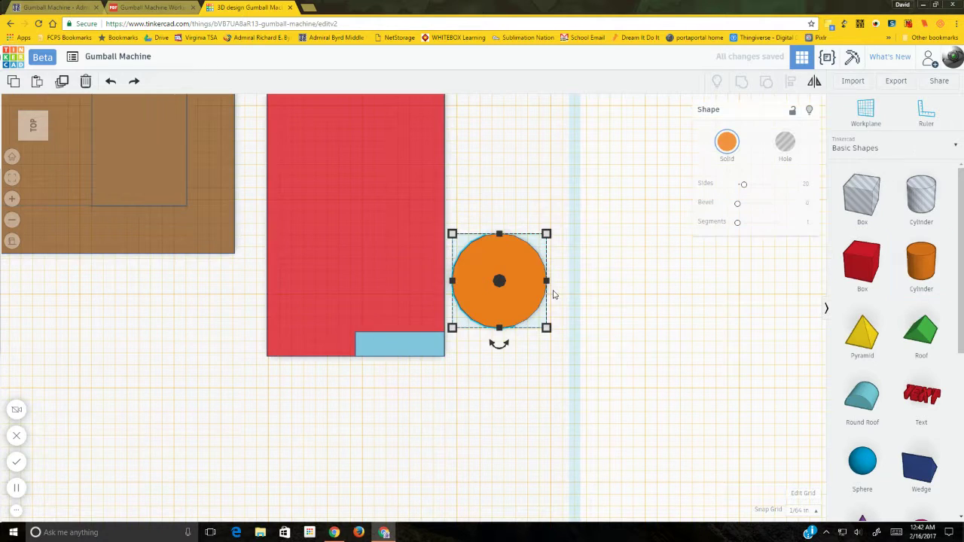
Step: Resize the new cylinder beside the slide to a 0.25 in diameter
mouse_move(546, 233)
left_click(584, 279)
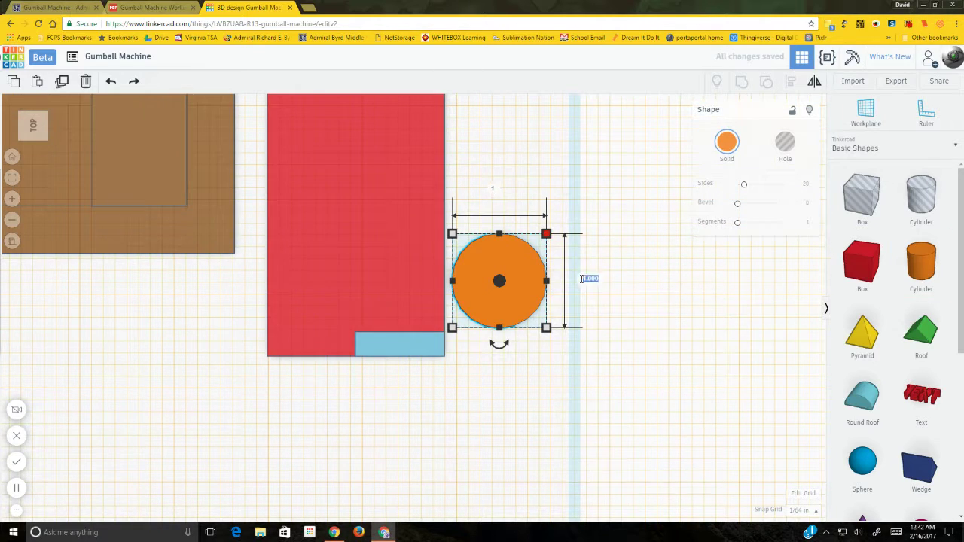
type(".25")
key("Return")
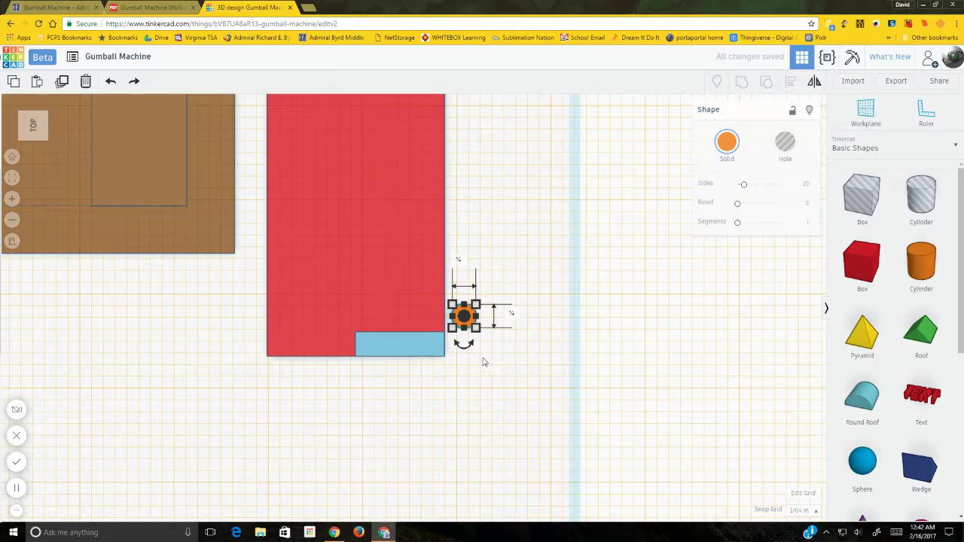
Step: Set the new cylinder's height to 0.312 in
right_click_drag(485, 359, 442, 263)
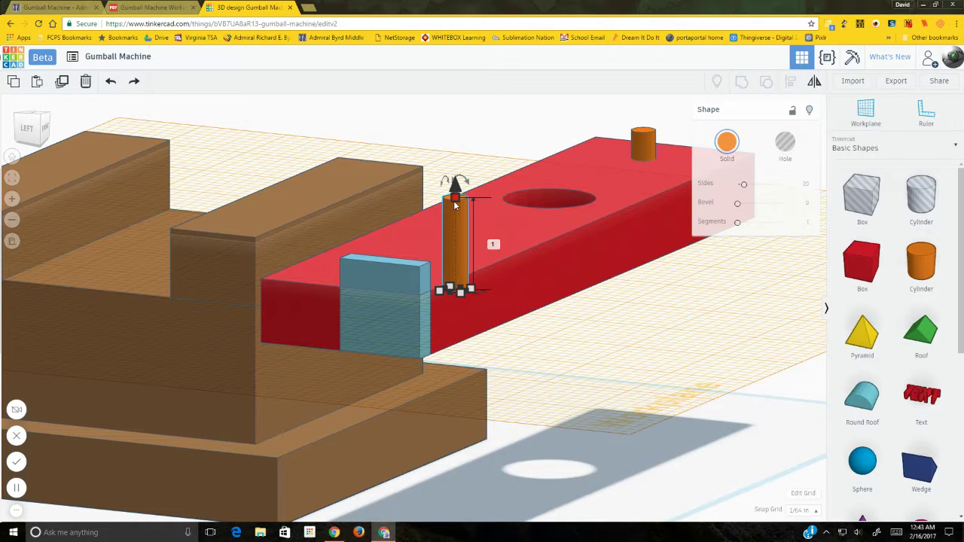
left_click(493, 244)
key("Return")
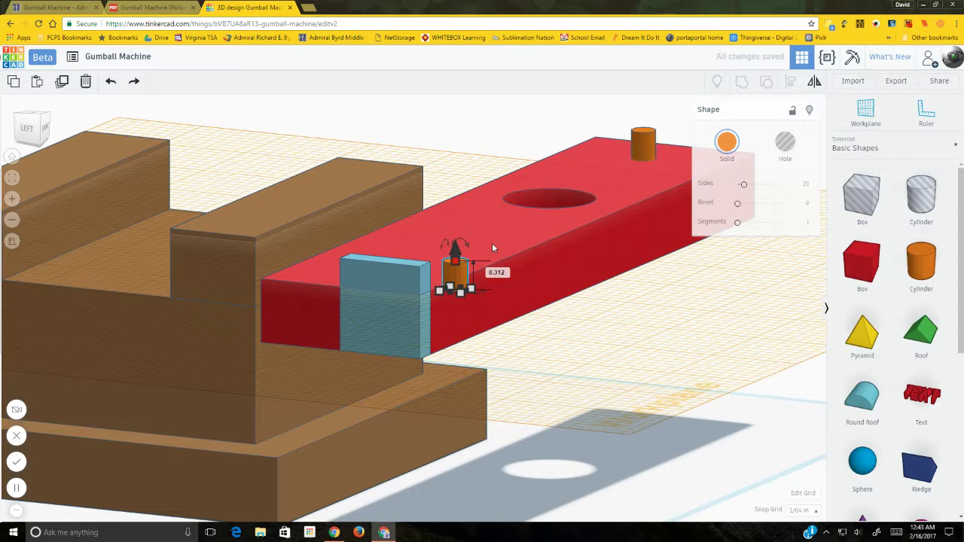
key("Escape")
Step: Move the new cylinder next to the existing peg at the slide's far end and compare the two
left_click_drag(454, 281, 640, 150)
right_click_drag(373, 107, 506, 118)
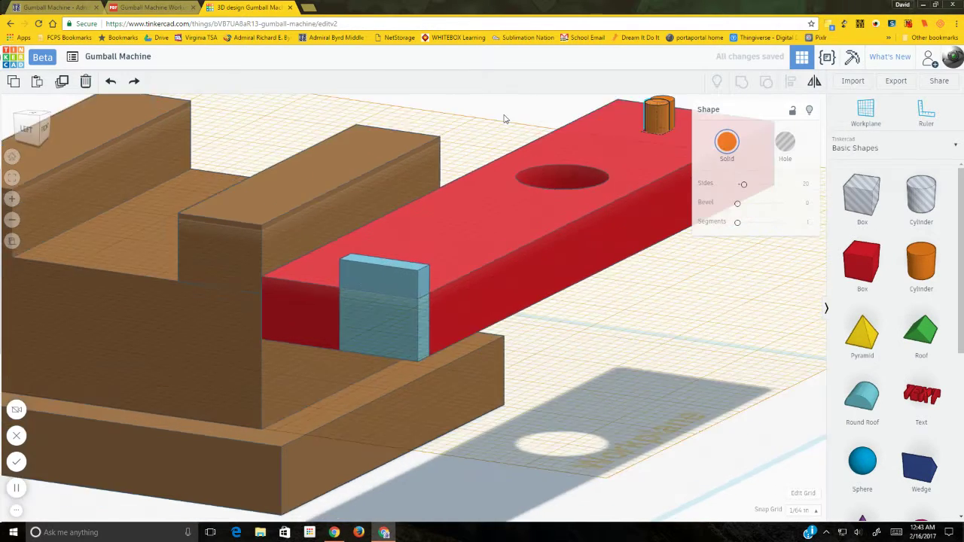
scroll(478, 122, "up", 3)
scroll(461, 197, "up", 2)
scroll(462, 198, "down", 5)
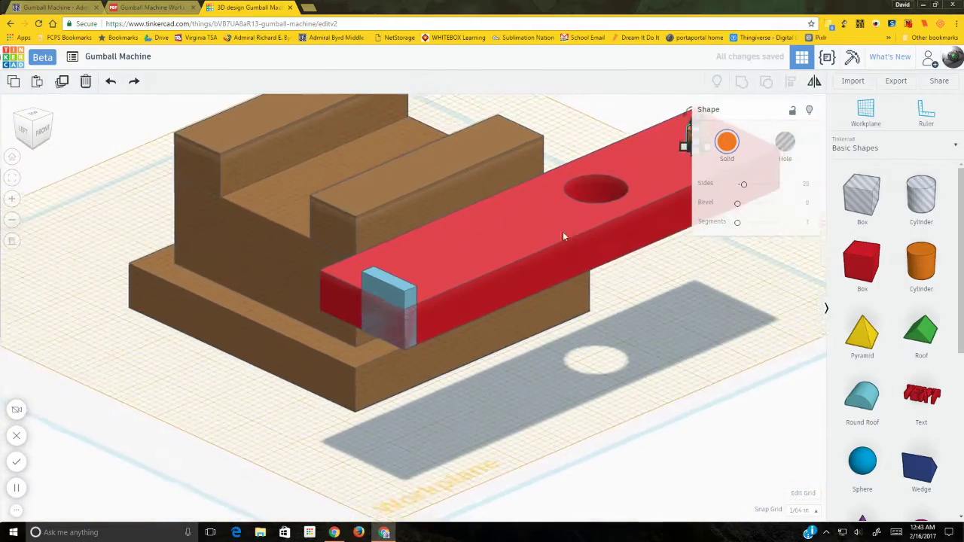
Step: Move the selected orange cylinder peg to the other end of the red bar, beside the light blue spacer block
right_click_drag(563, 232, 590, 149)
left_click_drag(612, 129, 374, 265)
left_click(33, 115)
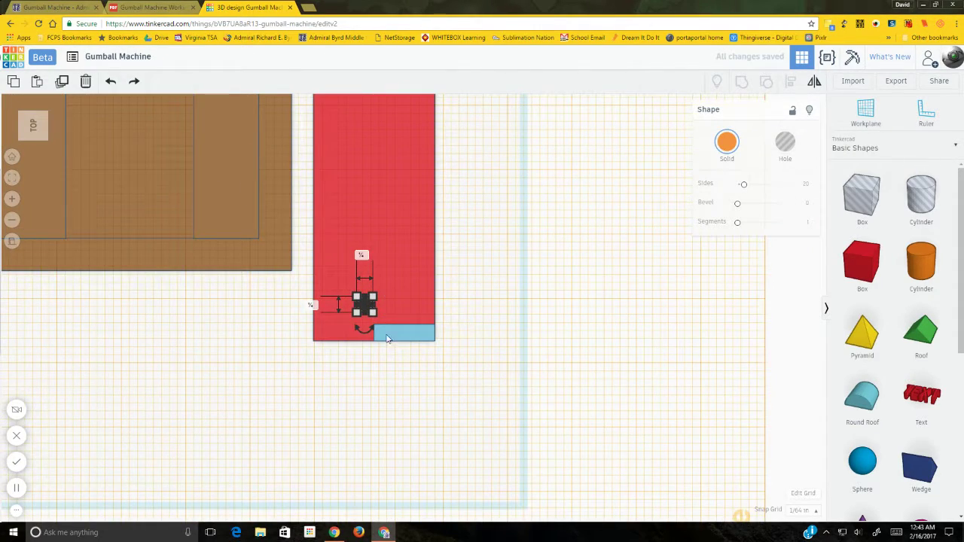
Step: Nudge the orange peg until its centre lines up with the blue spacer block's inner corner on the red bar
scroll(386, 339, "up", 6)
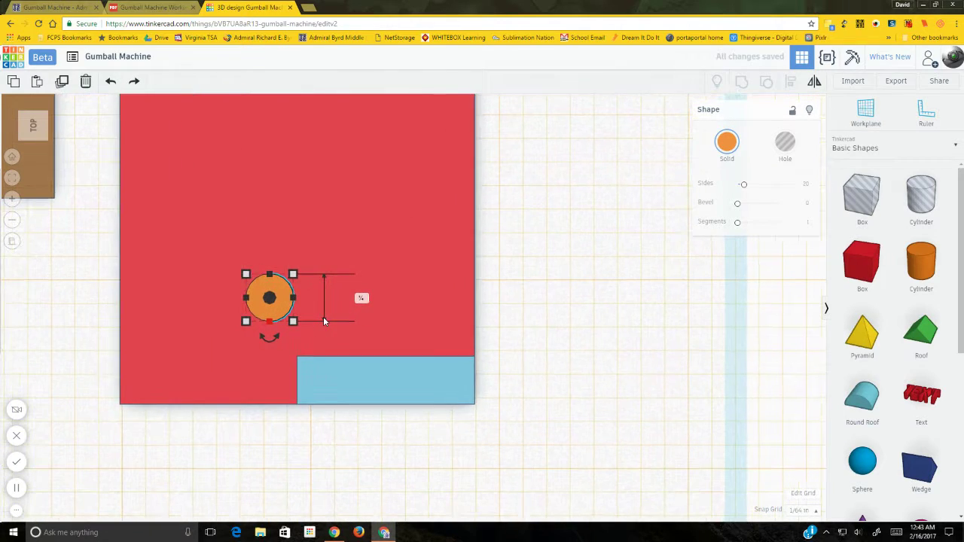
key("Down")
key("Down")
key("Down")
key("Down")
key("Down")
key("Down")
key("Down")
key("Down")
key("Down")
key("Down")
key("Down")
key("Down")
key("Down")
key("Down")
key("Down")
key("Down")
key("Down")
key("Down")
key("Down")
key("Down")
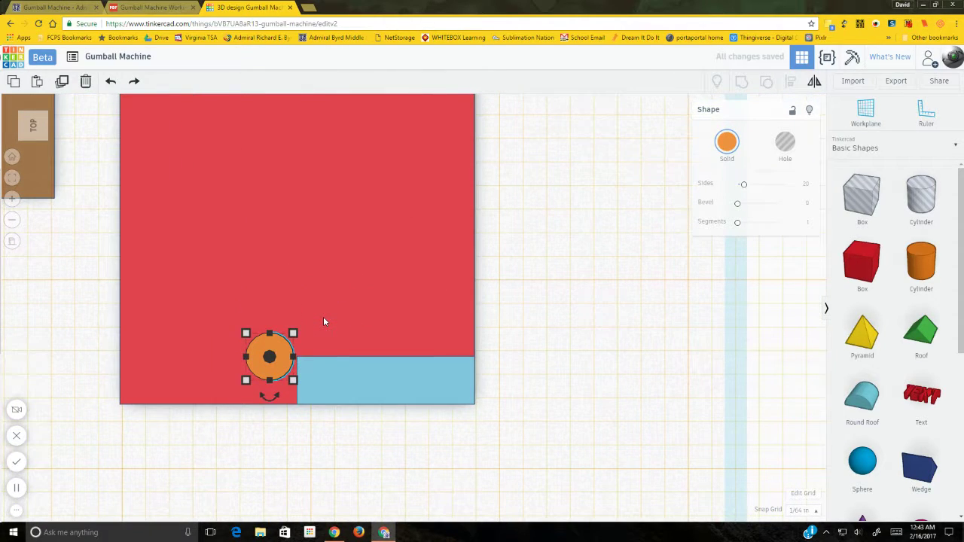
key("Right")
key("Right")
key("Right")
key("Right")
key("Right")
key("Right")
key("Right")
key("Right")
key("Right")
key("Right")
key("Right")
key("Right")
key("Right")
key("Right")
key("Right")
key("Right")
key("Right")
key("Right")
key("Right")
key("Right")
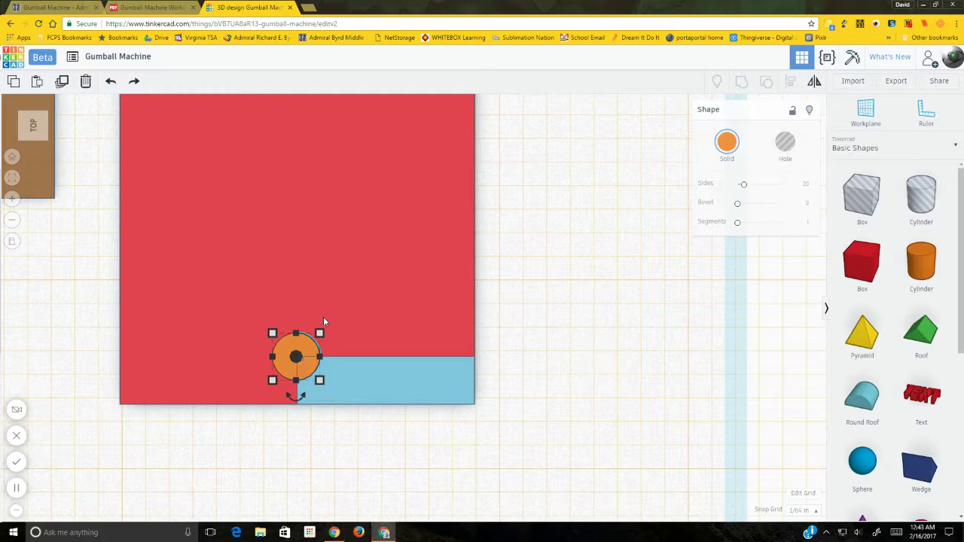
key("Right")
key("Left")
left_click(560, 345)
Step: Move the blue spacer block off the red bar onto the empty workplane beside it
right_click_drag(560, 344, 346, 337)
left_click_drag(335, 287, 623, 264)
left_click(449, 473)
Step: Group the two orange pegs with the red bar into one shape
scroll(497, 342, "down", 10)
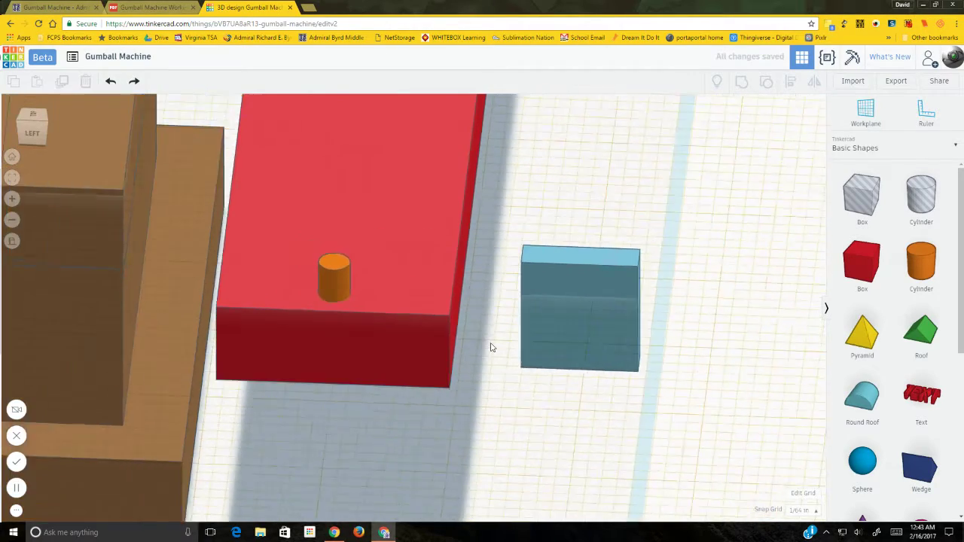
scroll(472, 343, "down", 2)
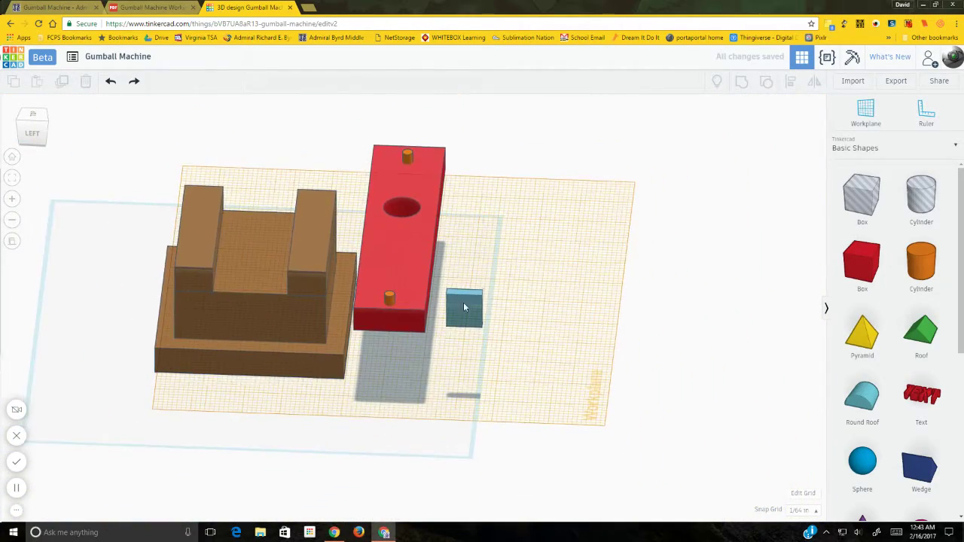
left_click(389, 299)
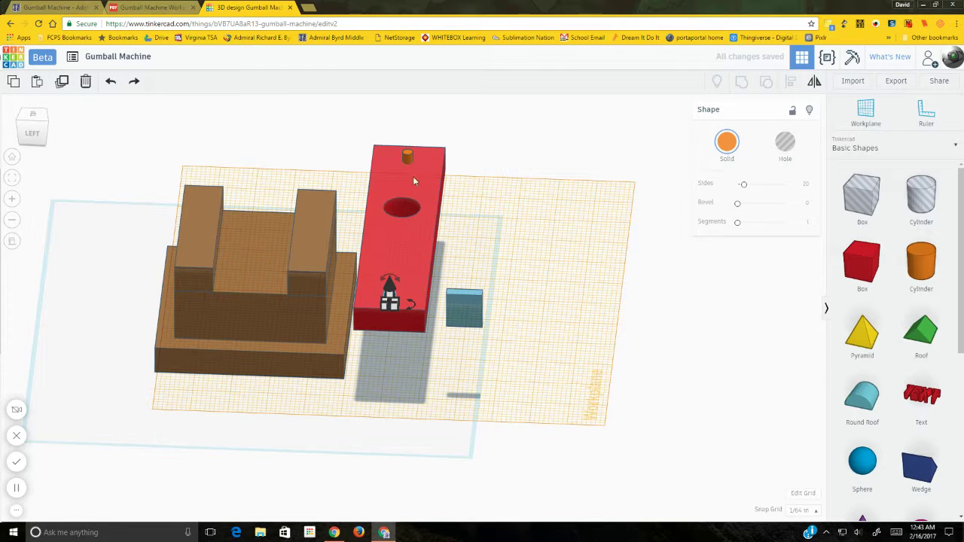
left_click(407, 156, "shift")
left_click(431, 174, "shift")
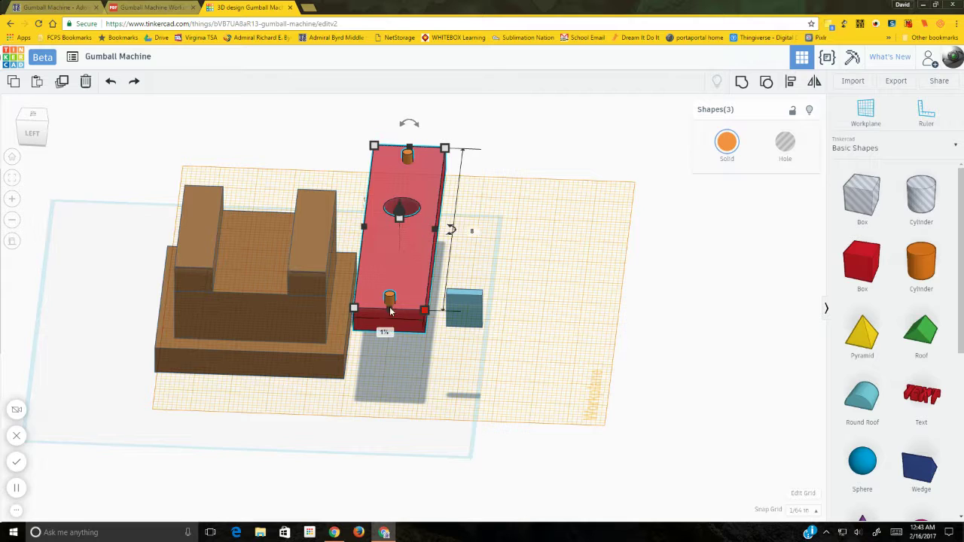
left_click(740, 83)
left_click(533, 211)
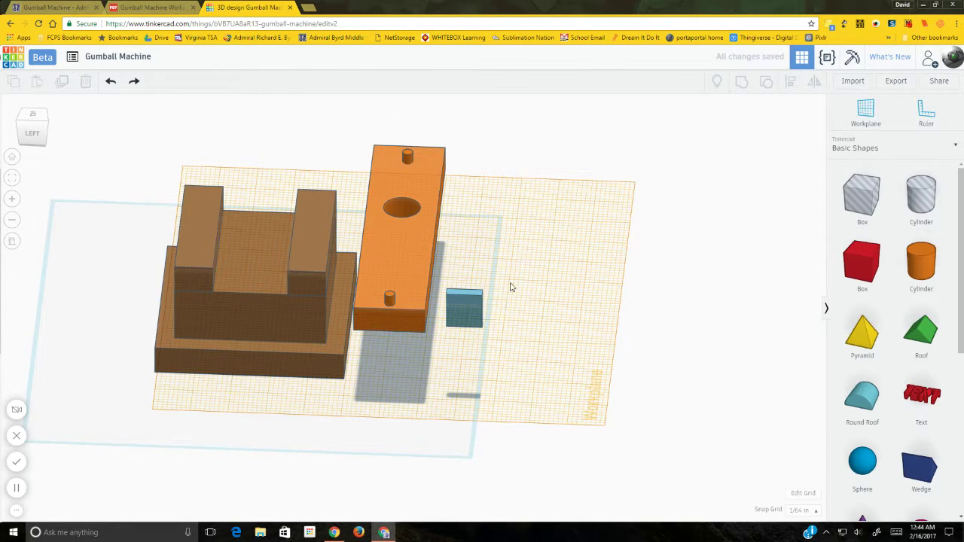
Step: Shift the grouped orange bar sideways into the channel between the brown base's two raised rails
right_click_drag(458, 377, 888, 351)
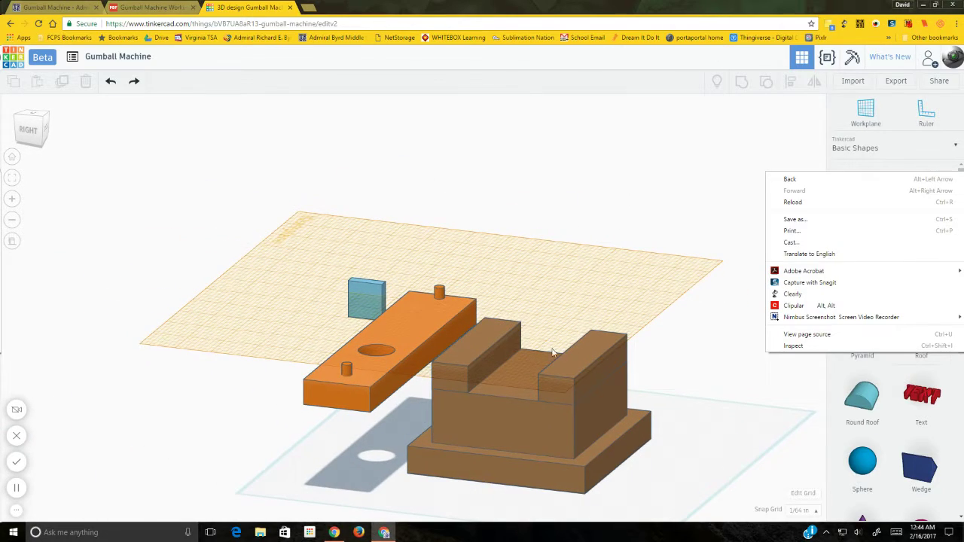
left_click(355, 395)
left_click(31, 117)
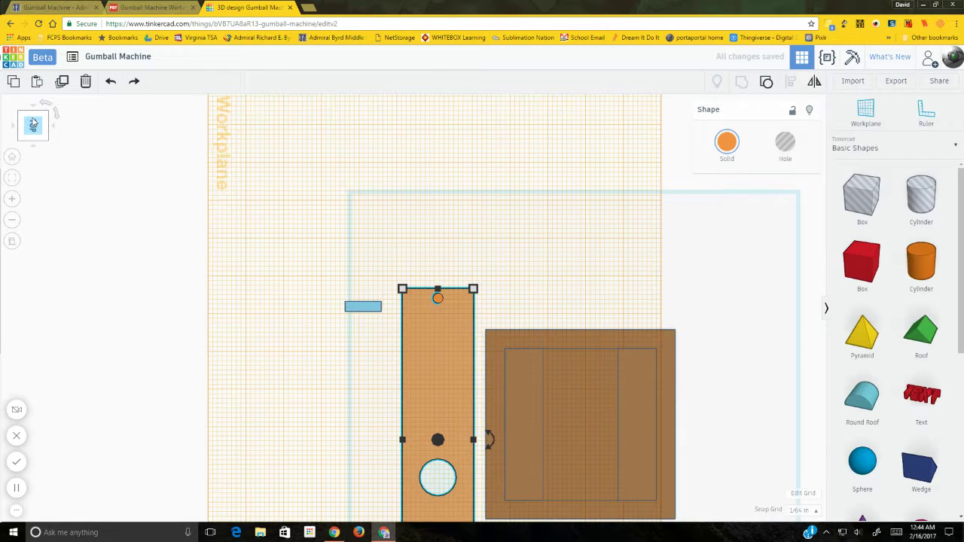
key("Right")
key("Right")
key("Right")
key("Right")
key("Right")
key("Right")
key("Right")
key("Right")
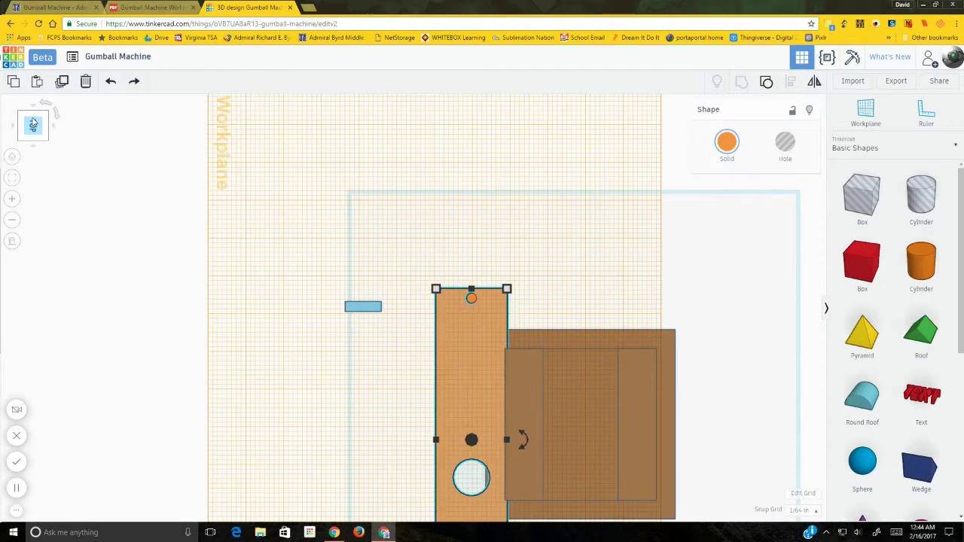
key("Right")
key("Right")
key("Right")
key("Right")
key("Right")
key("Right")
key("Right")
key("Right")
key("Right")
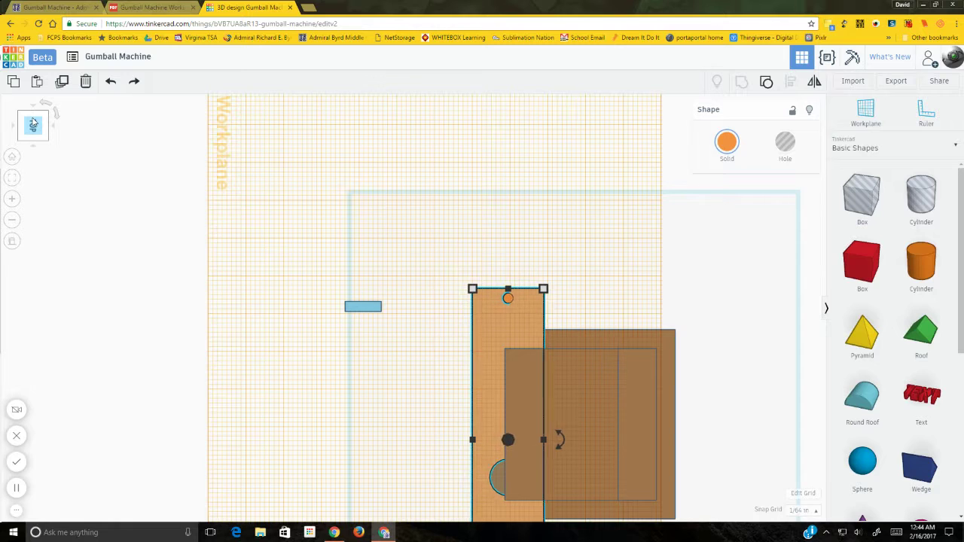
key("Right")
key("Right")
key("Right")
key("Right")
key("Right")
key("Right")
key("Right")
key("Right")
key("Right")
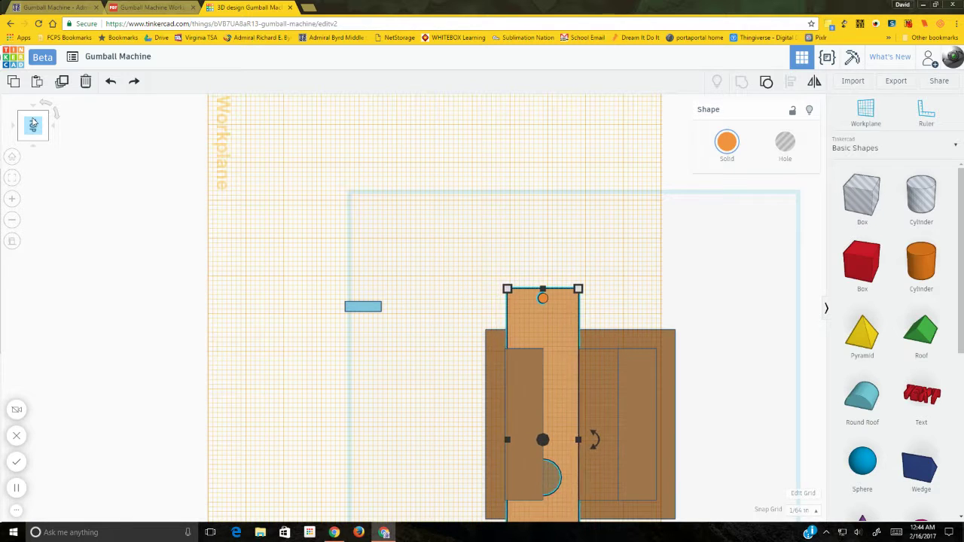
key("Right")
key("Right")
key("Right")
key("Right")
key("Right")
key("Right")
key("Right")
key("Right")
key("Right")
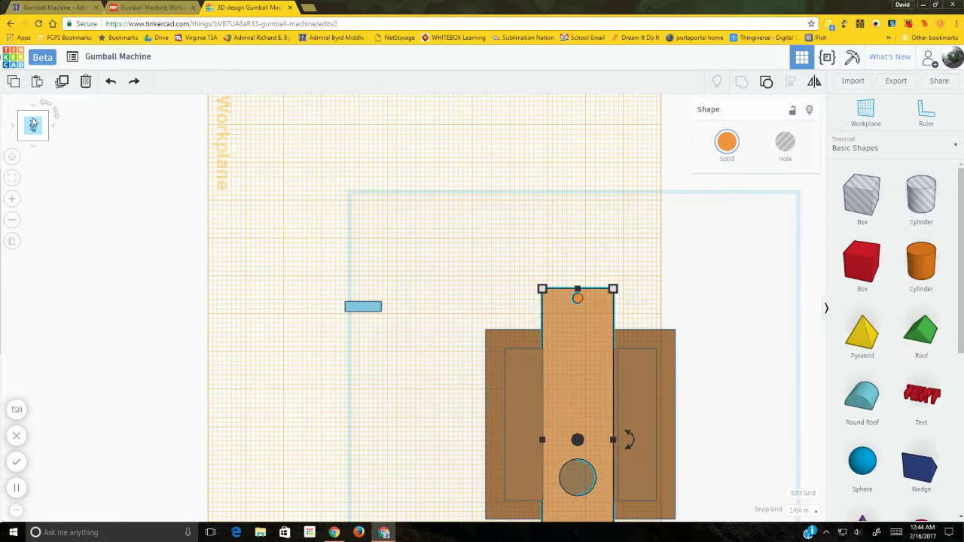
key("Right")
key("Right")
key("Right")
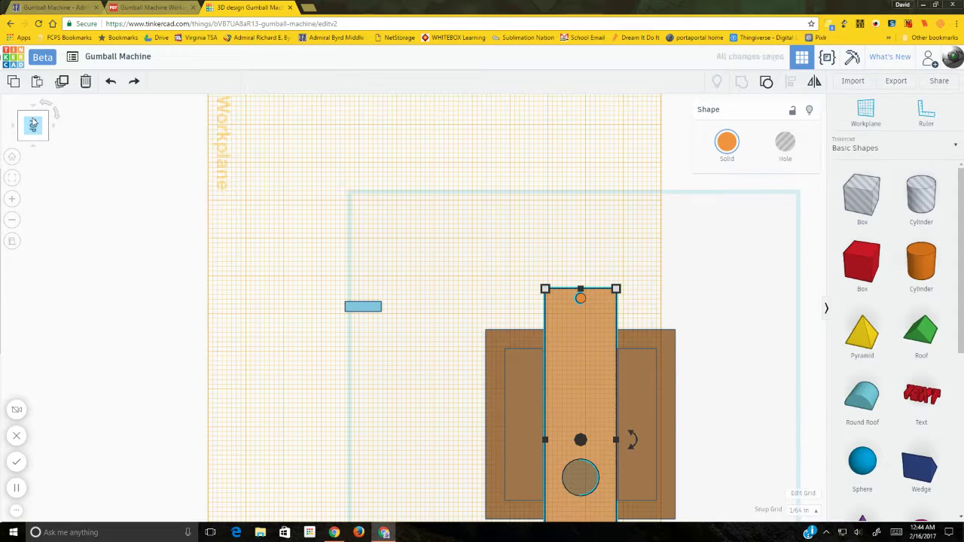
left_click(458, 272)
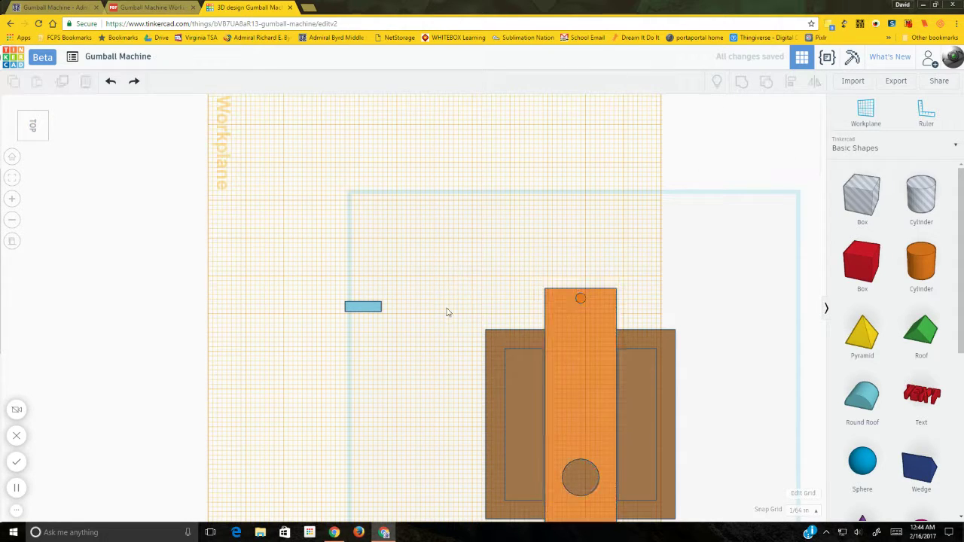
Step: Delete the light blue spacer block
scroll(446, 290, "up", 2)
scroll(443, 280, "down", 5)
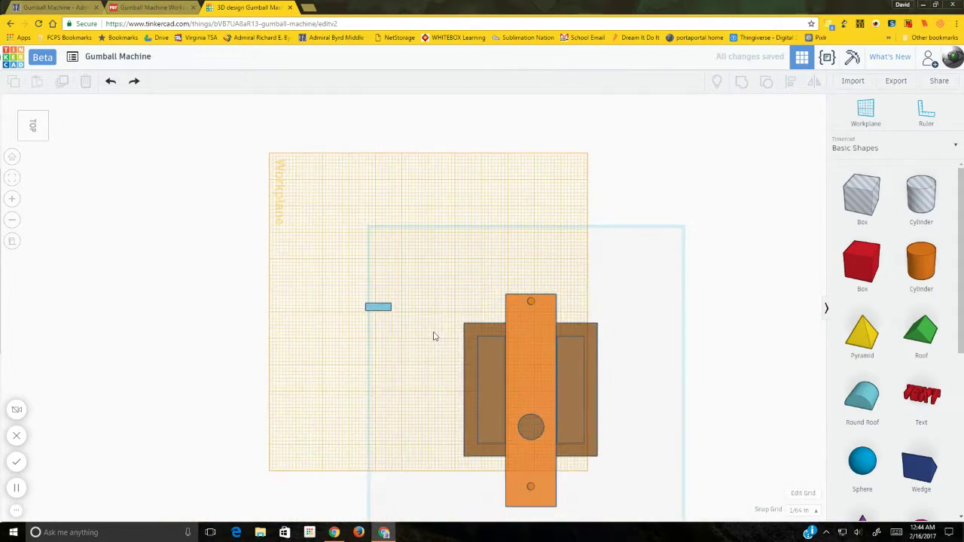
scroll(385, 223, "down", 3)
left_click(378, 237)
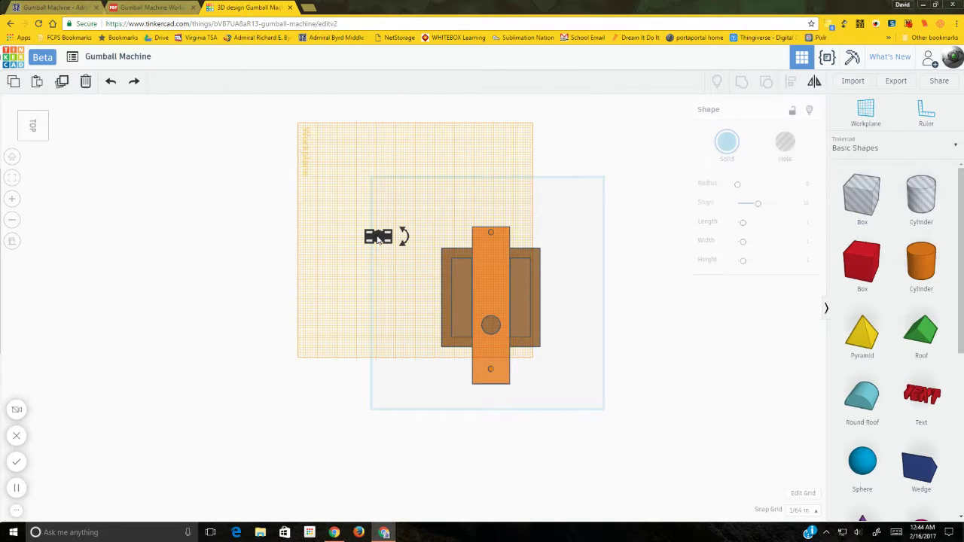
key("Delete")
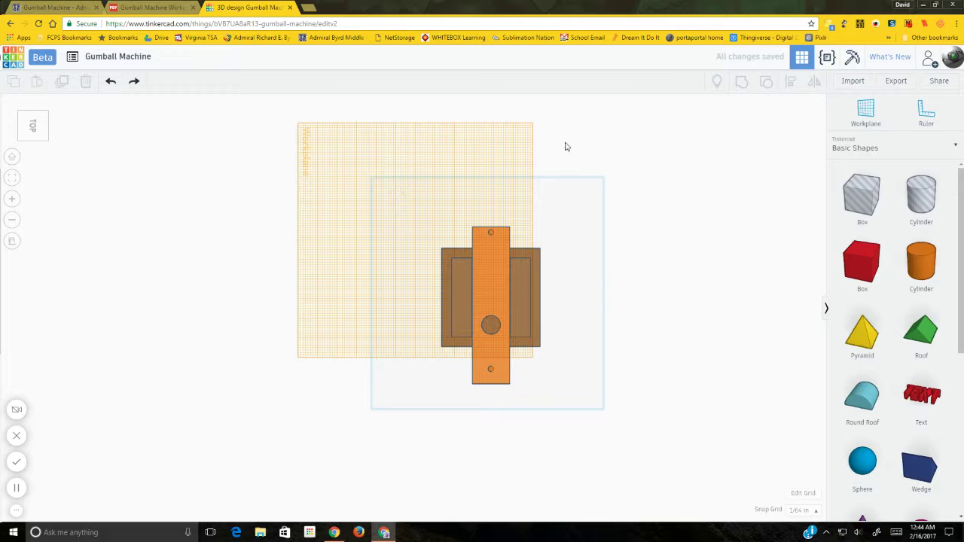
Step: Reset the workplane to the default ground plane beneath the base
left_click(860, 113)
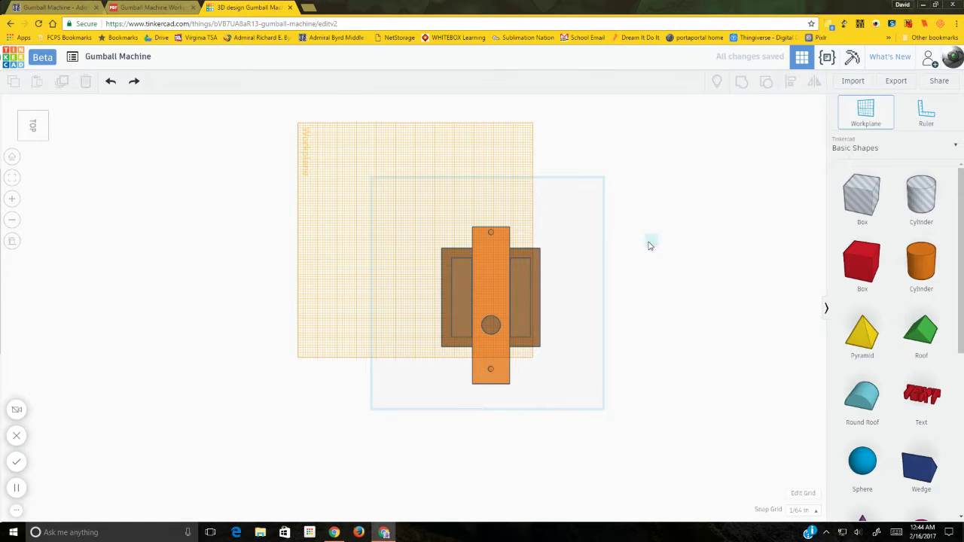
left_click(582, 209)
right_click_drag(629, 374, 522, 311)
scroll(485, 374, "up", 3)
right_click_drag(486, 375, 778, 364)
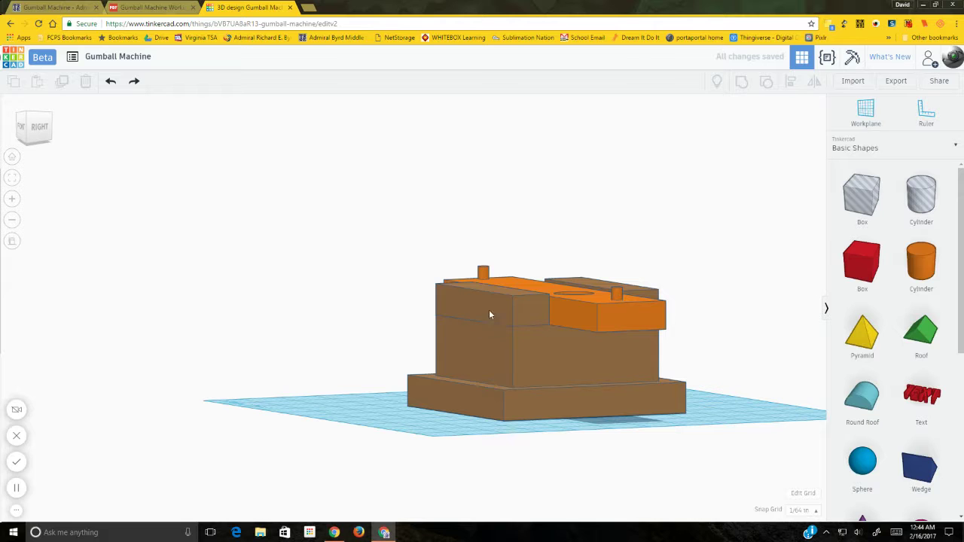
right_click_drag(520, 334, 356, 378)
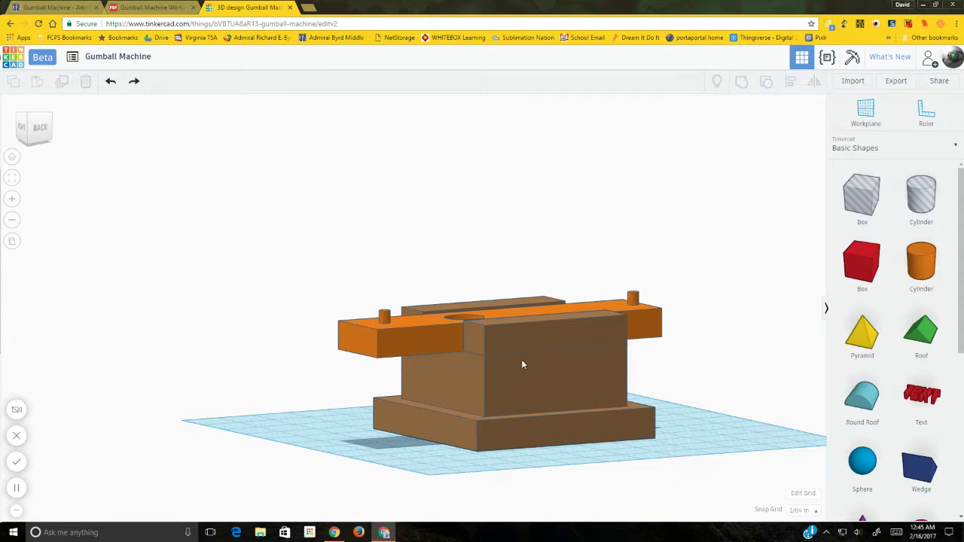
Step: Slide the orange bar along the channel until the end farthest from the large hole is flush with the base's edge
right_click_drag(531, 353, 558, 363)
left_click(549, 353)
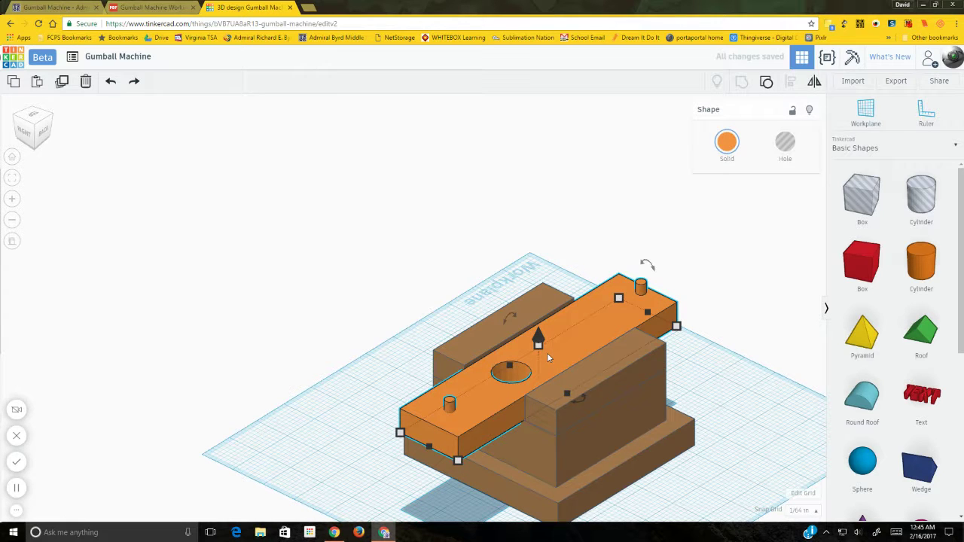
right_click_drag(716, 298, 157, 151)
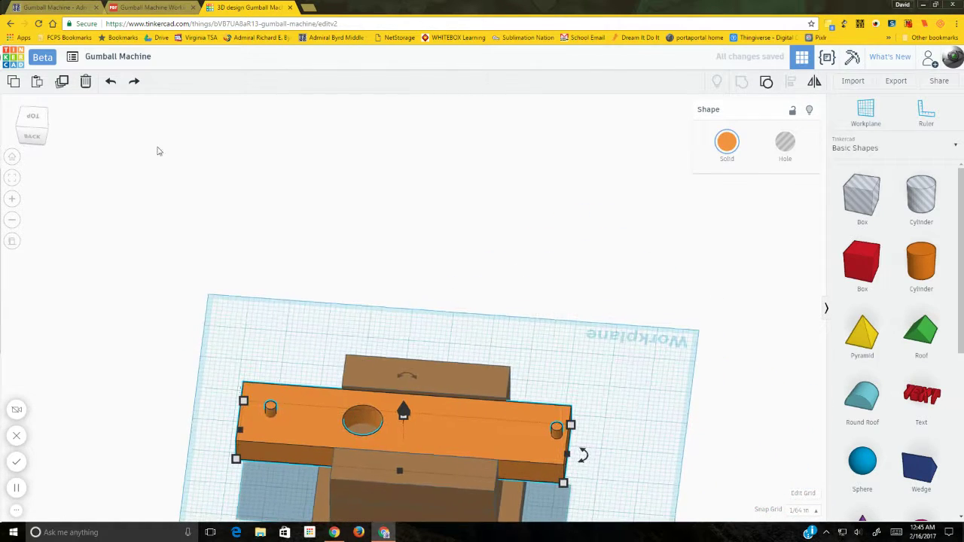
left_click(32, 116)
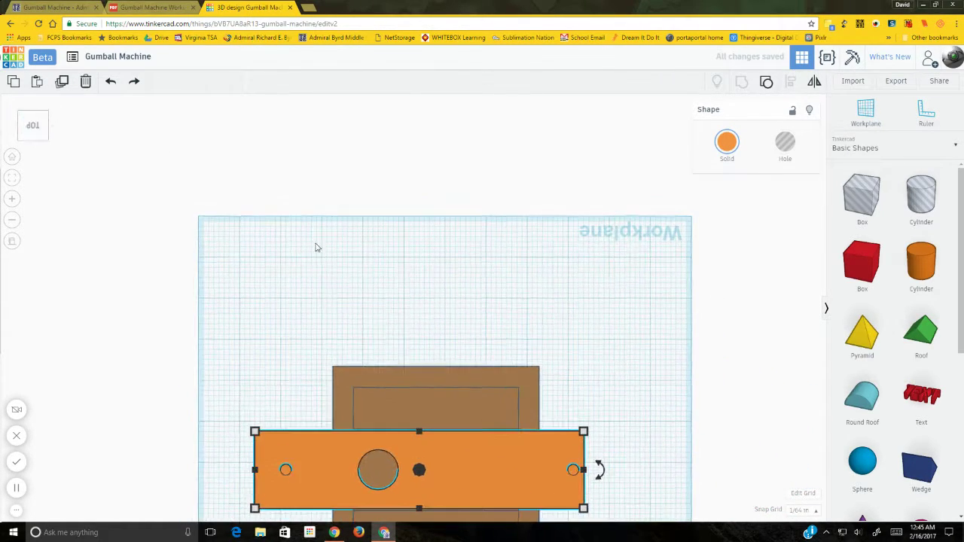
left_click(10, 179)
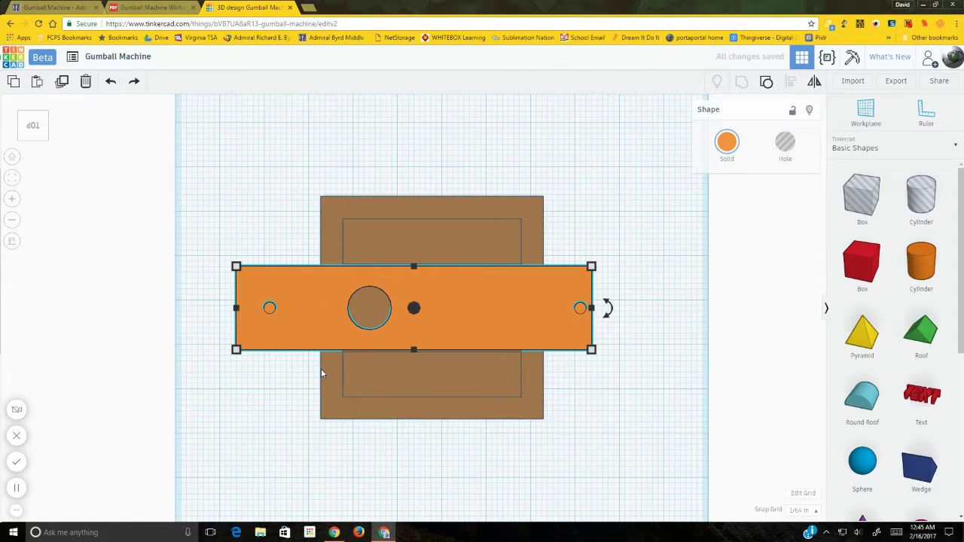
key("Left")
key("Left")
key("Left")
key("Left")
key("Left")
key("Left")
key("Left")
key("Left")
key("Left")
key("Left")
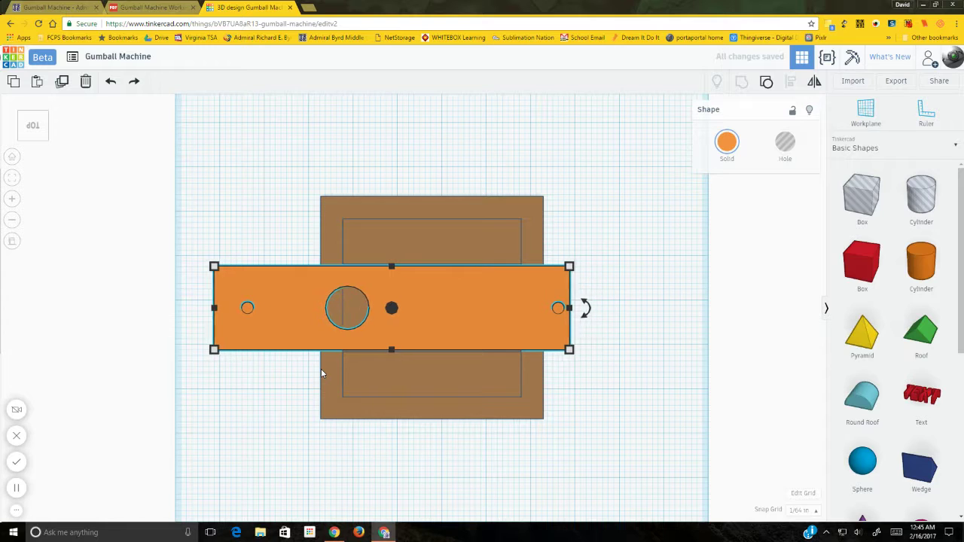
key("Left")
key("Left")
key("Left")
key("Left")
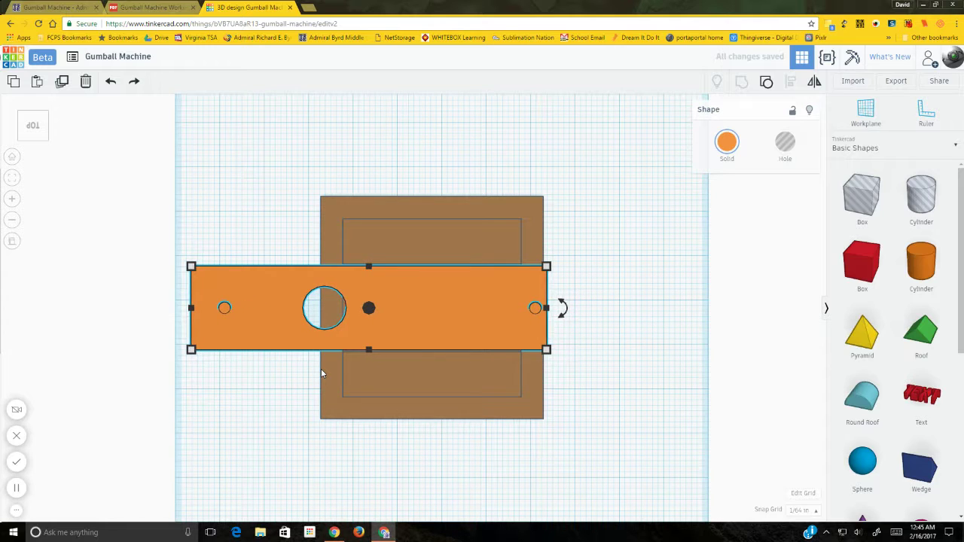
key("Left")
key("Left")
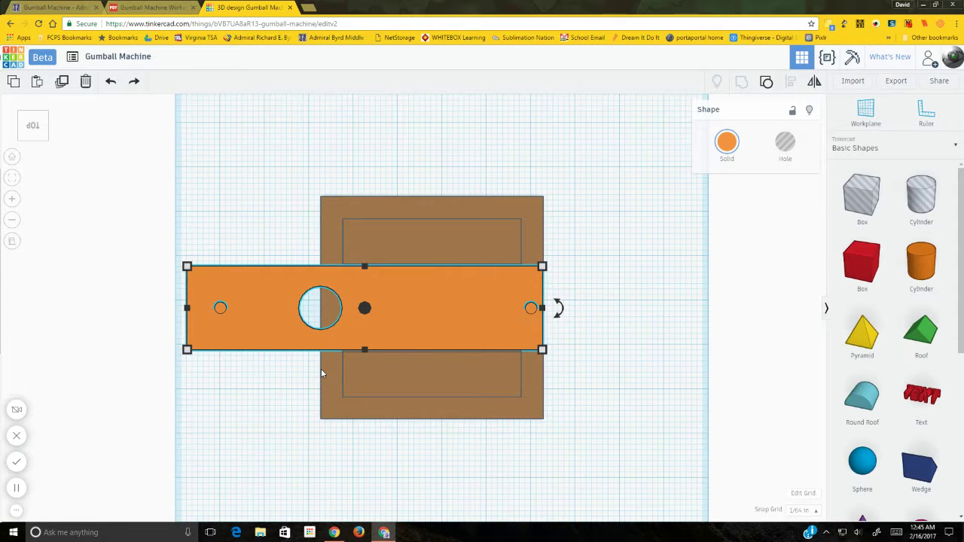
left_click(635, 324)
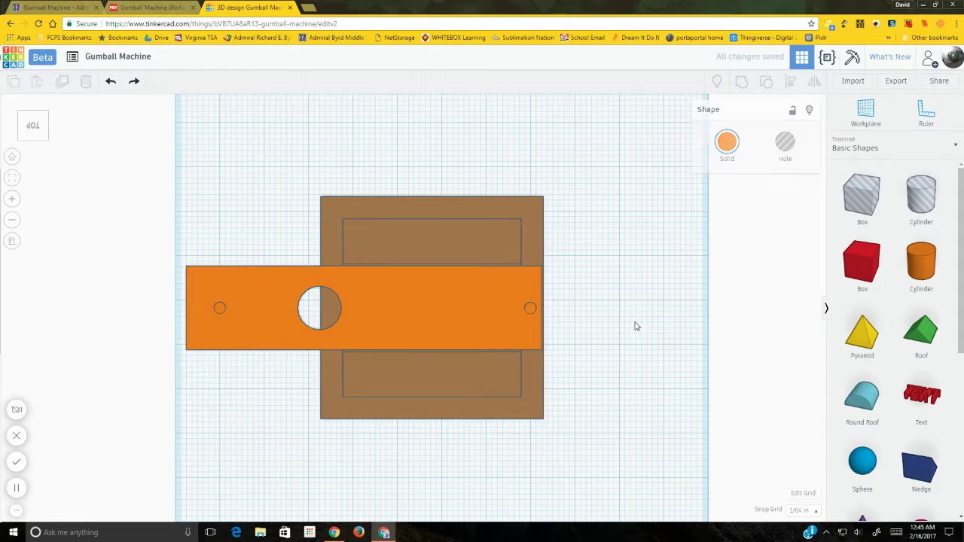
Step: Colour the grouped bar brown to match the base
right_click_drag(630, 362, 634, 304)
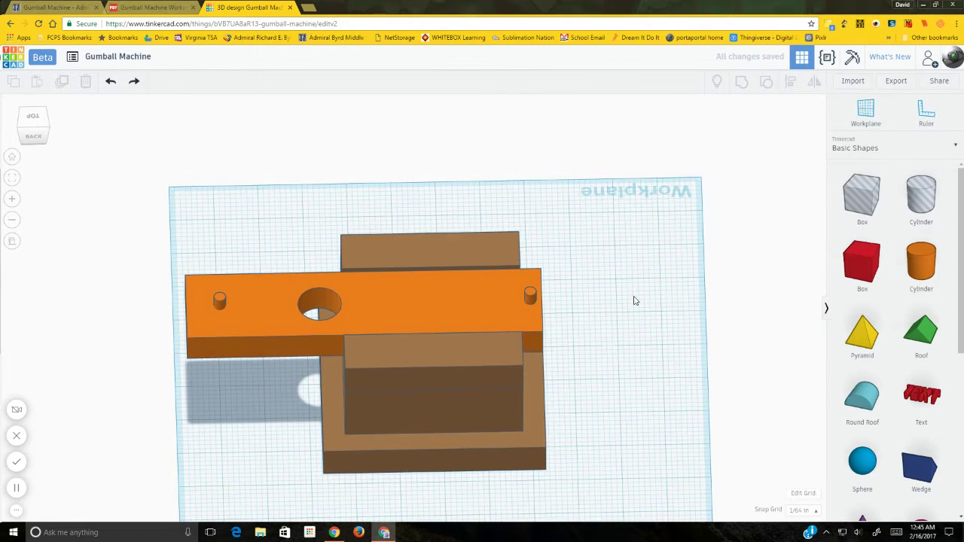
left_click(379, 305)
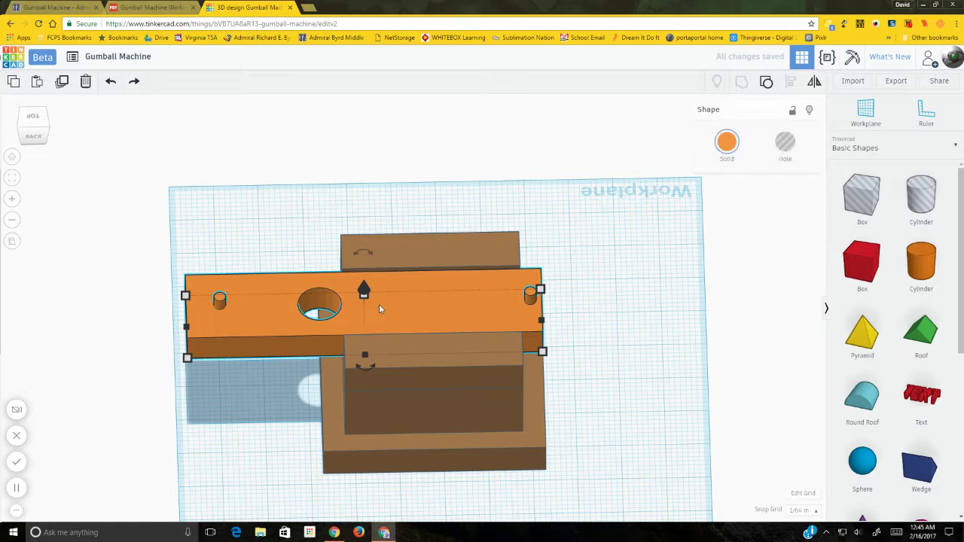
left_click(727, 147)
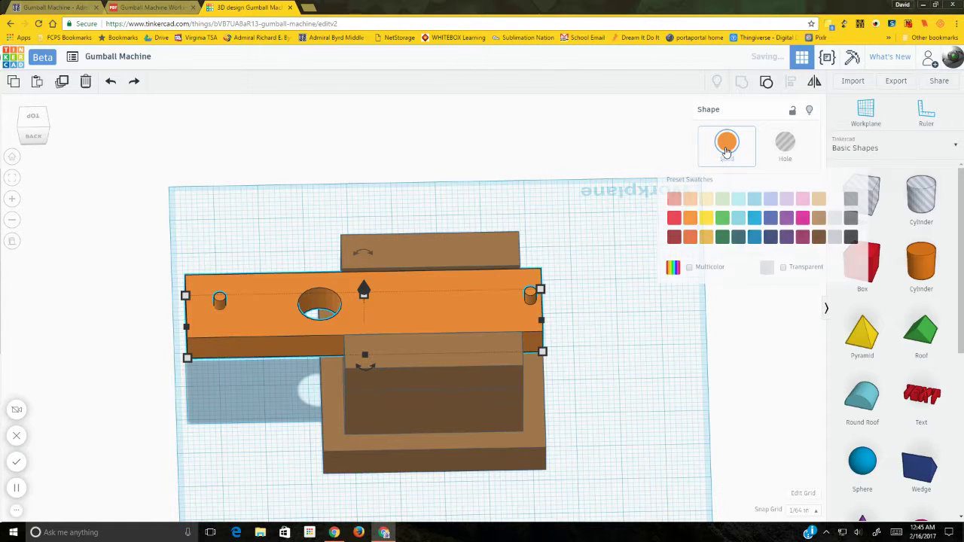
left_click(815, 224)
left_click(603, 268)
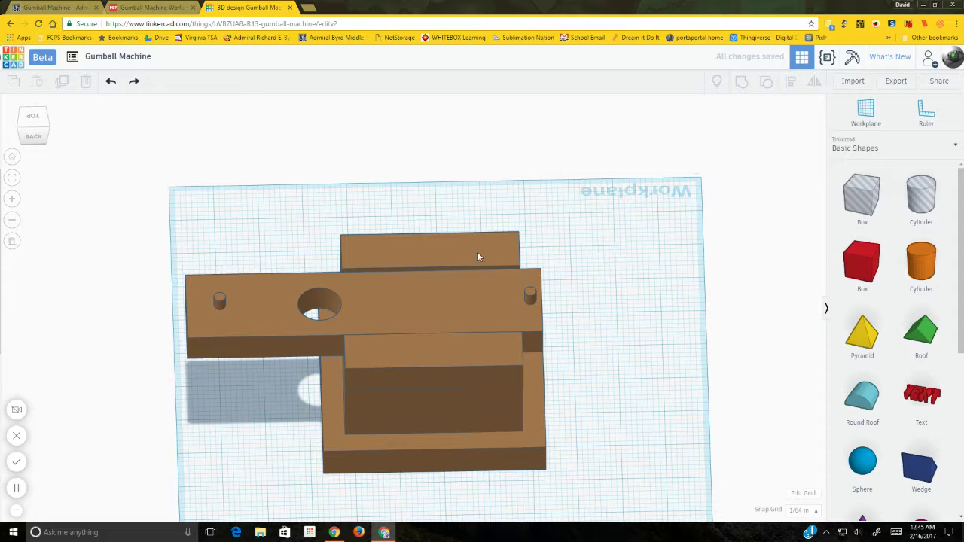
Step: Group the brown sliding bar with the base into one shape
left_click(454, 309)
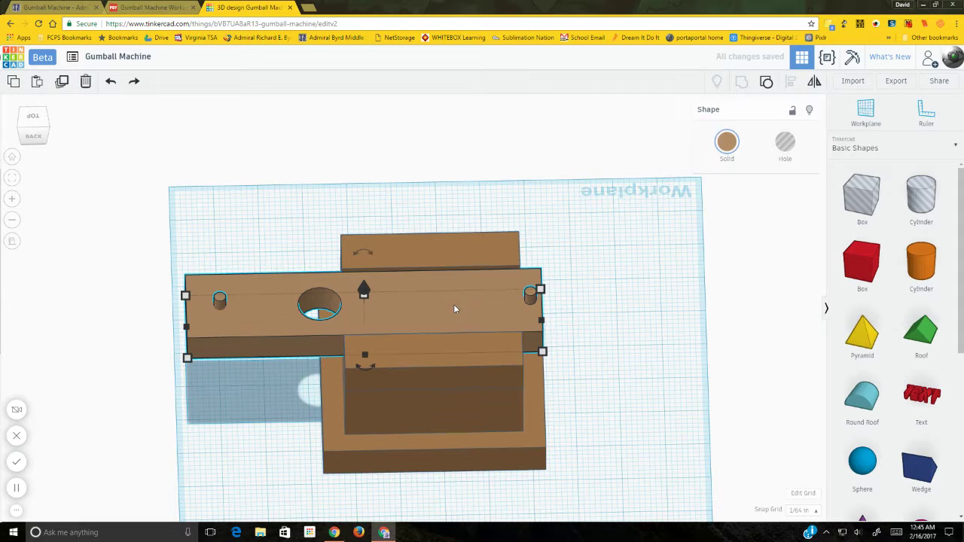
left_click(470, 251, "shift")
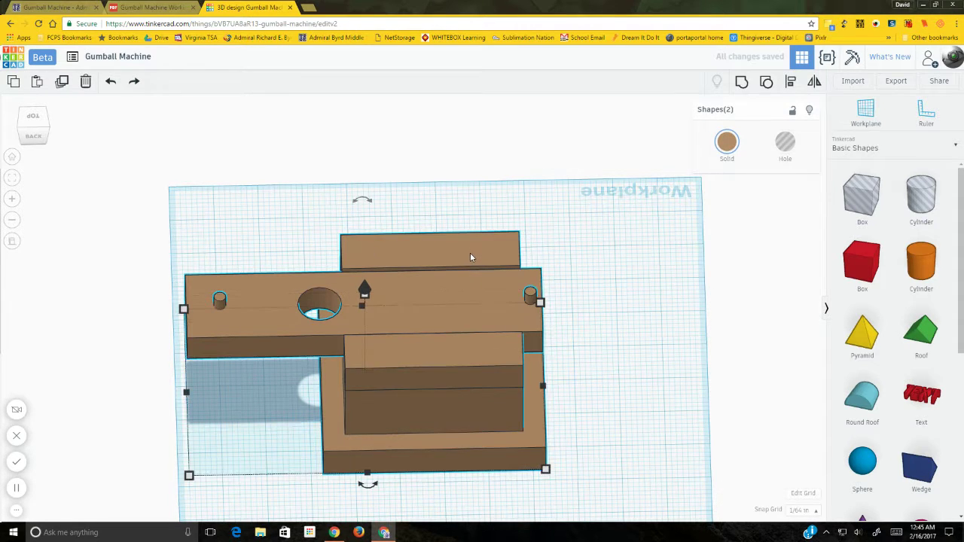
left_click(740, 83)
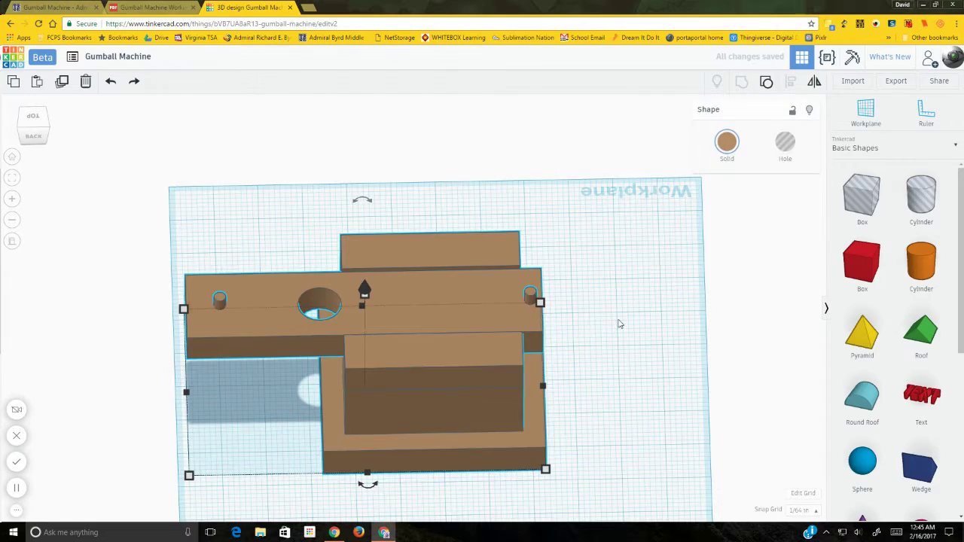
left_click(620, 324)
Step: Check the Level C plate's dimensions and hole location in the Gumball Machine working drawing PDF, and return to the Tinkercad model
right_click_drag(596, 397, 768, 184)
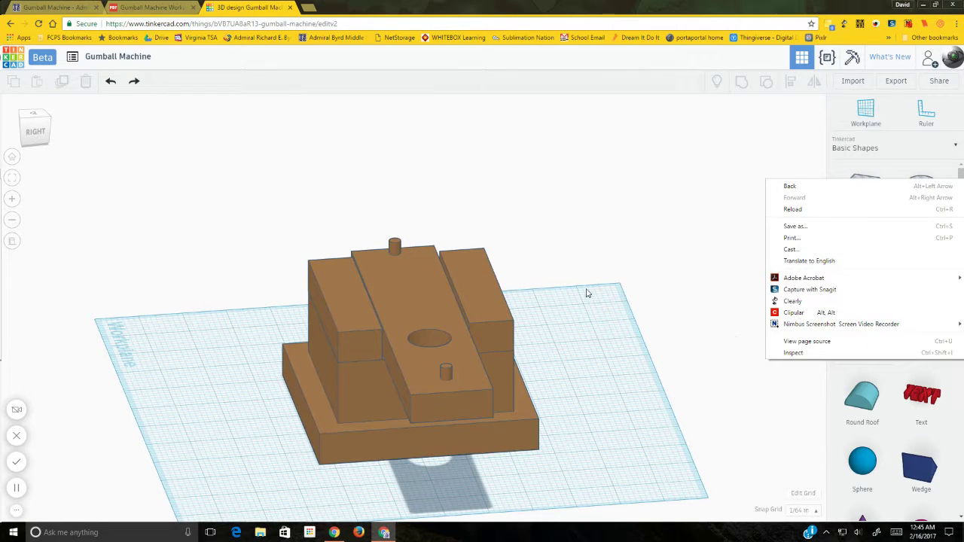
left_click(592, 277)
right_click_drag(574, 307, 315, 250)
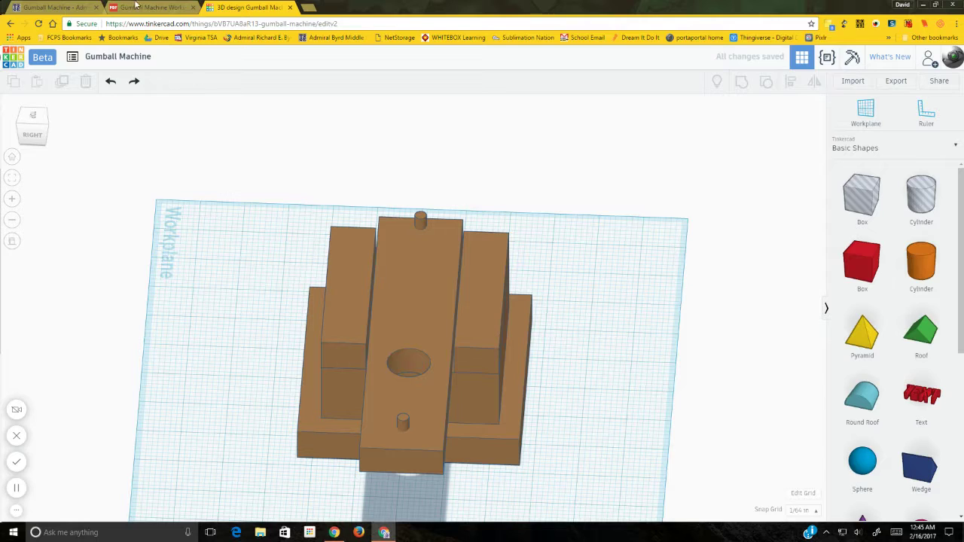
left_click(136, 5)
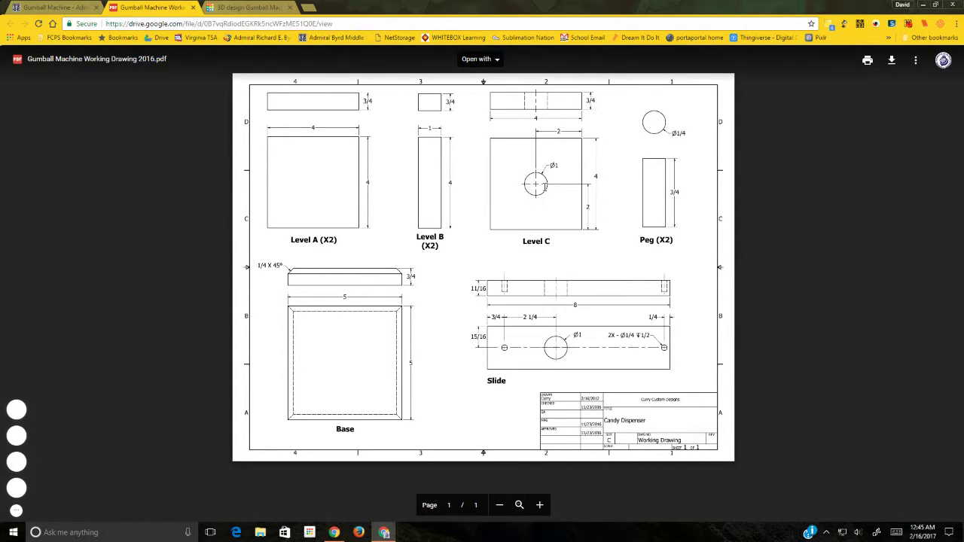
left_click(248, 8)
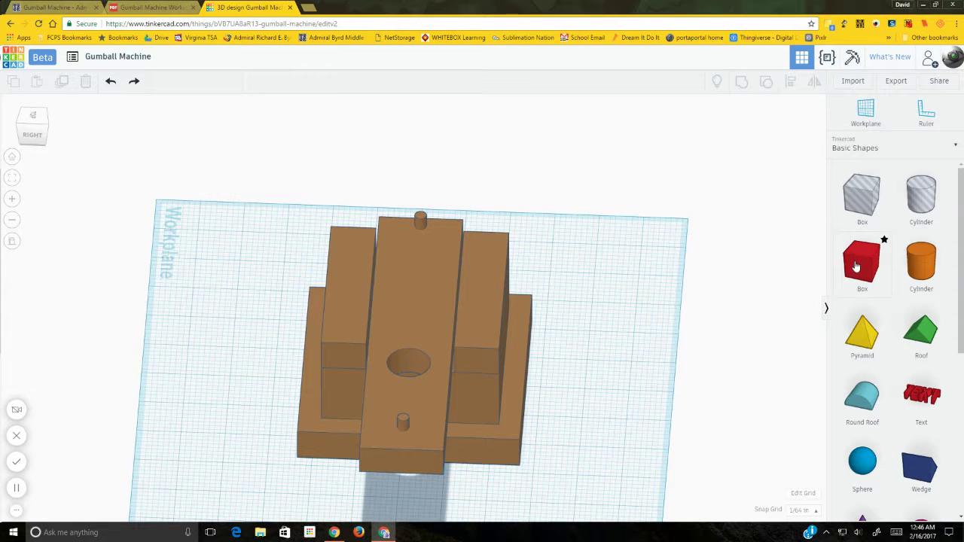
Step: Set the workplane on the top face of the upper side block and place a red box beside the base
left_click(866, 115)
left_click(482, 307)
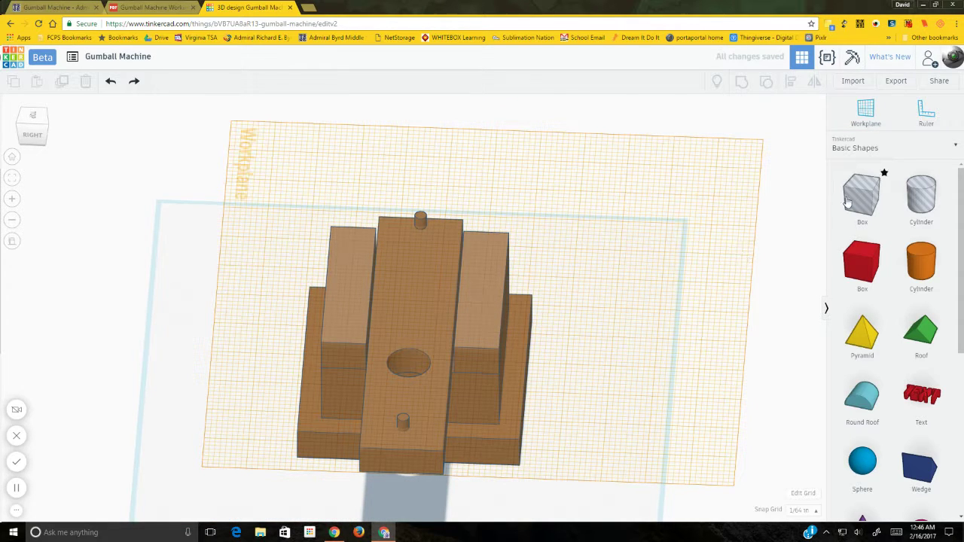
left_click_drag(861, 261, 581, 299)
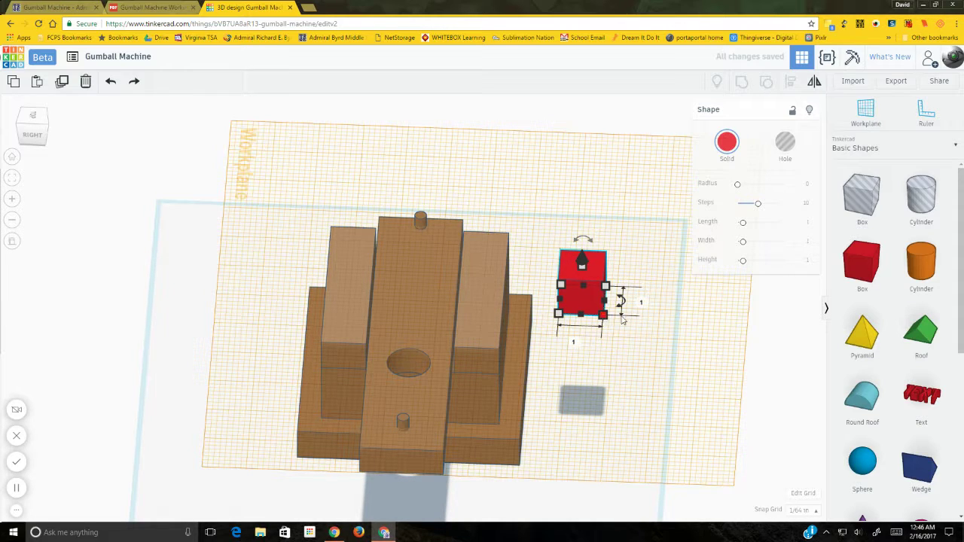
Step: Size the red box to 4 by 4 inches with a height of 0.75 inch
left_click(644, 303)
type("4")
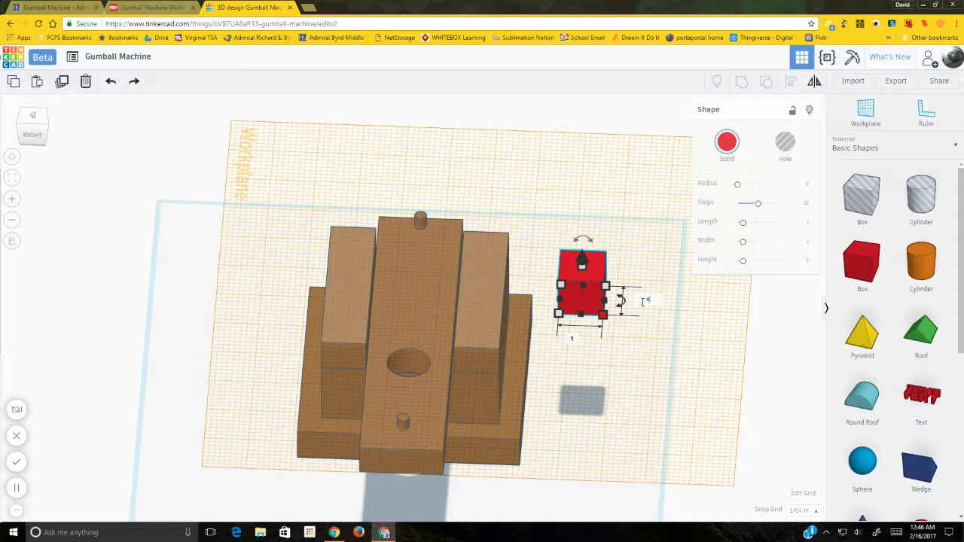
key("Return")
left_click(570, 426)
type("4")
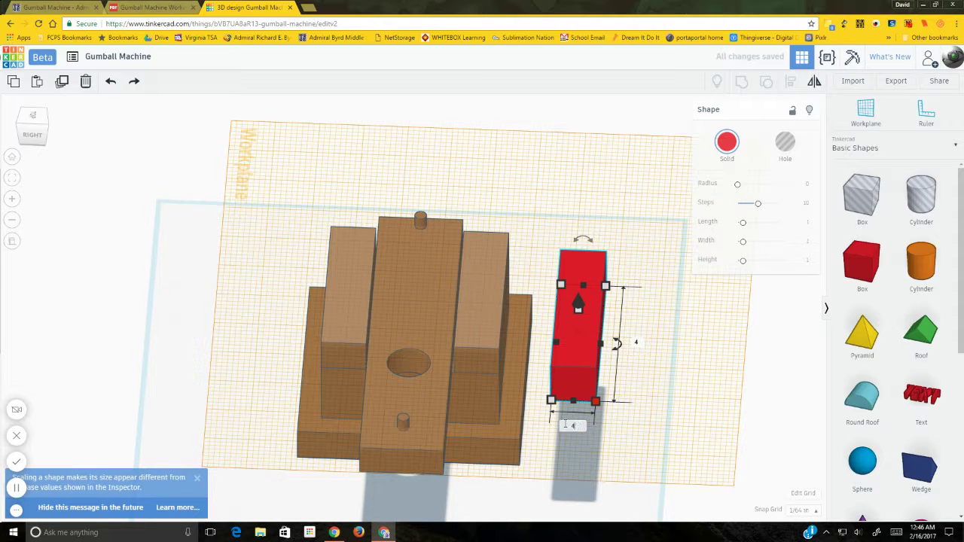
key("Return")
left_click(641, 313)
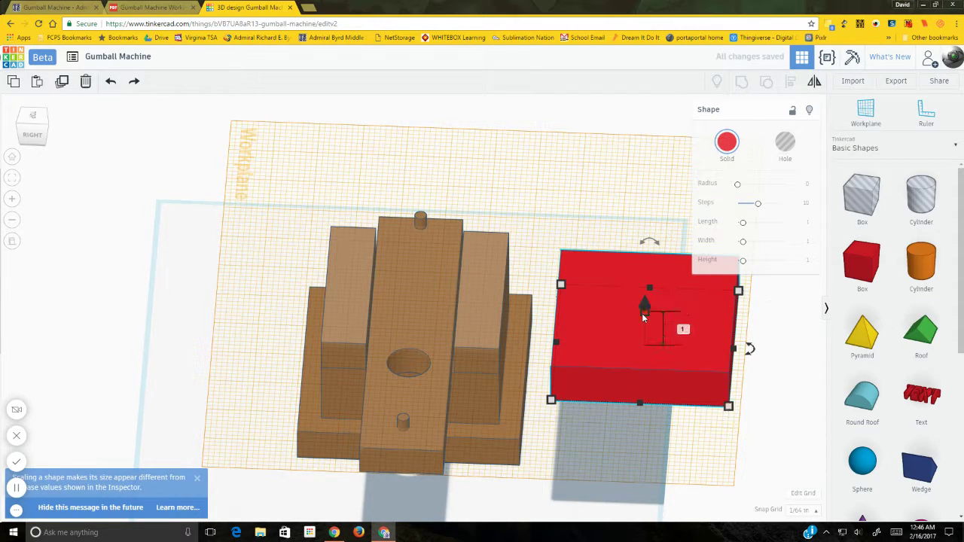
left_click(688, 326)
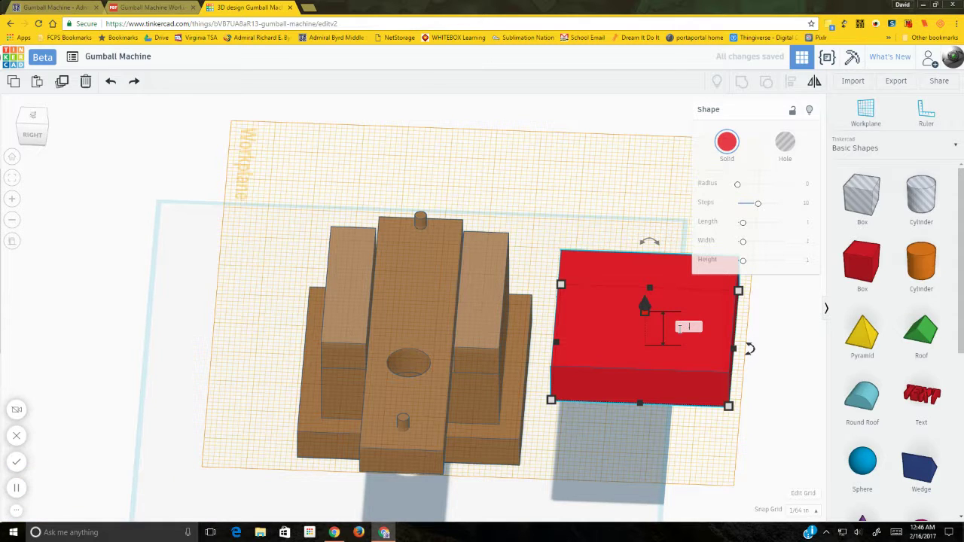
type(".75")
key("Return")
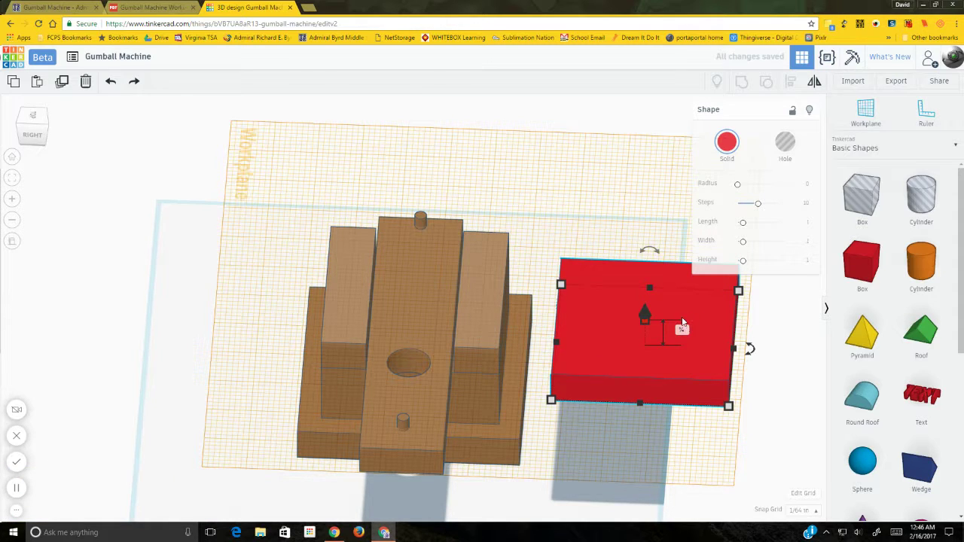
left_click(584, 419)
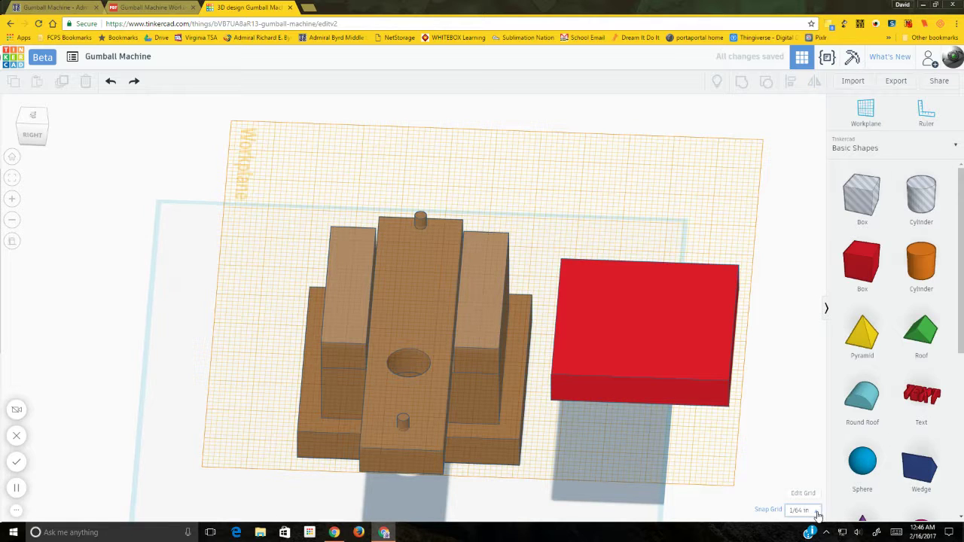
Step: Place a 1-inch cylinder hole in the red slab and nudge it toward the slab's centre in the top view
left_click_drag(681, 333, 626, 324)
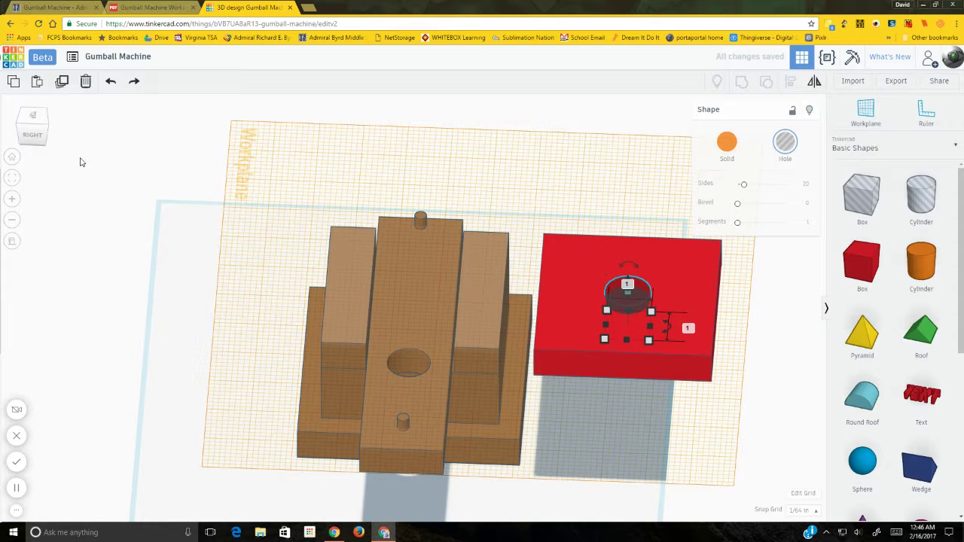
left_click(30, 119)
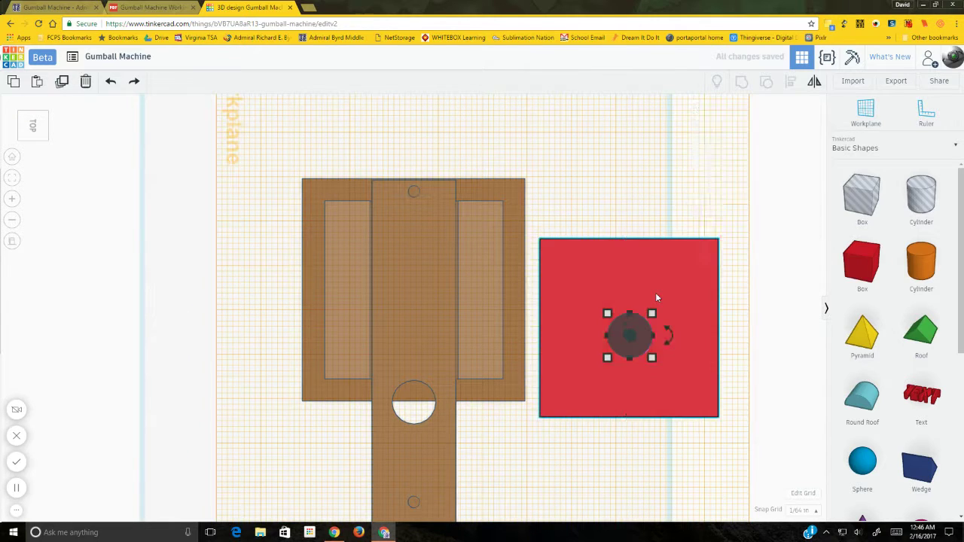
left_click(655, 298)
left_click(633, 346)
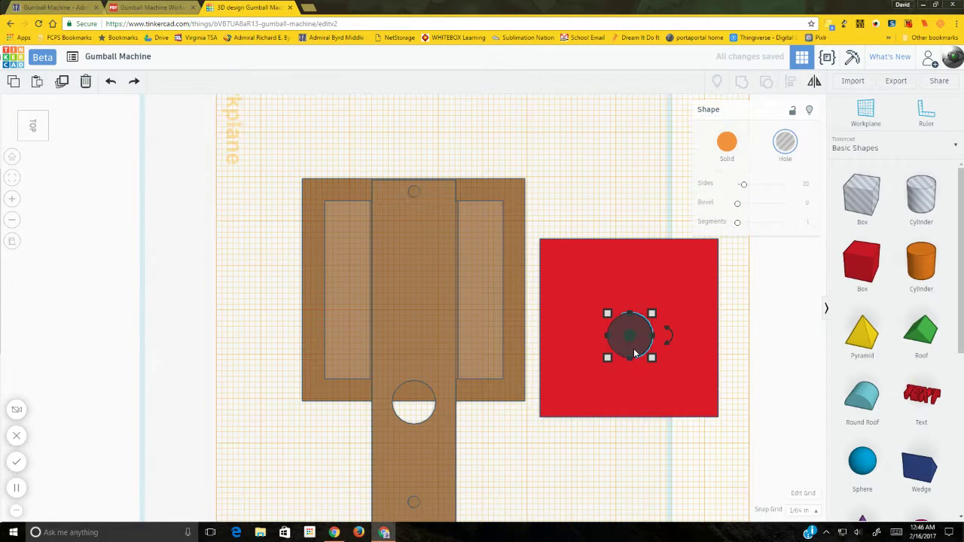
key("Up")
key("Up")
key("Up")
key("Up")
key("Up")
key("Up")
key("Up")
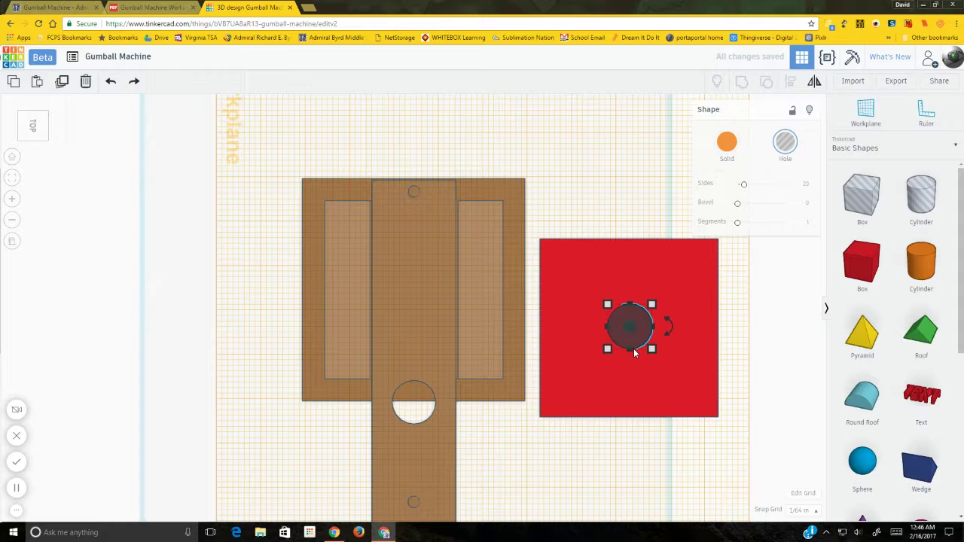
left_click(757, 322)
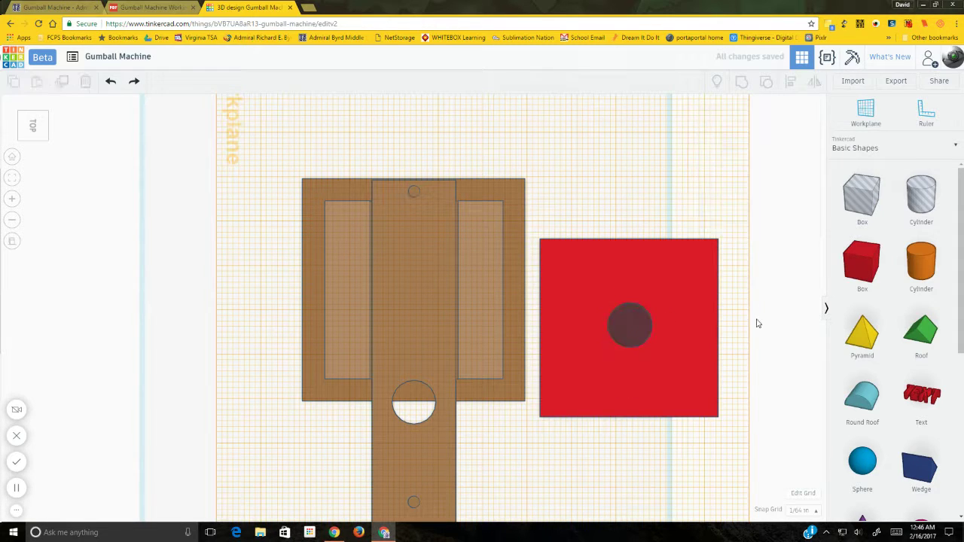
Step: Place a new box near the red slab's corner closest to the base and colour it light blue
left_click_drag(852, 249, 552, 189)
left_click(799, 302)
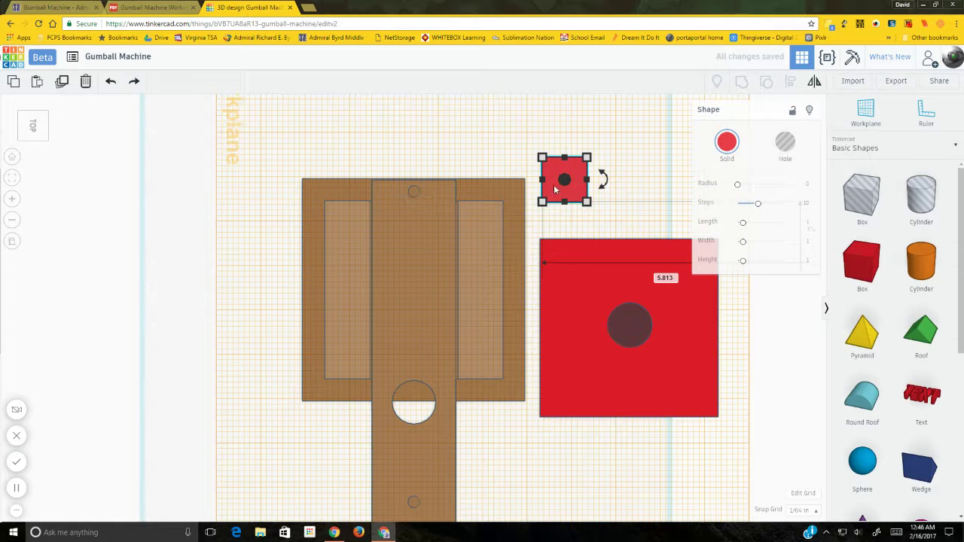
left_click(723, 150)
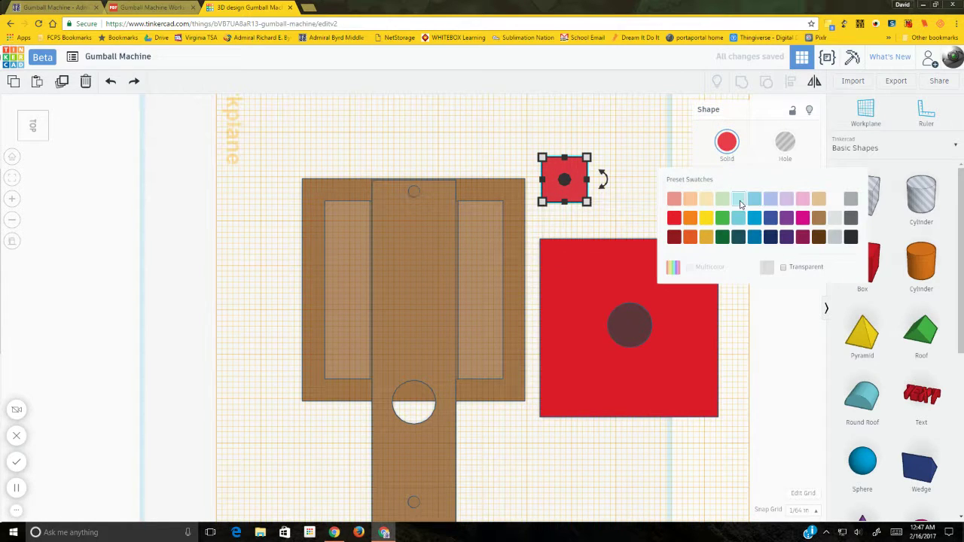
left_click(741, 198)
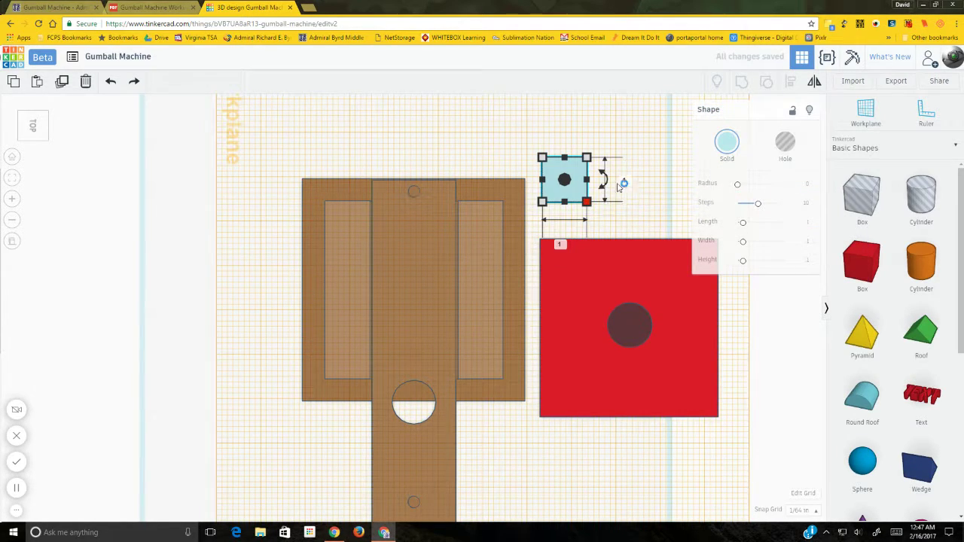
Step: Set the light blue spacer box's length and width to 2 inches each
left_click(624, 180)
type("2")
key("Return")
left_click(558, 287)
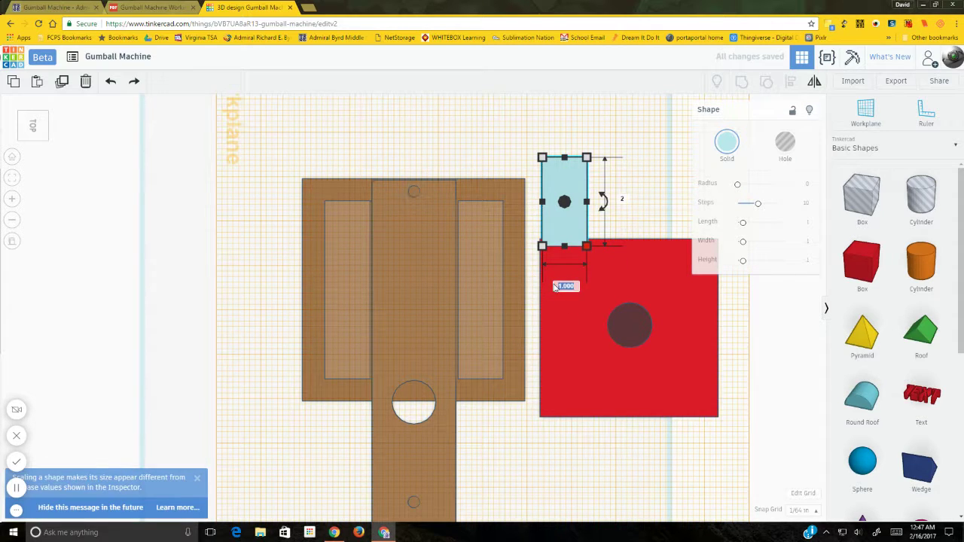
type("2")
key("Return")
Step: Move the light blue spacer flush into the corner of the red slab so its inner corner marks the slab's centre
left_click_drag(567, 180, 565, 259)
left_click(600, 222)
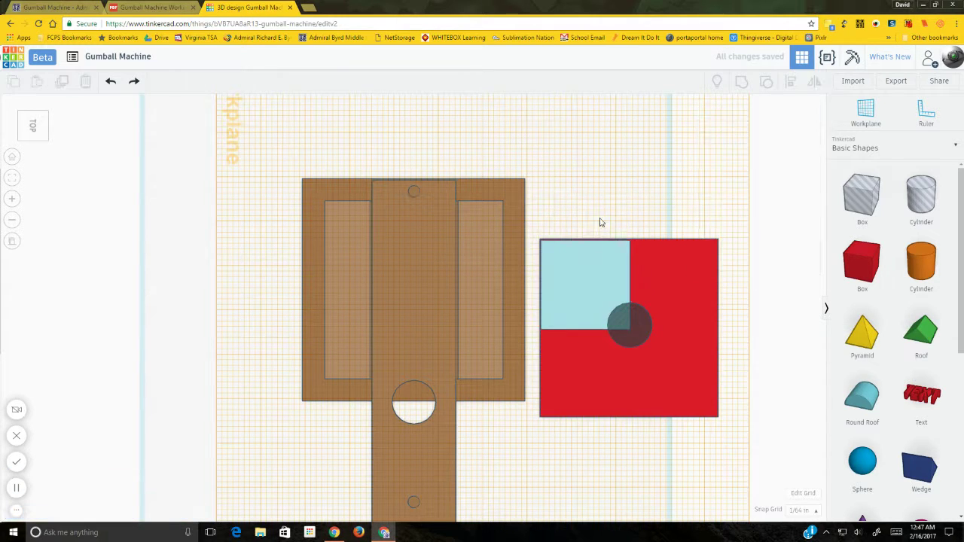
left_click(578, 270)
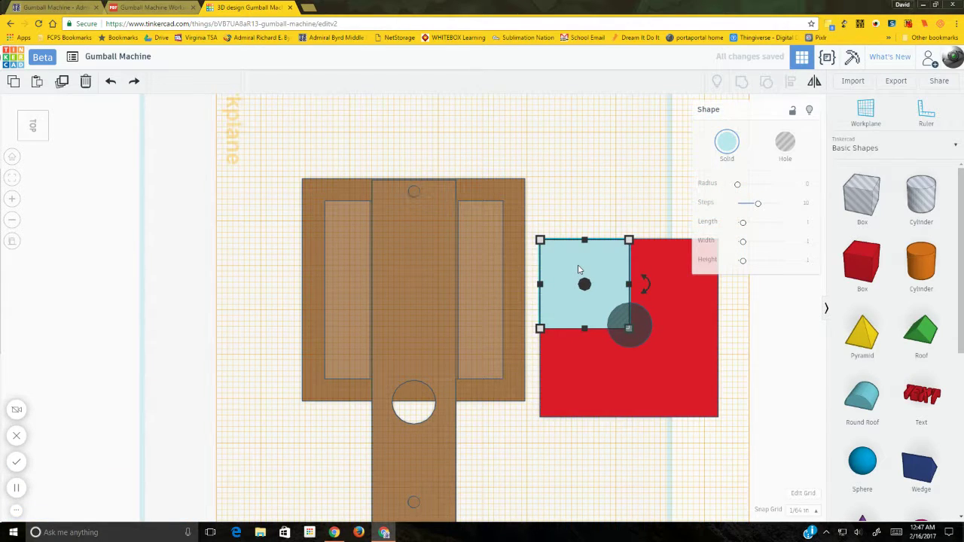
left_click(570, 192)
left_click(601, 279)
left_click(611, 167)
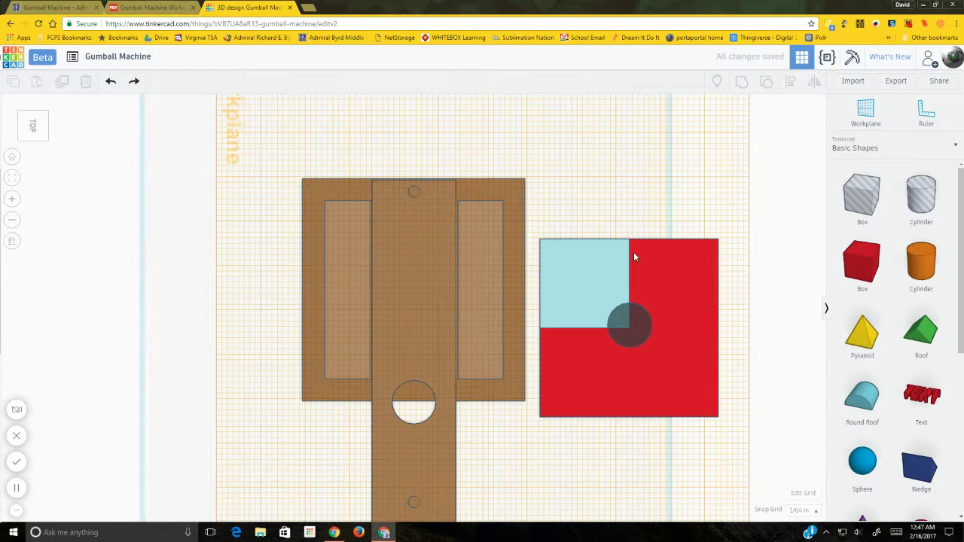
Step: Nudge the cylinder hole until its centre sits on the spacer's inner corner
left_click(639, 326)
key("Down")
key("Down")
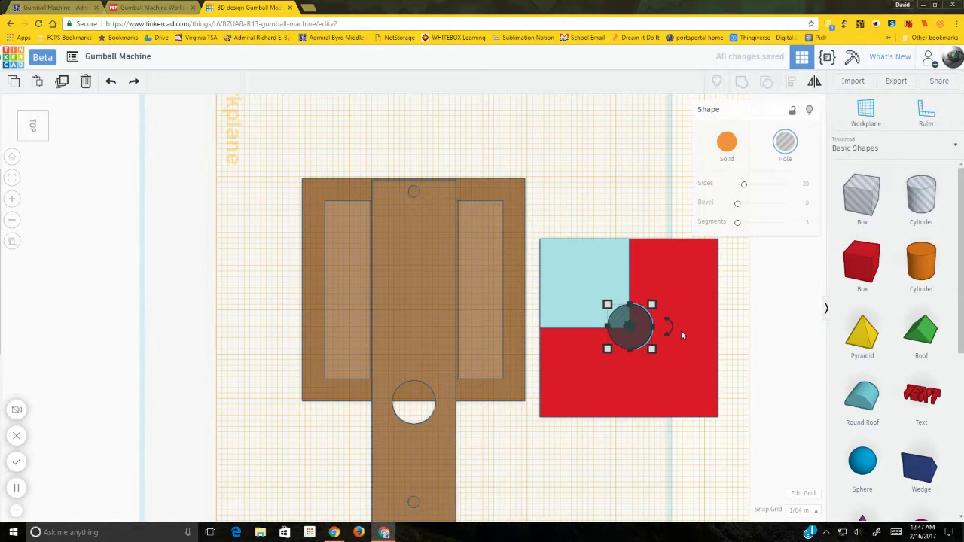
key("Down")
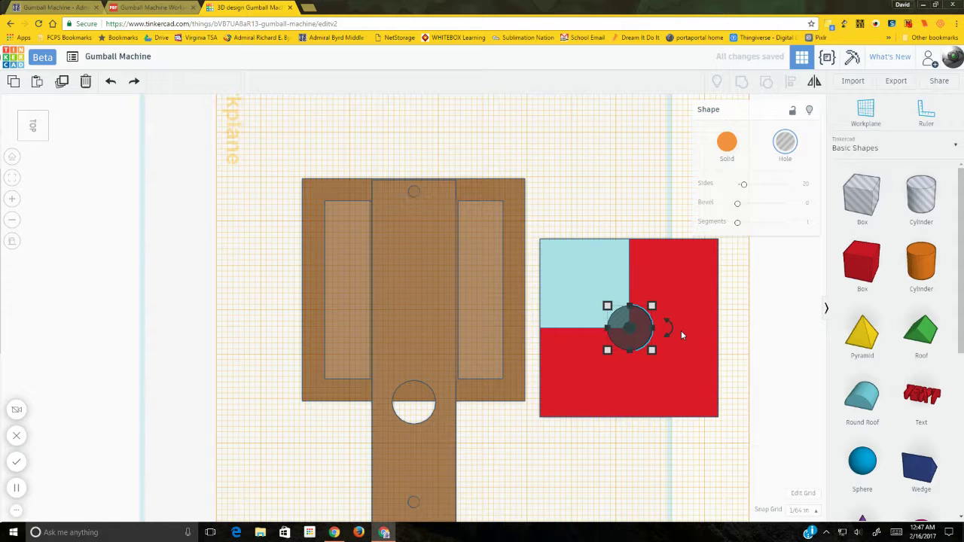
key("Left")
left_click(729, 317)
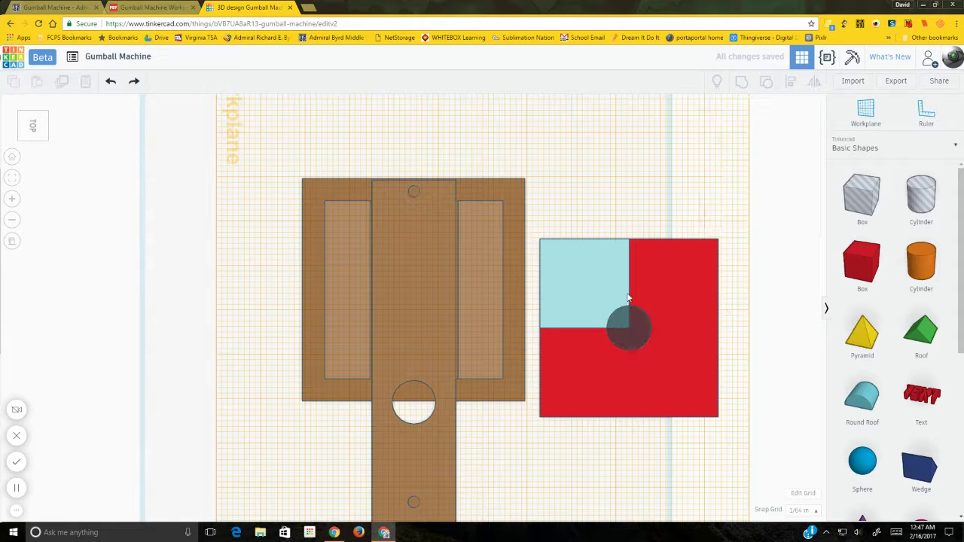
Step: Compare the hole's centre with the spacer's corner, then pull the light blue spacer off the slab and delete it
left_click(576, 318)
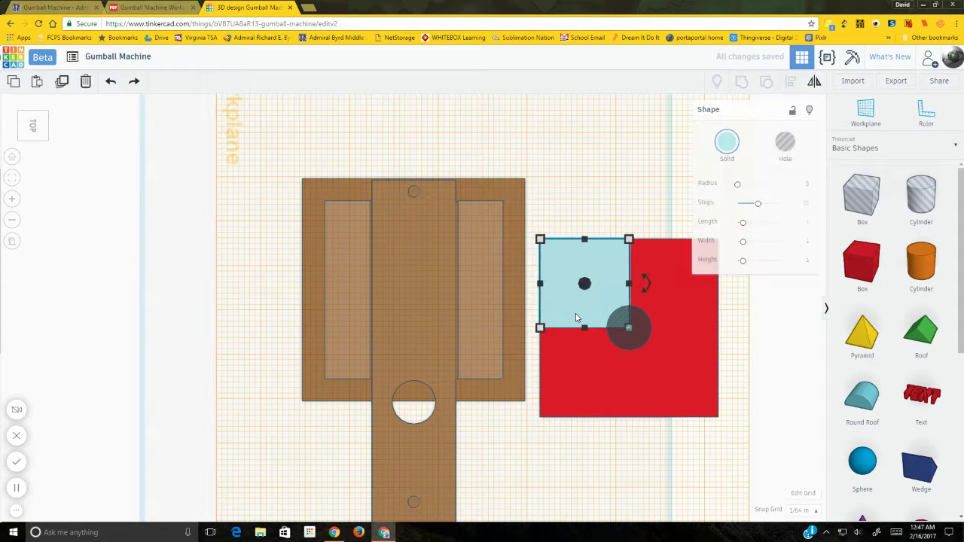
left_click(640, 332)
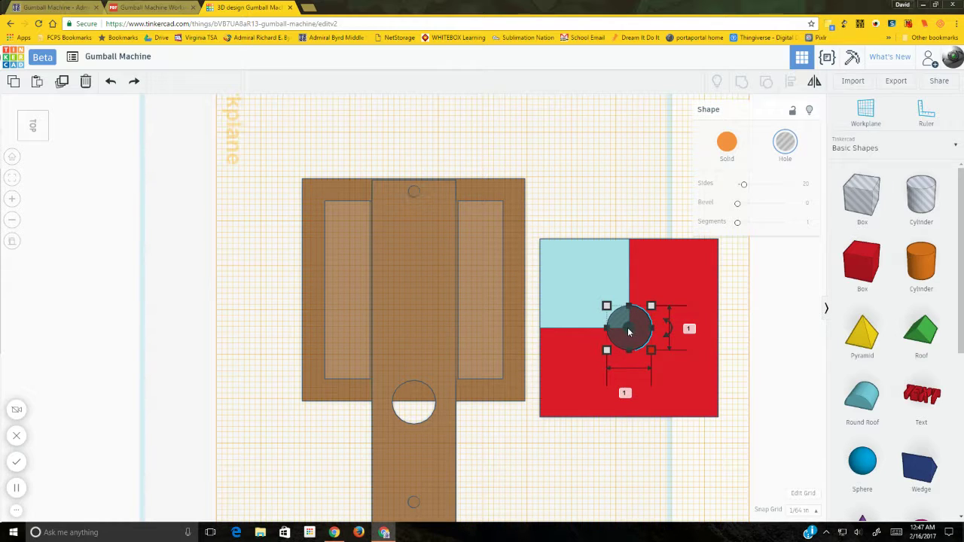
left_click(747, 302)
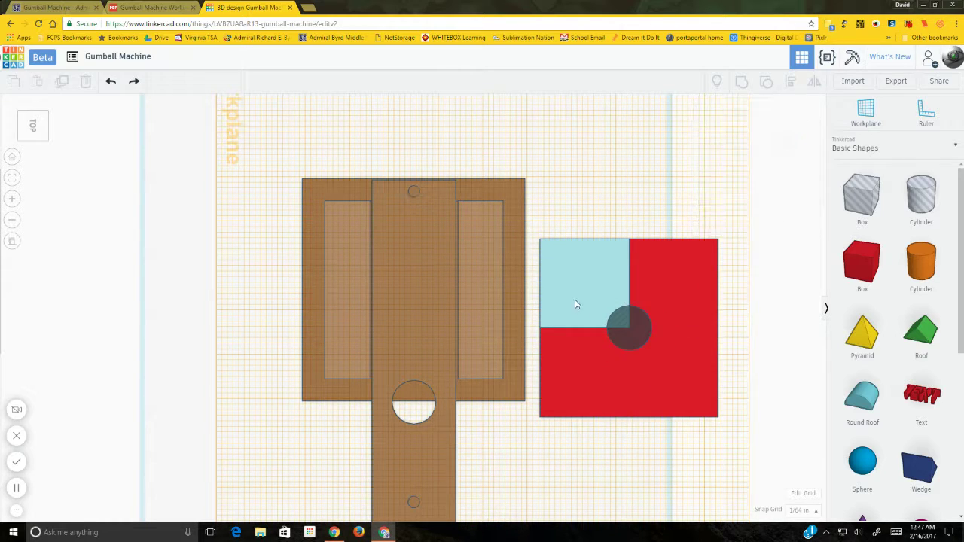
left_click_drag(574, 301, 574, 205)
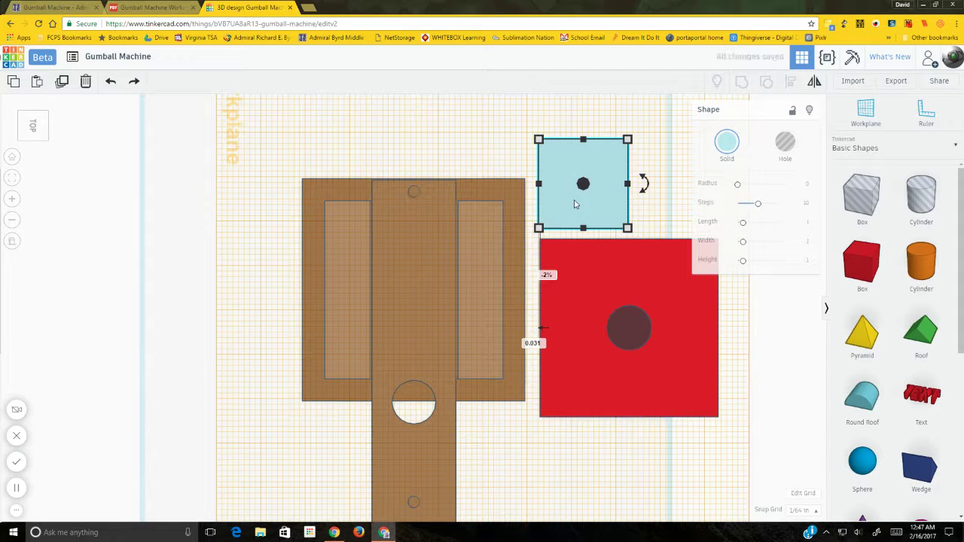
key("Delete")
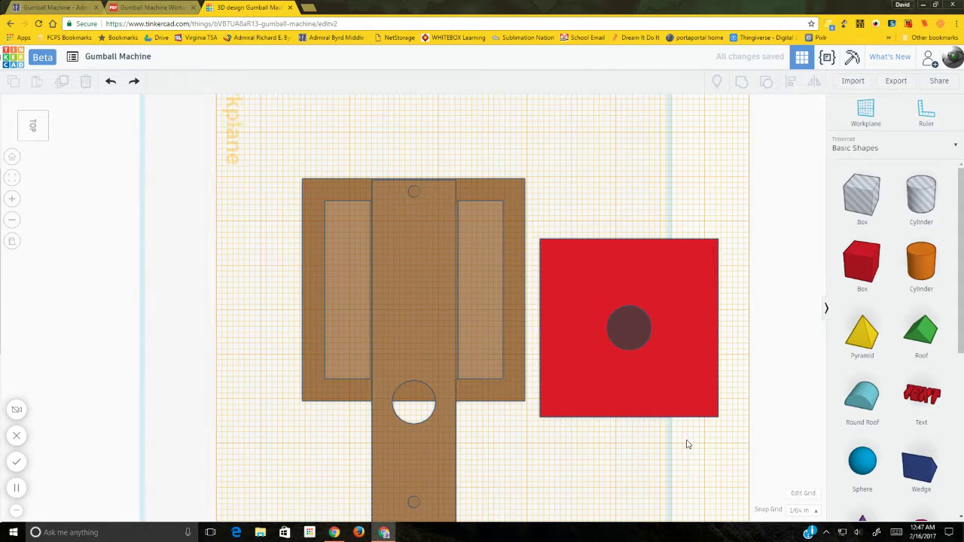
Step: Lower the cylinder hole in the red slab by 0.047 inches
right_click_drag(687, 445, 624, 259)
left_click(624, 260)
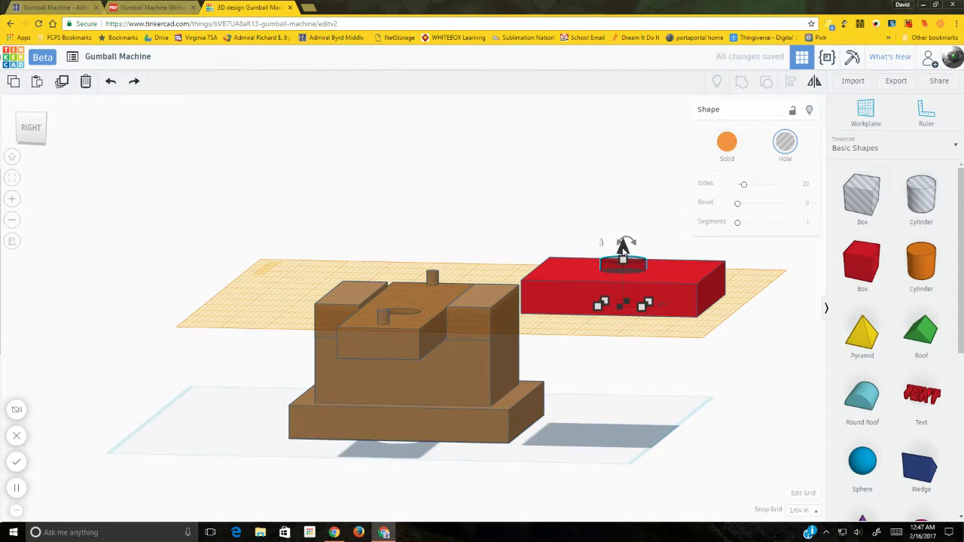
mouse_move(623, 249)
left_mouse_down()
mouse_move(624, 259)
mouse_move(622, 251)
left_mouse_up()
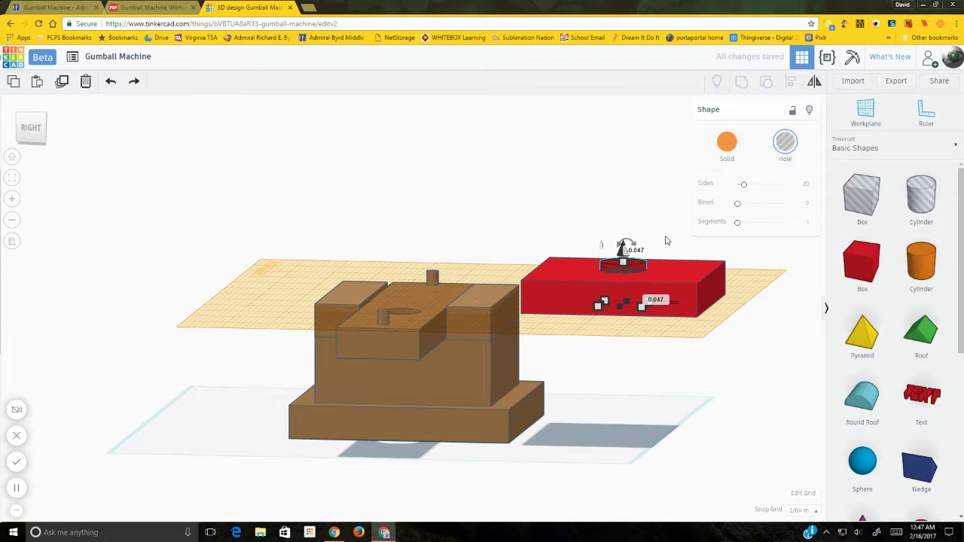
left_click(666, 240)
Step: Group the cylinder hole with the red slab to cut the round opening through the slab
right_click_drag(678, 322, 677, 362)
left_click(614, 286)
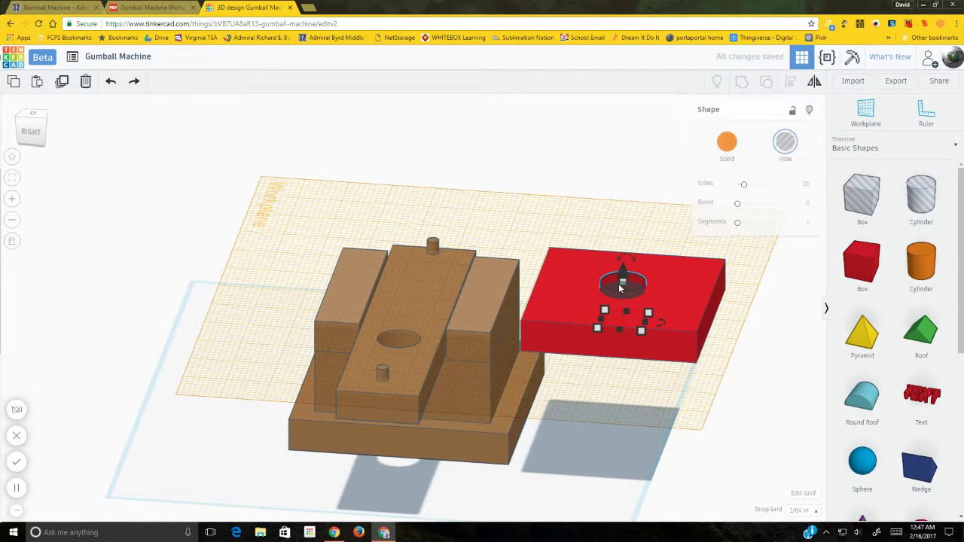
left_click(677, 291, "shift")
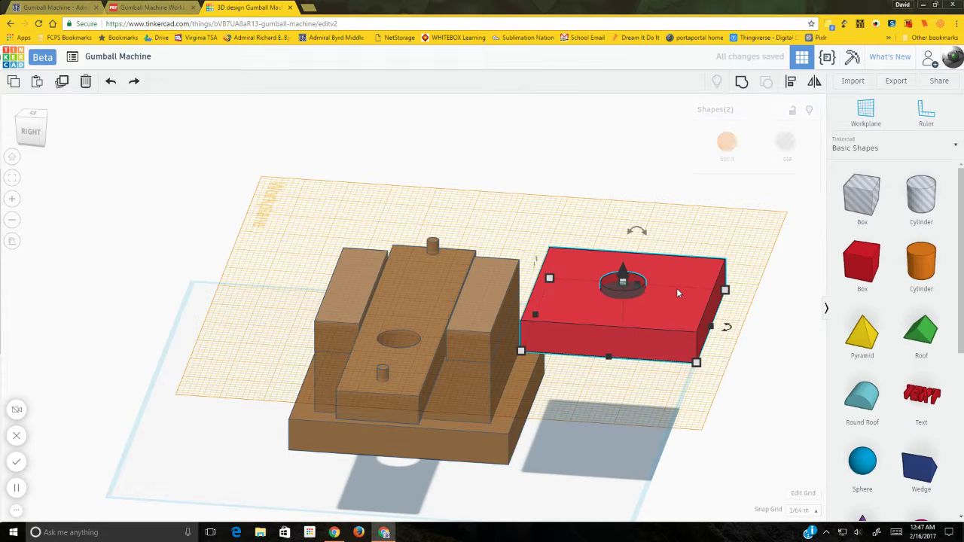
left_click(739, 84)
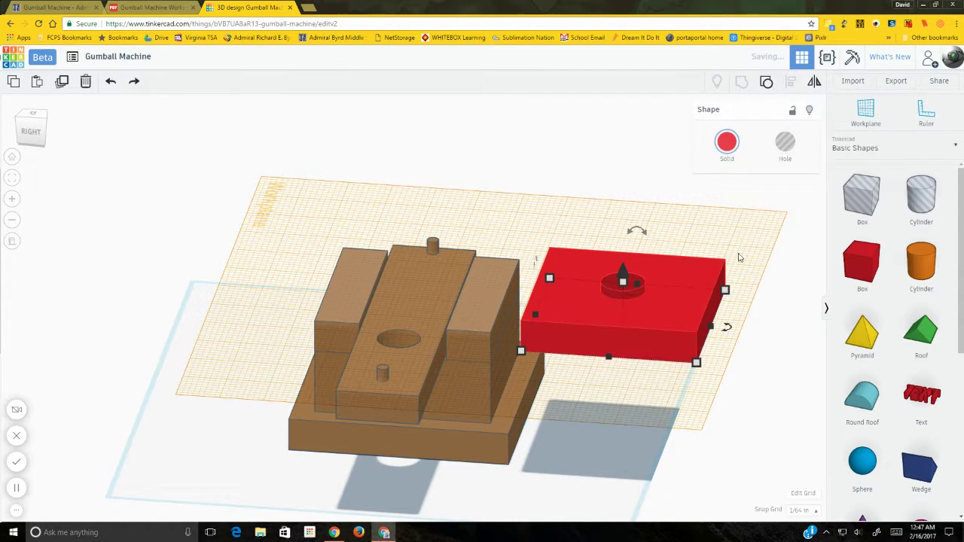
left_click(740, 307)
right_click_drag(750, 273, 668, 293)
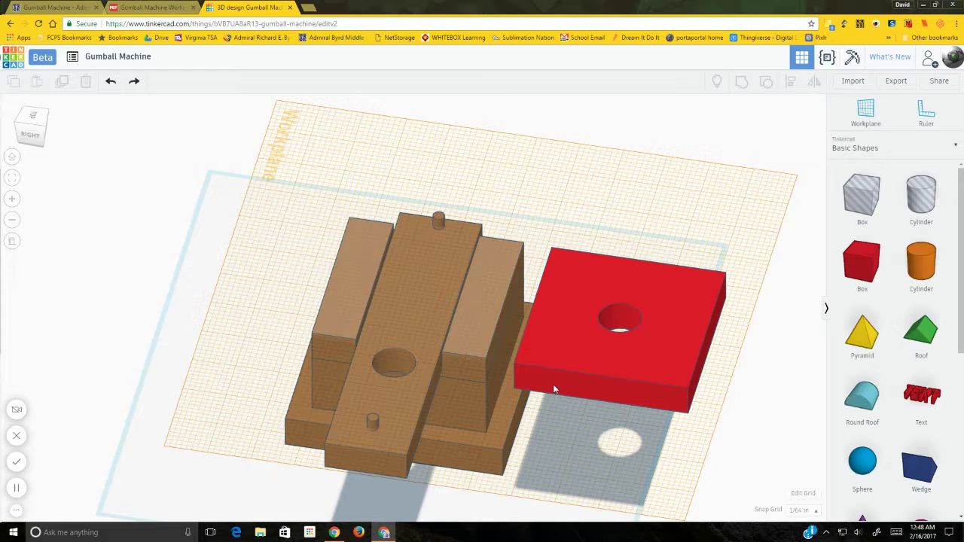
Step: From the top view, nudge the drilled red slab over the brown block stack until its edges line up with the outer edges of the side blocks
left_click(658, 312)
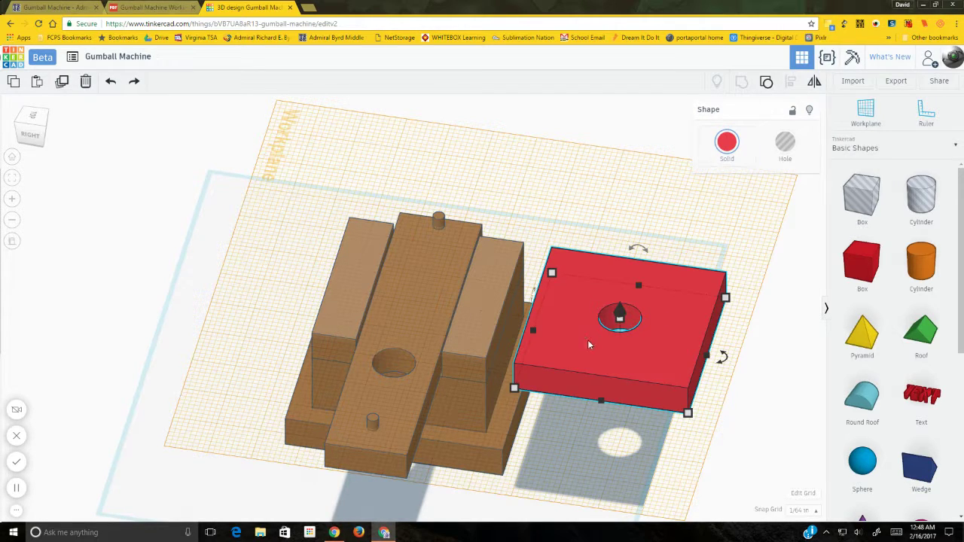
left_click(33, 116)
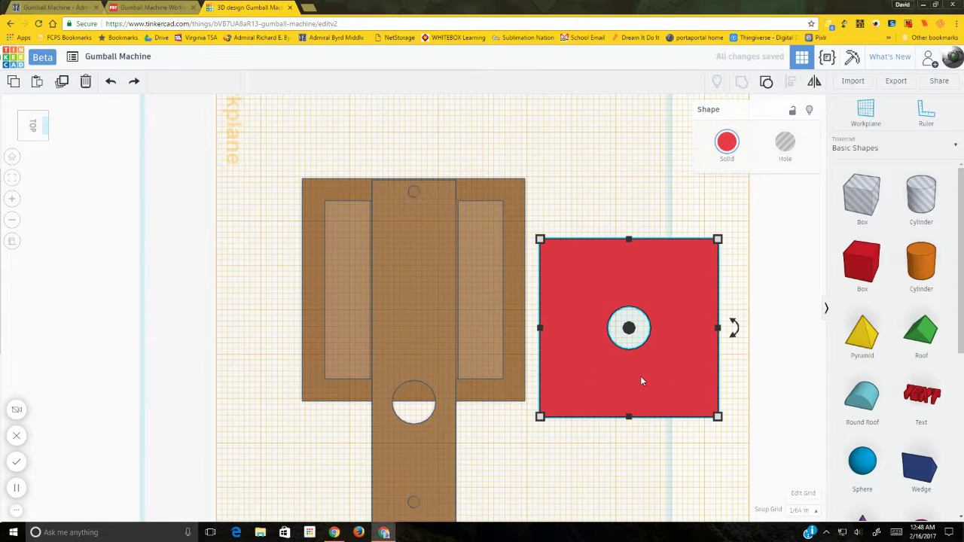
key("Up")
key("Up")
key("Up")
key("Up")
key("Up")
key("Up")
key("Up")
key("Up")
key("Up")
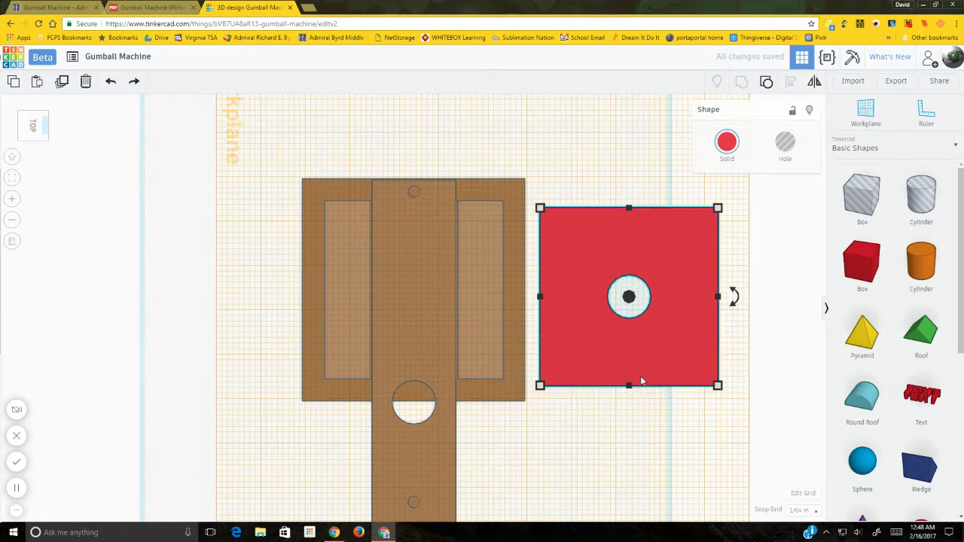
key("Left")
key("Left")
key("Left")
key("Left")
key("Left")
key("Left")
key("Left")
key("Left")
key("Left")
key("Left")
key("Left")
key("Left")
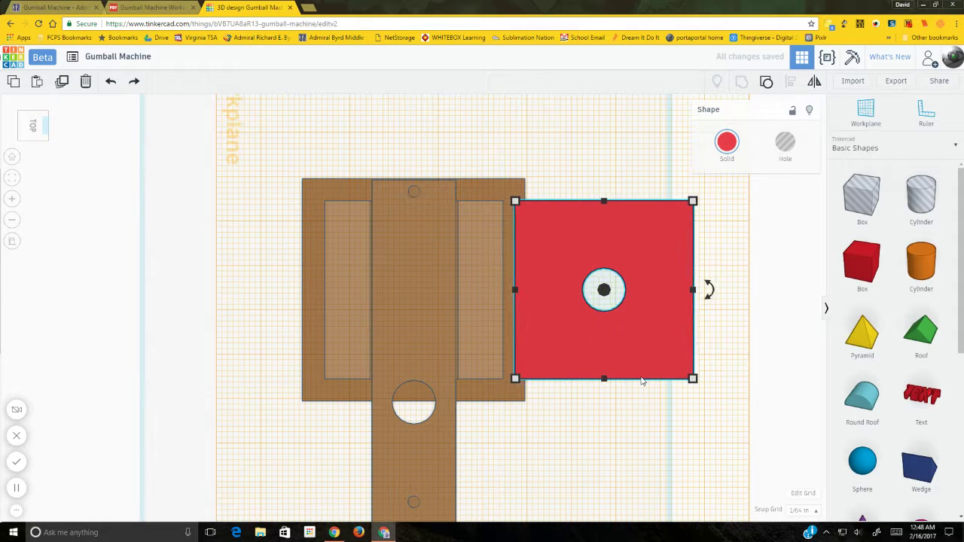
key("Left")
key("Left")
key("Left")
key("Left")
key("Left")
key("Left")
key("Left")
key("Left")
key("Left")
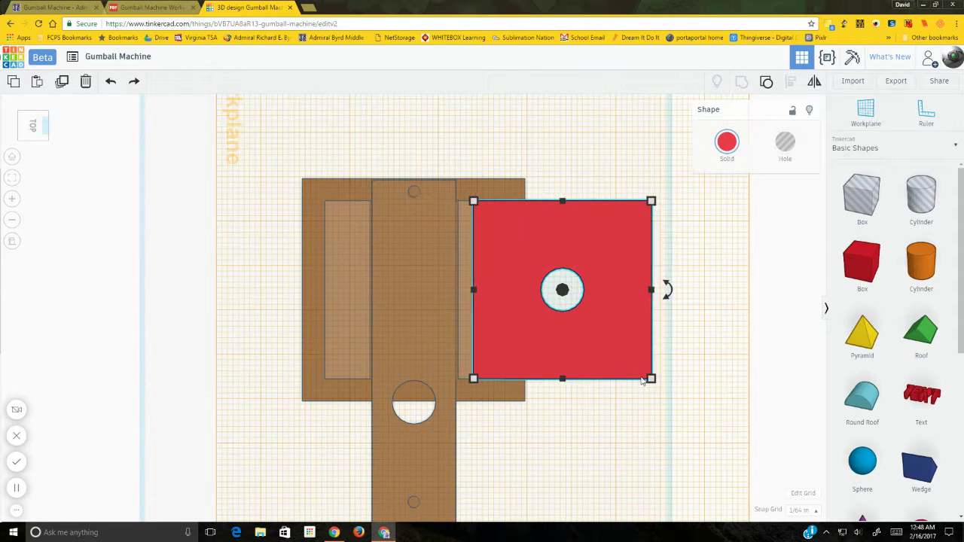
key("Left")
key("Left")
key("Left")
key("Left")
key("Left")
key("Left")
key("Left")
key("Left")
key("Left")
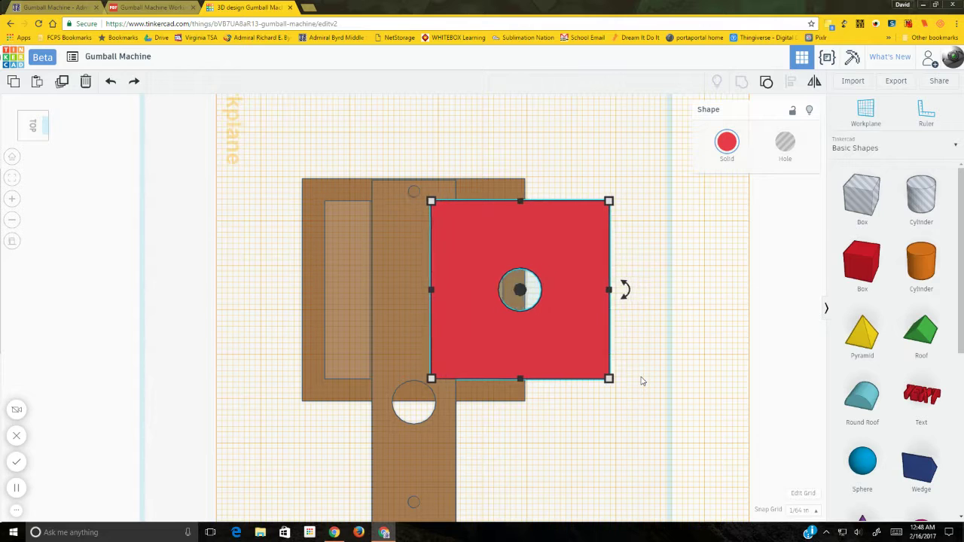
key("Left")
key("Left")
key("Left")
key("Left")
key("Left")
key("Left")
key("Left")
key("Left")
key("Left")
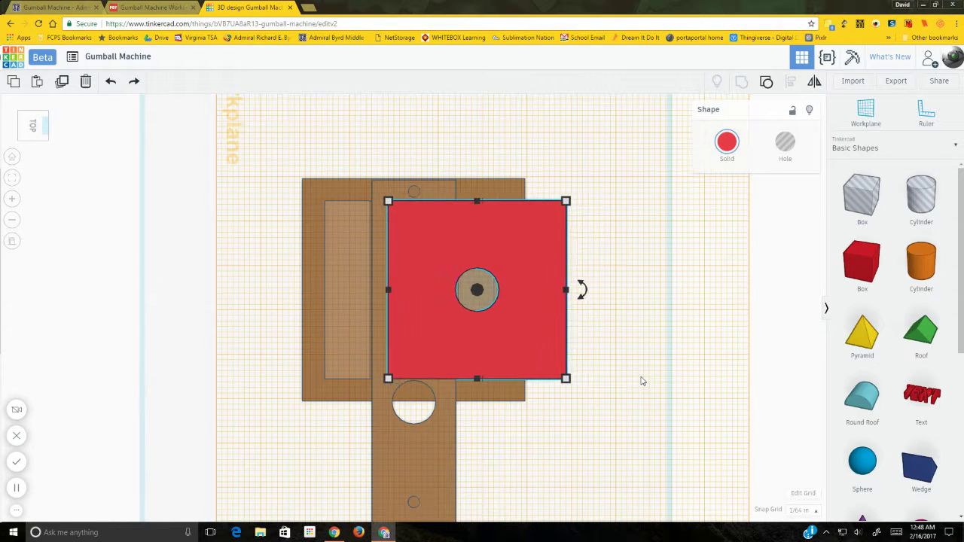
key("Left")
key("Left")
key("Left")
key("Left")
key("Left")
key("Left")
key("Left")
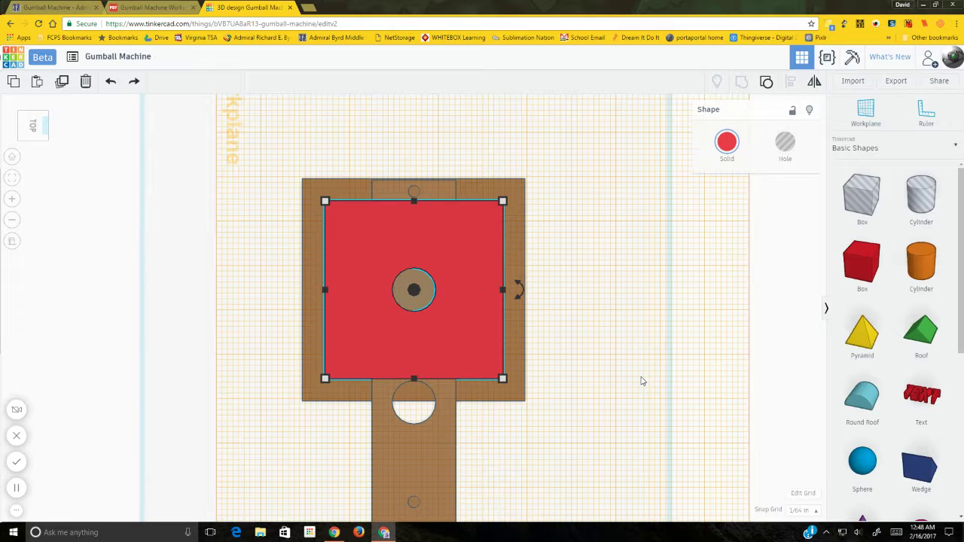
left_click(642, 381)
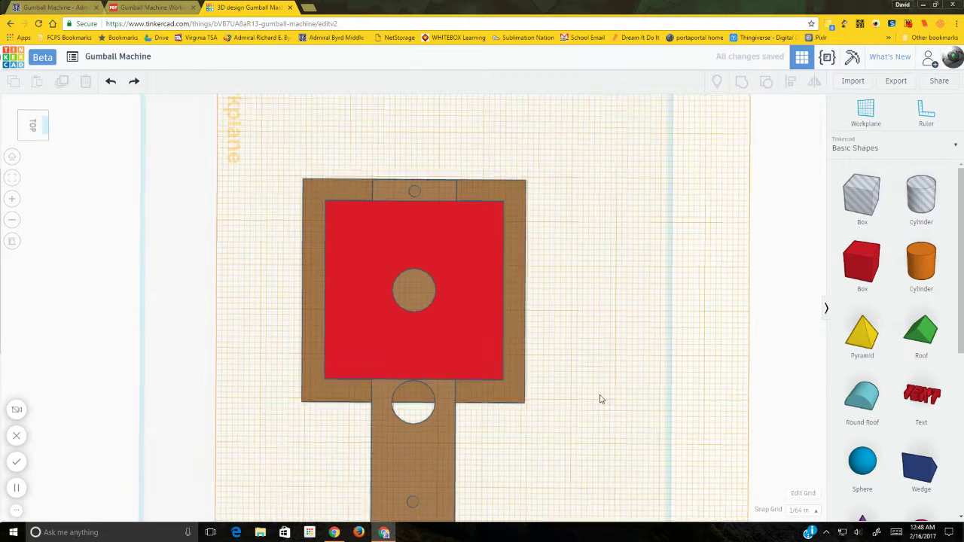
Step: Ungroup the brown body and its nested group, and select the upper side block beneath the red slab
right_click_drag(598, 398, 602, 269)
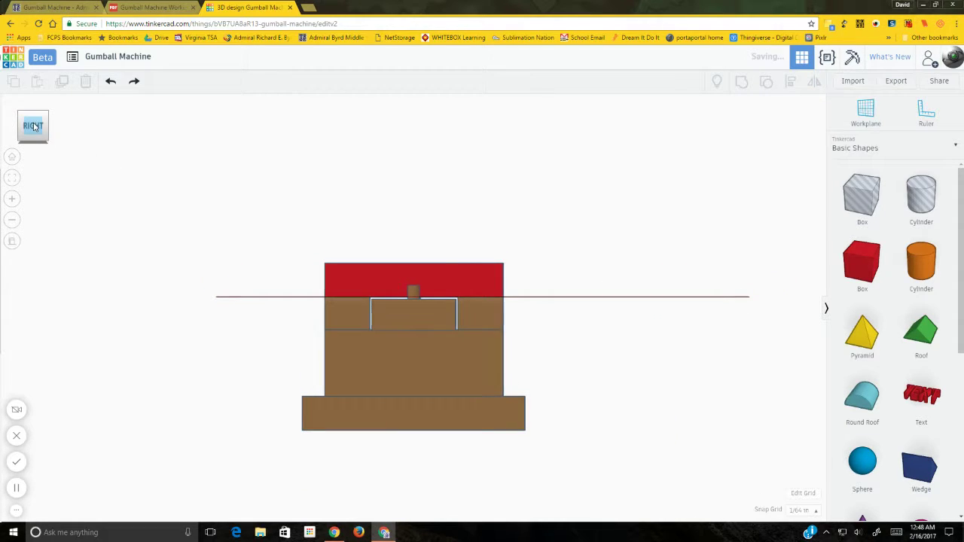
scroll(515, 294, "up", 2)
scroll(515, 294, "up", 5)
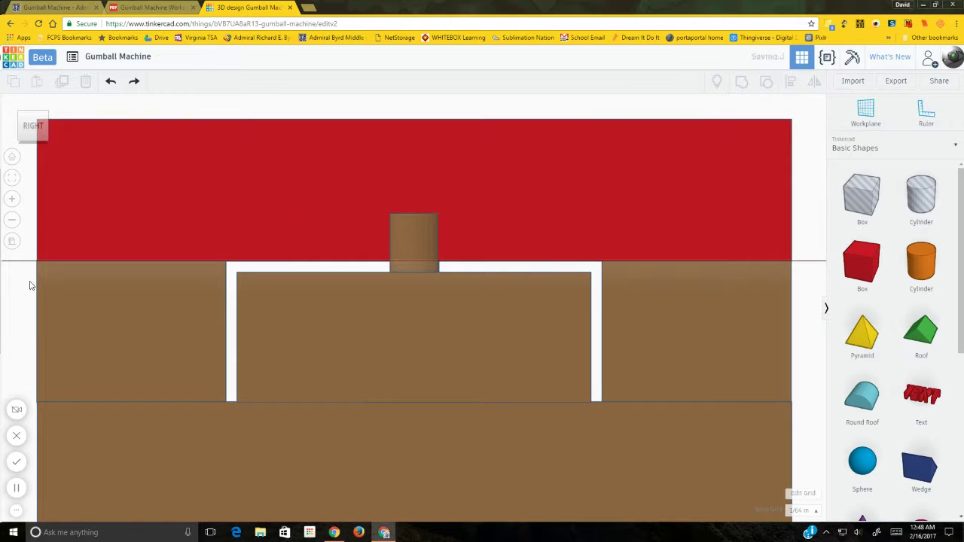
right_click_drag(28, 279, 40, 259)
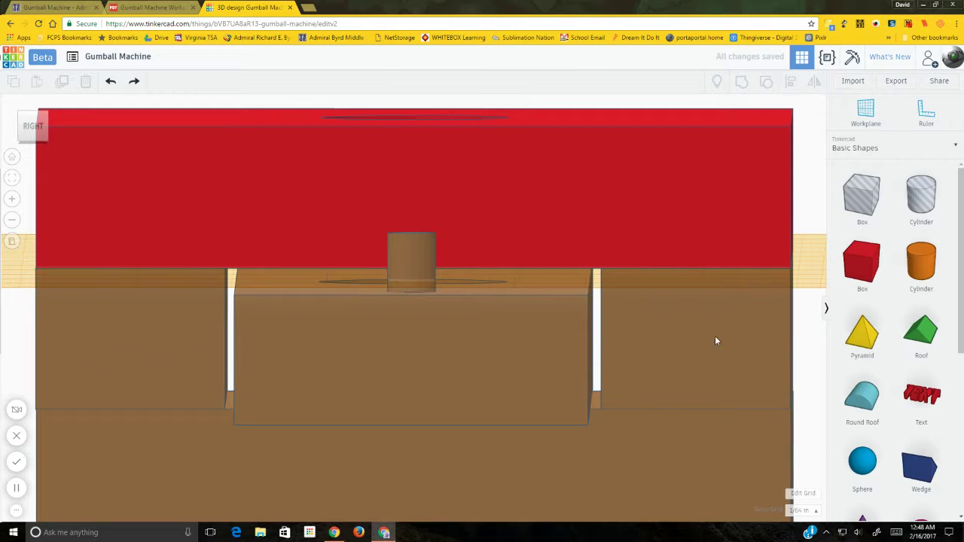
right_click_drag(801, 338, 748, 342)
left_click(749, 342)
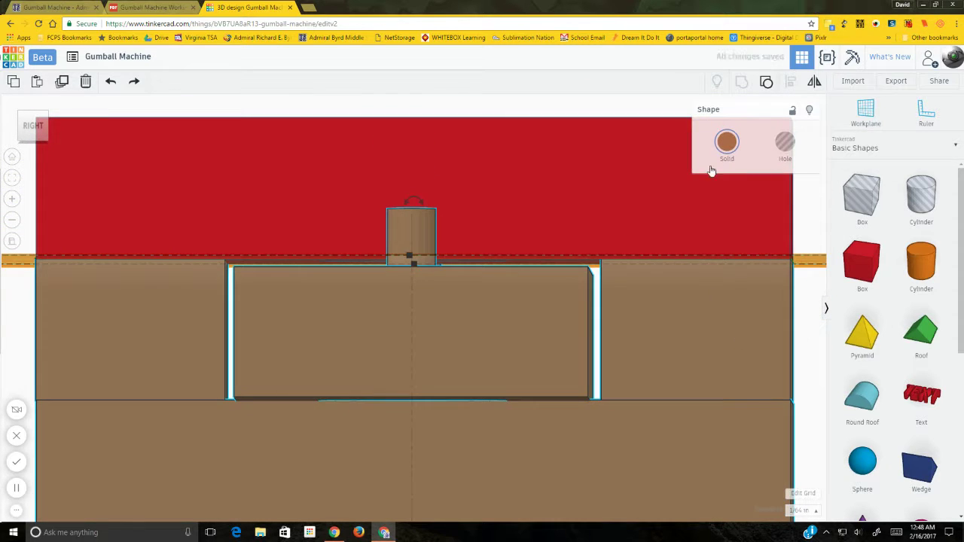
key("Escape")
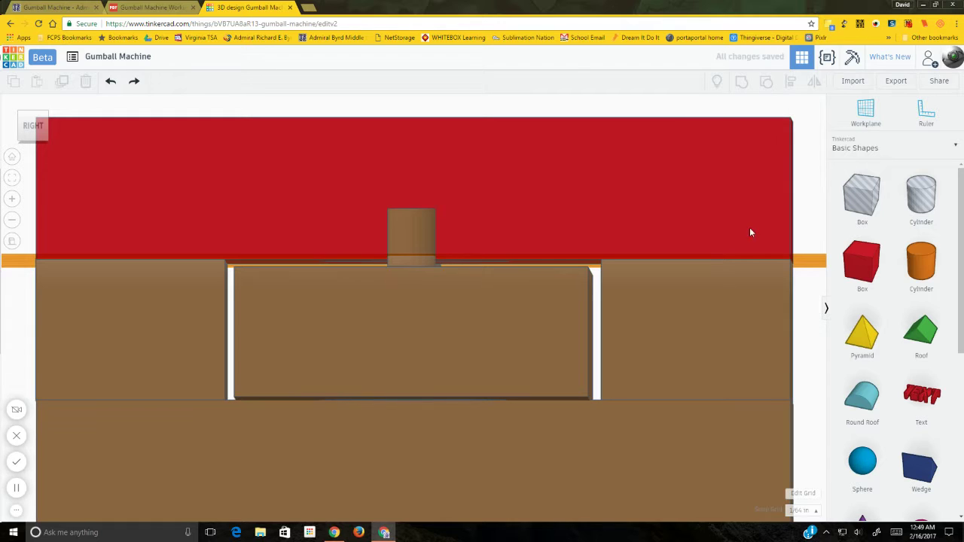
left_click(148, 323)
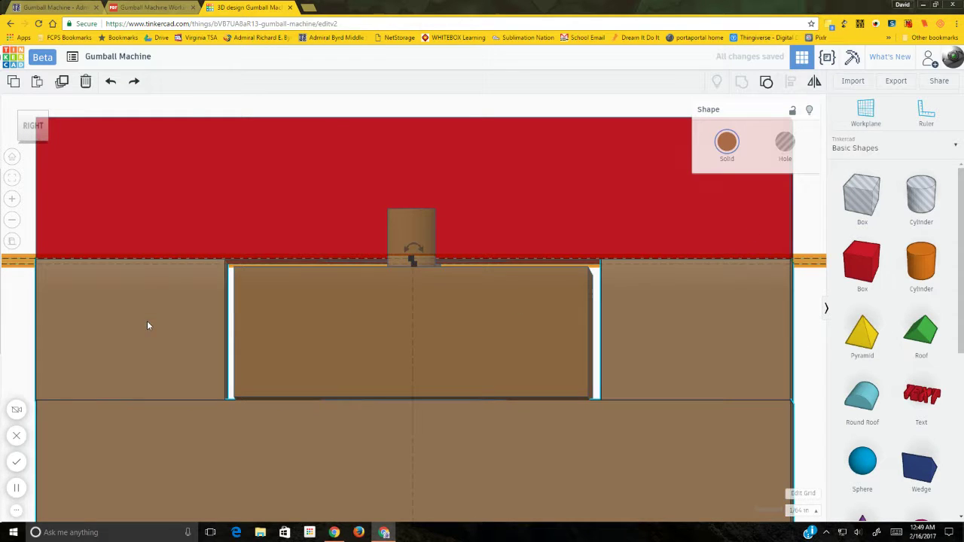
left_click(764, 83)
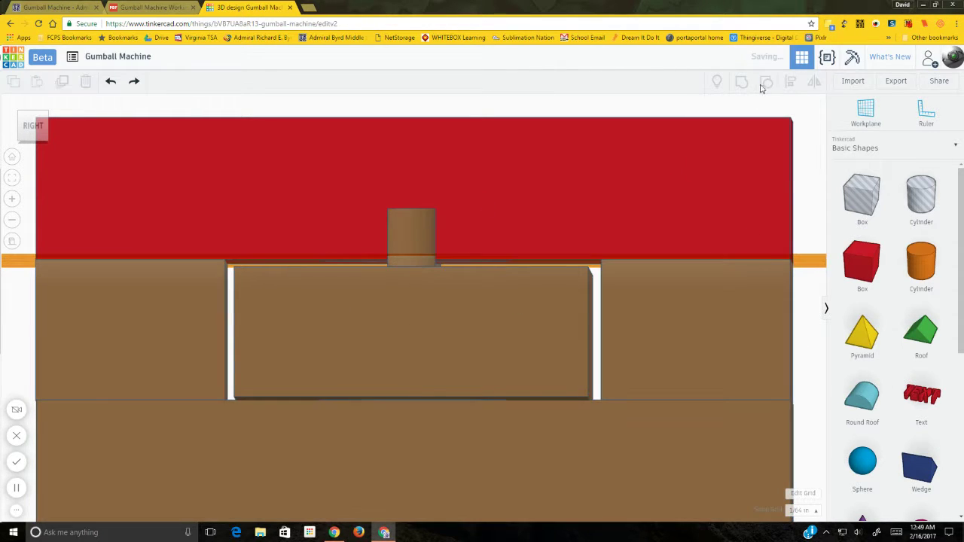
left_click(148, 341)
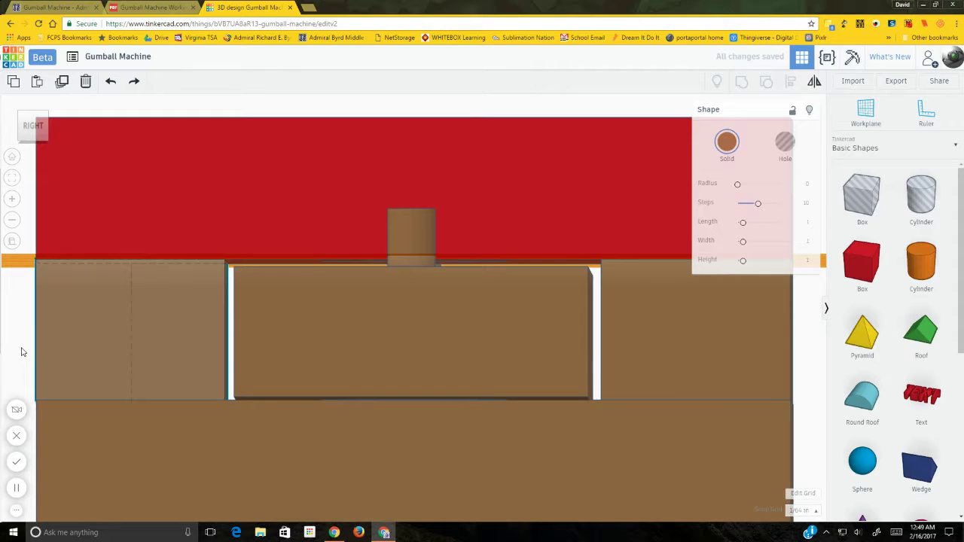
Step: Examine the outer corner joint between the selected brown side block and the red slab up close in the right-side view
right_click_drag(30, 350, 23, 342)
left_click(28, 139)
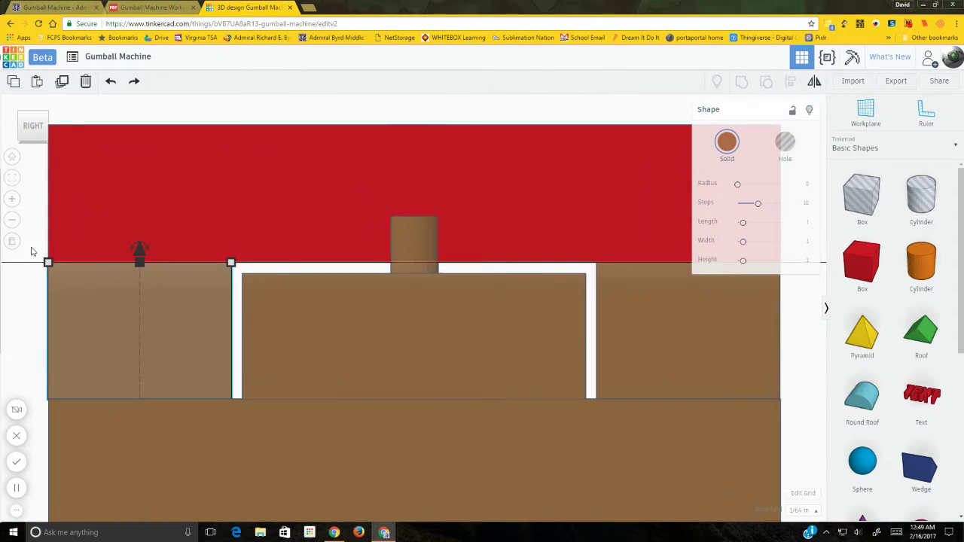
middle_click_drag(41, 254, 319, 260)
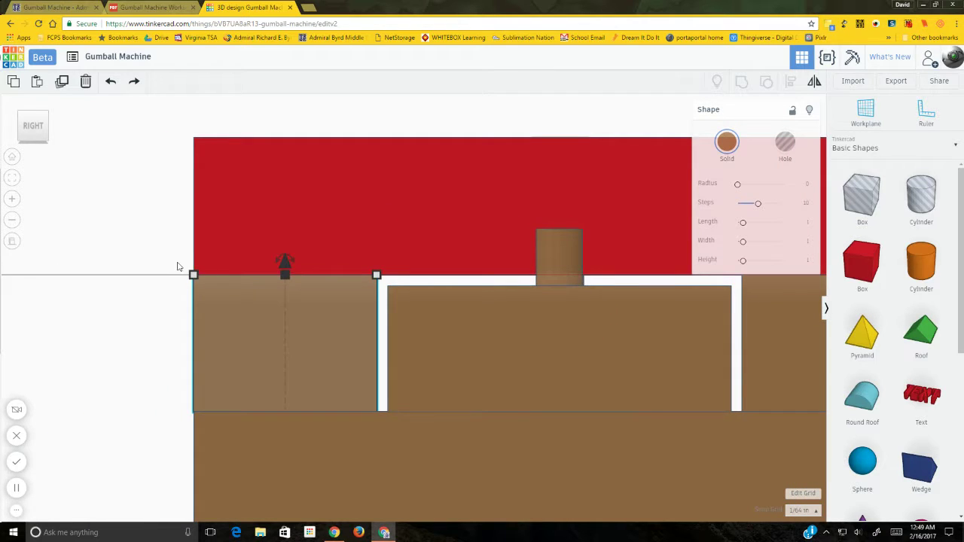
scroll(180, 271, "up", 2)
scroll(181, 284, "up", 3)
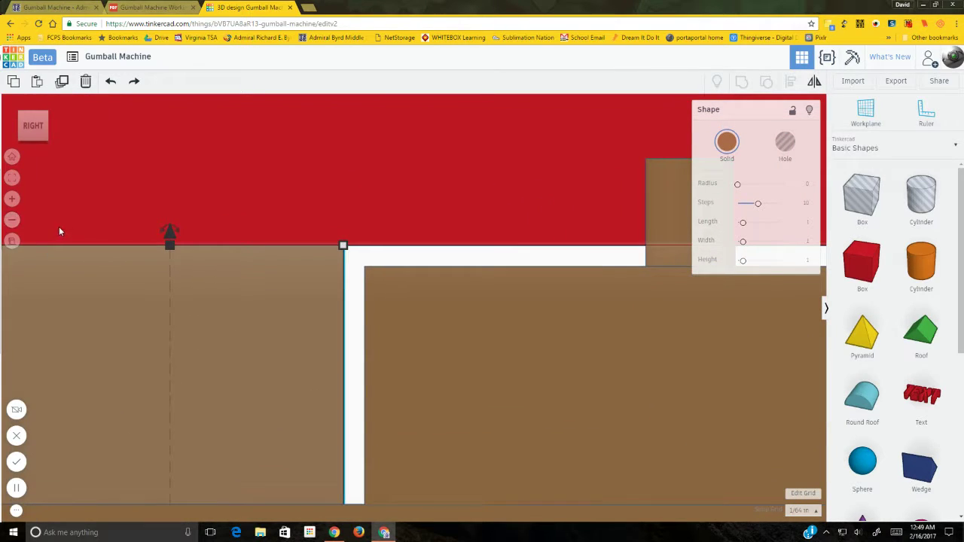
middle_click_drag(131, 241, 418, 232)
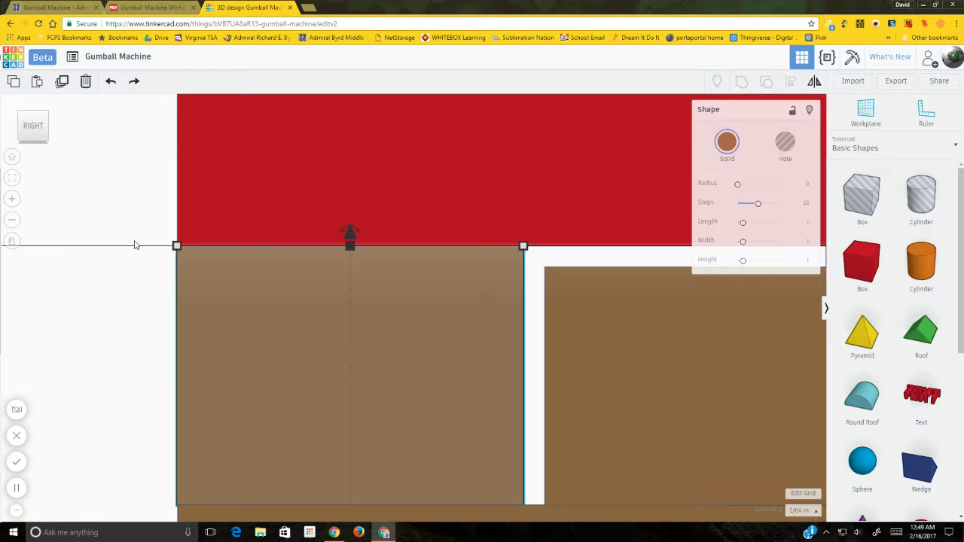
scroll(119, 244, "up", 2)
scroll(119, 239, "down", 3)
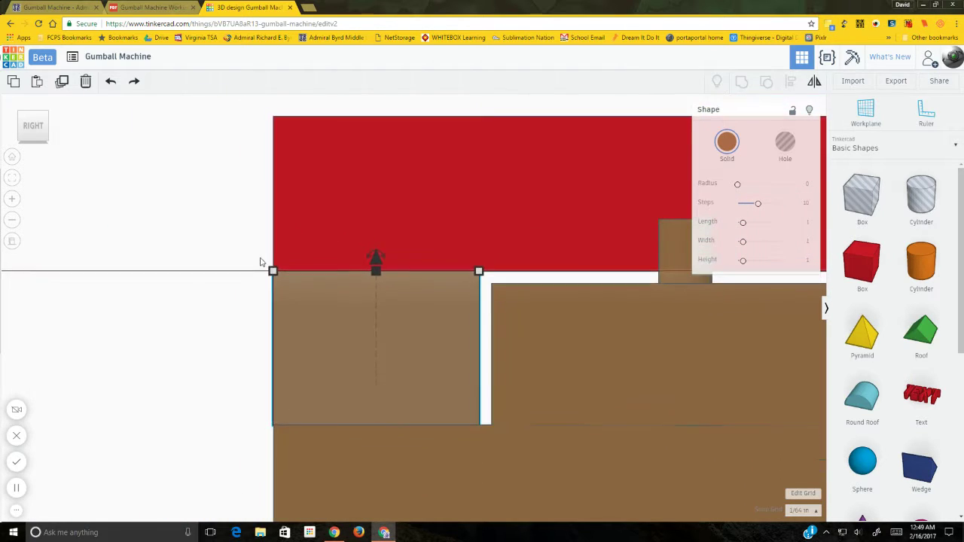
scroll(236, 267, "up", 1)
left_click(14, 199)
left_click(11, 199)
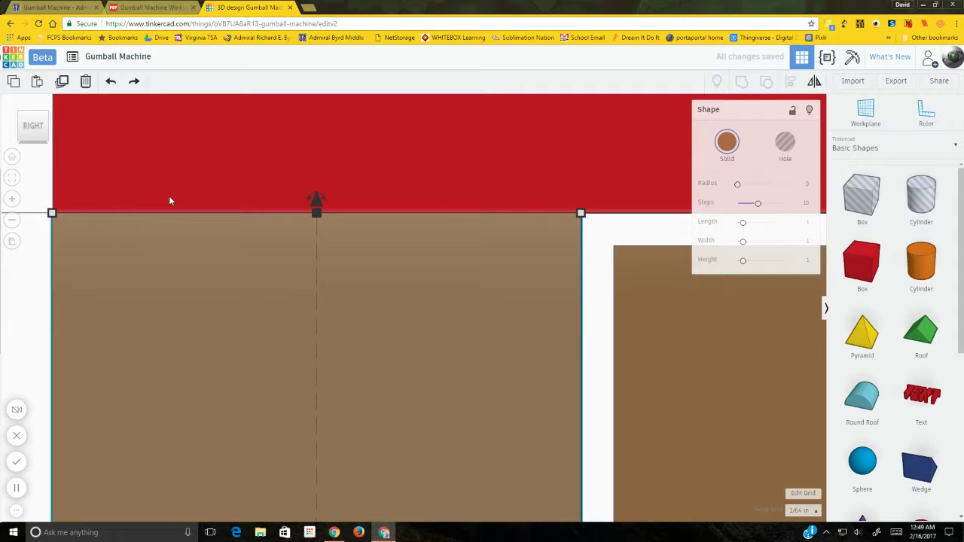
middle_click_drag(169, 200, 525, 191)
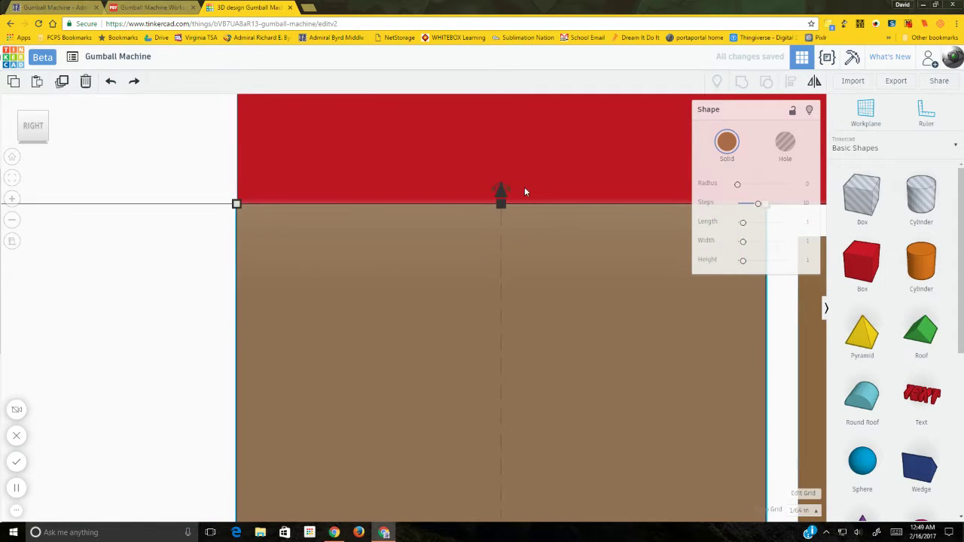
left_click(218, 232)
left_click(263, 230)
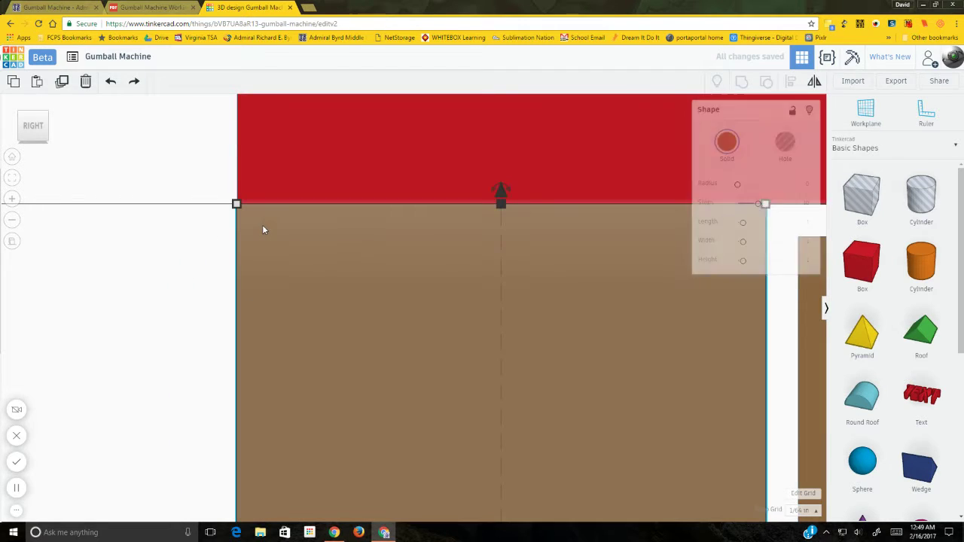
Step: Turn the snap grid off and reselect the brown side block beneath the red slab
left_click(803, 510)
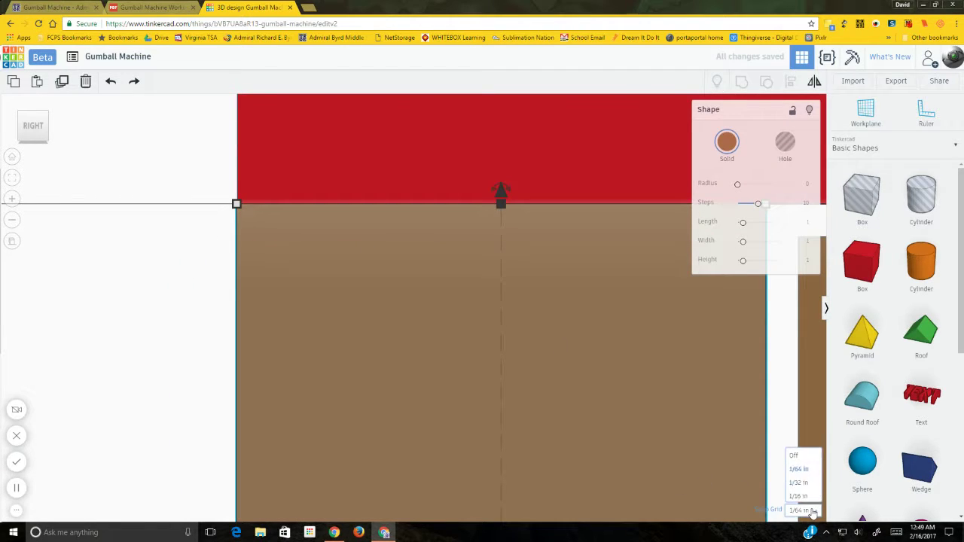
left_click(803, 412)
left_click(173, 329)
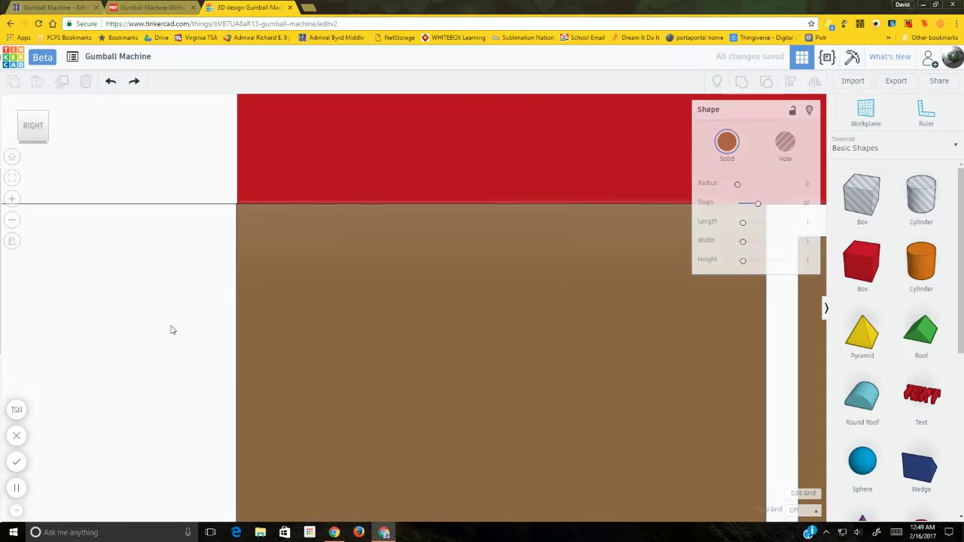
left_click(270, 320)
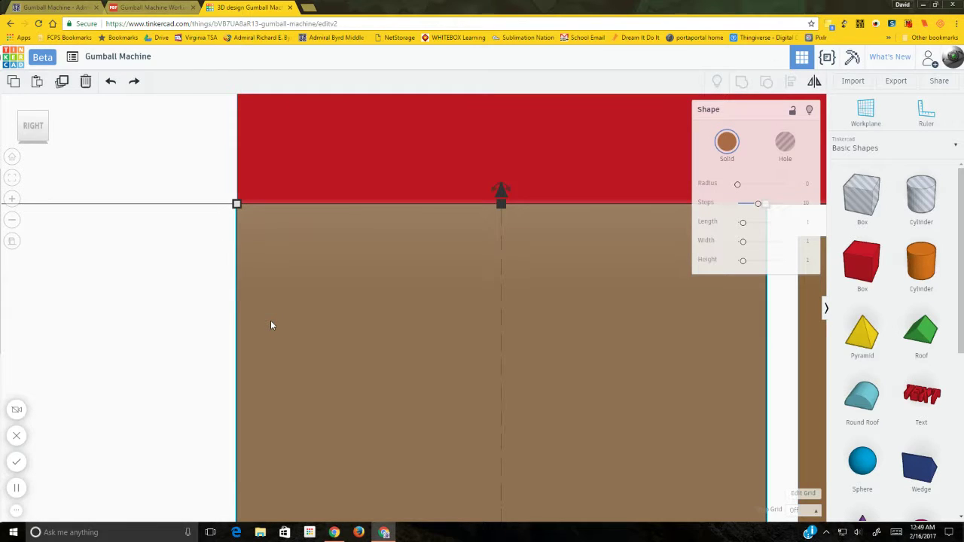
left_click(169, 317)
left_click(292, 311)
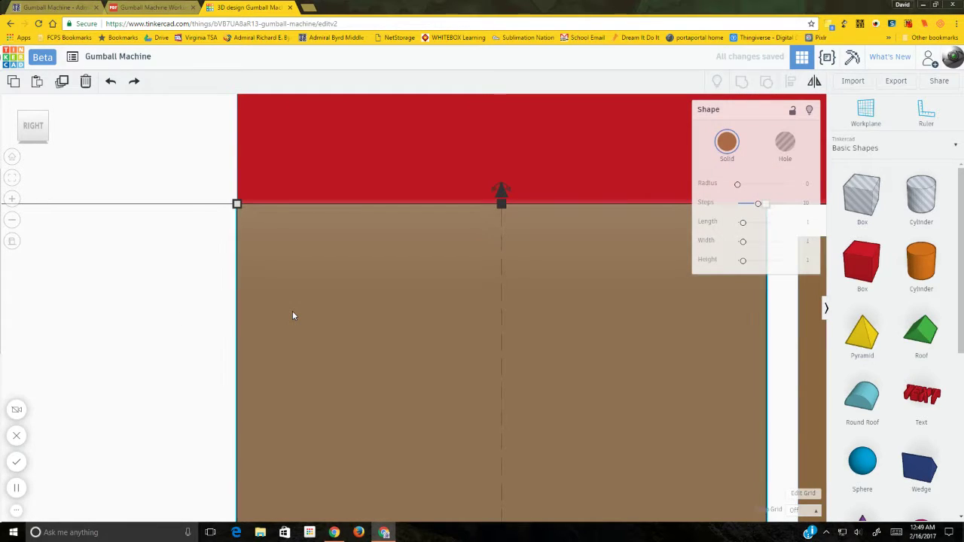
Step: Examine how the outer edges of the side block and the lower brown block line up with the red slab, selecting the lower block to check
left_click(183, 316)
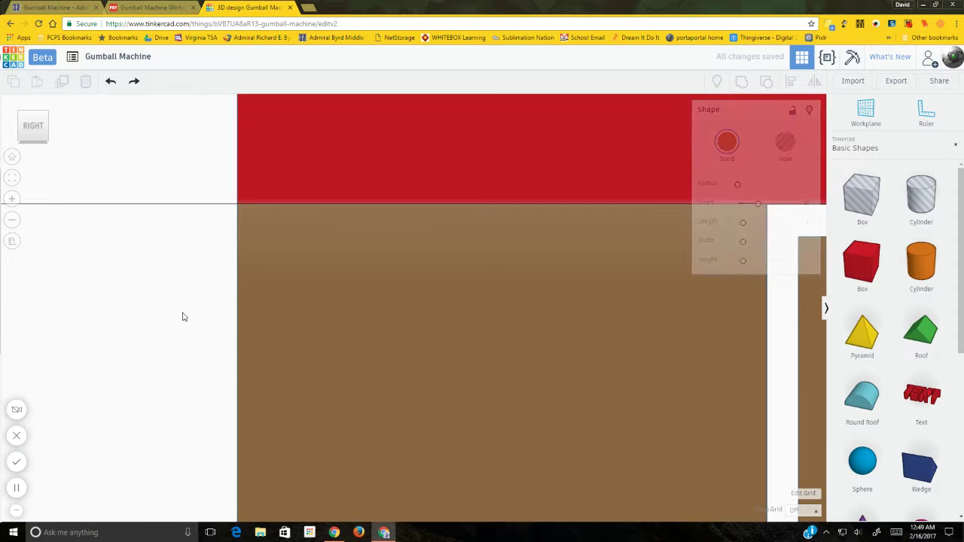
scroll(258, 196, "up", 2)
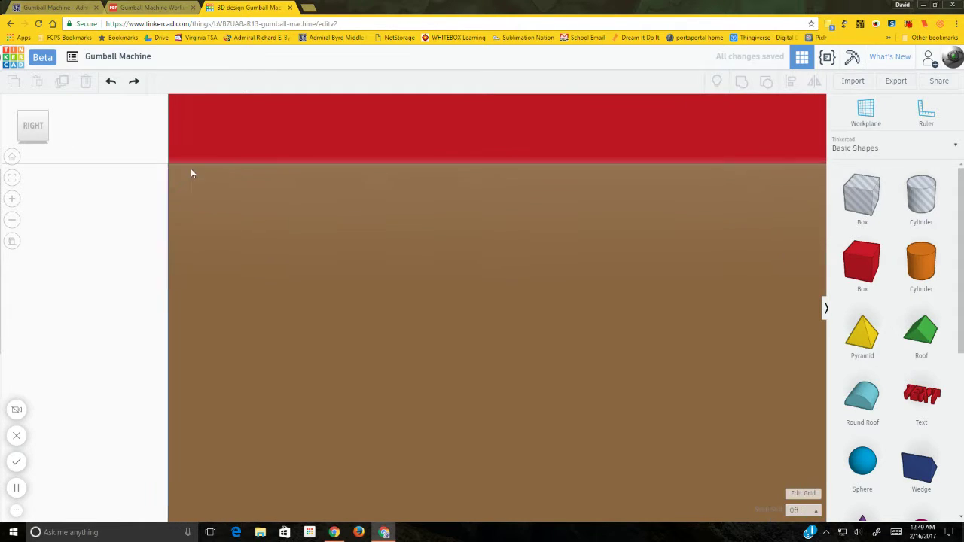
scroll(162, 193, "down", 4)
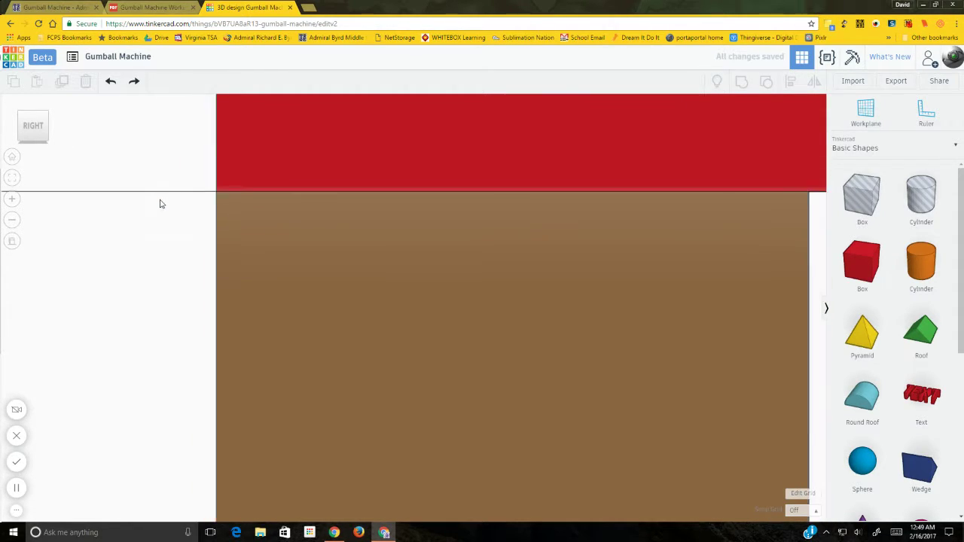
scroll(217, 343, "down", 4)
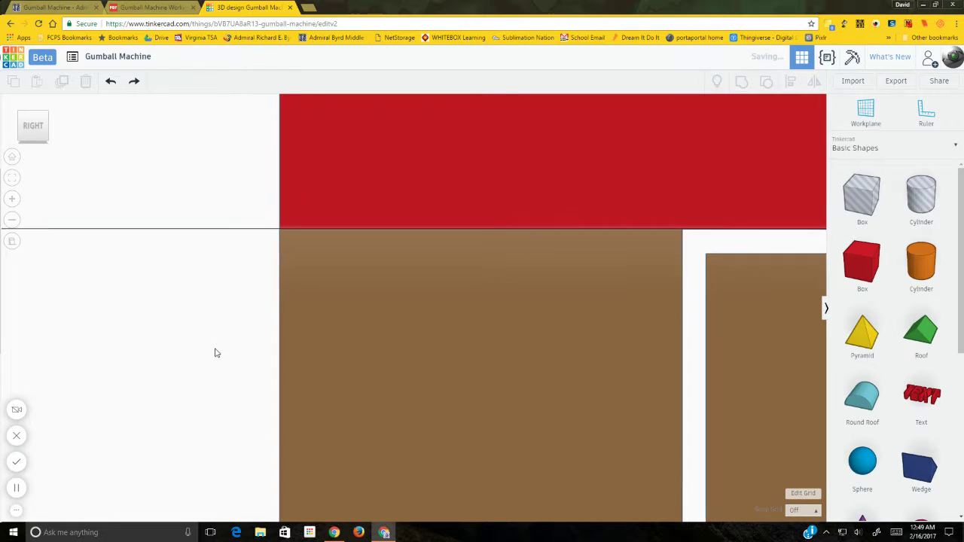
scroll(365, 431, "up", 2)
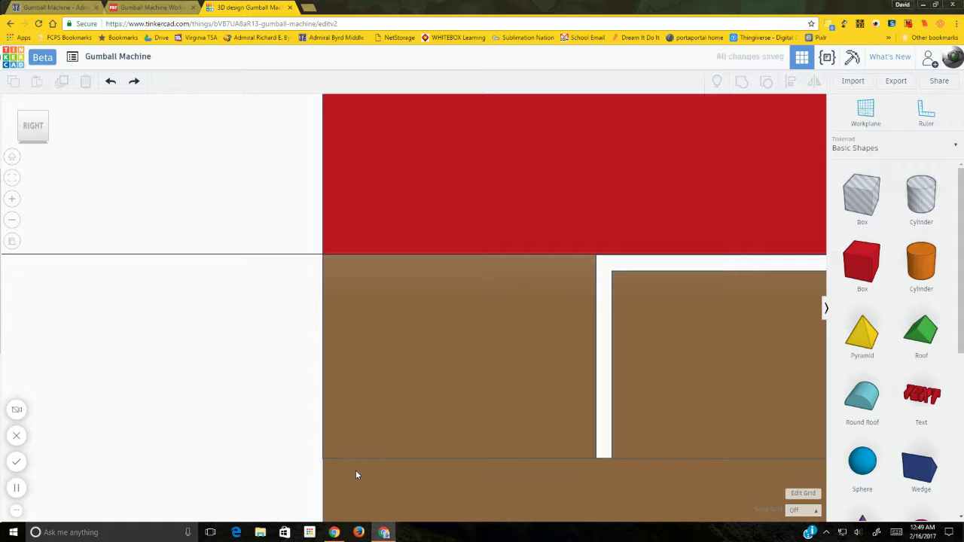
left_click(354, 474)
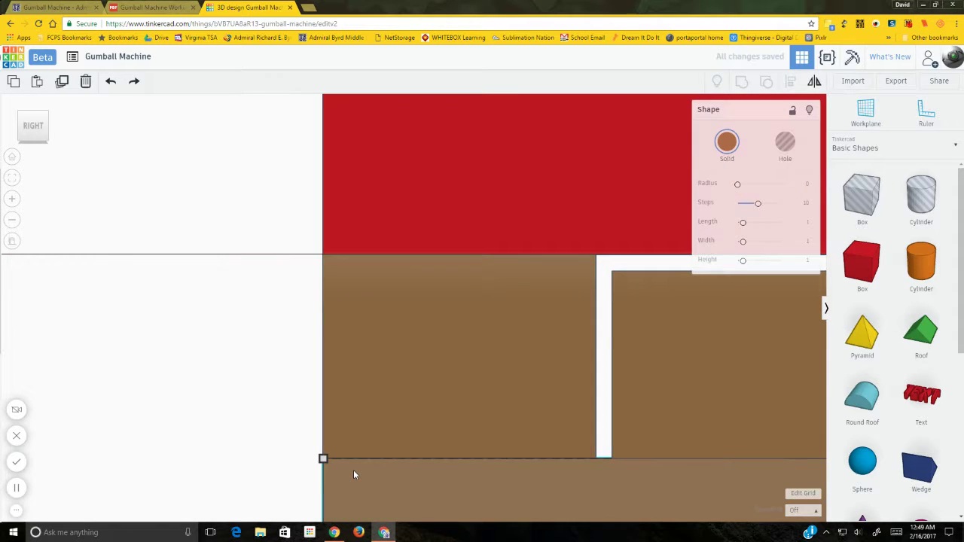
left_click(195, 430)
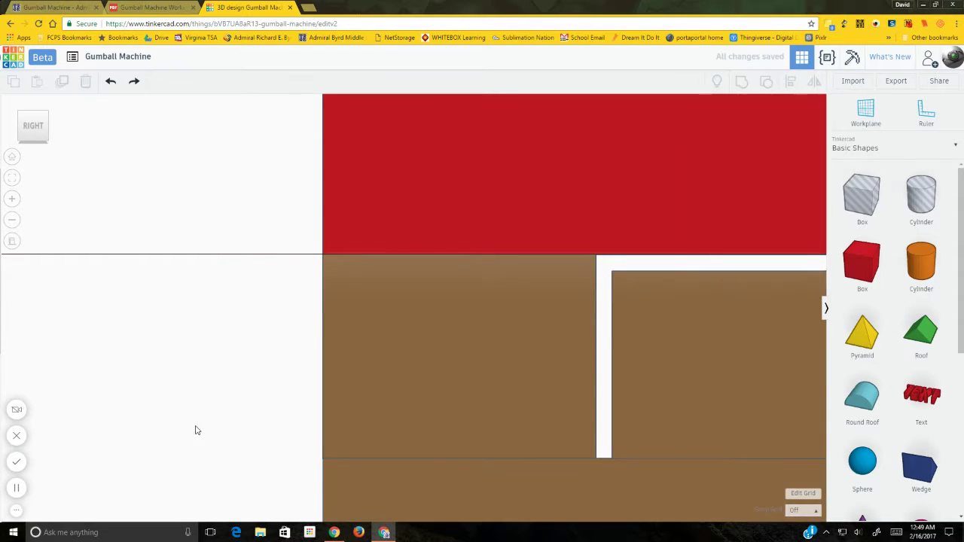
left_click(335, 481)
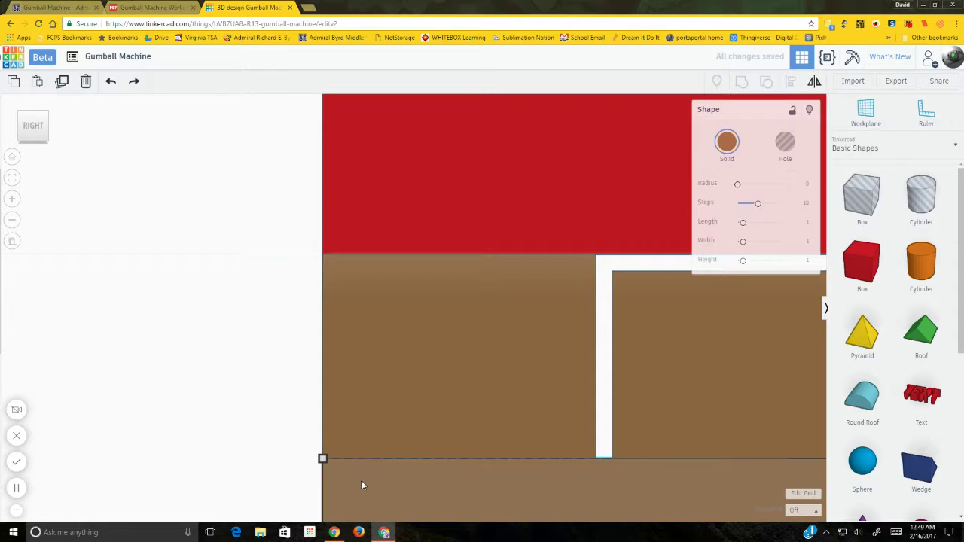
left_click(221, 451)
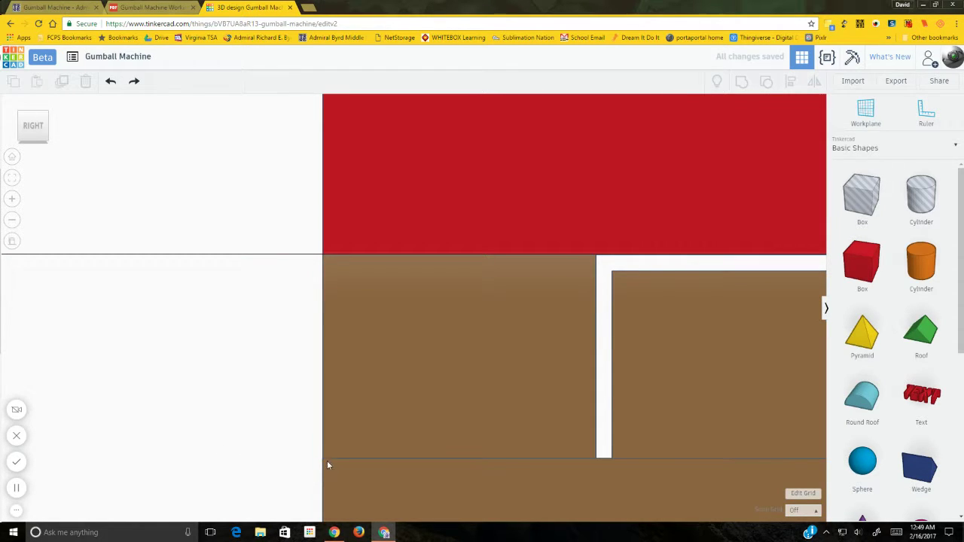
left_click(344, 473)
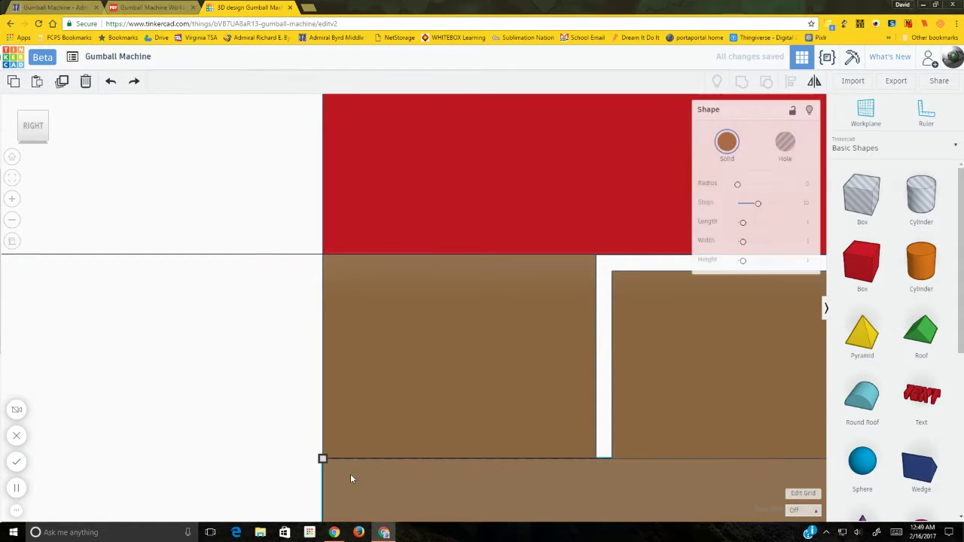
left_click(153, 476)
scroll(317, 482, "up", 2)
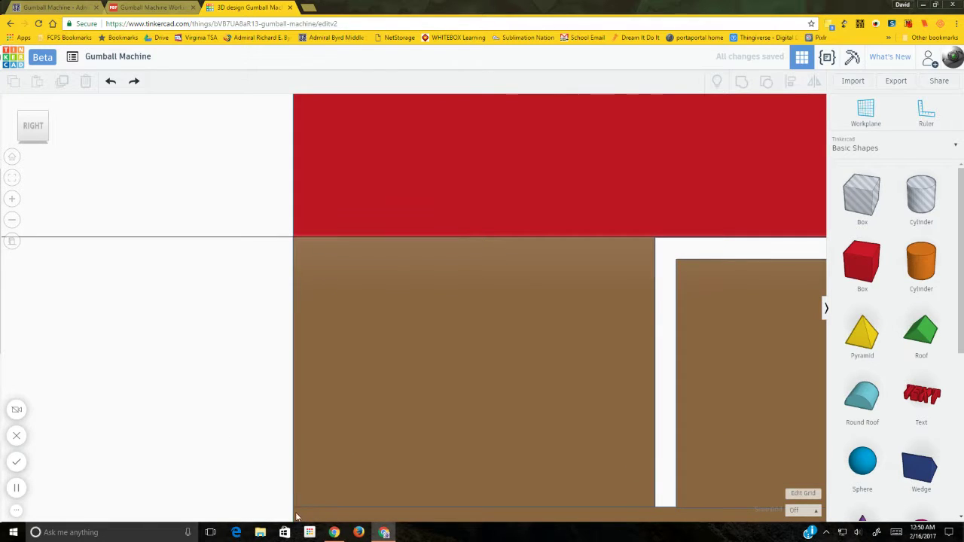
Step: Examine the opposite side block's outer edge against the red slab, selecting that block to check its alignment
scroll(234, 258, "down", 5)
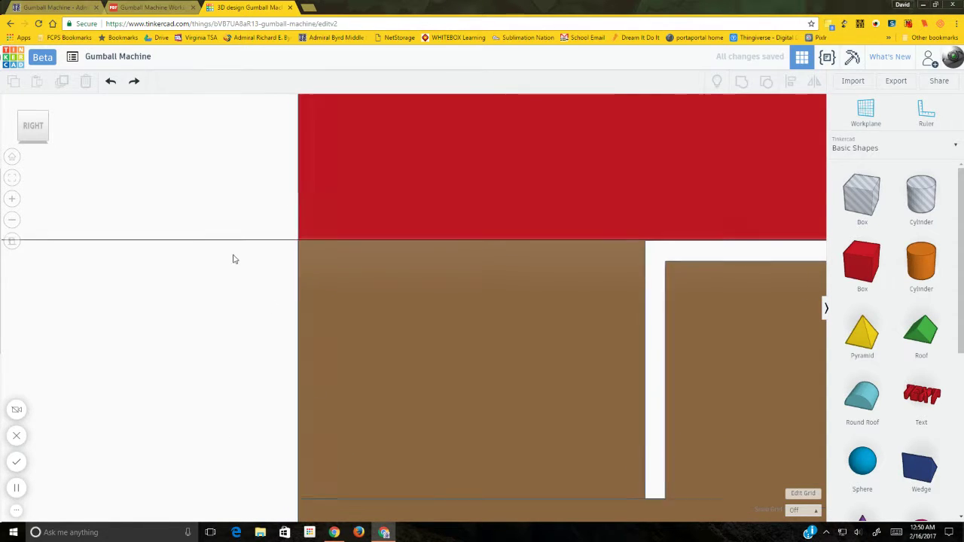
scroll(415, 317, "down", 2)
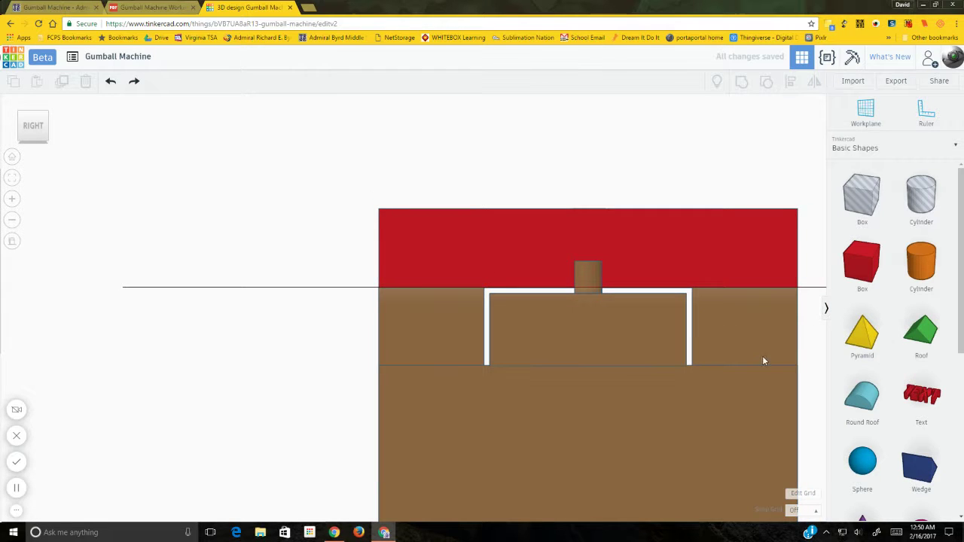
middle_click_drag(763, 361, 415, 355)
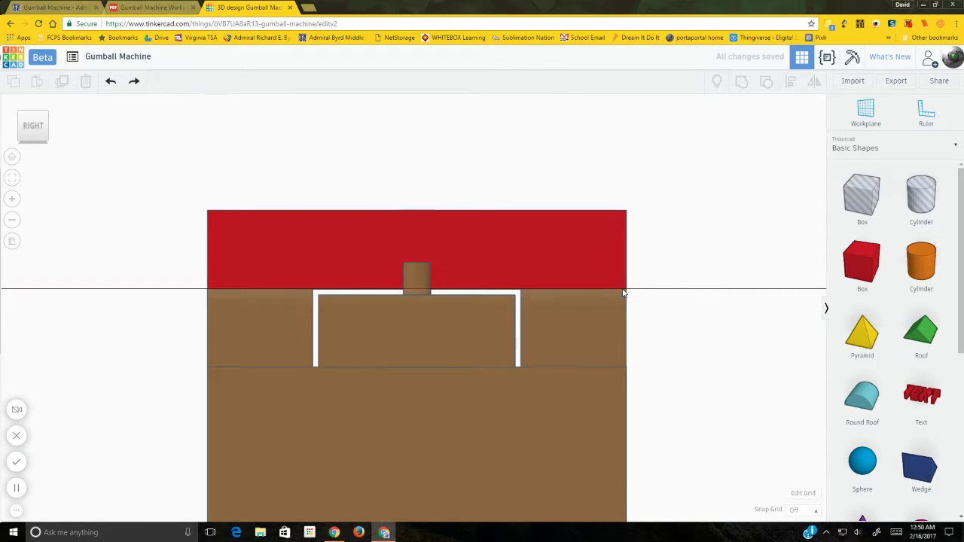
scroll(678, 279, "up", 4)
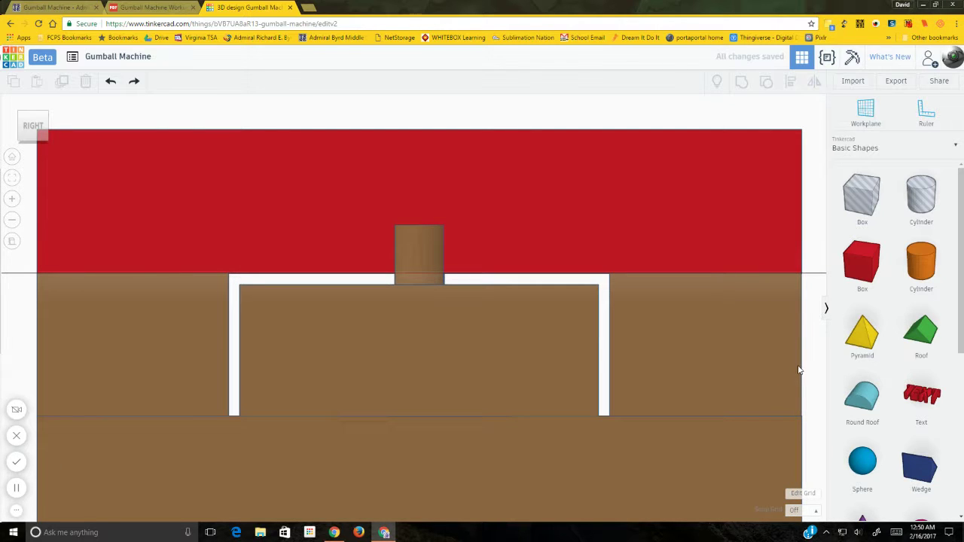
left_click(768, 376)
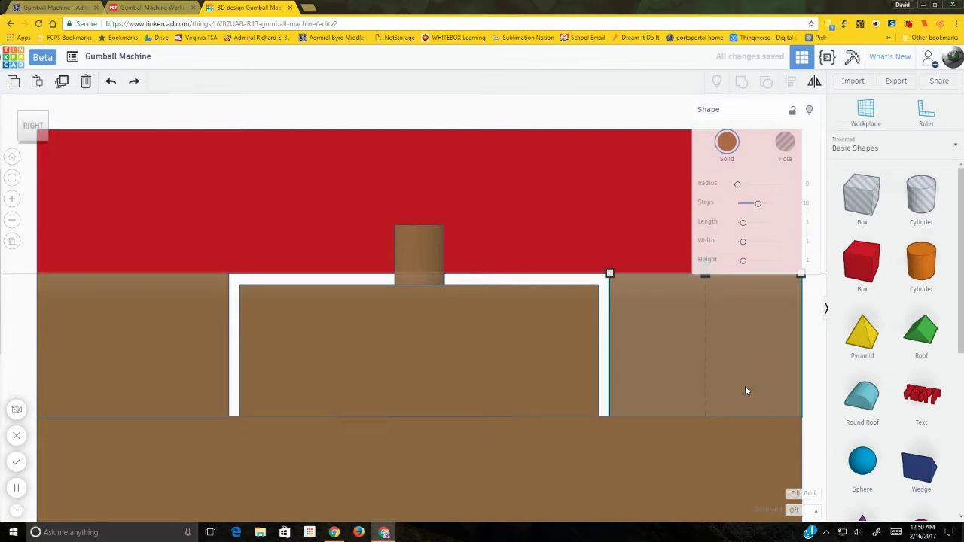
left_click(811, 384)
middle_click_drag(712, 381, 267, 380)
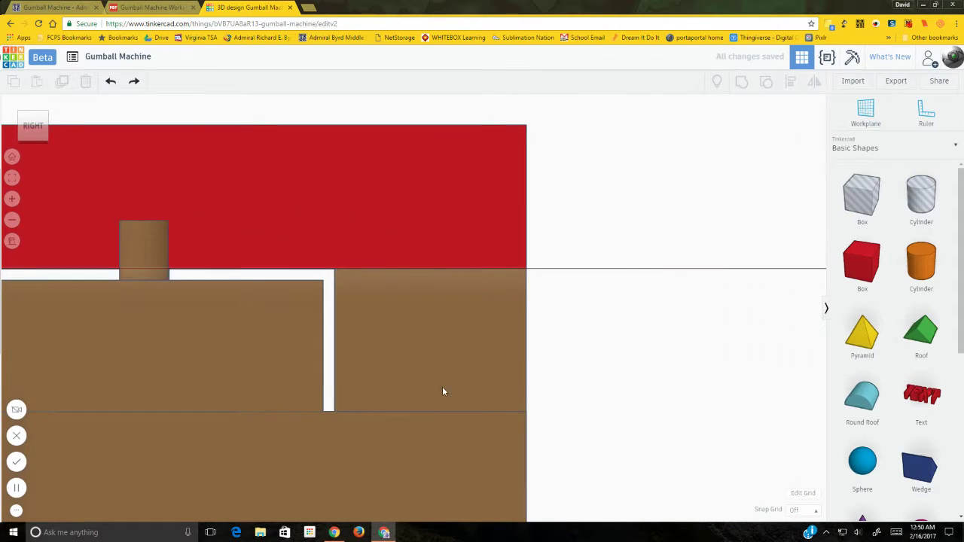
scroll(540, 366, "up", 5)
scroll(583, 360, "down", 2)
left_click(571, 349)
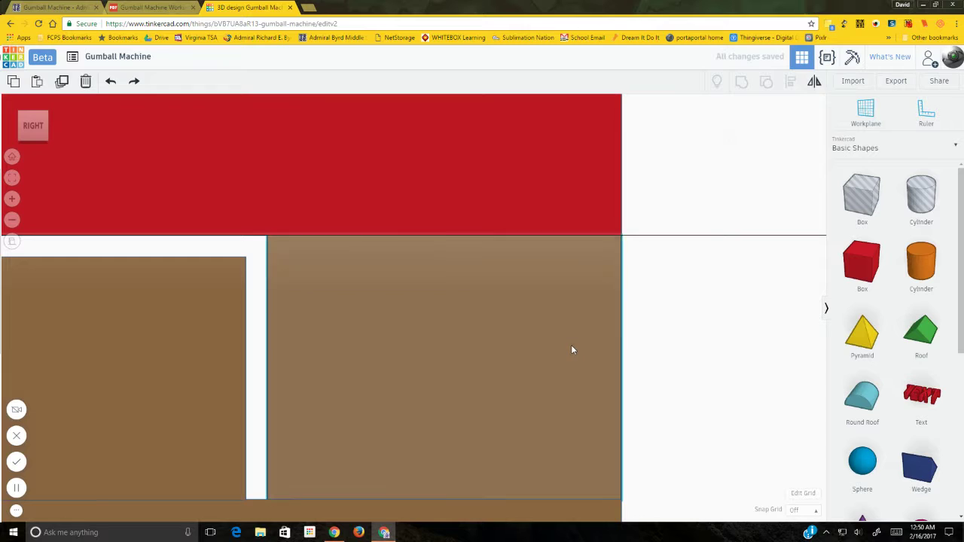
left_click(683, 332)
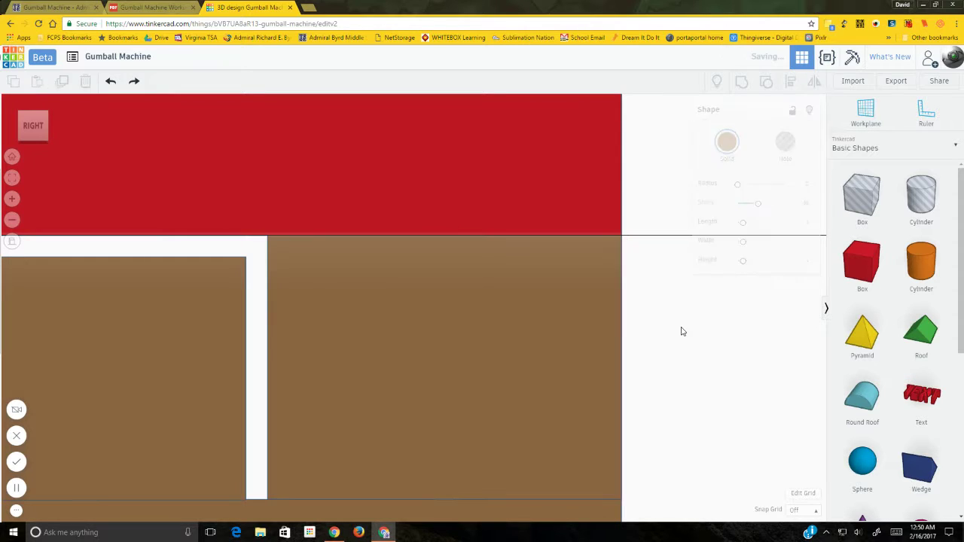
left_click(569, 387)
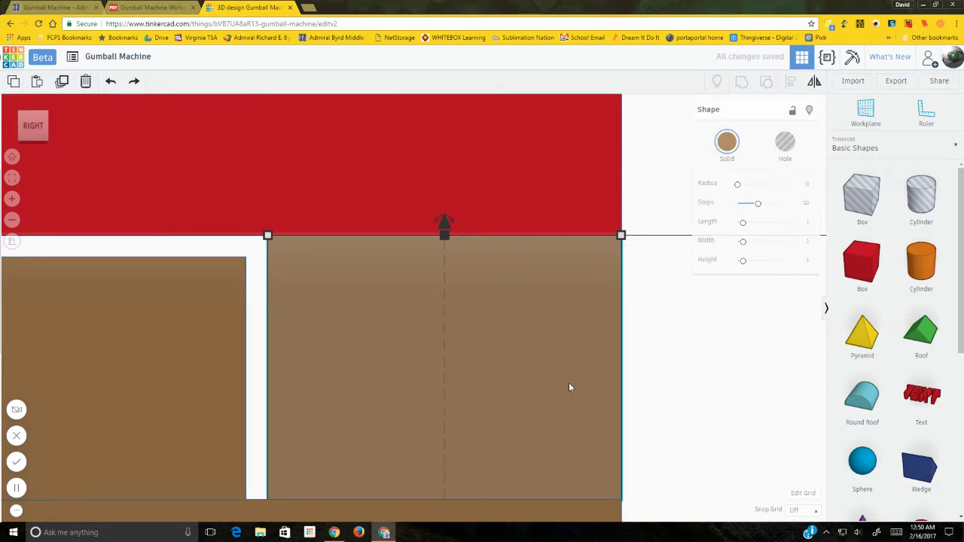
left_click(676, 376)
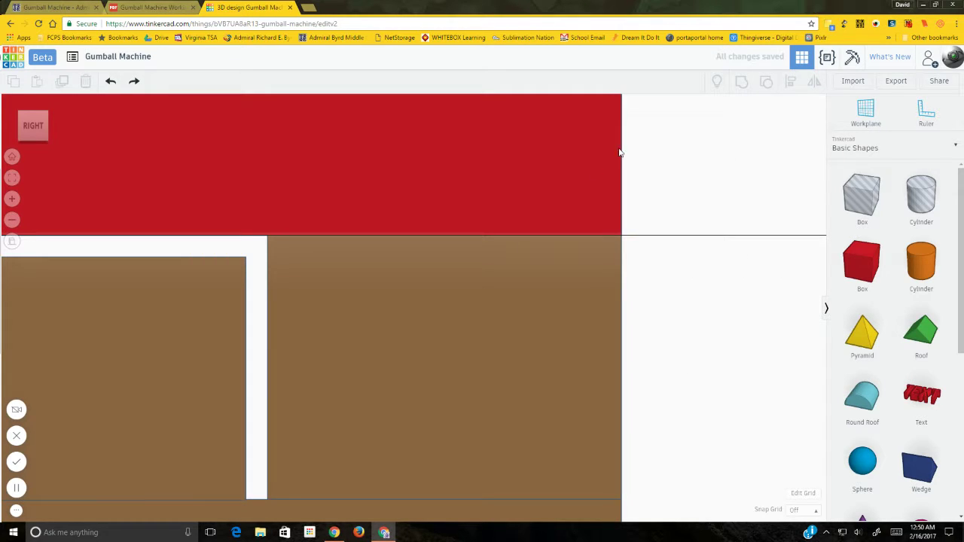
scroll(619, 153, "down", 8)
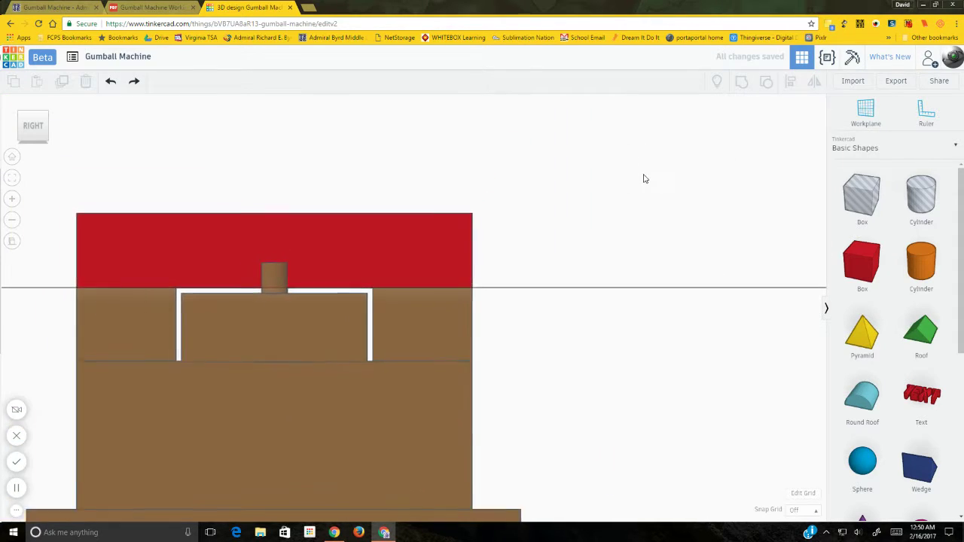
scroll(644, 179, "down", 2)
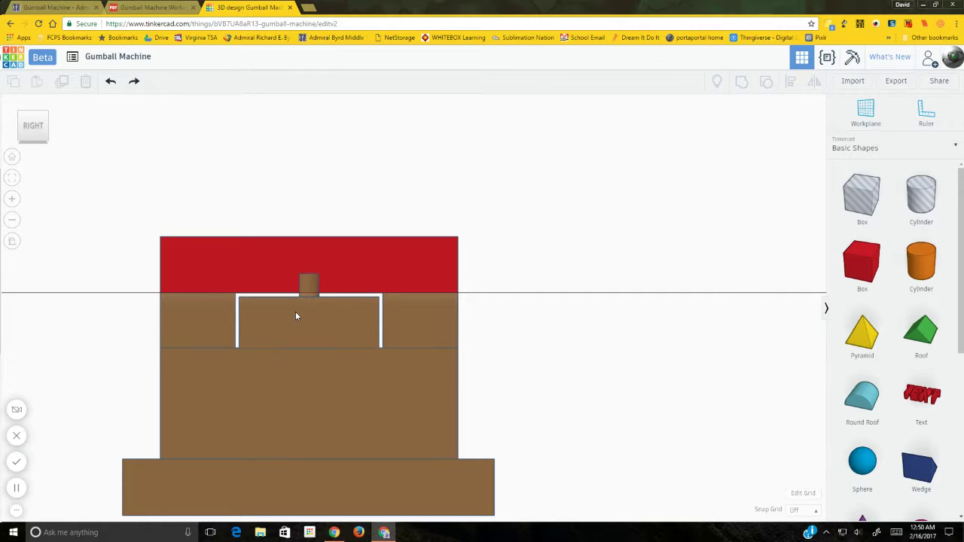
Step: Group all the machine's parts, including the red top slab, into one body and colour it brown
right_click_drag(568, 247, 510, 272)
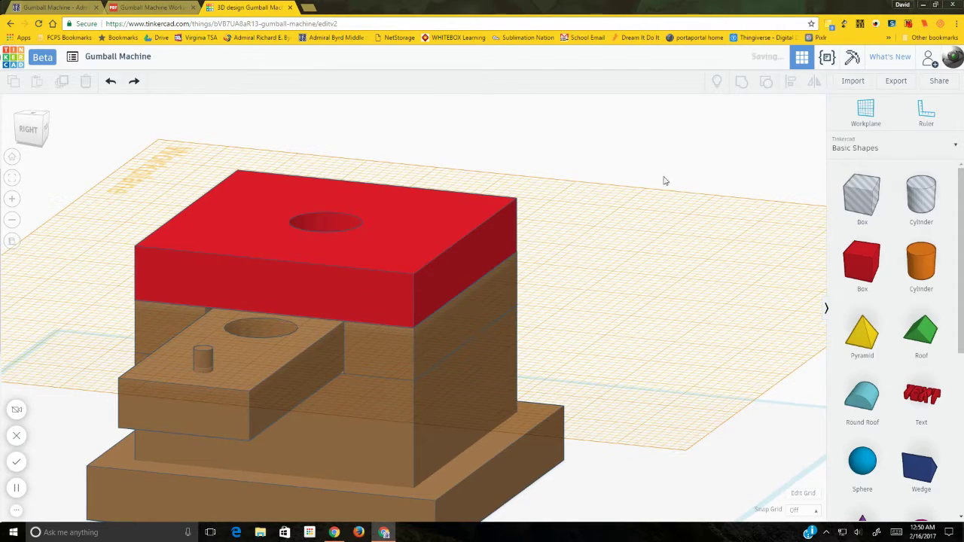
scroll(678, 173, "down", 5)
left_click_drag(149, 198, 608, 470)
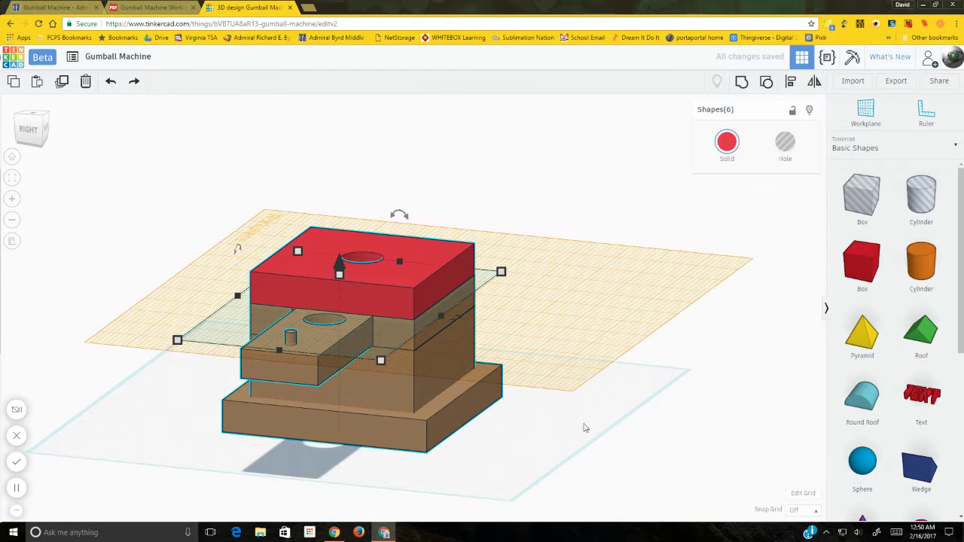
left_click(742, 83)
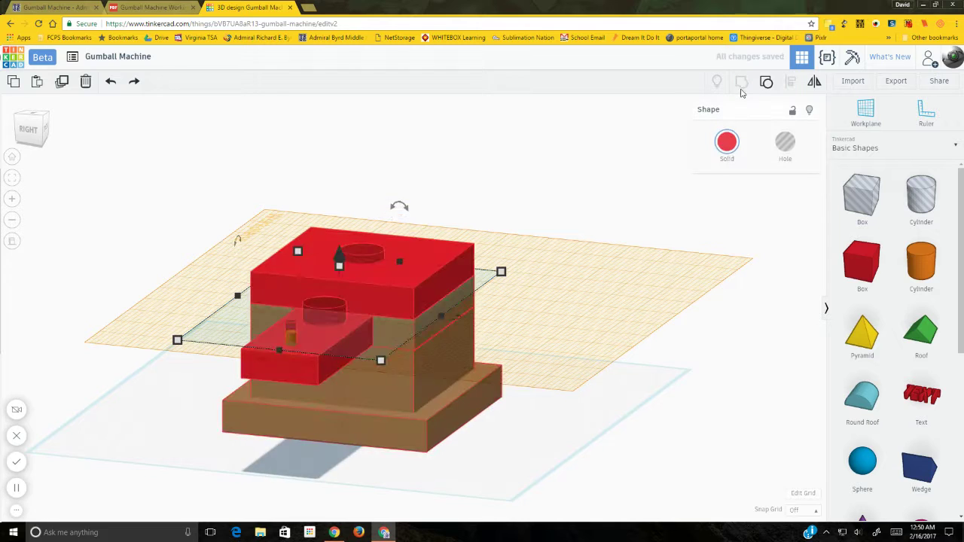
left_click(728, 143)
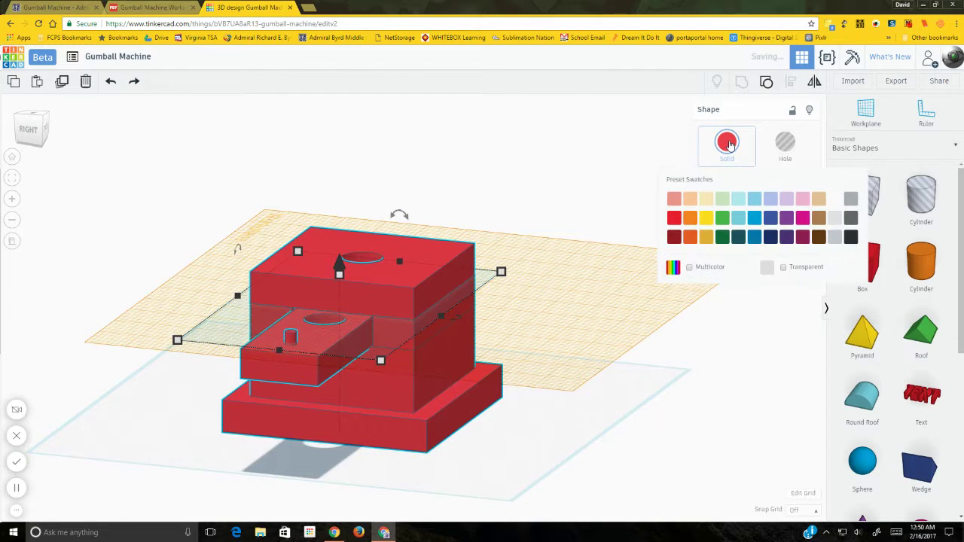
left_click(819, 218)
left_click(621, 344)
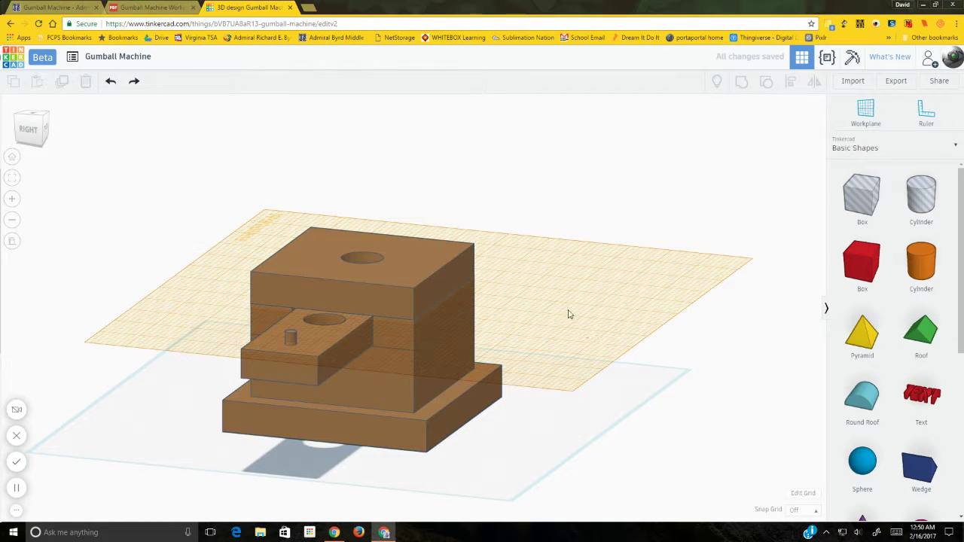
Step: Return the workplane to the default base plane and view the grouped machine from all around
left_click(866, 117)
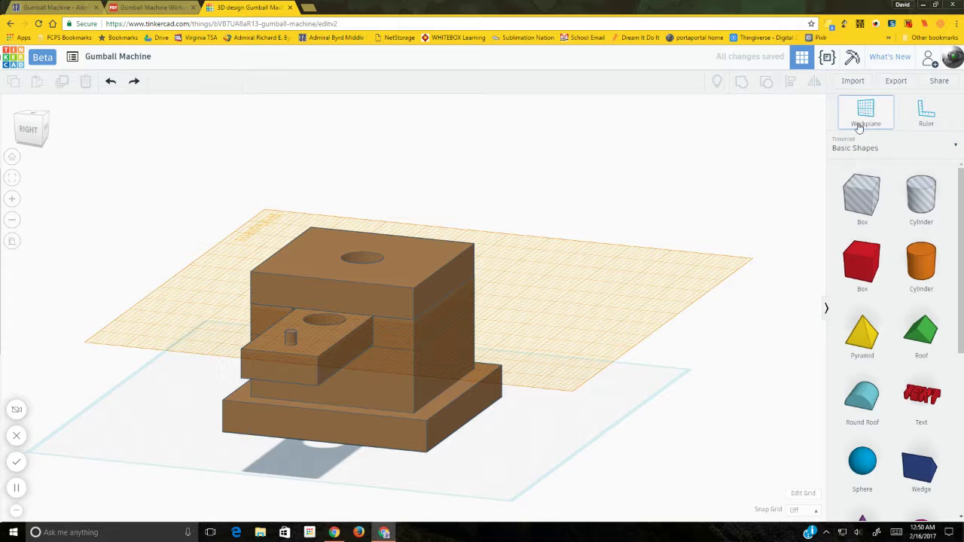
left_click(594, 409)
right_click_drag(595, 407, 441, 399)
right_click_drag(609, 338, 674, 329)
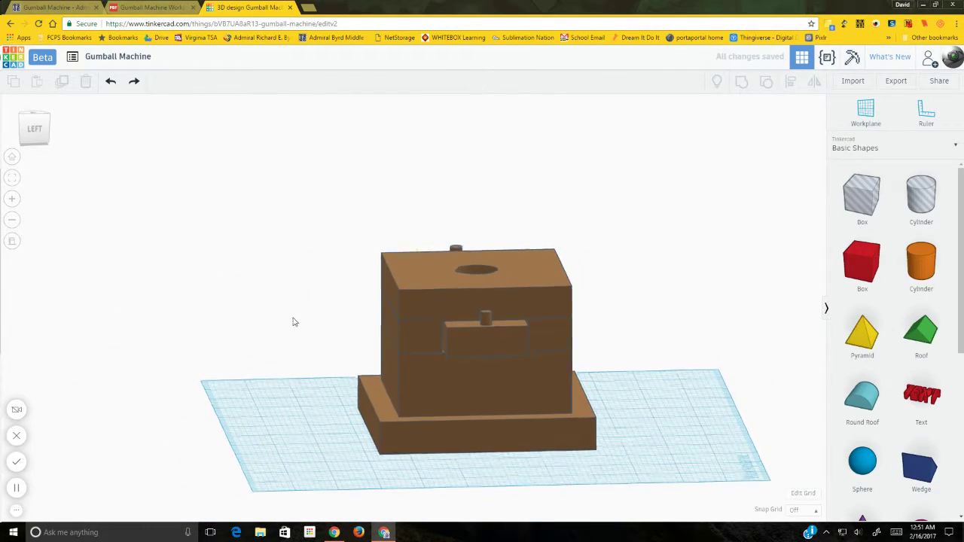
right_click_drag(293, 321, 481, 374)
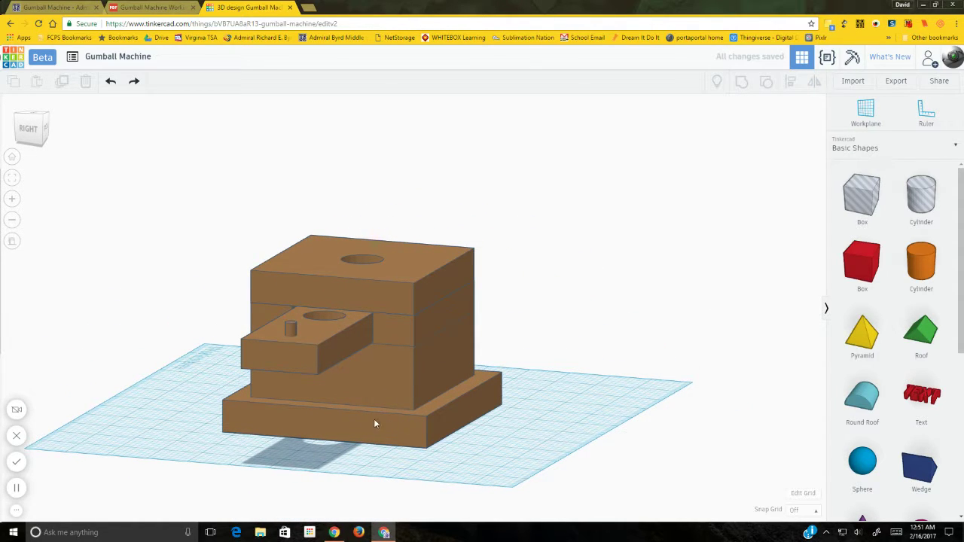
Step: Add a solid box beside the base and stretch it into a long bar running alongside the base's lower edge
right_click_drag(503, 440, 427, 462)
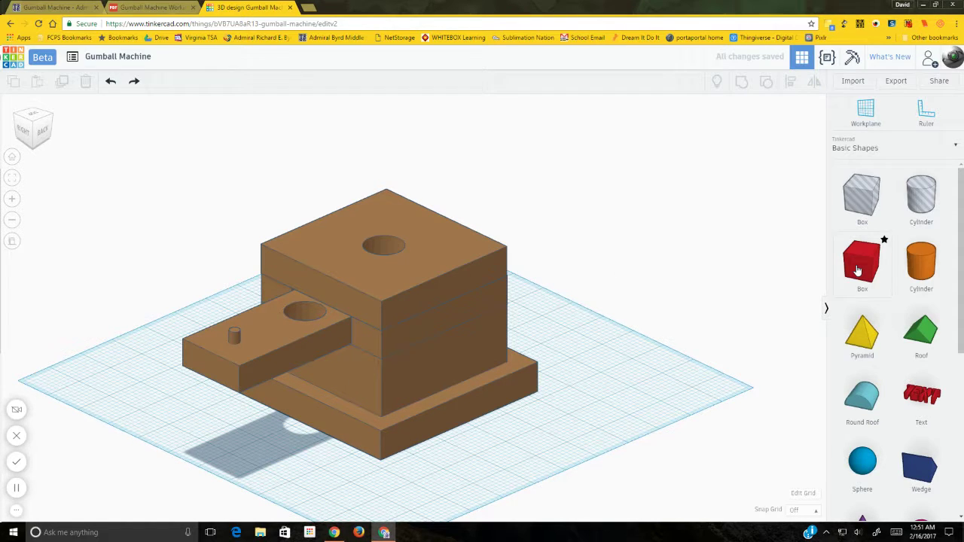
left_click_drag(857, 269, 511, 444)
left_click_drag(486, 463, 439, 483)
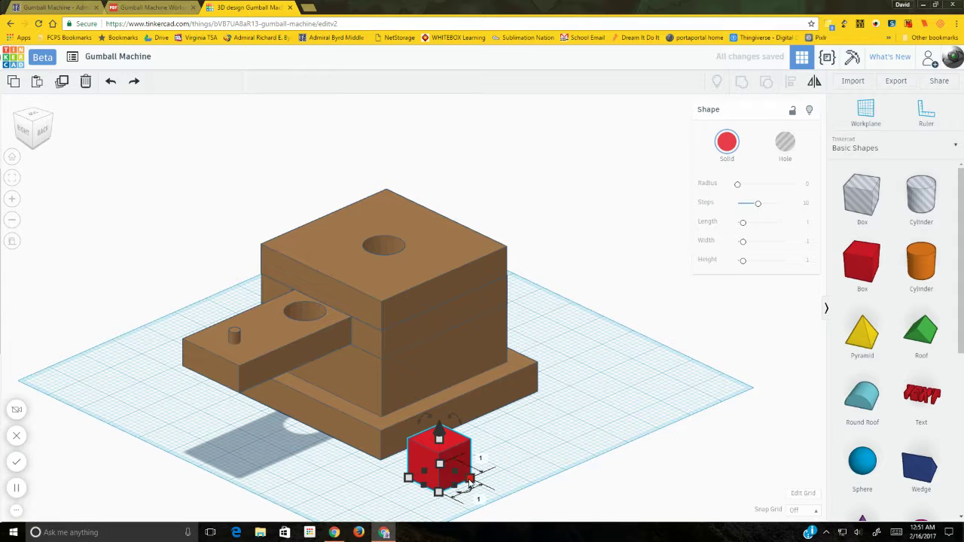
left_click_drag(470, 480, 639, 407)
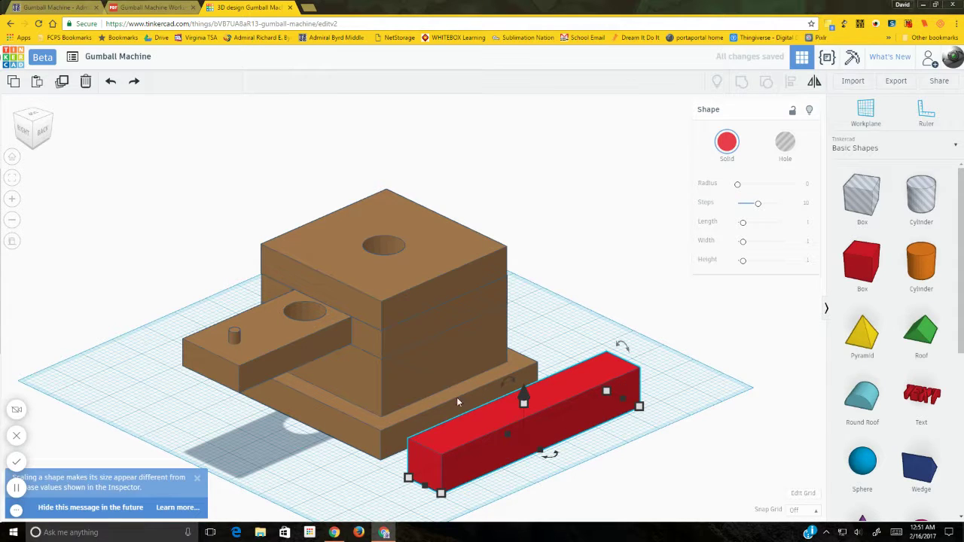
left_click_drag(475, 437, 443, 439)
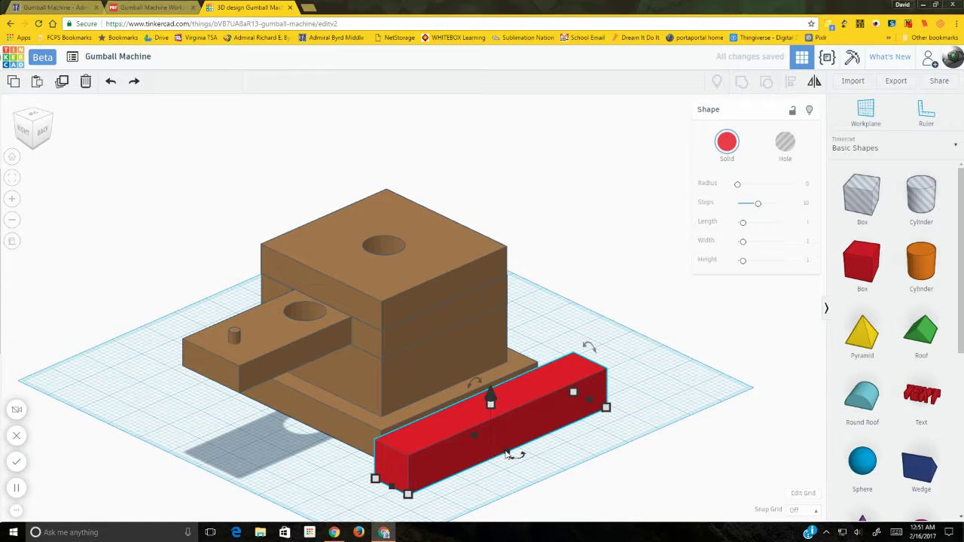
Step: Narrow the long red bar beside the base to about 0.41 in wide
left_click_drag(509, 453, 487, 440)
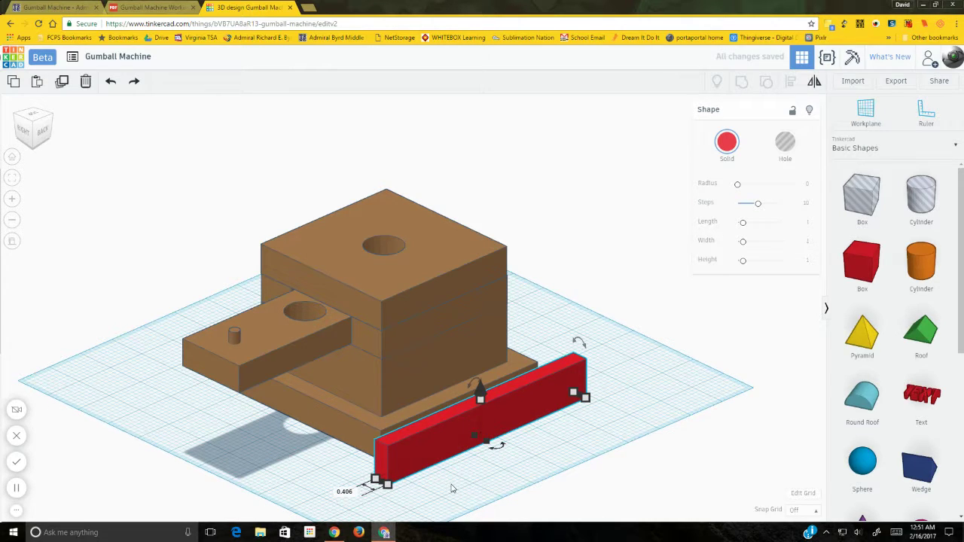
right_click_drag(451, 489, 575, 457)
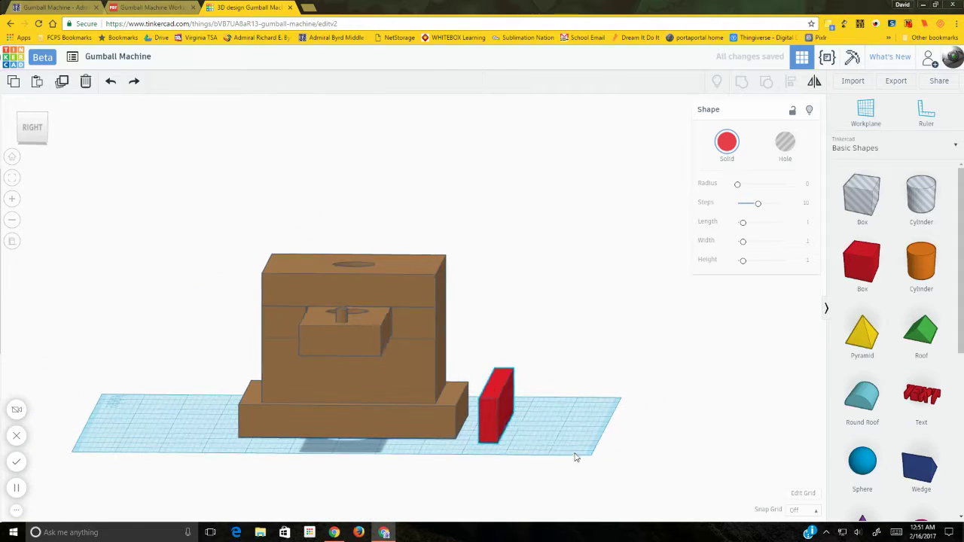
left_click(491, 410)
left_click(484, 413)
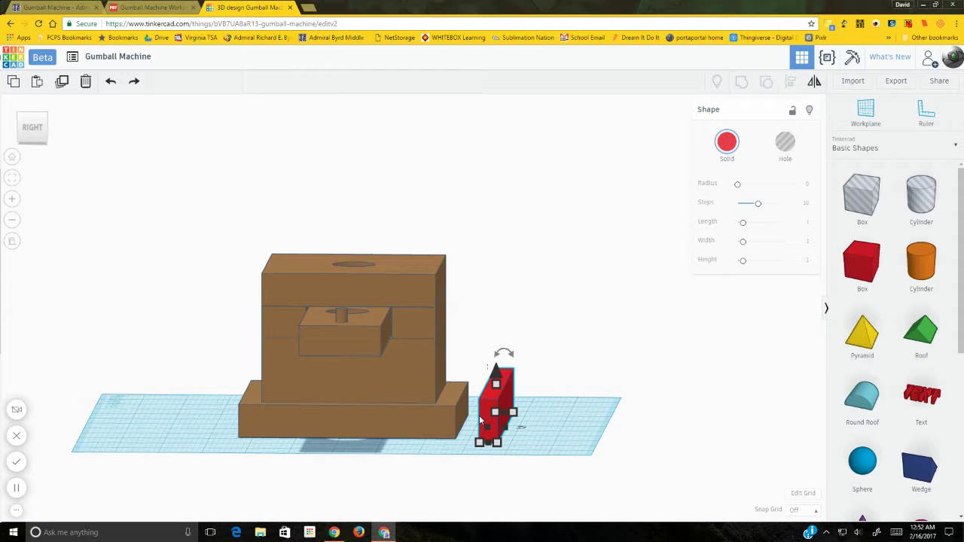
Step: Tilt the bar about 45° around its long axis so its upper edge leans toward the base, and make it a hole
right_click_drag(525, 439, 499, 365)
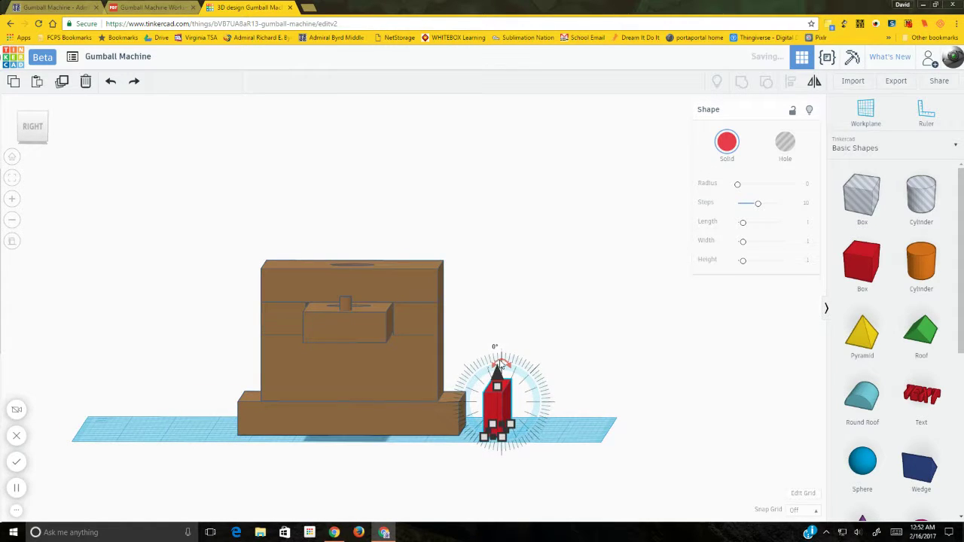
left_click_drag(498, 363, 482, 377)
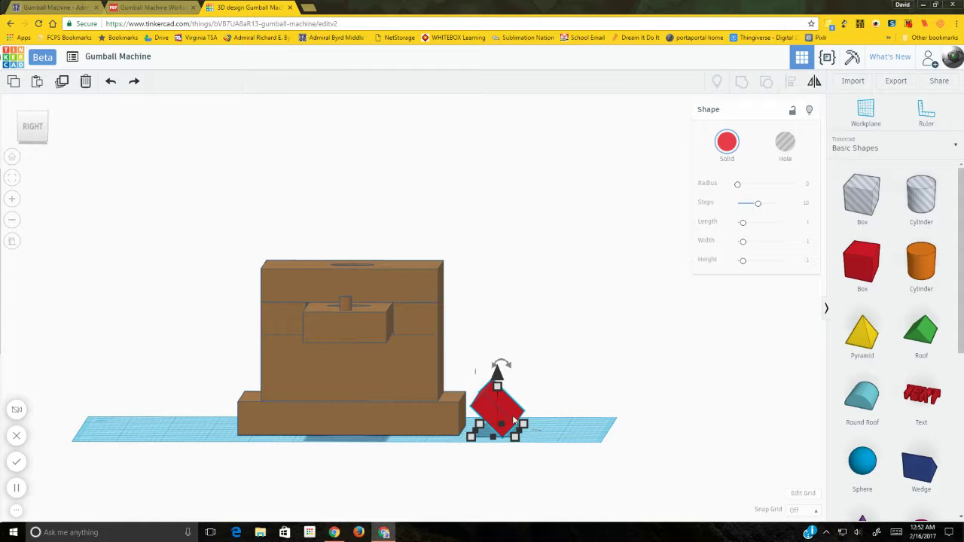
left_click(784, 142)
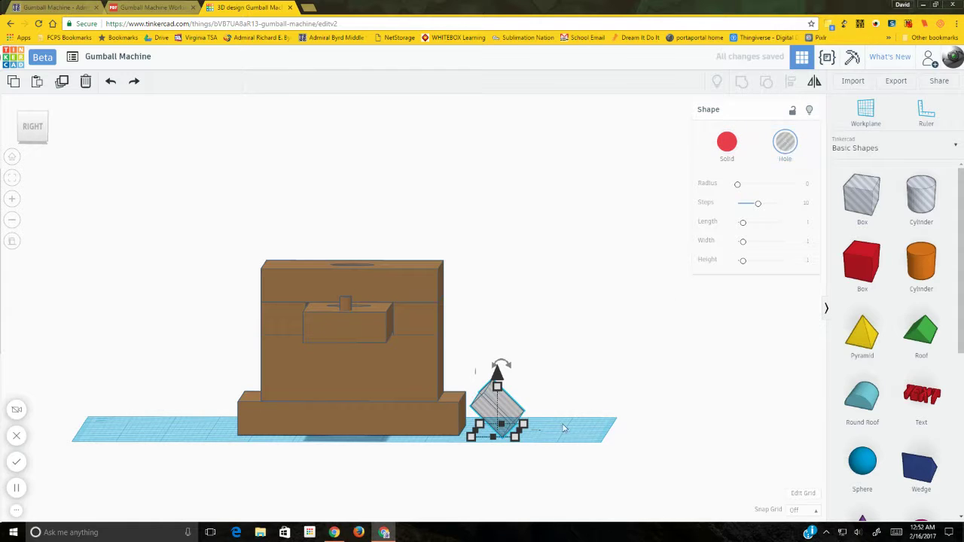
Step: Set the snap grid to 1/16 in and, in the Right view, nudge the tilted hole bar sideways to the base's upper corner
left_click(30, 127)
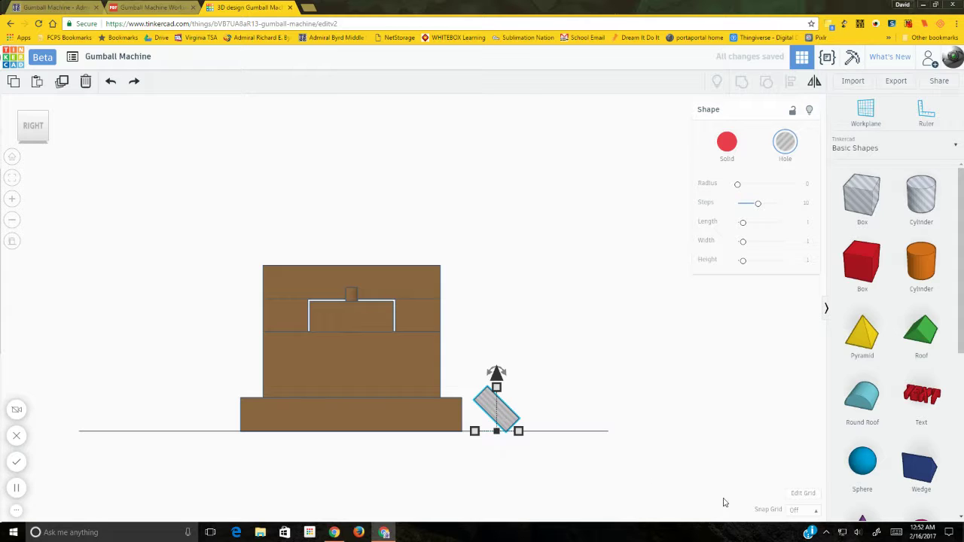
left_click(808, 511)
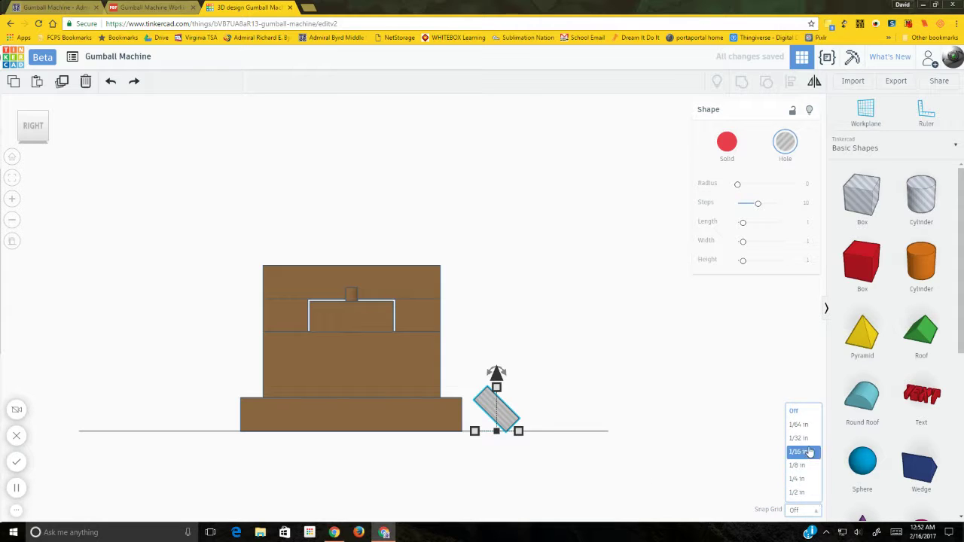
left_click(801, 452)
key("Left")
key("Left")
key("Left")
key("Left")
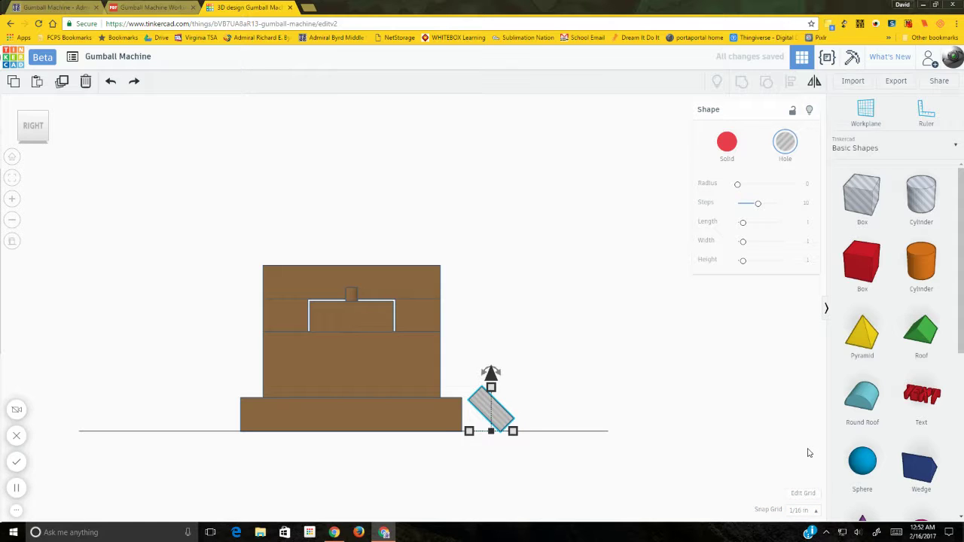
key("Left")
key("Left")
key("Left")
key("Left")
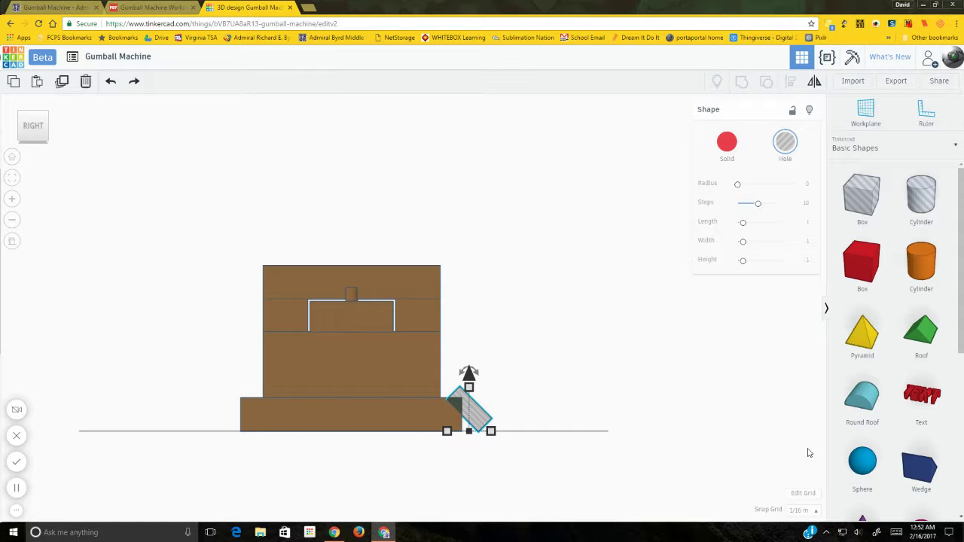
key("Right")
key("Right")
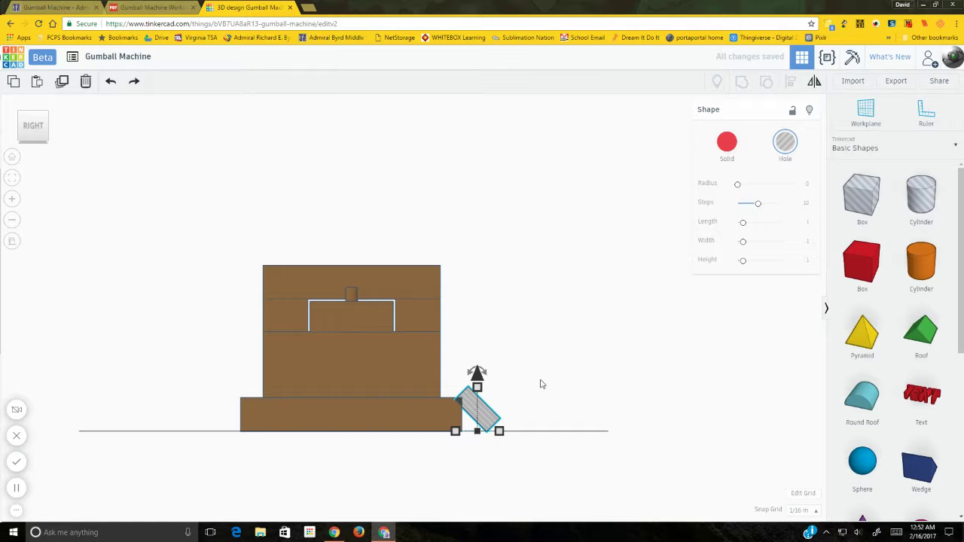
Step: Raise the hole bar about 0.25 in and adjust its sideways position so it cuts across the base's upper corner
left_click_drag(476, 373, 475, 362)
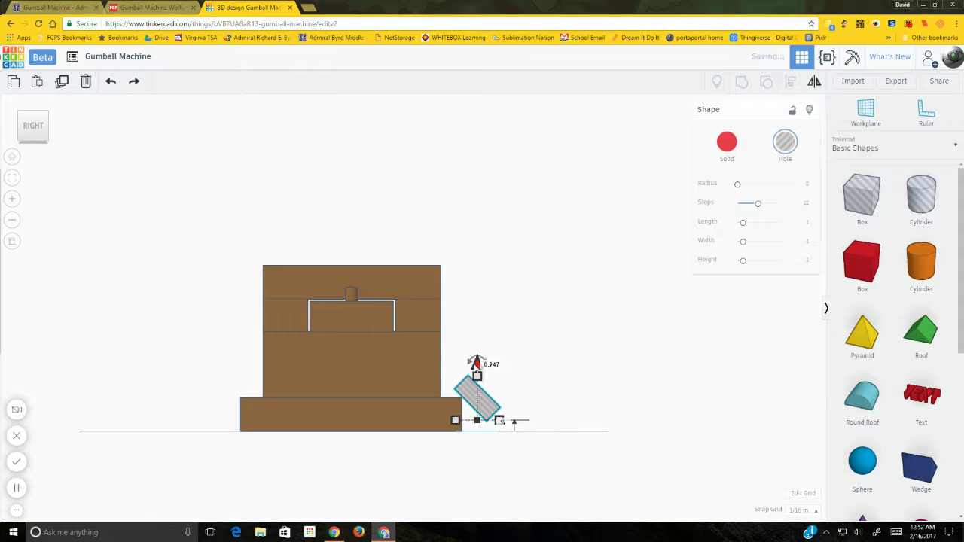
key("Left")
key("Left")
key("Left")
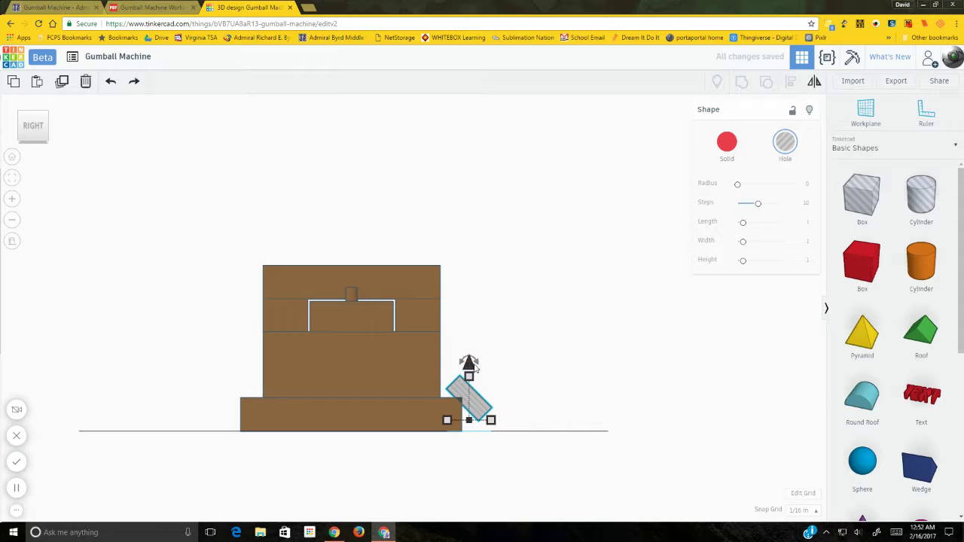
key("Right")
key("Right")
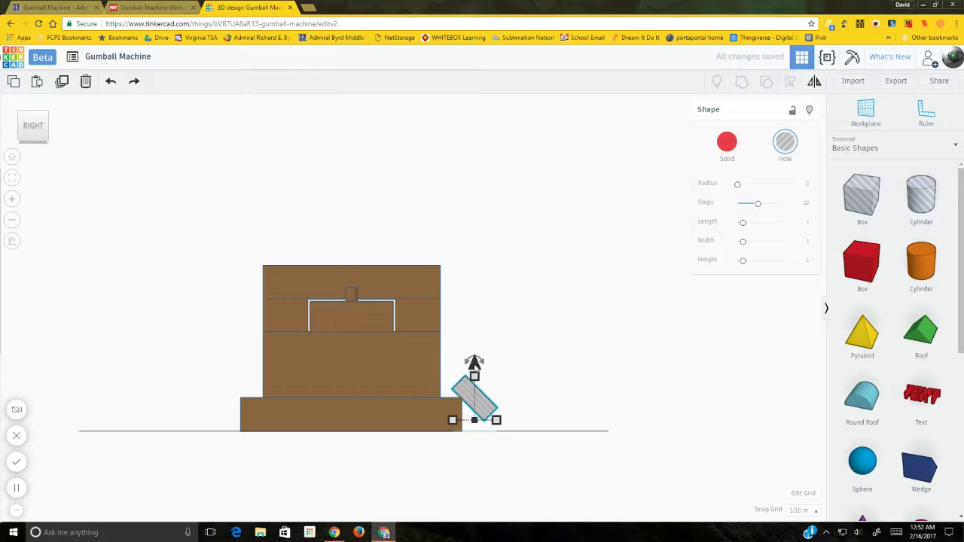
key("Right")
key("Left")
key("Left")
key("Left")
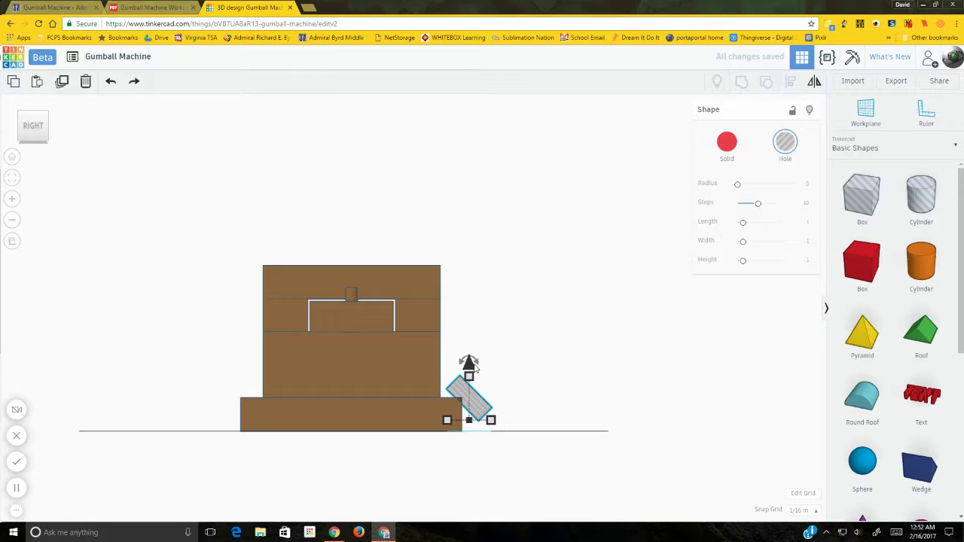
key("Right")
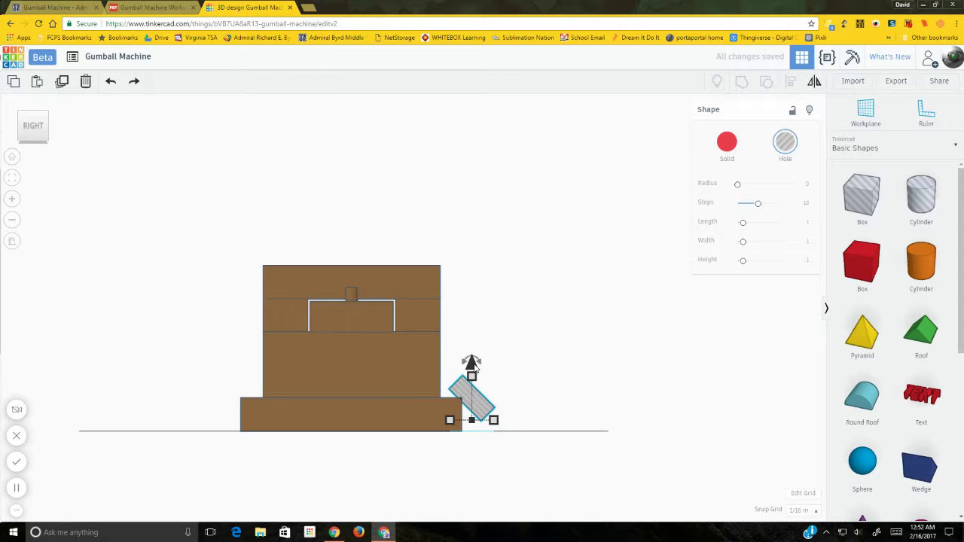
Step: Nudge the hole bar farther into the base's upper corner and check the chamfer against the 1/4 x 45° note in the working drawing
scroll(448, 383, "up", 4)
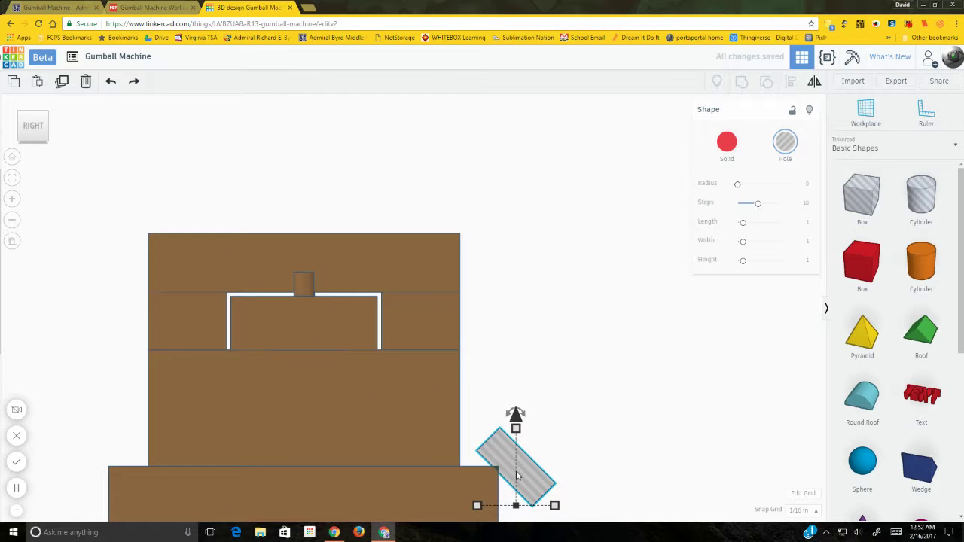
right_click_drag(534, 473, 567, 476)
key("Right")
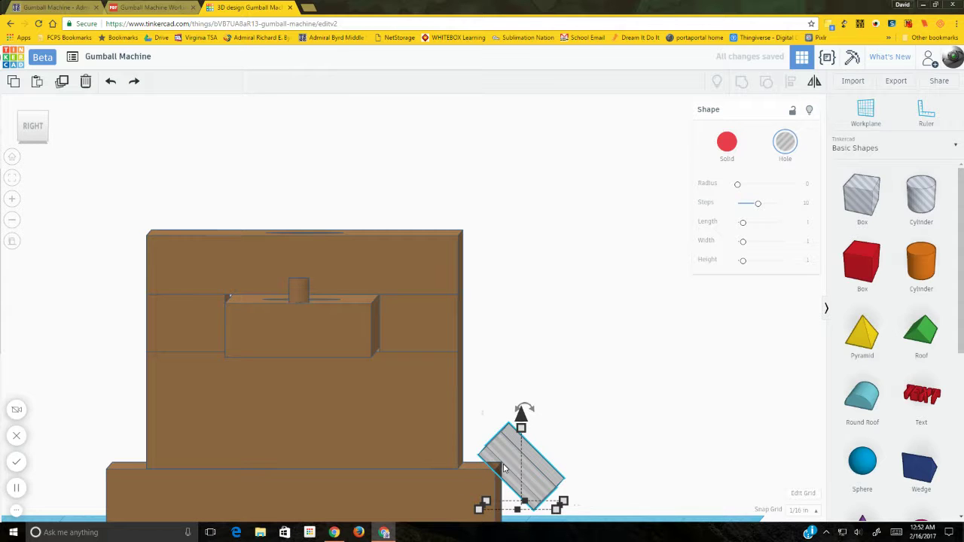
key("Left")
key("Left")
key("Left")
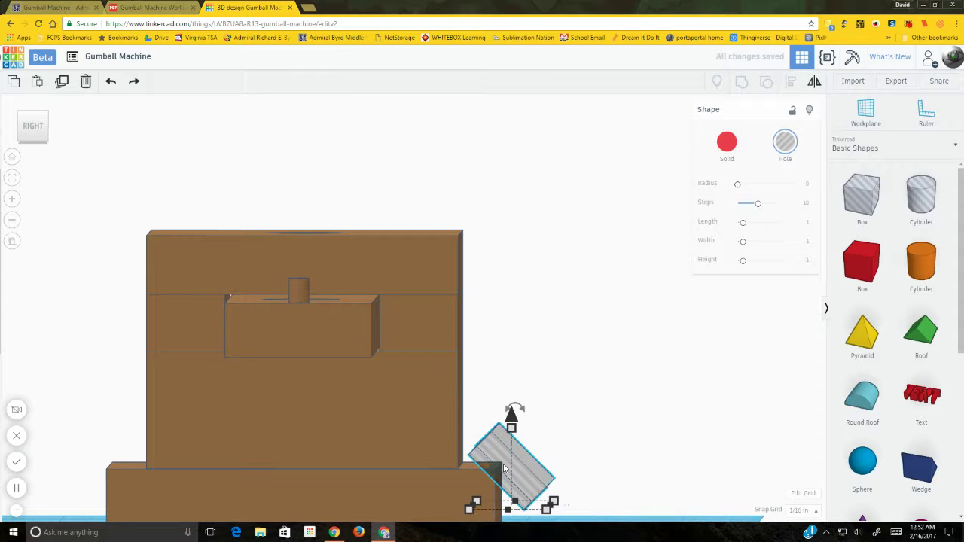
key("Left")
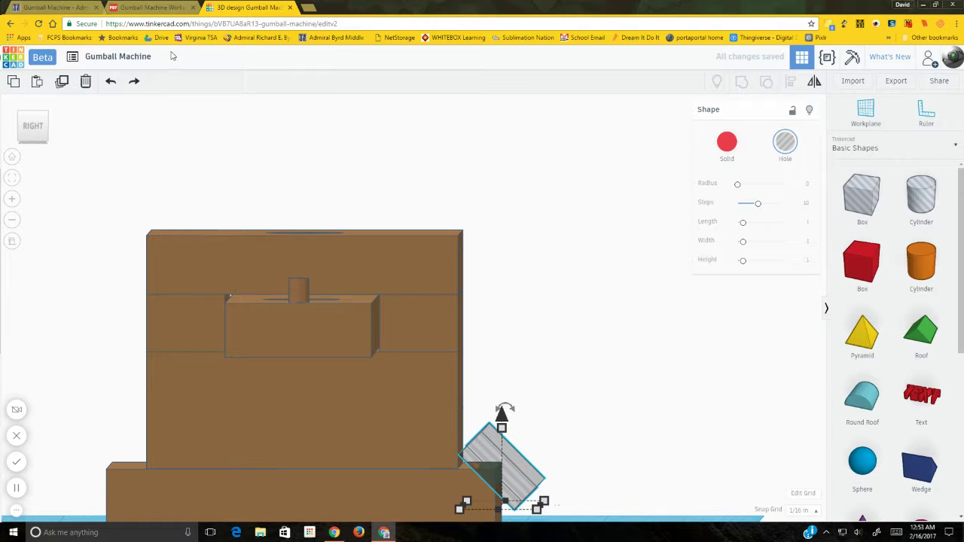
left_click(148, 7)
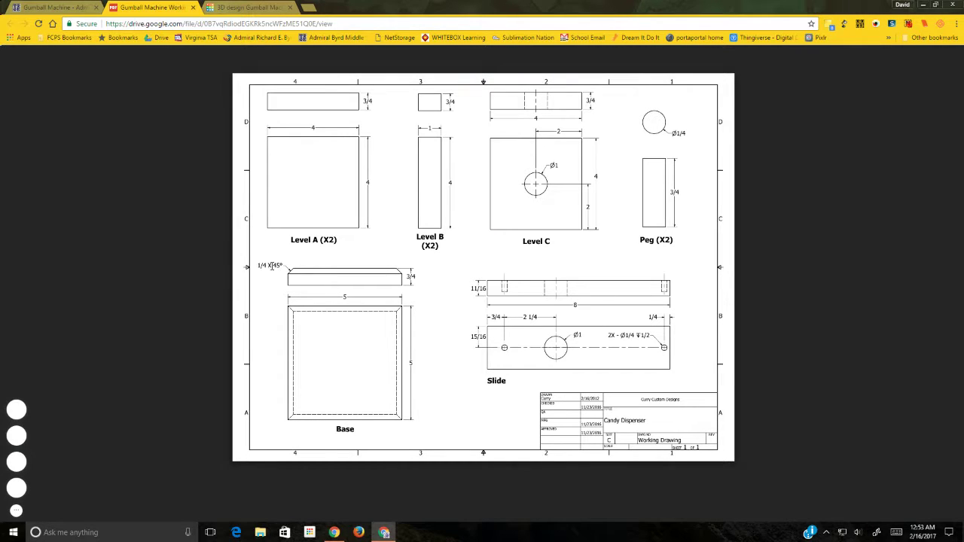
left_click(240, 7)
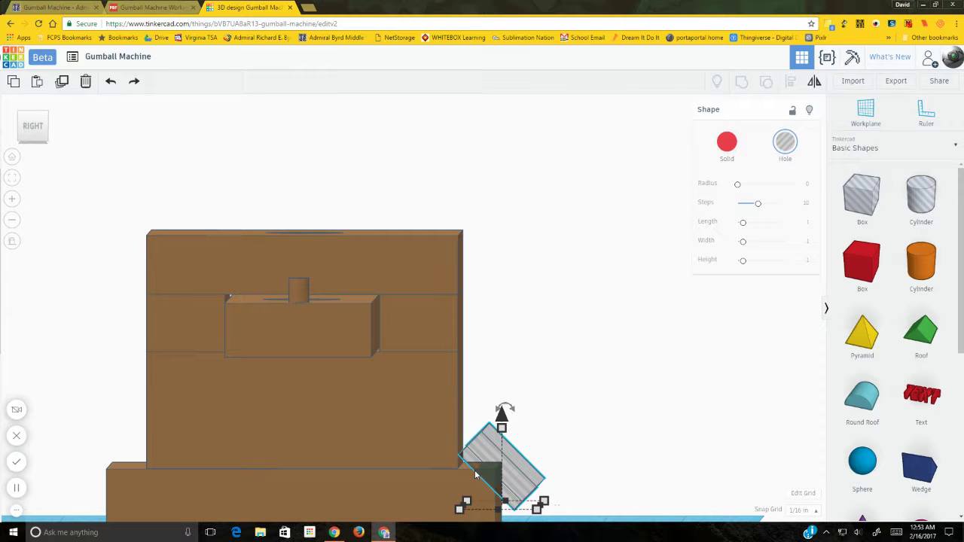
Step: Duplicate the hole bar and move the copy across to the opposite side of the base
right_click_drag(559, 456, 522, 472)
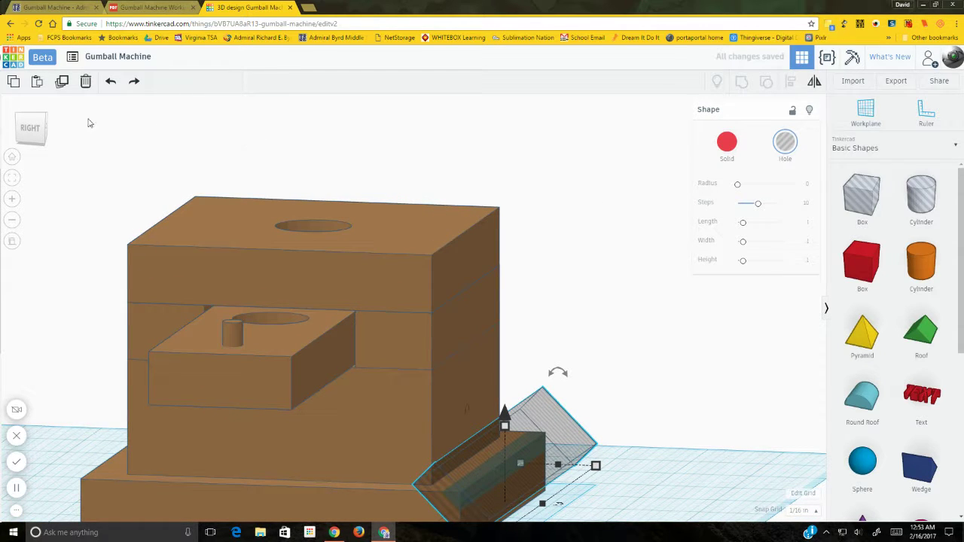
left_click(62, 81)
key("Left")
key("Left")
key("Left")
key("Left")
key("Left")
key("Left")
key("Left")
key("Left")
key("Left")
key("Left")
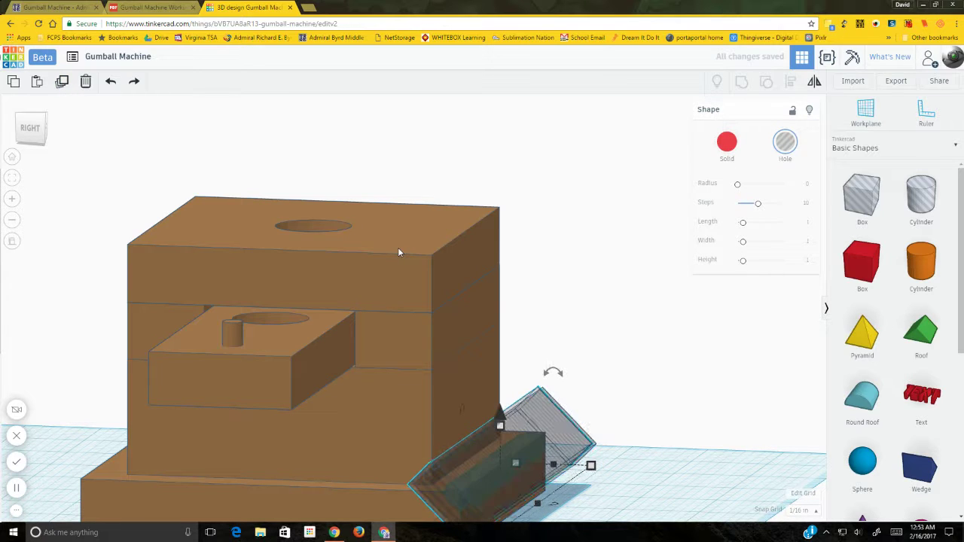
key("Left")
key("Left")
key("Left")
key("Left")
key("Left")
key("Left")
key("Left")
key("Left")
key("Left")
key("Left")
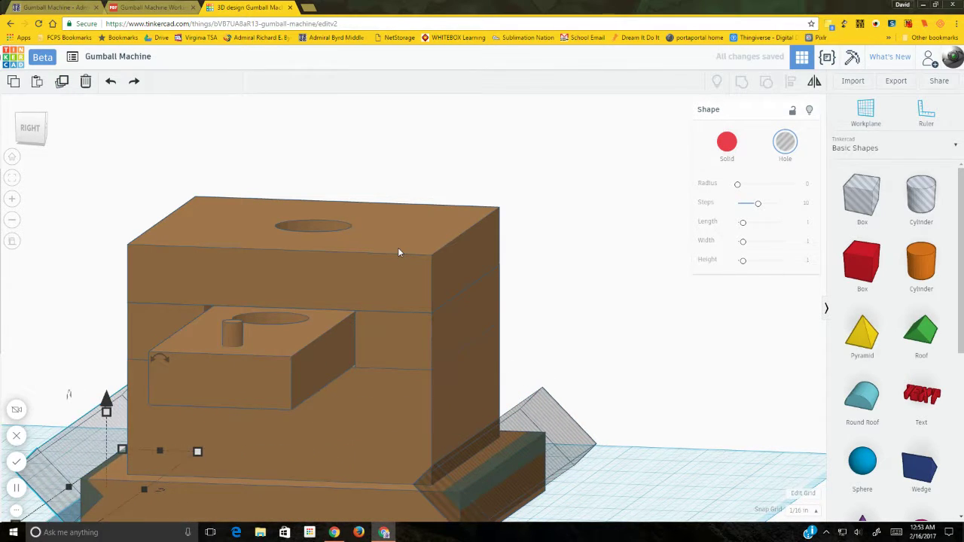
Step: Rotate the copied hole bar so it leans toward the base, mirroring the slope of the original bar
right_click_drag(712, 292, 625, 363)
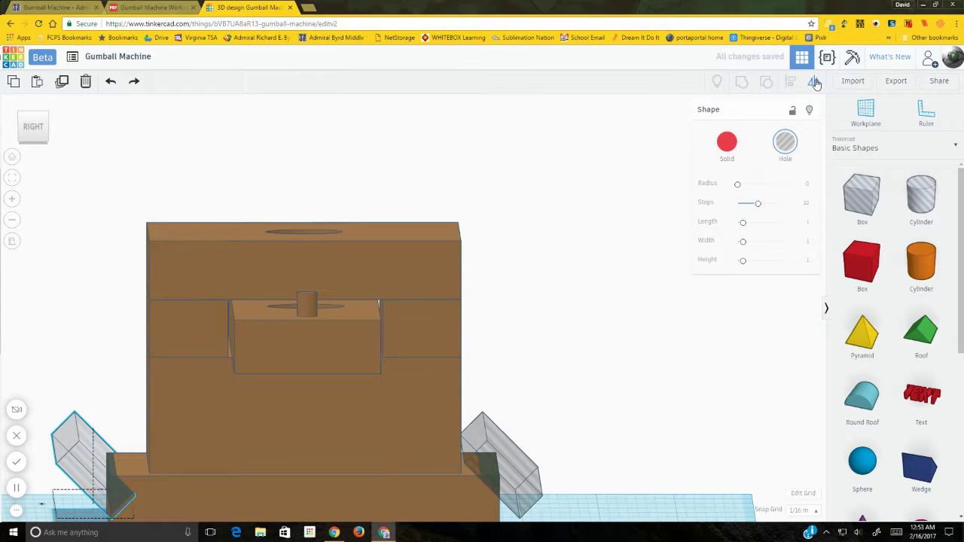
mouse_move(588, 415)
right_mouse_down()
mouse_move(603, 394)
mouse_move(583, 417)
right_mouse_up()
left_click(33, 127)
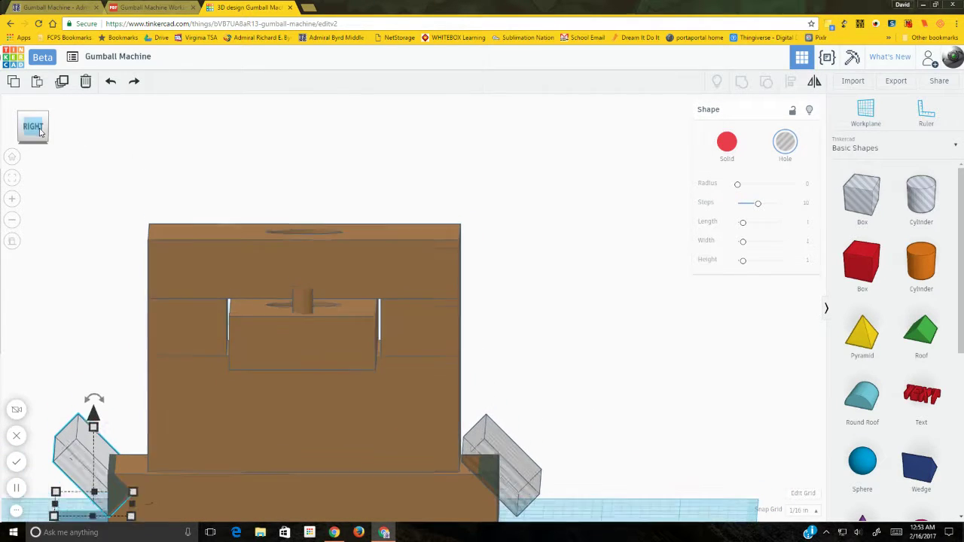
left_click(11, 178)
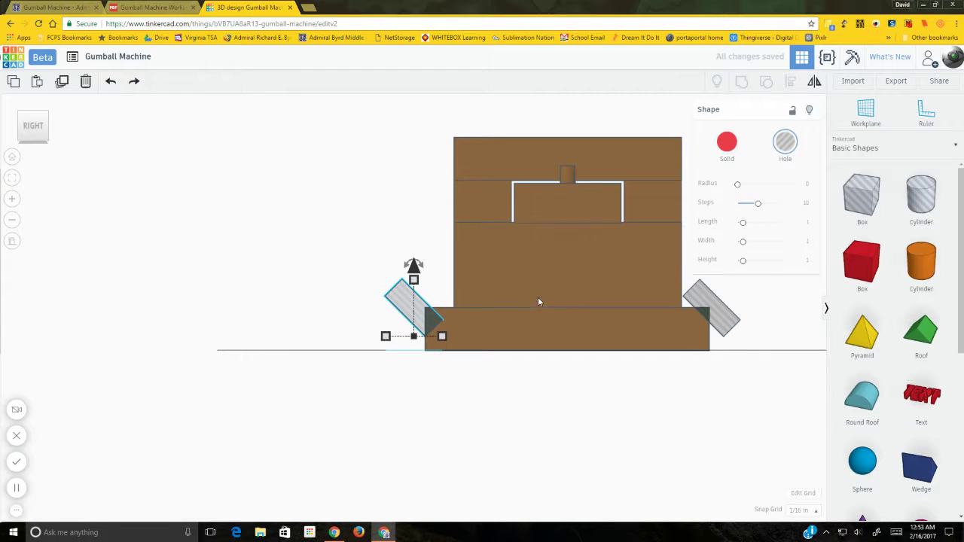
mouse_move(407, 266)
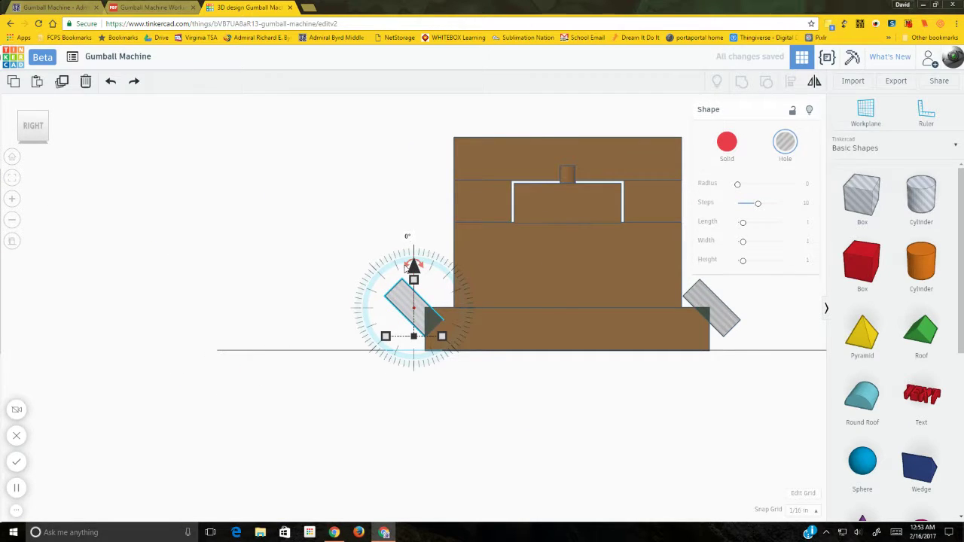
left_click_drag(407, 268, 452, 304)
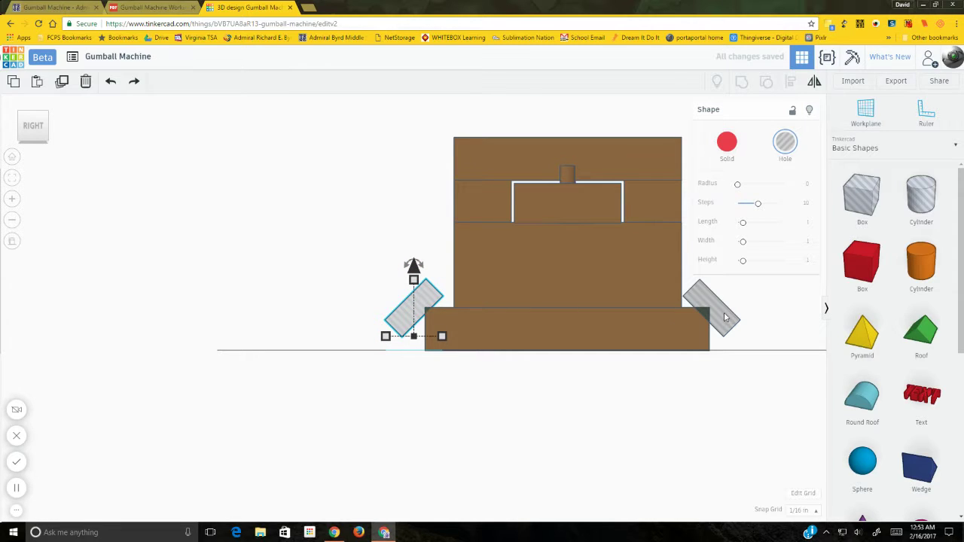
Step: Nudge the copied hole bar into the base's upper corner to match the overlap on the opposite side
key("Left")
key("Left")
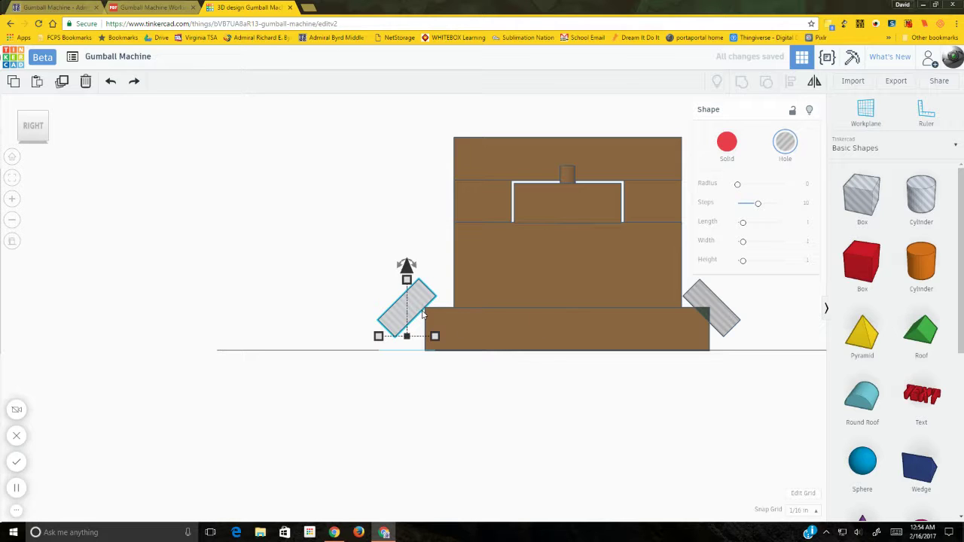
key("Right")
key("Right")
key("Right")
key("Right")
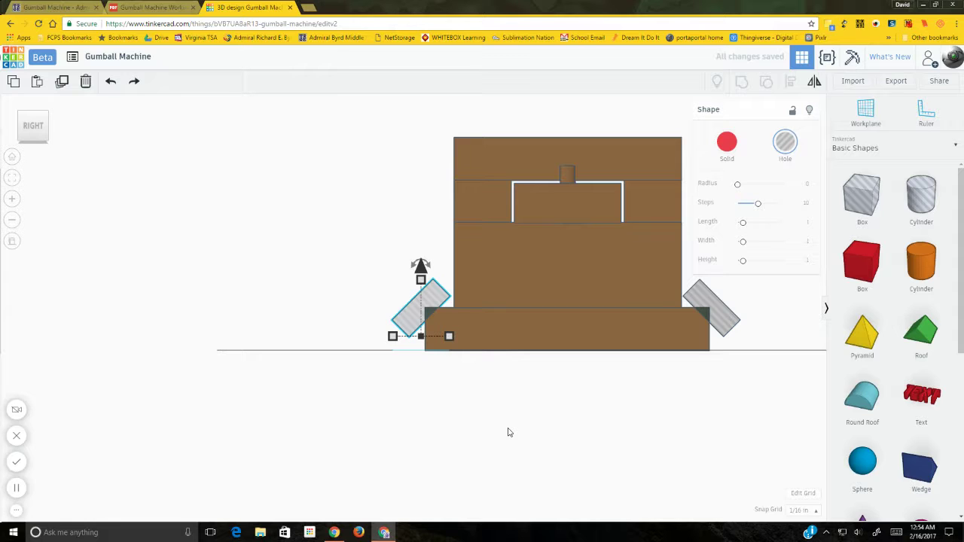
left_click(540, 435)
Step: In the Right view, add a solid box on the workplane beside the base, outside the copied hole bar
key("ctrl+Up")
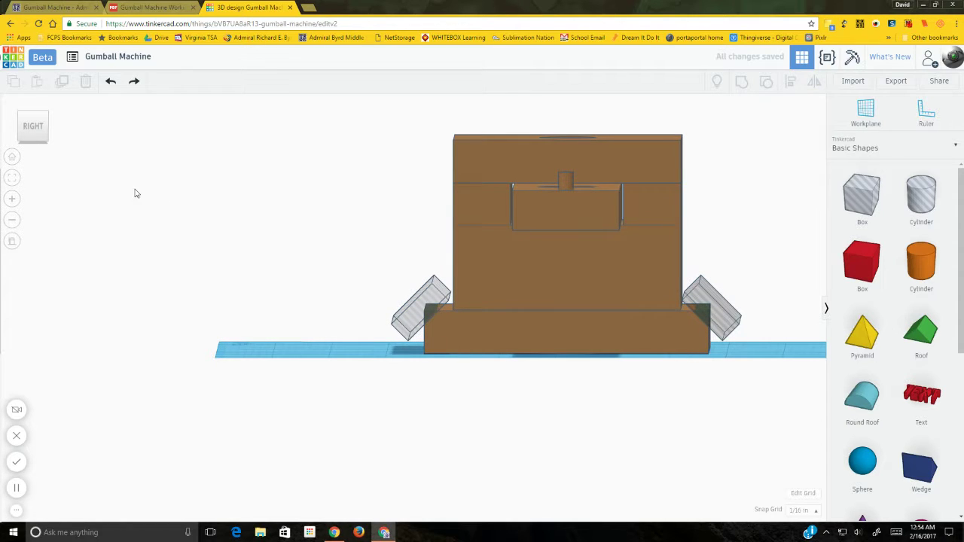
left_click(33, 128)
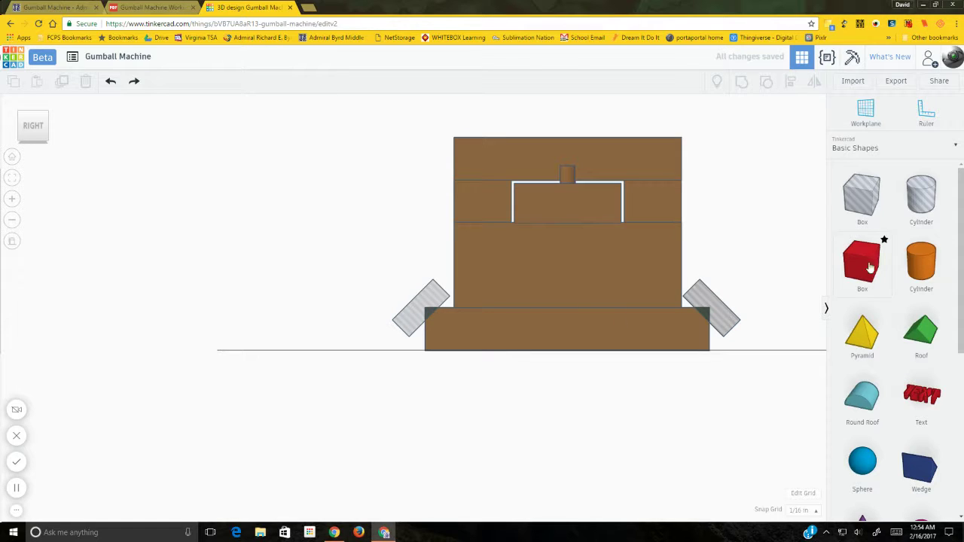
left_click_drag(862, 263, 316, 351)
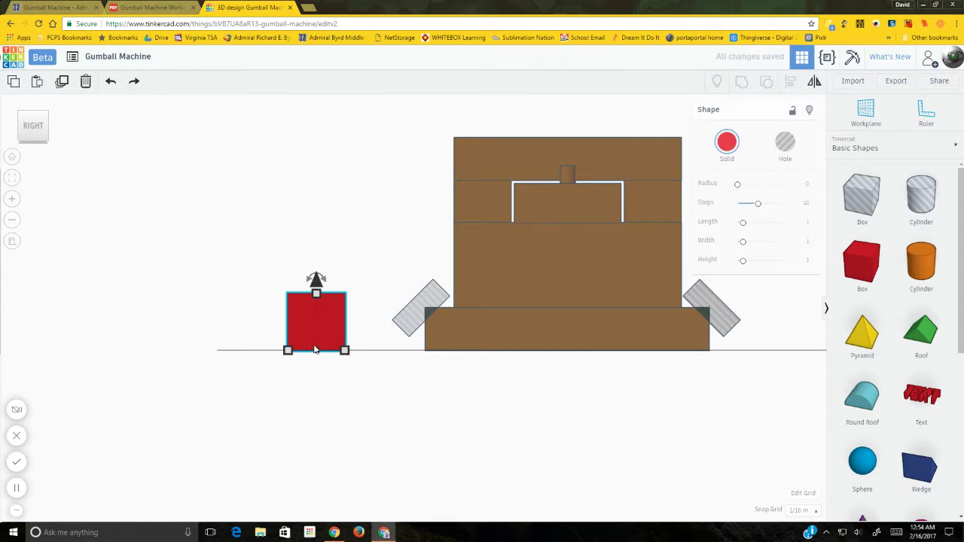
Step: Delete the misplaced solid box and add a new one on the workplane in front of the base
mouse_move(338, 379)
right_mouse_down()
mouse_move(348, 409)
mouse_move(338, 387)
right_mouse_up()
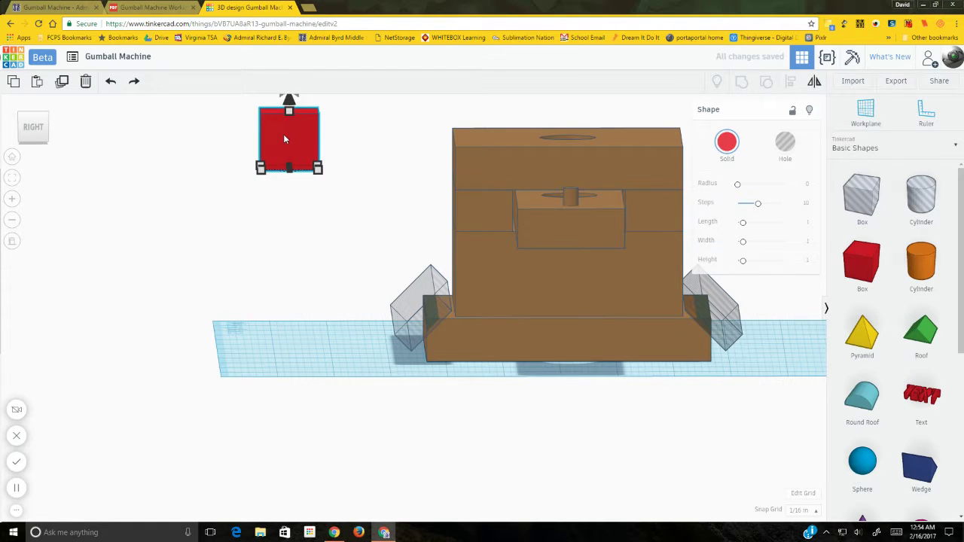
key("Delete")
right_click_drag(483, 443, 505, 457)
left_click_drag(861, 263, 488, 405)
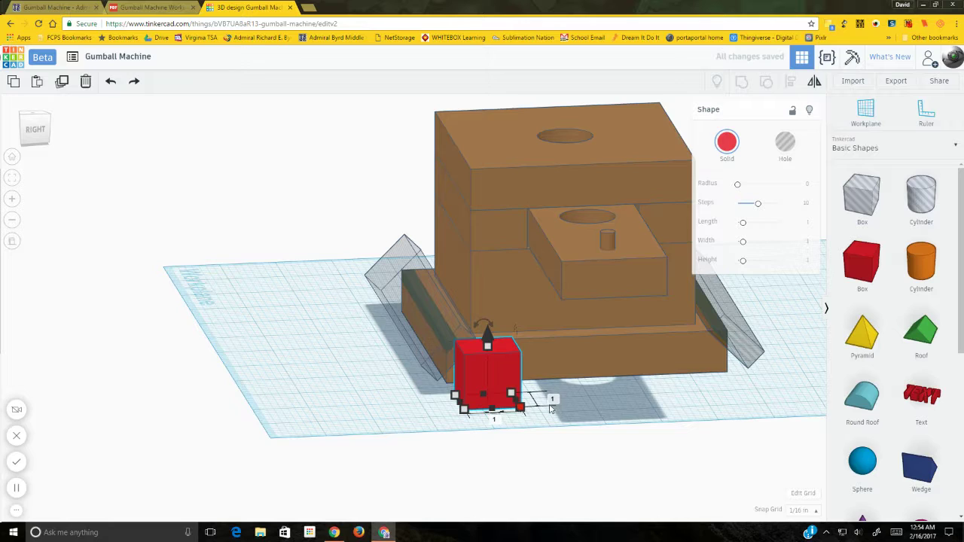
Step: Set the new box's length and width both to 0.25 in
left_click(552, 399)
key("BackSpace")
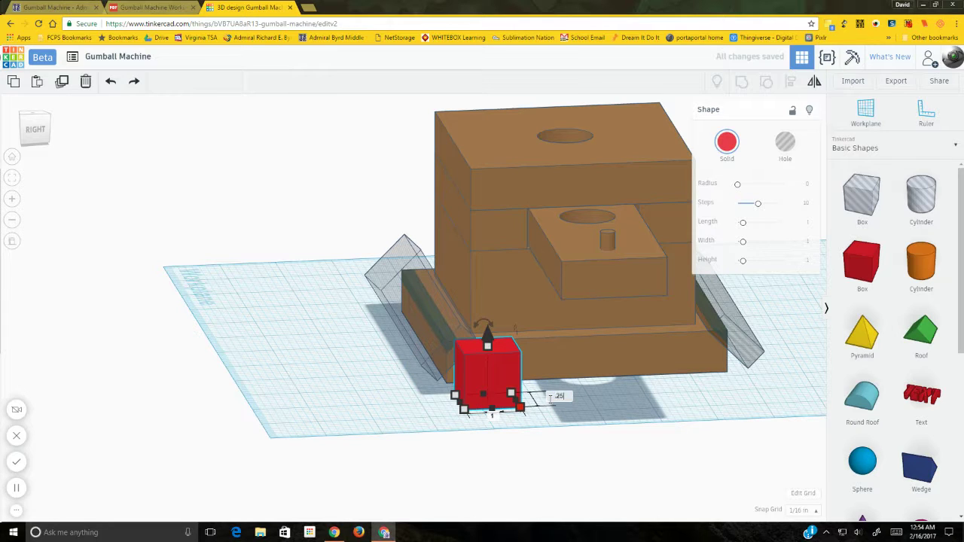
type(".25")
key("Return")
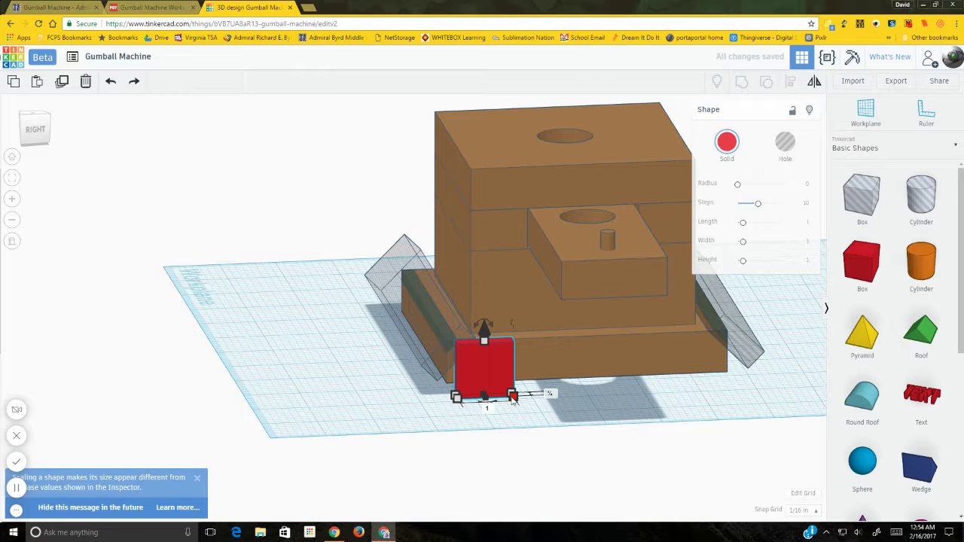
left_click(490, 407)
type("0.25")
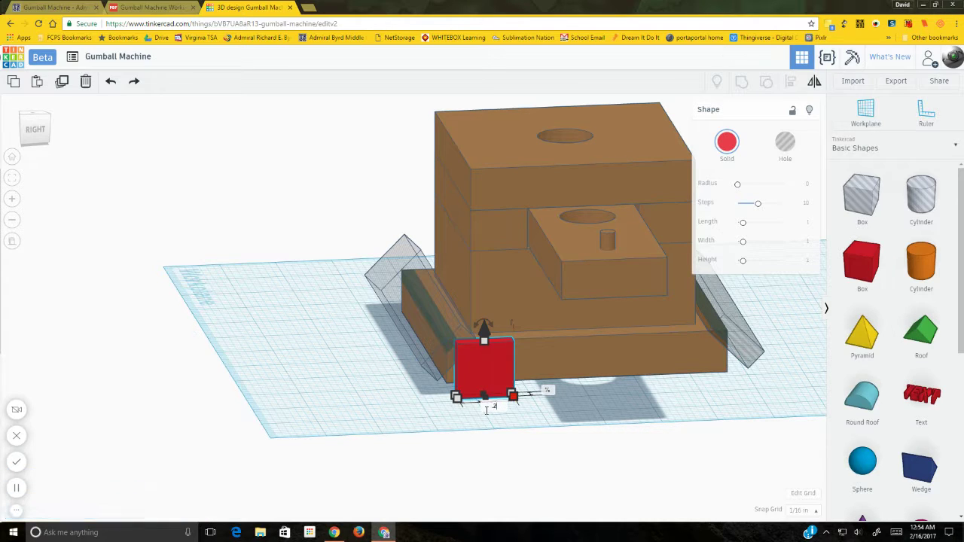
key("Return")
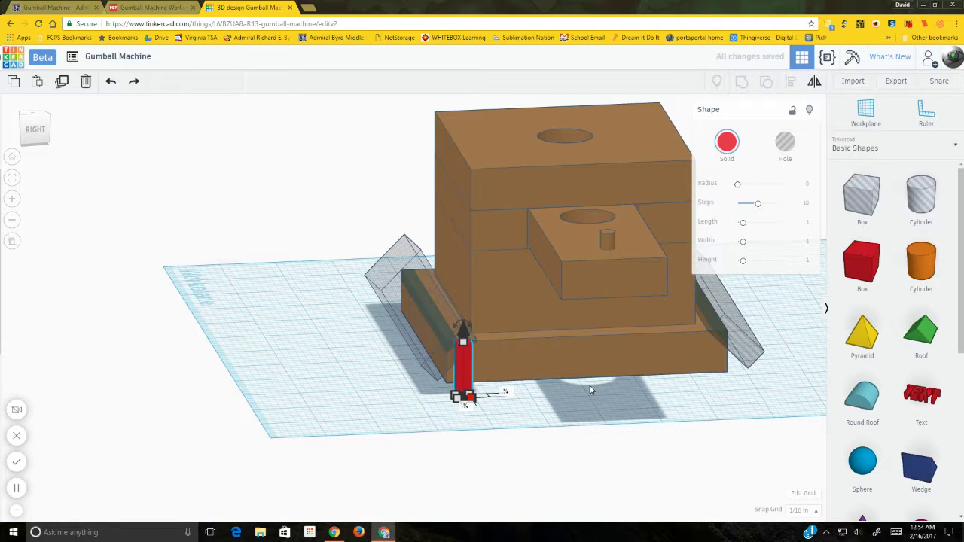
Step: From the top view, move the small box into the base's front corner beneath the hole bar
key("Left")
scroll(510, 393, "up", 3)
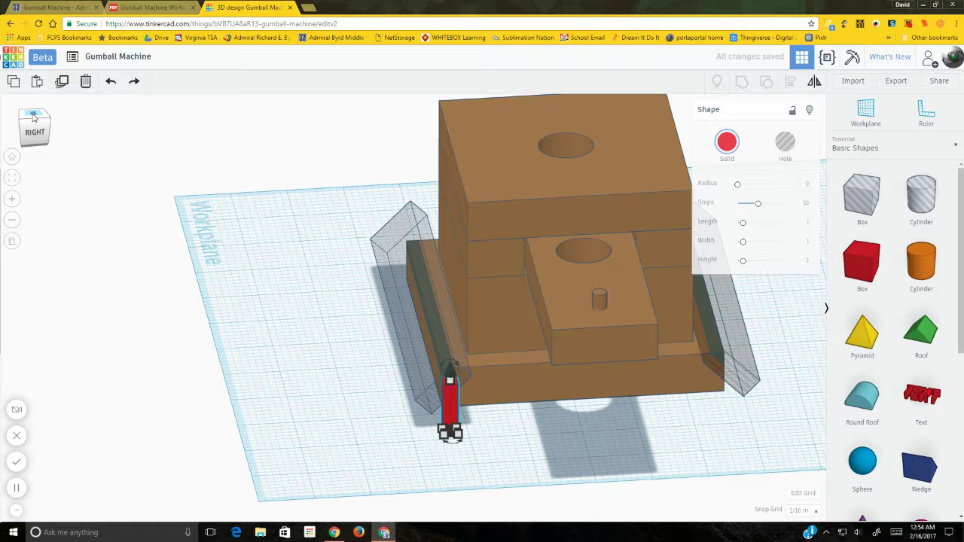
left_click(33, 115)
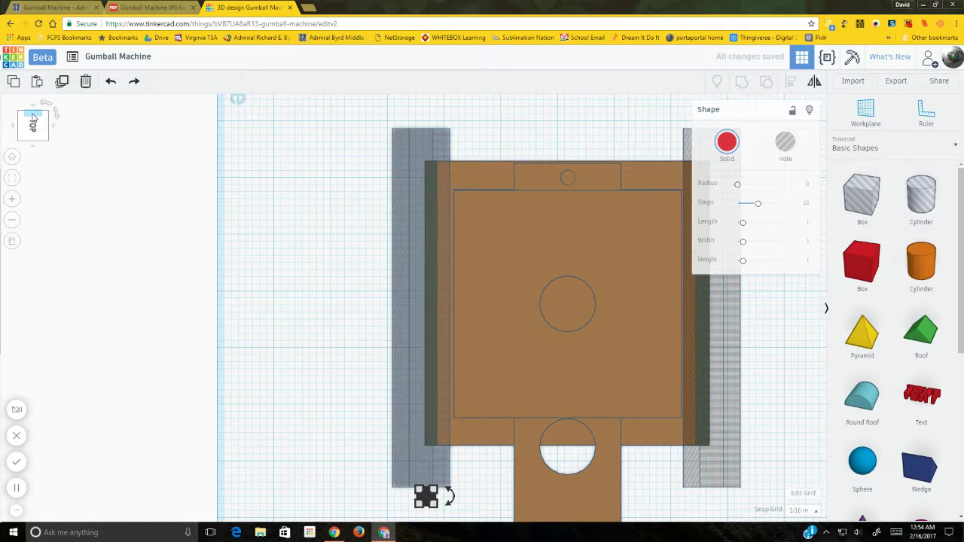
key("Up")
key("Up")
key("Up")
key("Up")
key("Up")
key("Up")
key("Up")
key("Up")
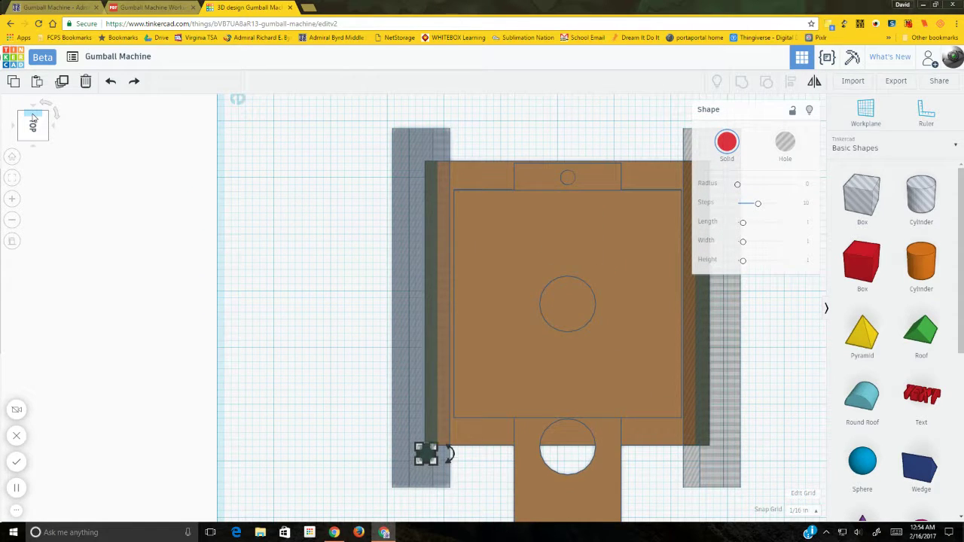
key("Up")
key("Up")
key("Up")
key("Up")
key("Down")
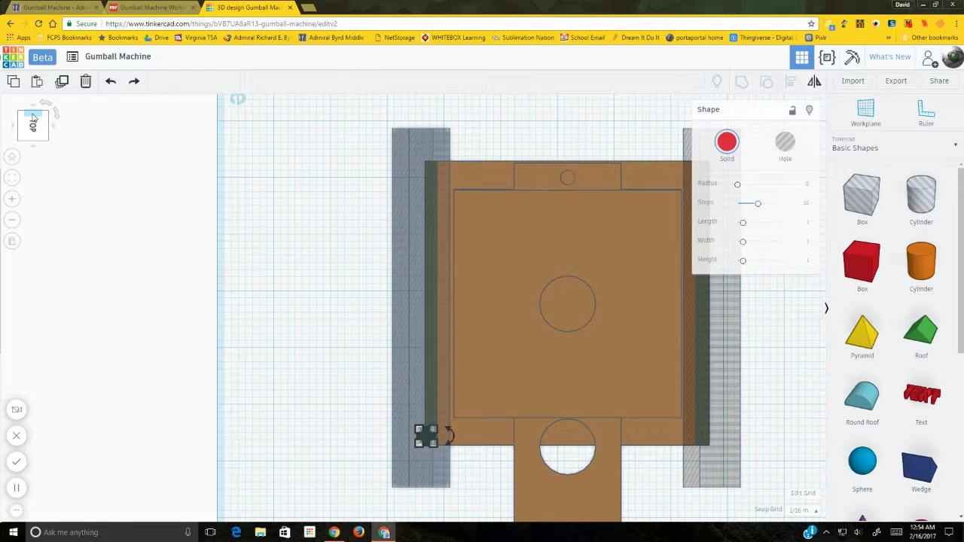
key("Right")
key("Right")
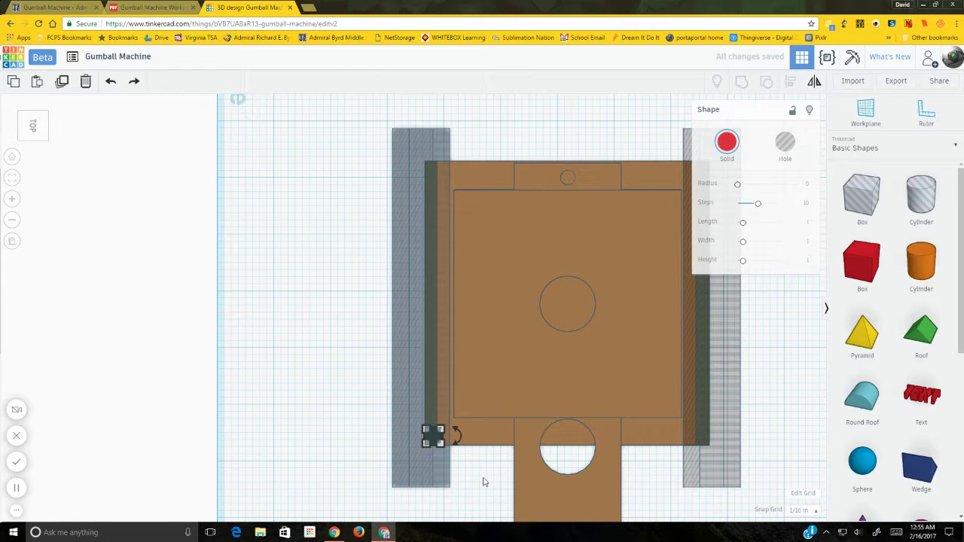
left_click(484, 482)
scroll(432, 442, "up", 3)
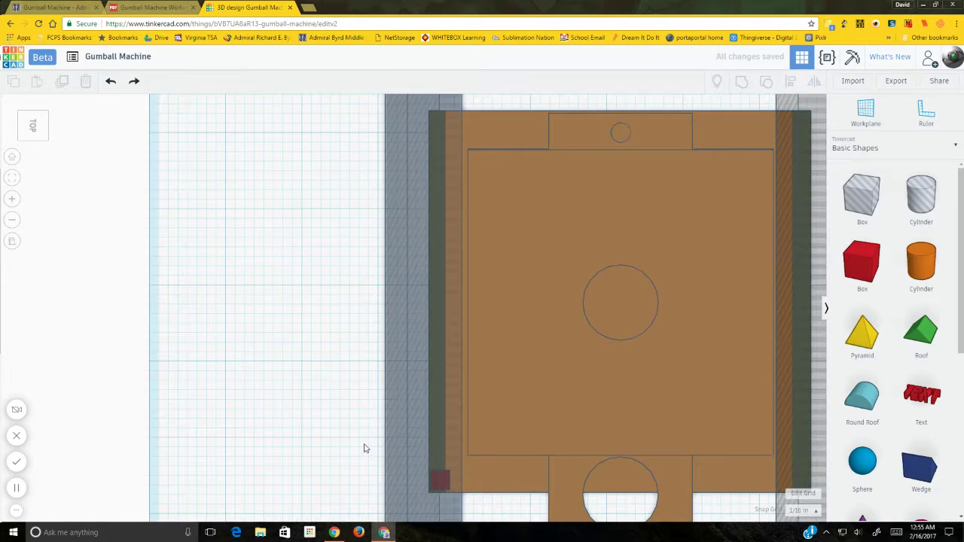
middle_click_drag(364, 448, 348, 218)
scroll(430, 239, "up", 3)
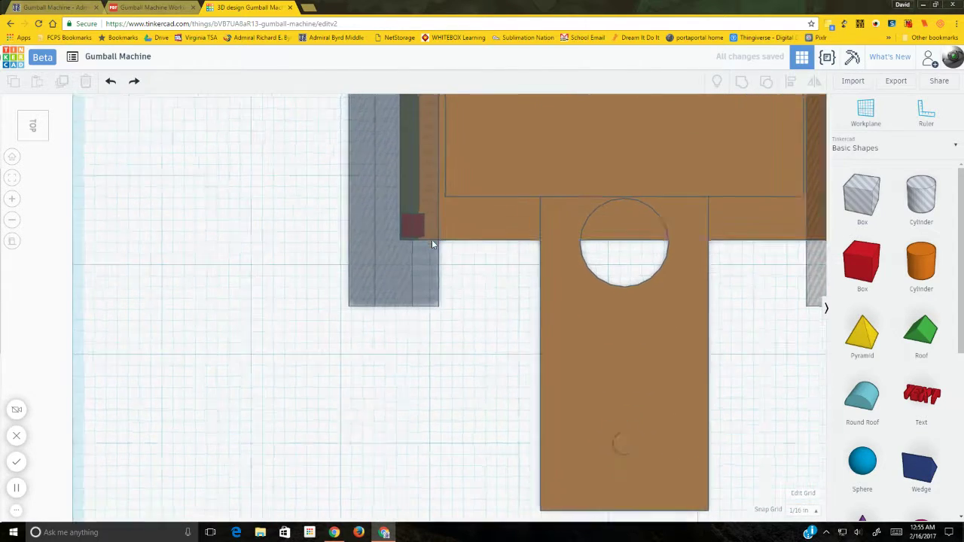
scroll(421, 189, "up", 1)
left_click(417, 165)
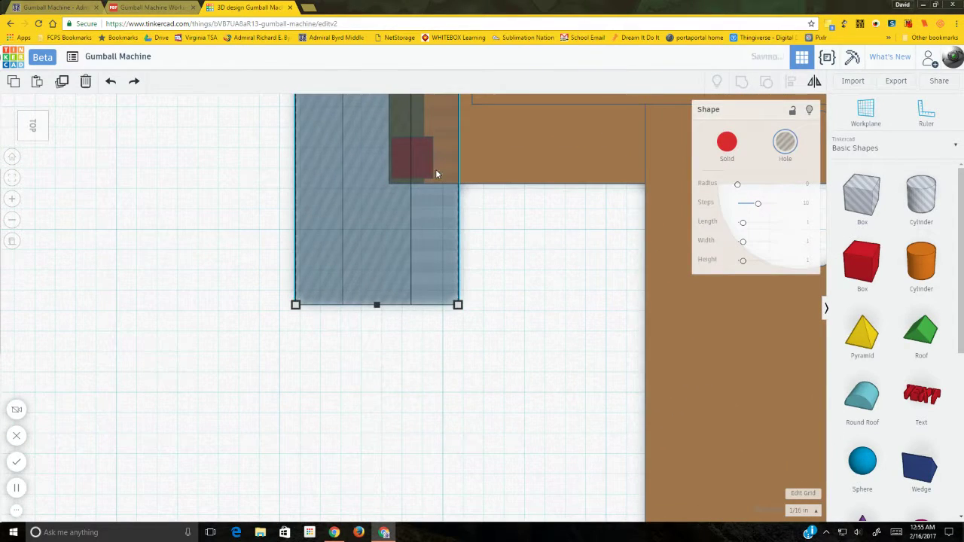
left_click(236, 146)
mouse_move(224, 125)
left_mouse_down()
mouse_move(369, 185)
mouse_move(525, 217)
left_mouse_up()
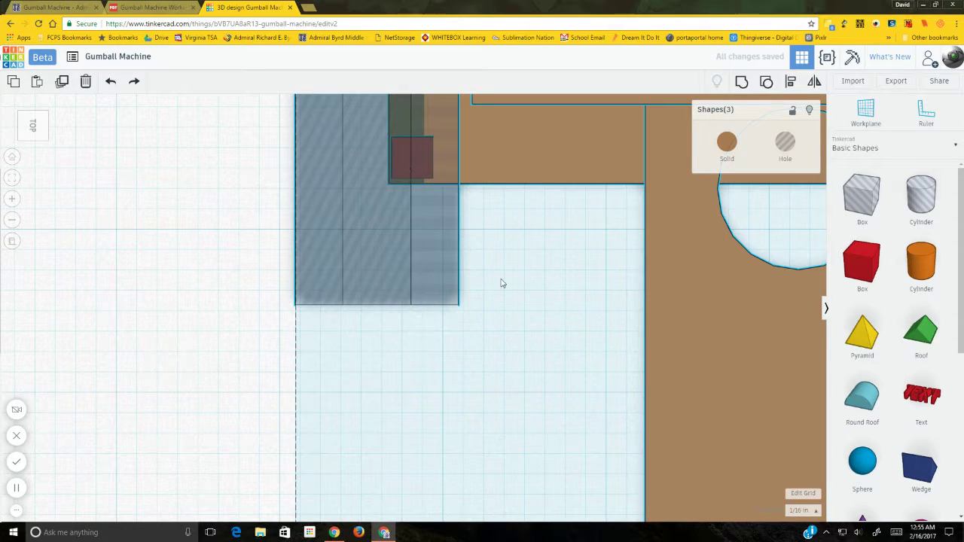
left_click(521, 293)
Step: Move the tilted hole bar away from the base to uncover the small red box
right_click_drag(521, 293, 462, 226)
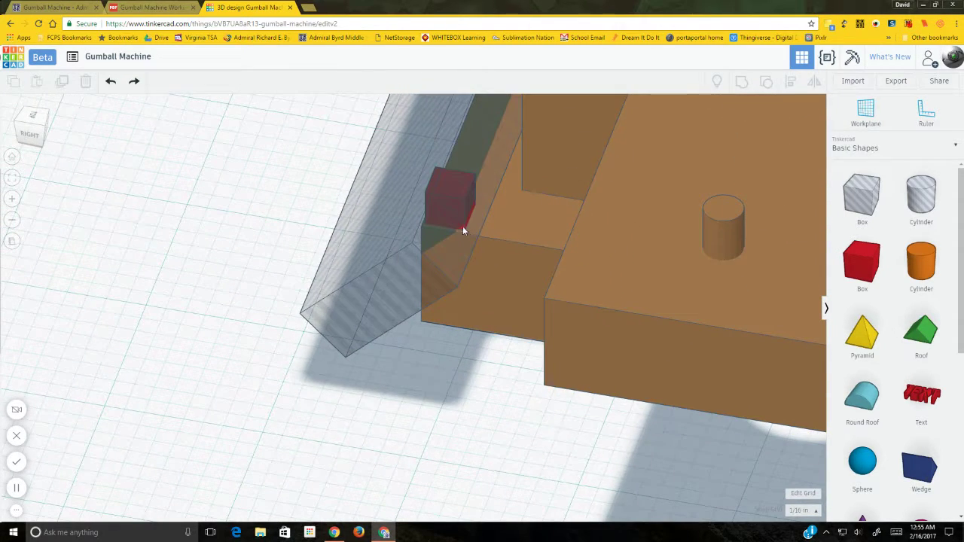
left_click(462, 226)
key("Left")
key("Left")
key("Left")
key("Left")
key("Left")
key("Left")
key("Left")
key("Left")
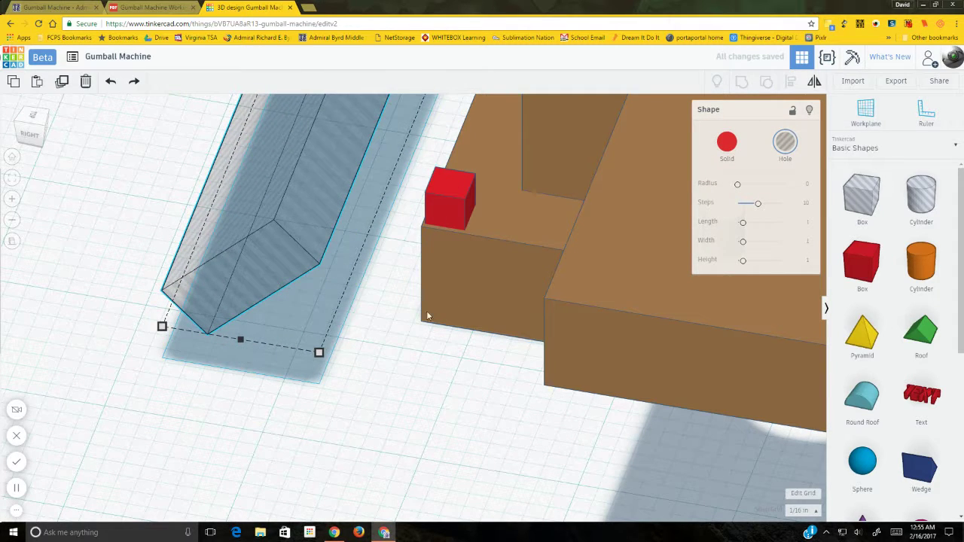
Step: Set the snap grid to 1/64 in and nudge the red box flush with the base's corner edges
left_click(440, 217)
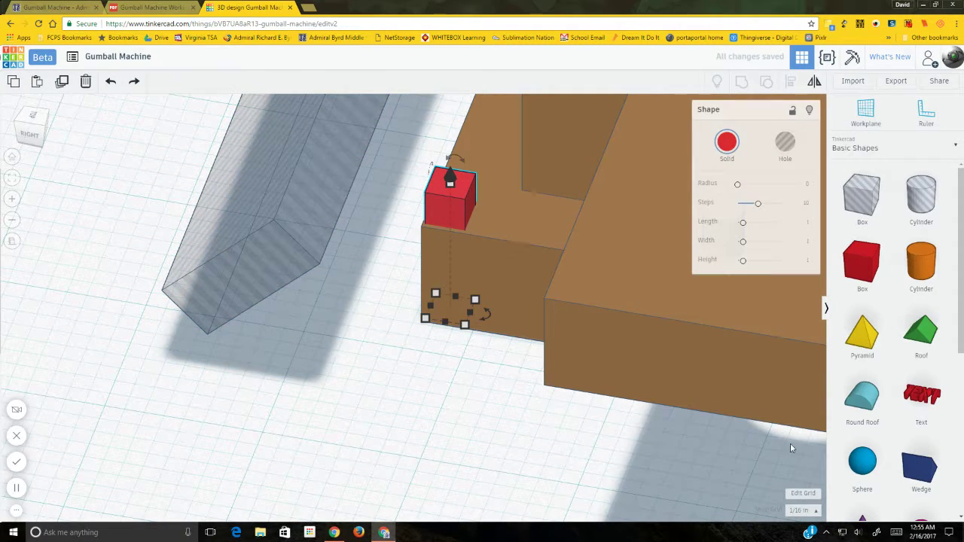
left_click(815, 512)
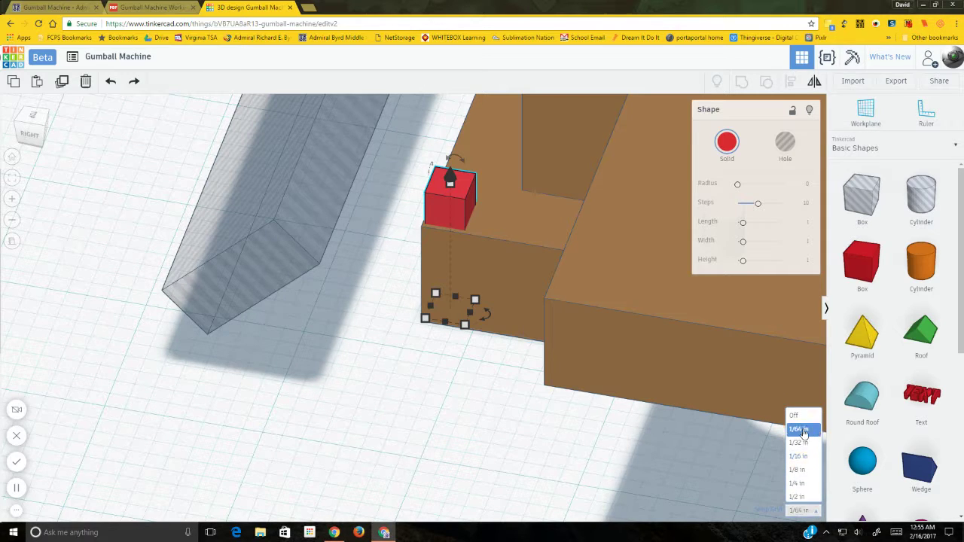
left_click(799, 429)
key("Down")
key("Down")
key("Down")
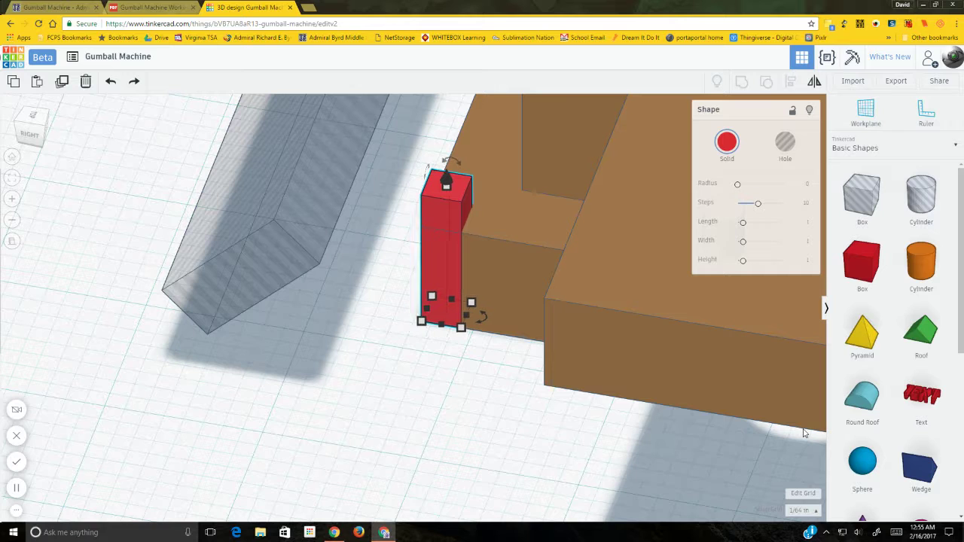
Step: Stretch the red box outward from the base's front face to about 1.67 in long as a gauge
left_click(261, 253)
left_click(449, 309)
left_click_drag(445, 326, 382, 467)
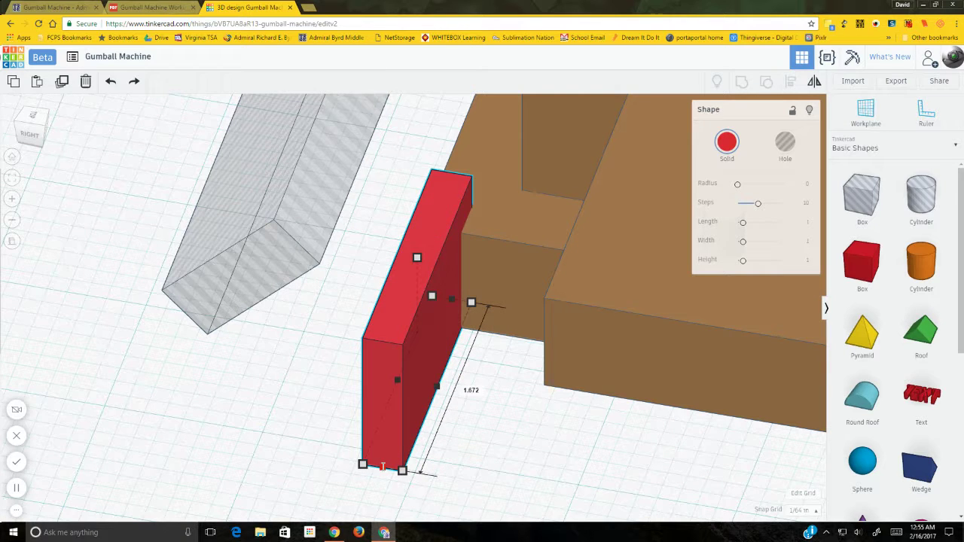
left_click(270, 372)
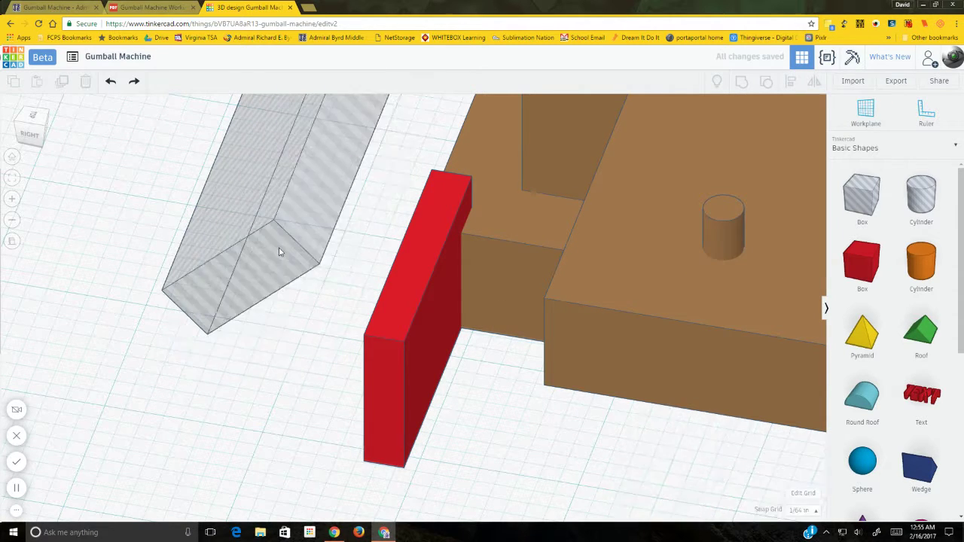
Step: Move the tilted hole bar back toward the base until it overlaps the red gauge box
left_click(279, 252)
key("Right")
key("Right")
key("Right")
key("Right")
key("Right")
key("Right")
key("Right")
key("Right")
key("Right")
key("Right")
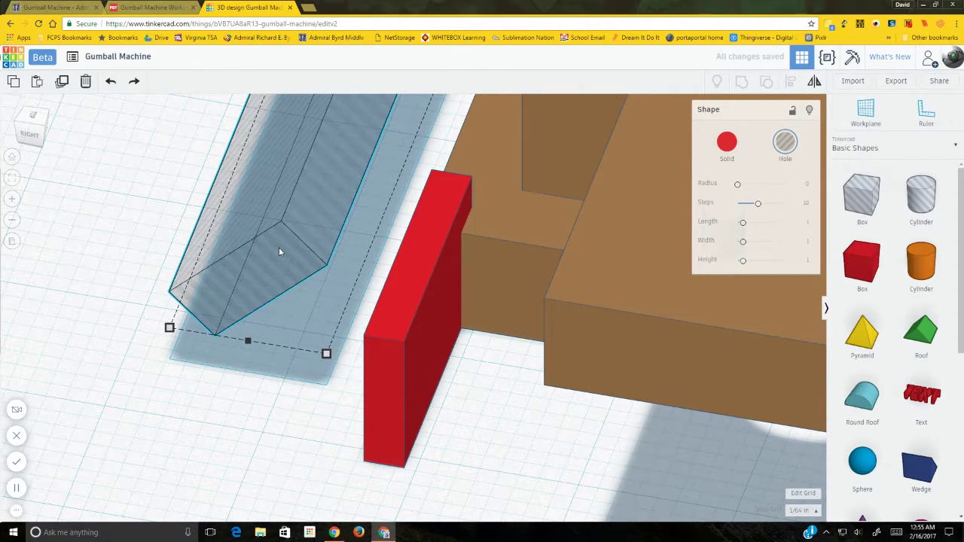
key("Right")
key("Right")
key("Right")
key("Right")
key("Right")
key("Right")
key("Right")
key("Right")
key("Right")
key("Right")
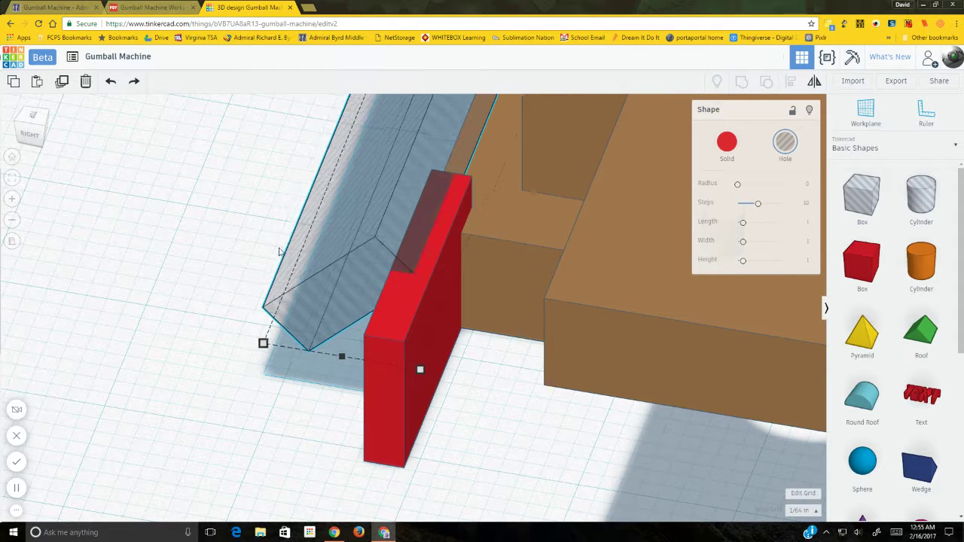
key("Right")
key("Right")
key("Right")
key("Right")
key("Right")
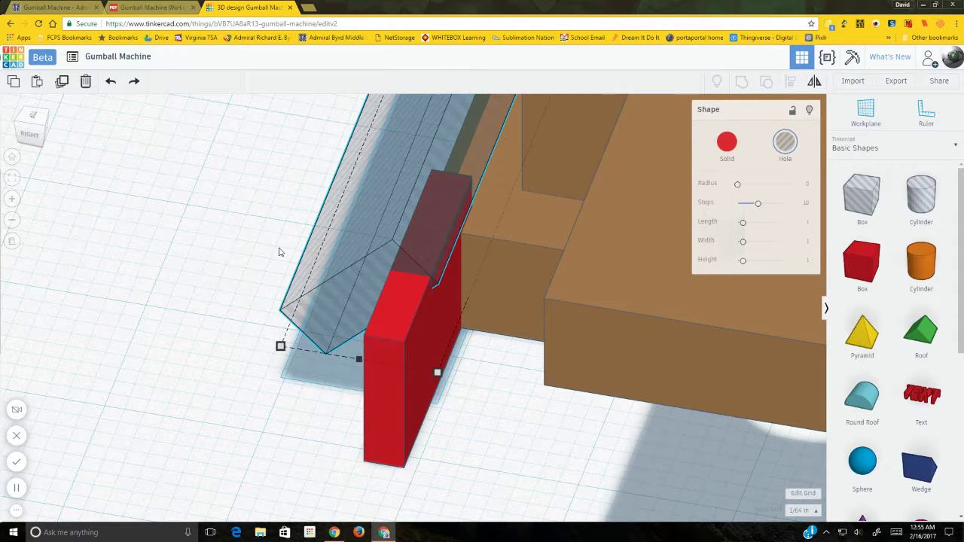
Step: In the Right view, nudge the hole bar until its lower edge meets the gauge box's inner side at the base's top surface
left_click(33, 132)
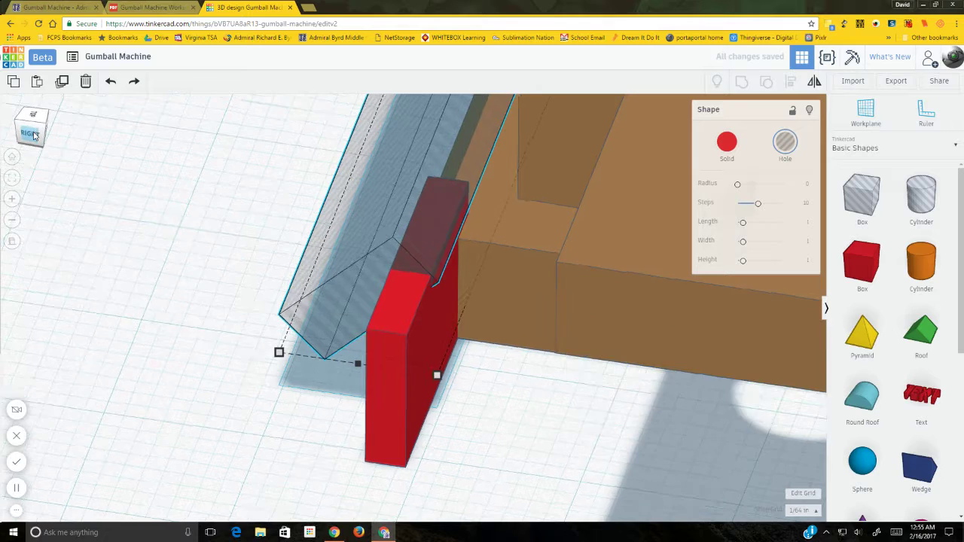
key("Right")
key("Right")
key("Right")
key("Right")
key("Right")
key("Right")
key("Right")
key("Right")
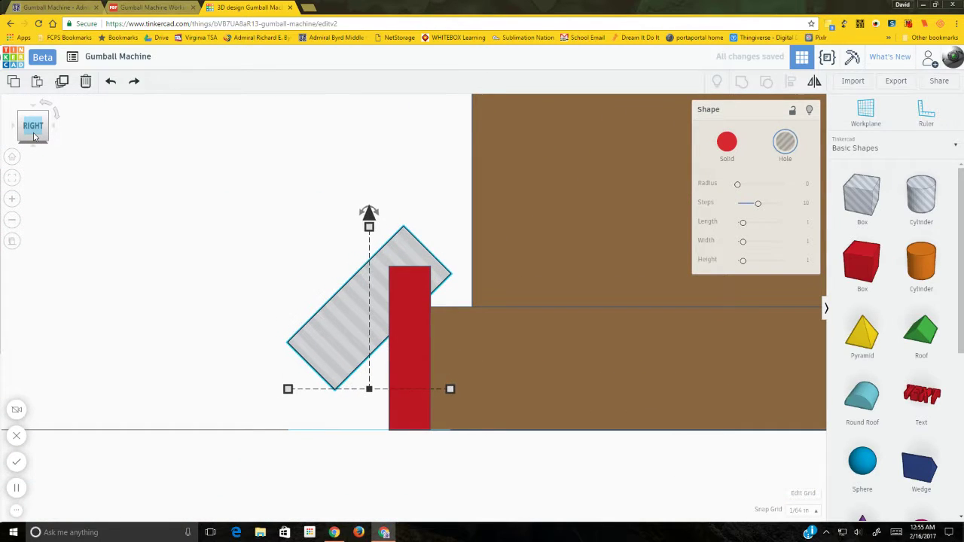
key("Right")
key("Right")
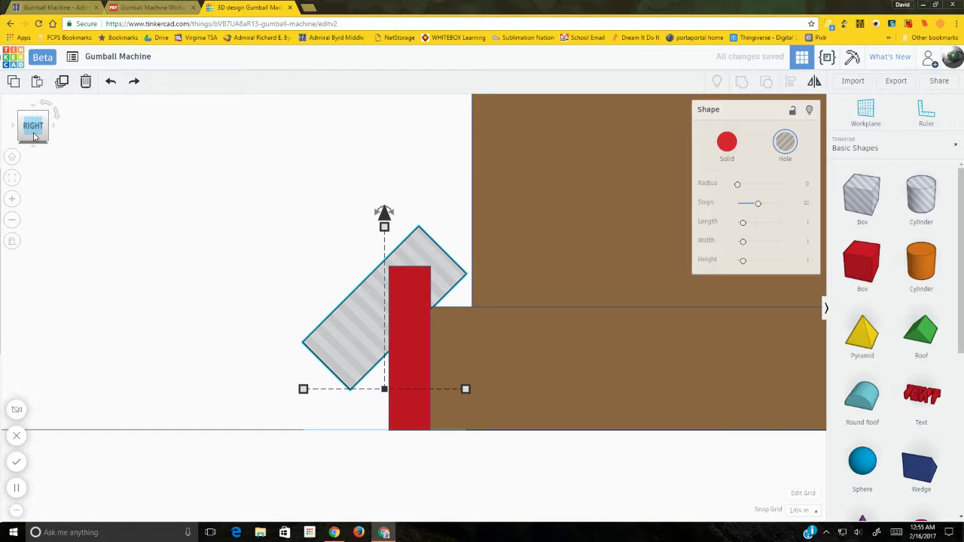
key("Left")
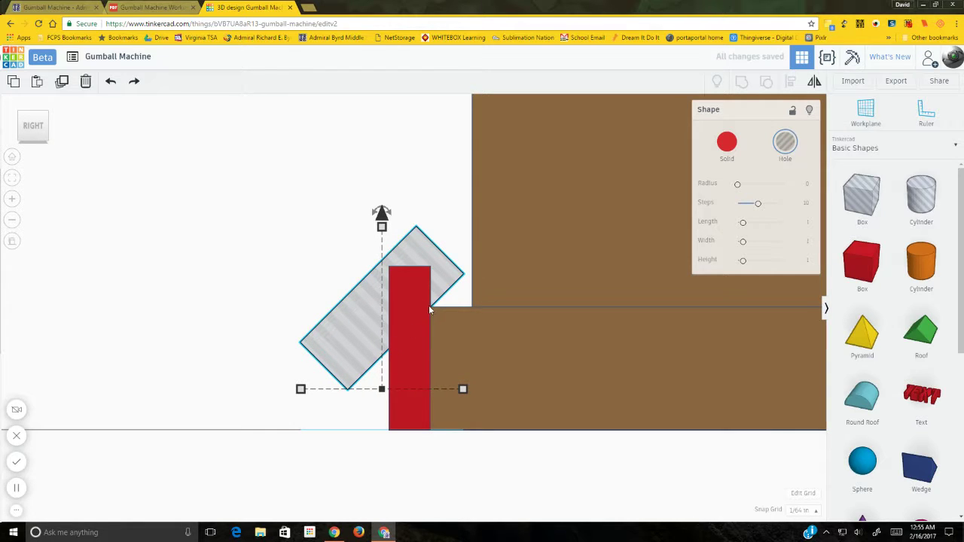
Step: Move the red gauge box across to the opposite side of the base, flush with its outer edge
left_click(411, 345)
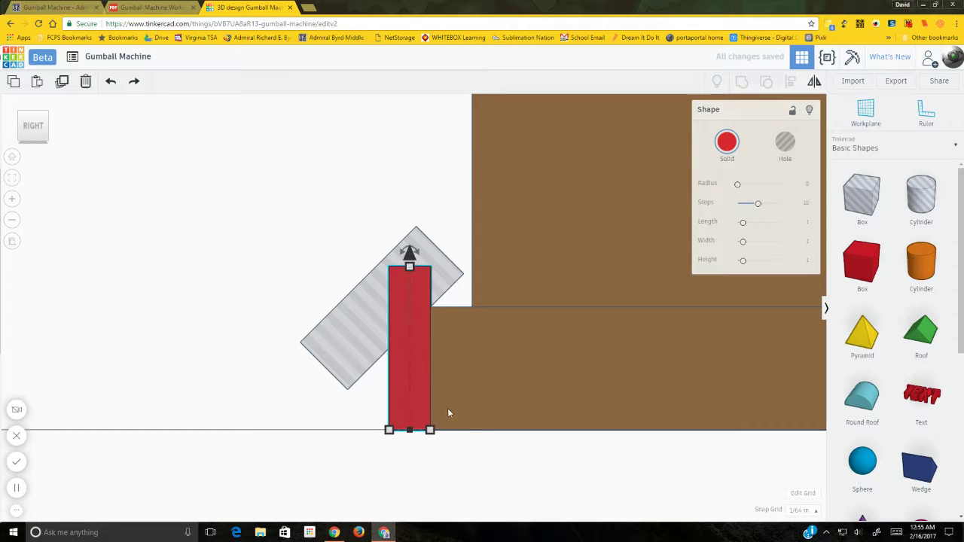
scroll(491, 453, "down", 2)
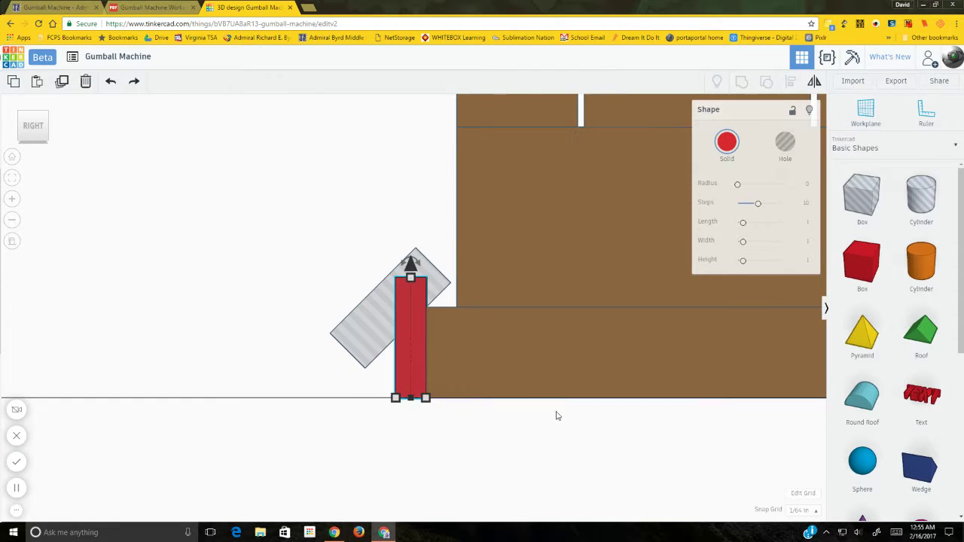
middle_click_drag(582, 415, 175, 407)
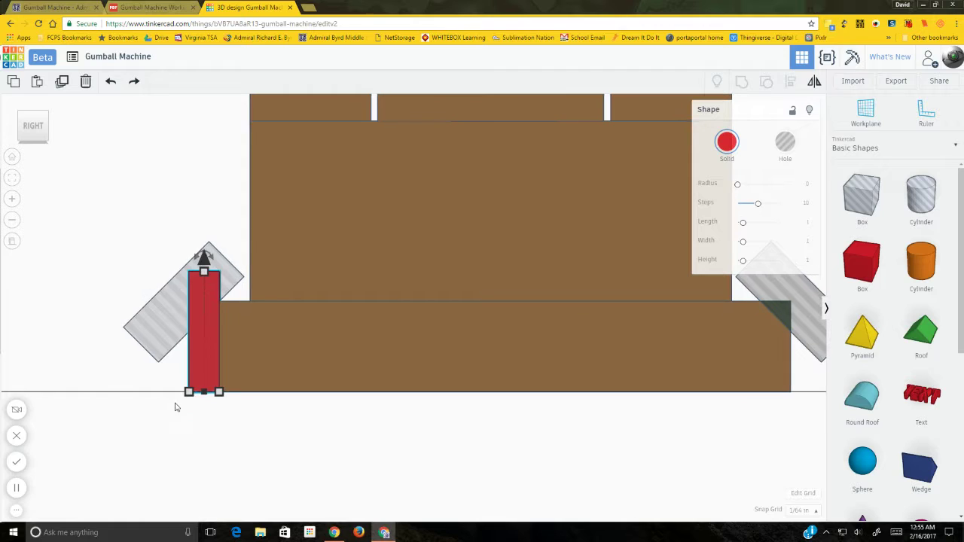
left_click_drag(206, 352, 770, 327)
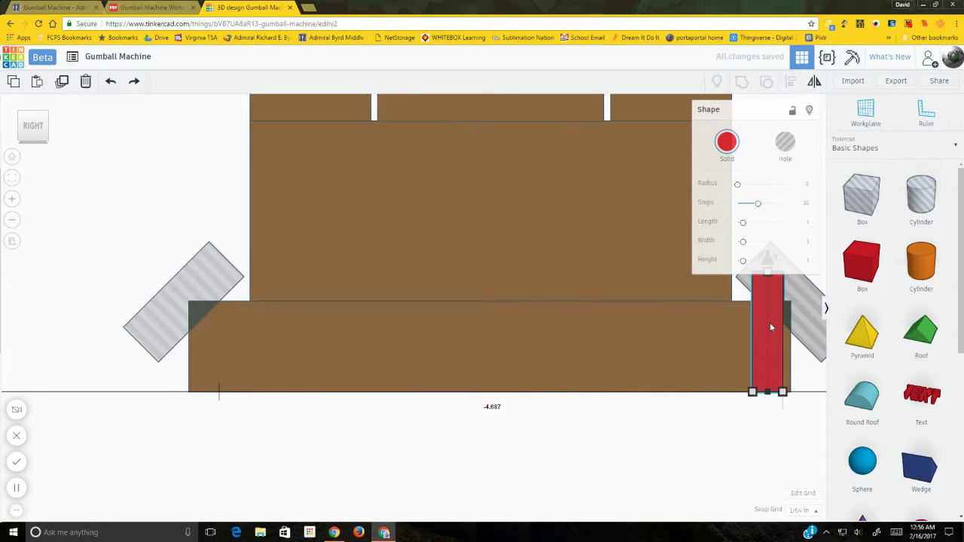
key("Right")
key("Right")
key("Right")
key("Right")
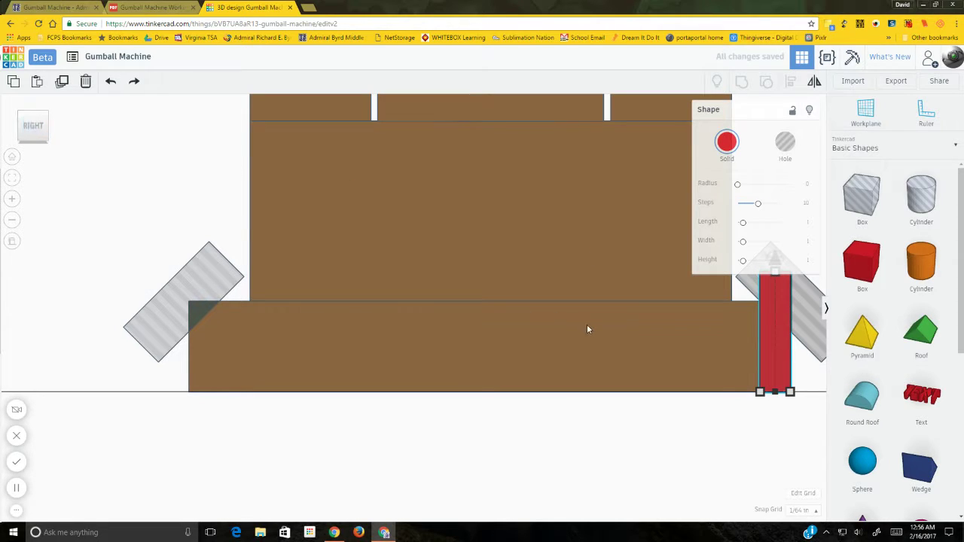
middle_click_drag(594, 327, 51, 340)
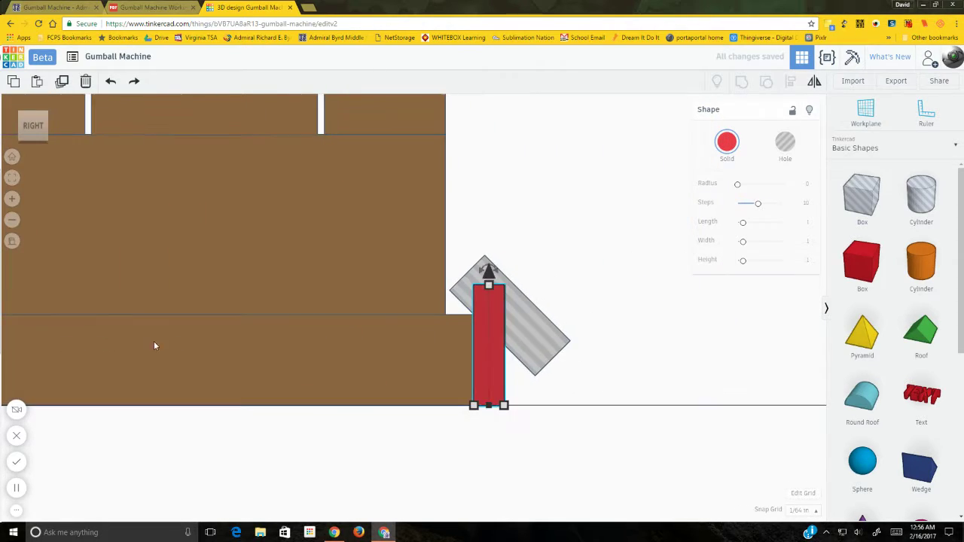
Step: Move the red gauge box about 2.48 in outward from the base, clear of the tilted hole bar
left_click(625, 316)
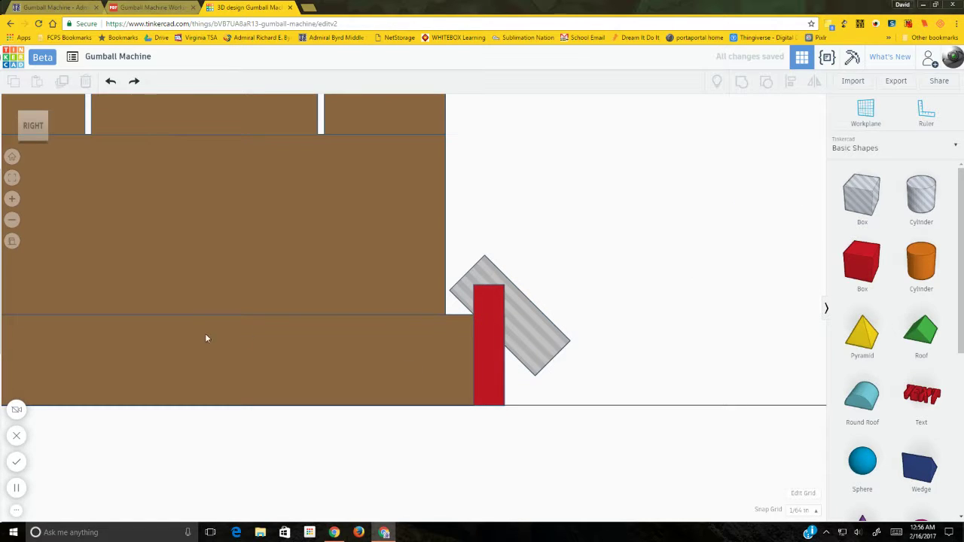
key("f")
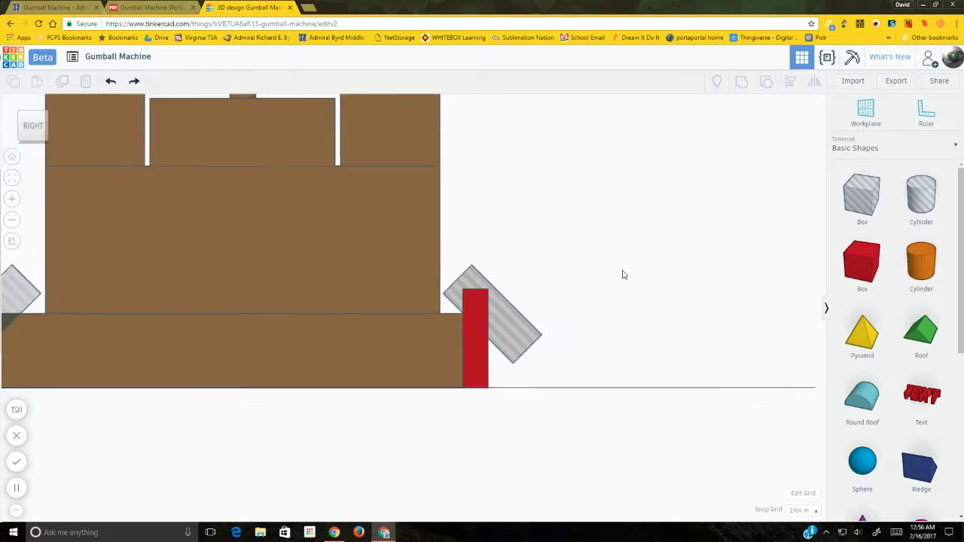
left_click_drag(463, 351, 622, 372)
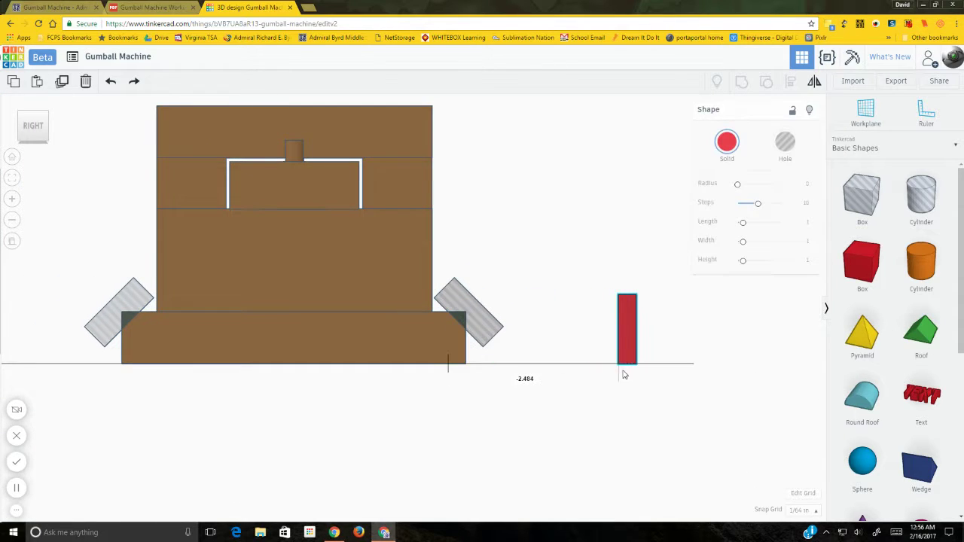
Step: Duplicate the tilted hole bar next to the red box and nudge the copy outward until it clears the base
left_click(481, 330)
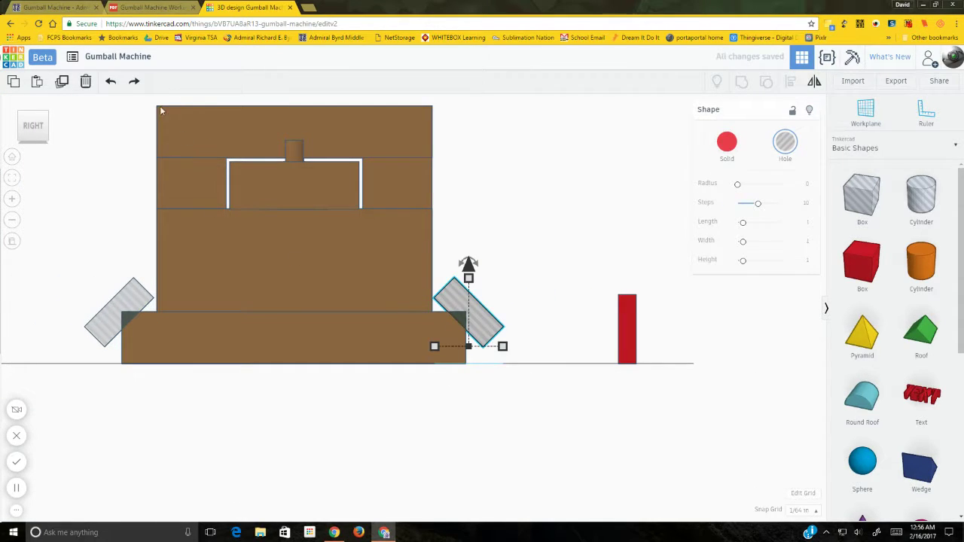
left_click(60, 82)
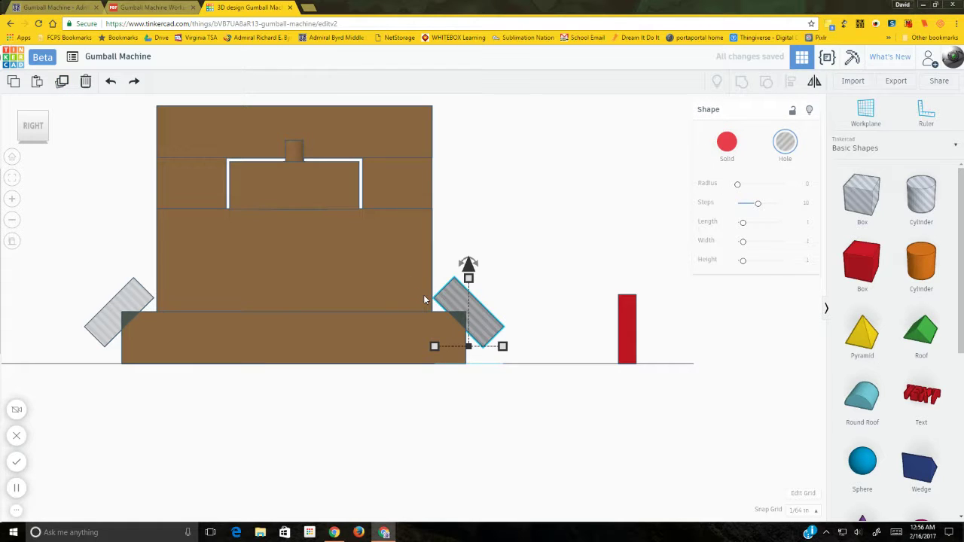
key("Right")
key("Right")
key("Right")
key("Right")
key("Right")
key("Right")
key("Right")
key("Right")
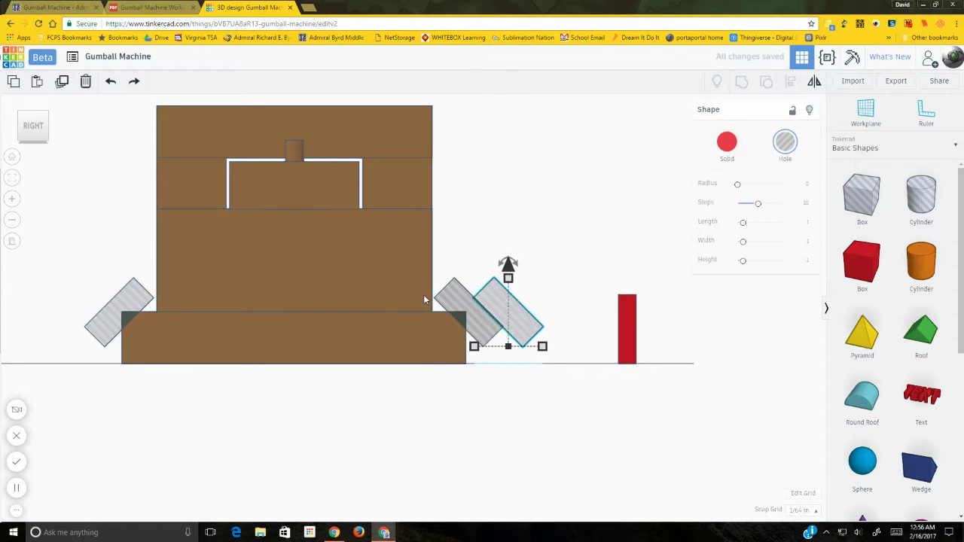
key("Right")
key("Right")
key("Right")
key("Right")
key("Right")
key("Right")
key("Right")
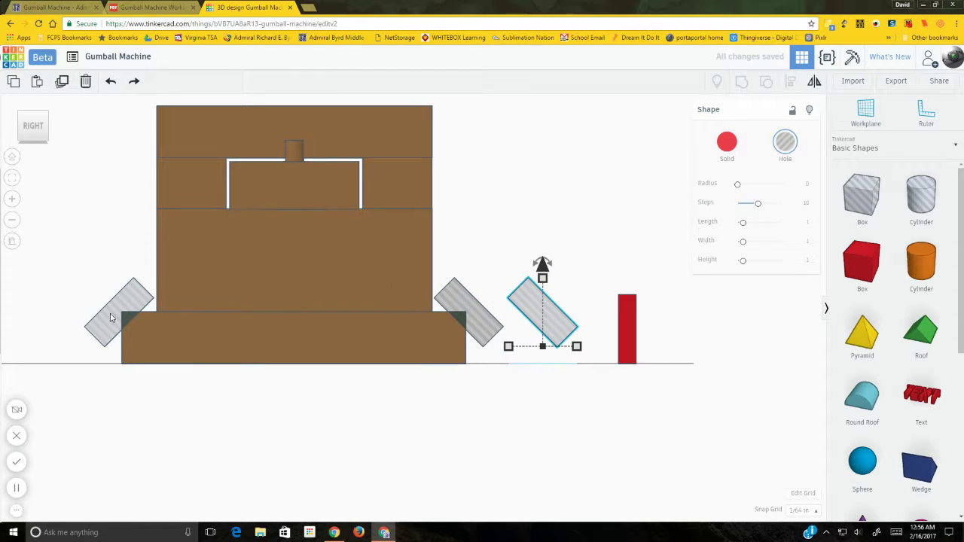
Step: Group the brown body with the two tilted hole bars overlapping the base to cut chamfers along both edges
left_click(234, 298)
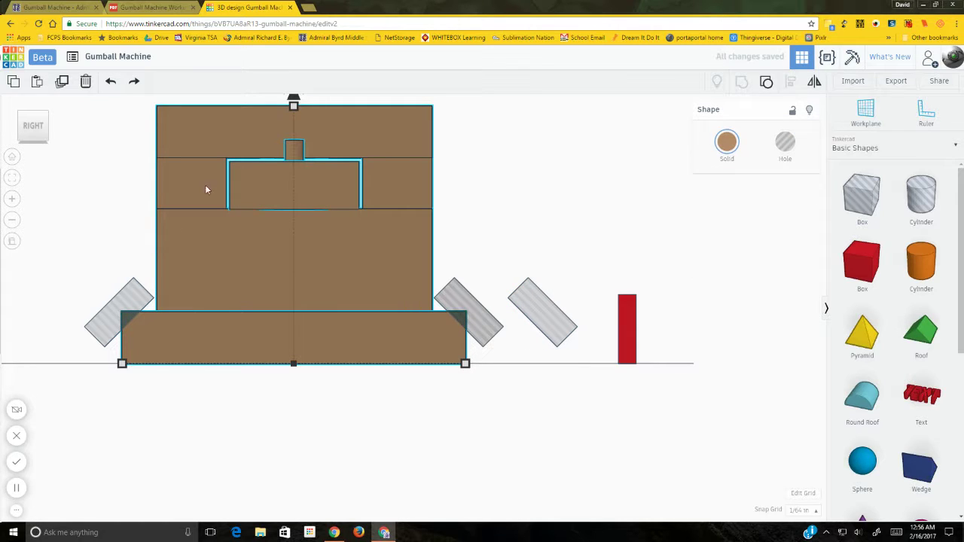
left_click(130, 299, "shift")
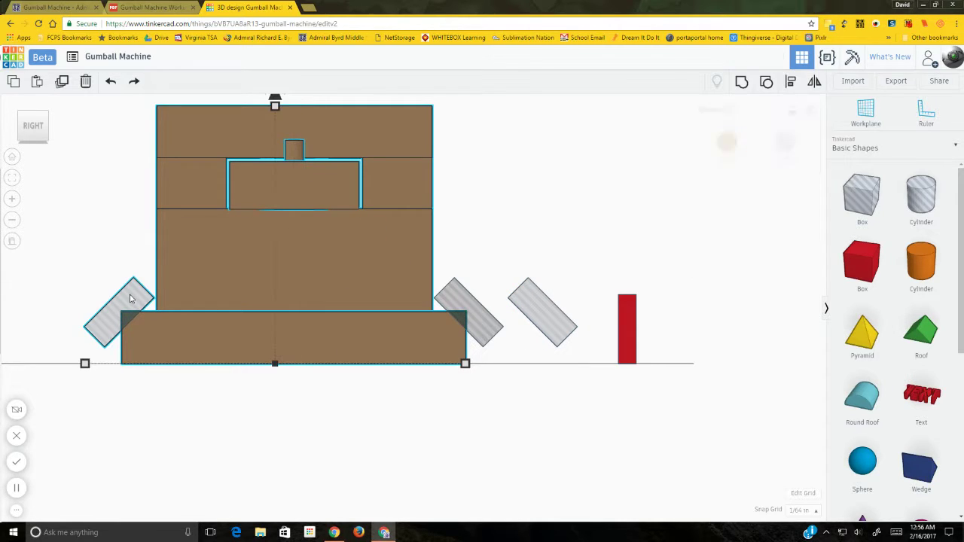
left_click(454, 305, "shift")
left_click(739, 85)
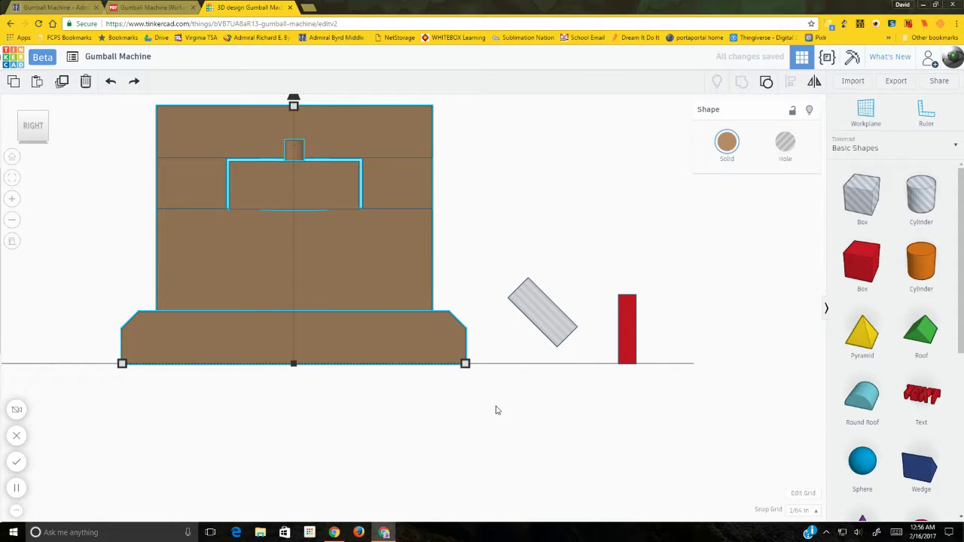
Step: Rotate the spare hole bar a quarter turn horizontally so it runs parallel to the base's uncut sides
right_click_drag(496, 410, 225, 459)
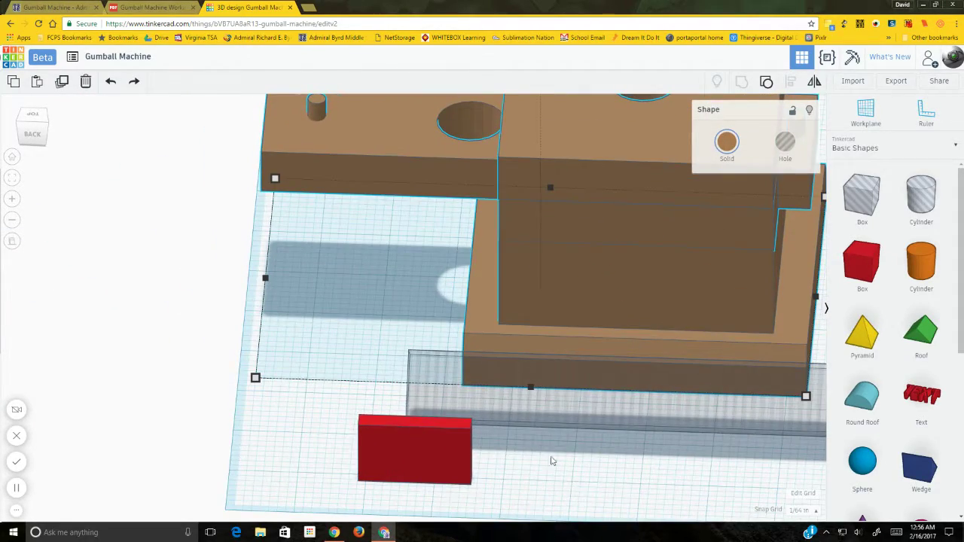
scroll(443, 338, "down", 5)
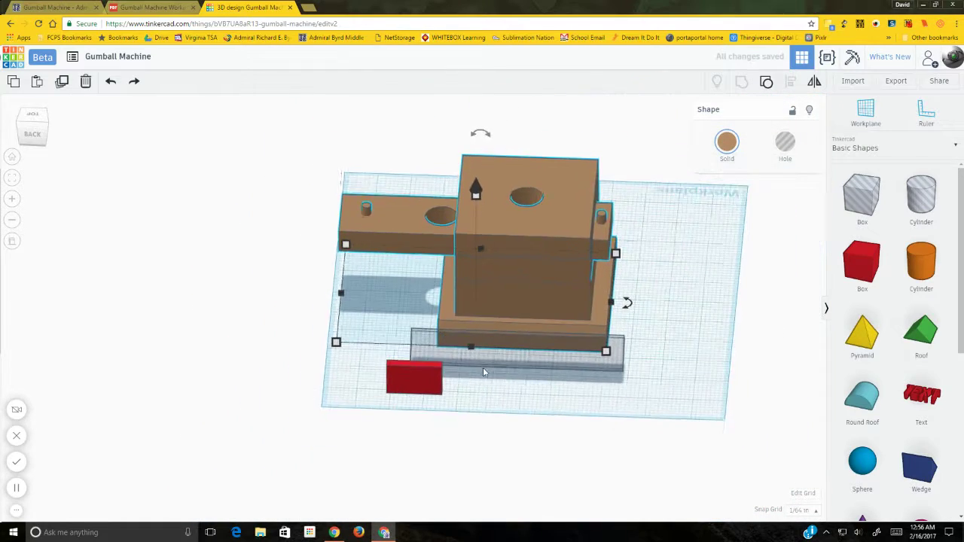
scroll(486, 372, "up", 3)
left_click(564, 369)
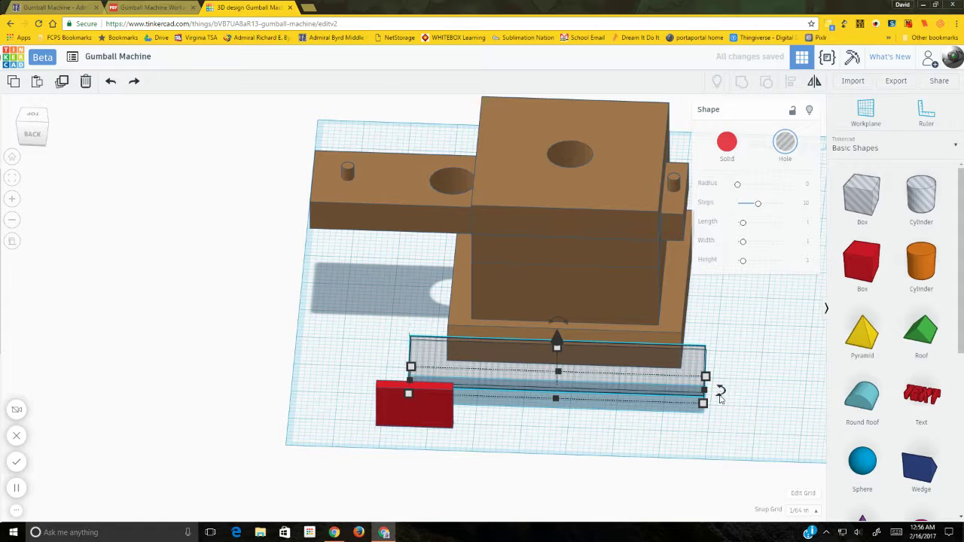
left_click_drag(719, 398, 582, 331)
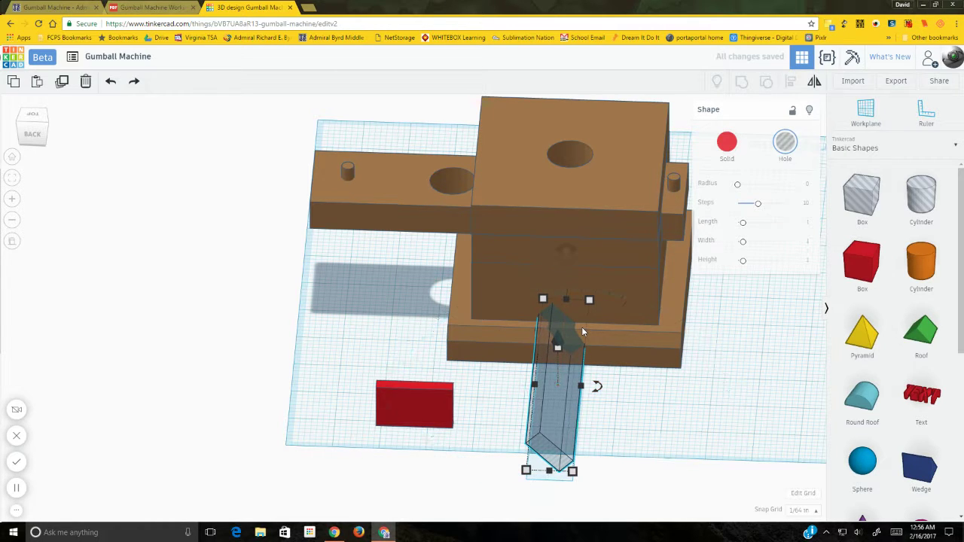
Step: Move the rotated hole bar alongside the base's left side so it overlaps the upper edge
key("Right")
key("Right")
left_click_drag(580, 326, 720, 259)
left_click_drag(700, 320, 689, 295)
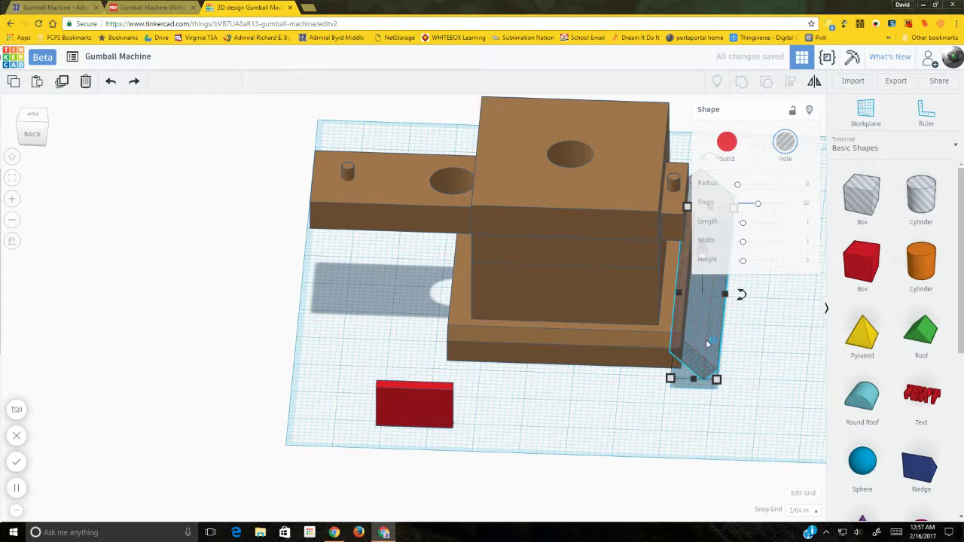
Step: Copy the hole bar to the opposite side of the base and rotate the copy 90° so it tilts the other way
left_click_drag(705, 339, 392, 321, "alt")
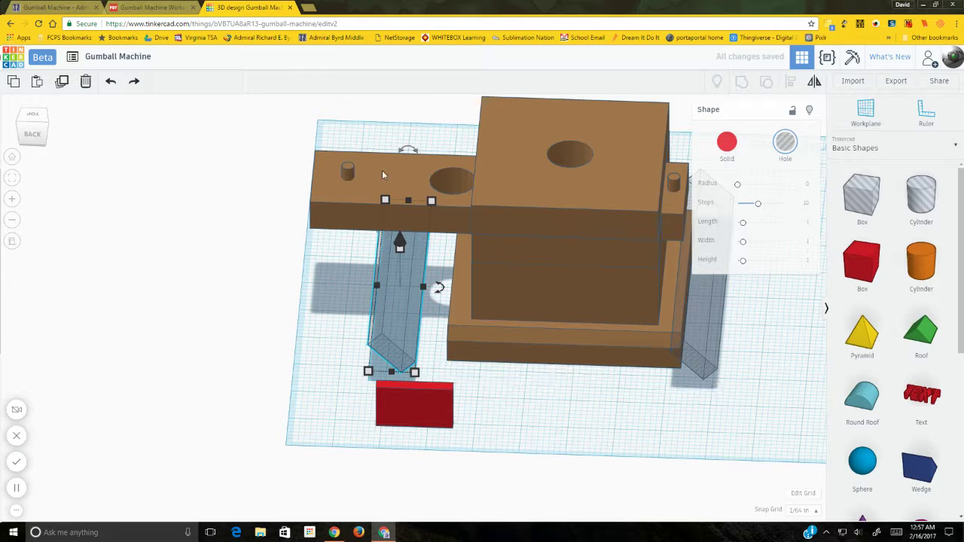
left_click_drag(407, 150, 446, 180)
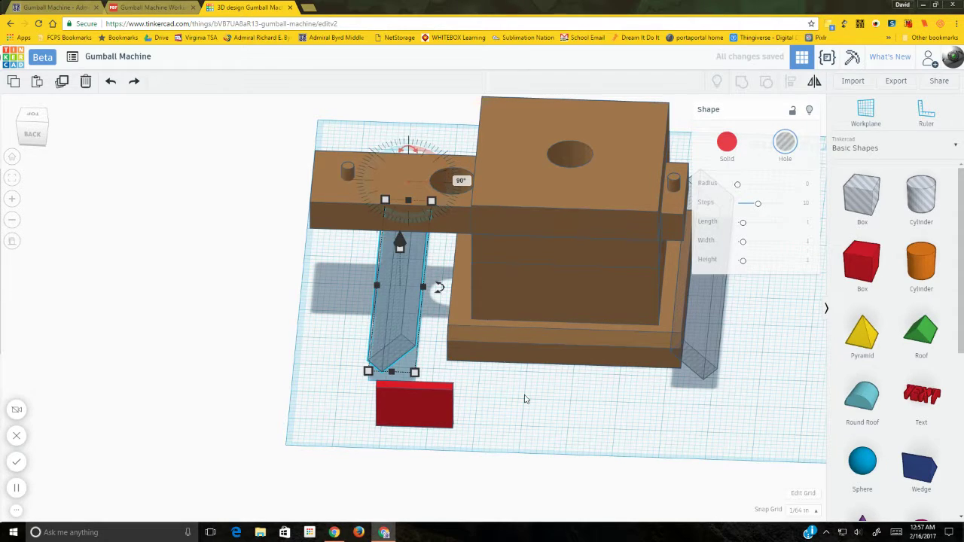
left_click(532, 405)
right_click_drag(532, 404, 531, 367)
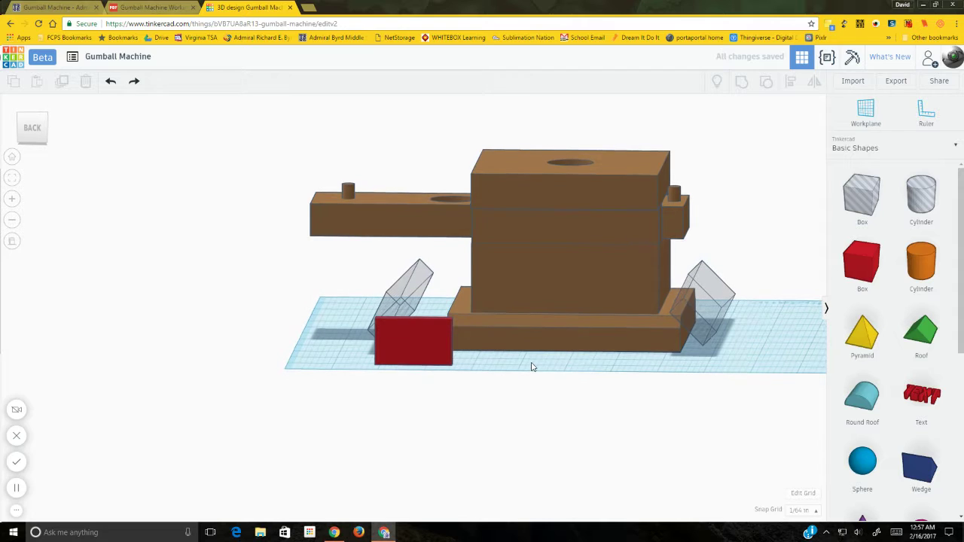
Step: Resize the red gauge box to 0.25 in across and 2 in long, parallel to the new hole bars
left_click(426, 325)
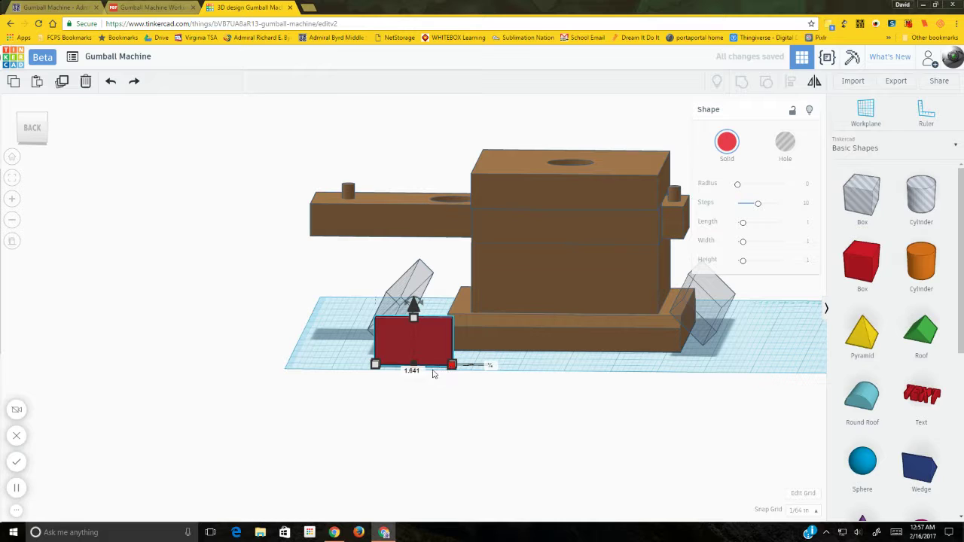
left_click(418, 370)
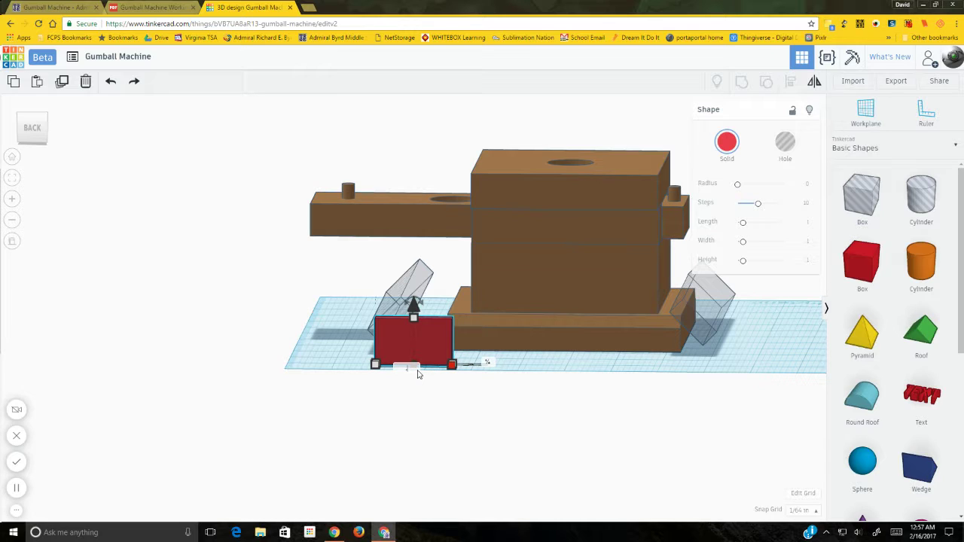
type(".25")
key("Return")
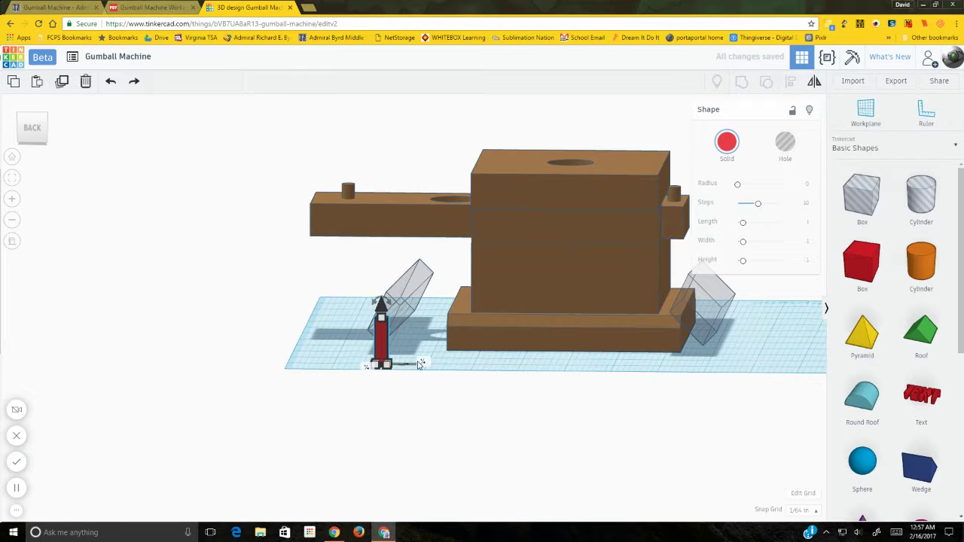
left_click(420, 364)
right_click_drag(469, 365, 331, 398)
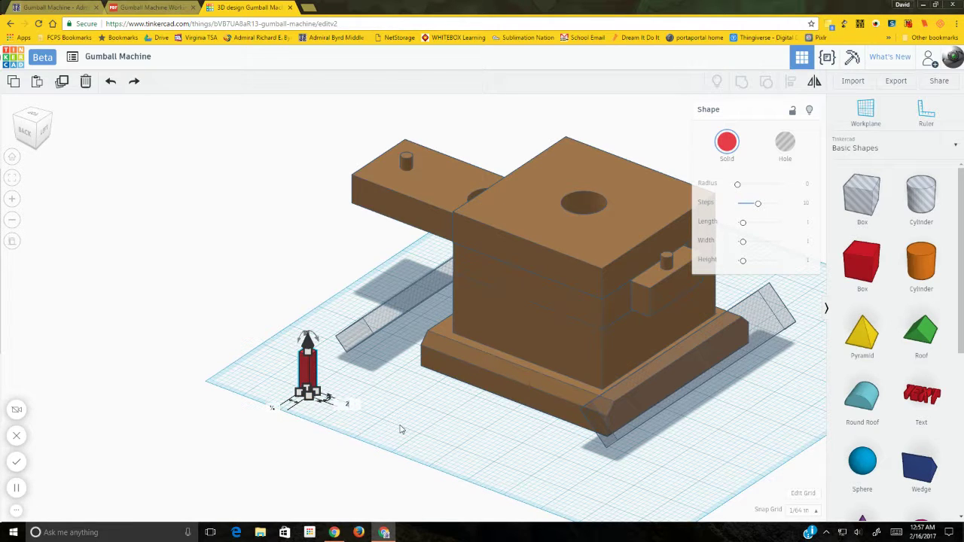
key("ctrl+z")
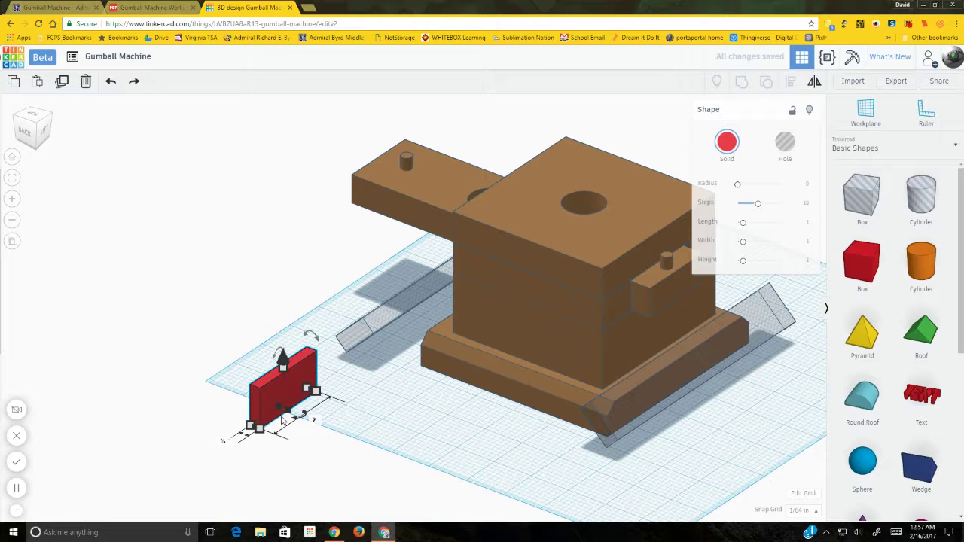
Step: Move the red gauge box onto the base's right side and nudge it flush with the outer edge in the Back view
left_click_drag(259, 409, 413, 354)
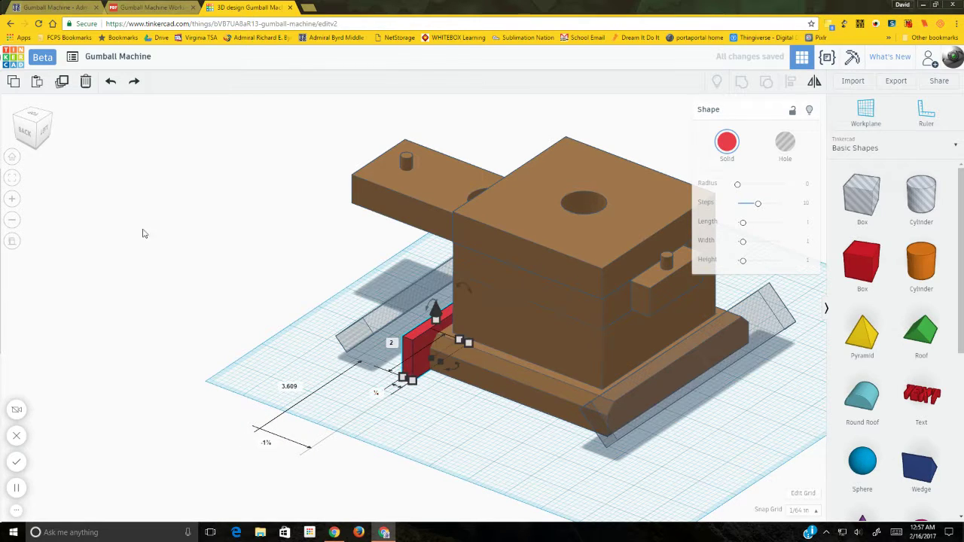
left_click(24, 133)
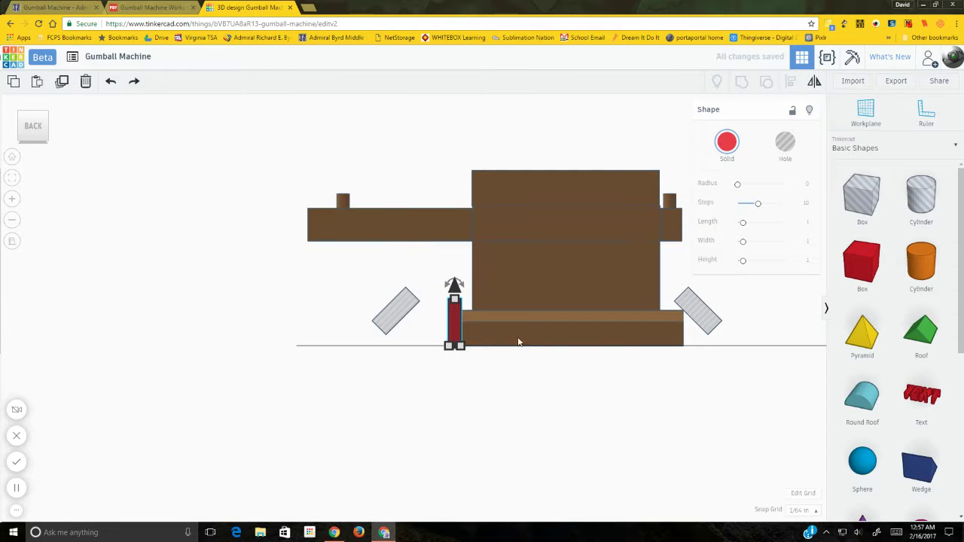
scroll(478, 324, "up", 5)
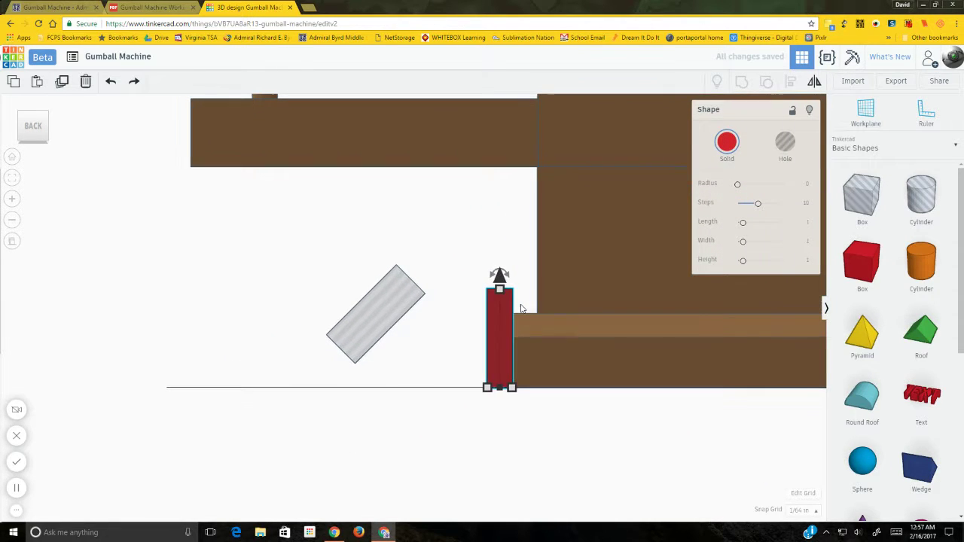
key("Right")
key("Right")
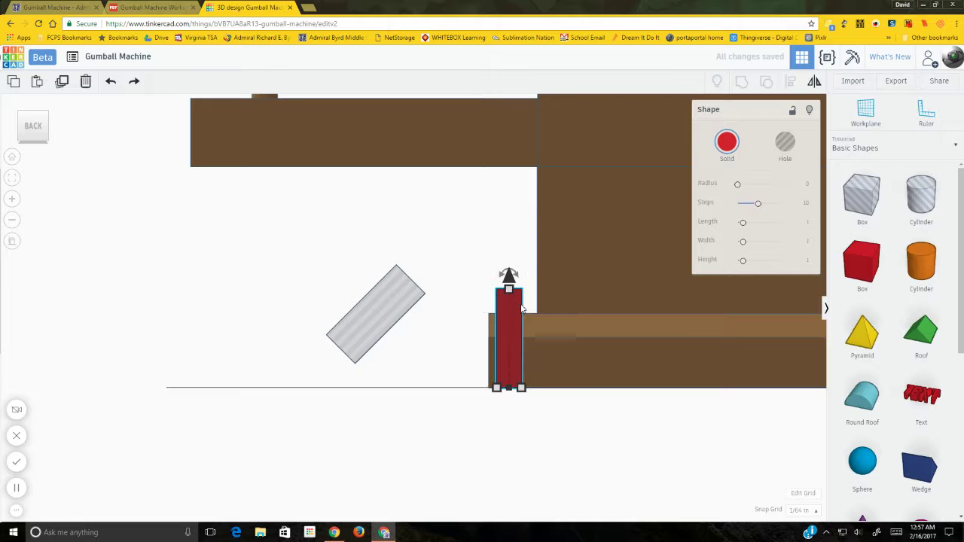
key("Left")
key("Left")
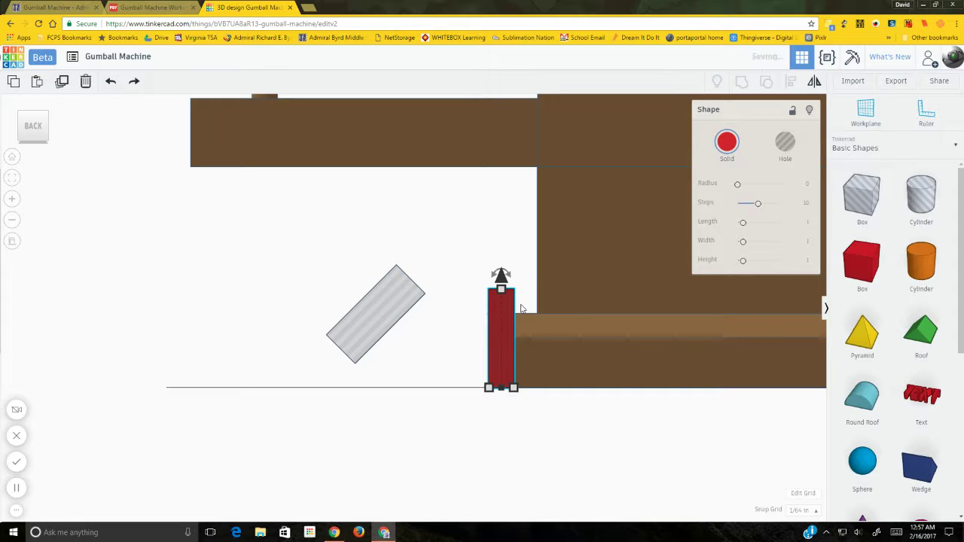
Step: Nudge the right-side hole bar toward the base until its lower edge meets the gauge box's inner side at the base's top surface
left_click(389, 319)
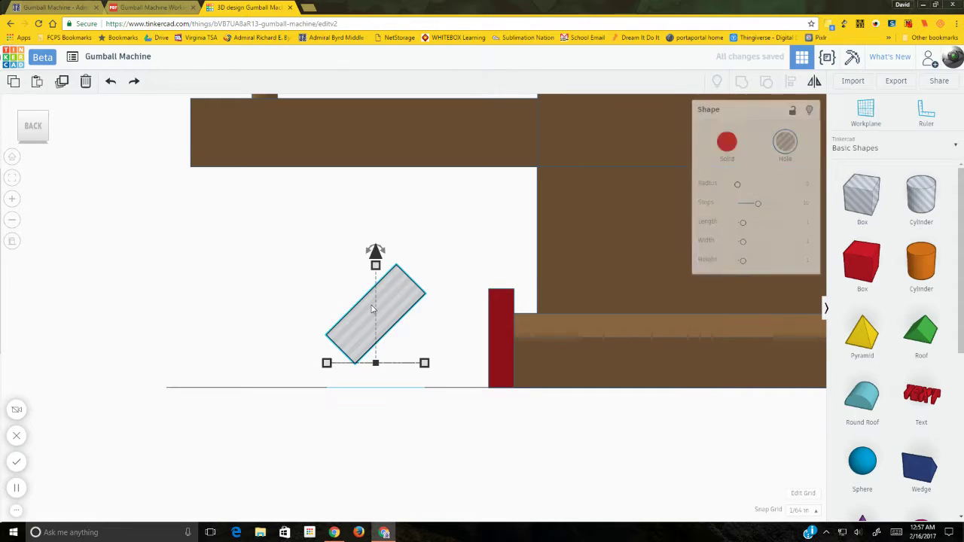
key("Right")
key("Right")
key("Right")
key("Right")
key("Right")
key("Right")
key("Right")
key("Right")
key("Right")
key("Right")
key("Right")
key("Right")
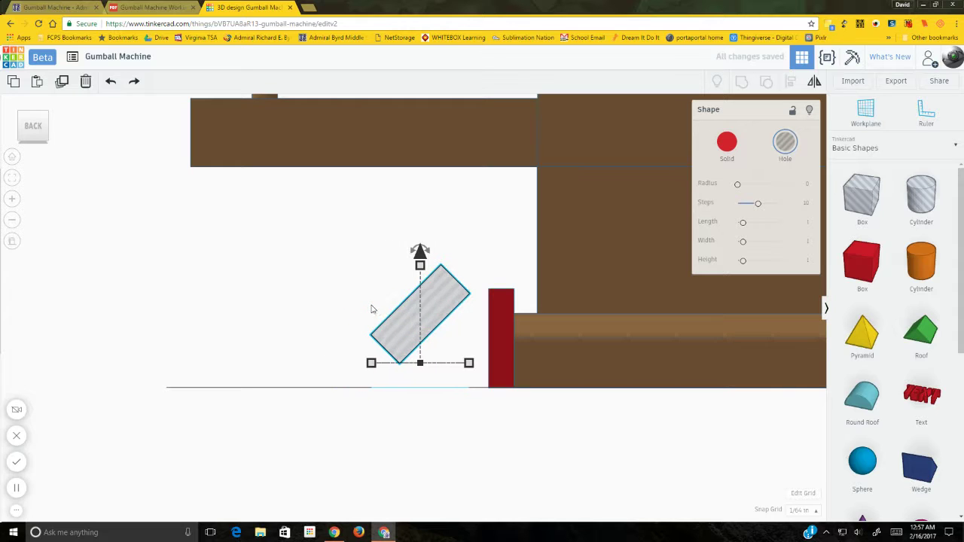
key("Right")
key("Right")
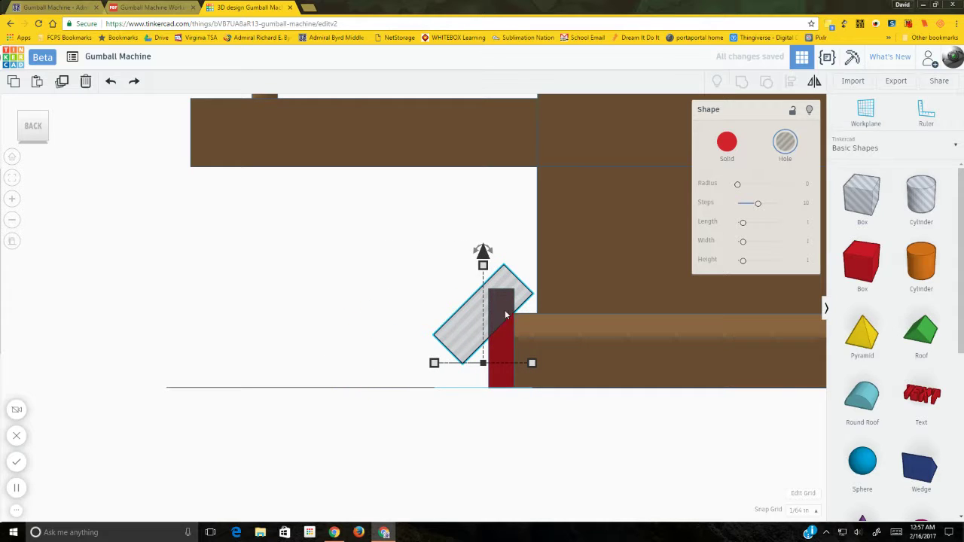
left_click(429, 400)
right_click_drag(429, 400, 508, 380)
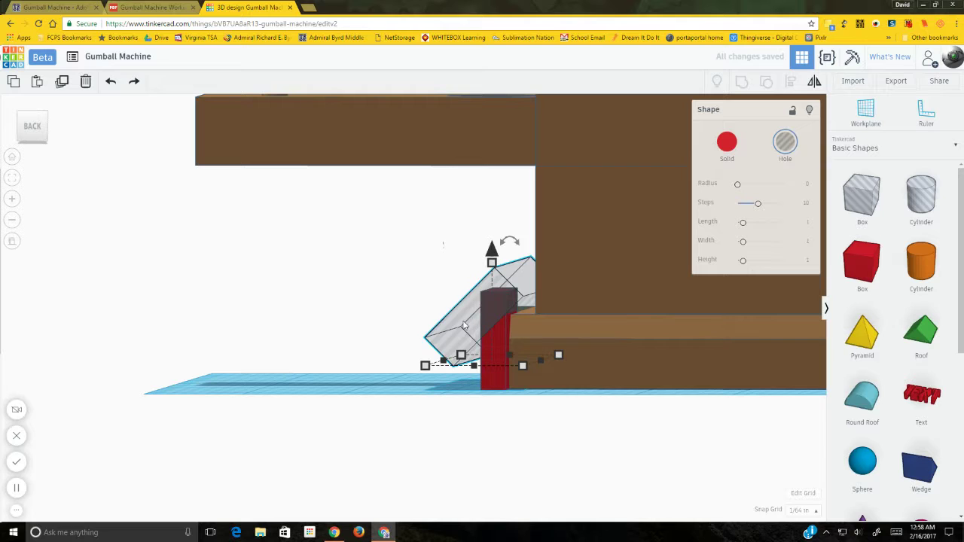
key("Right")
key("Right")
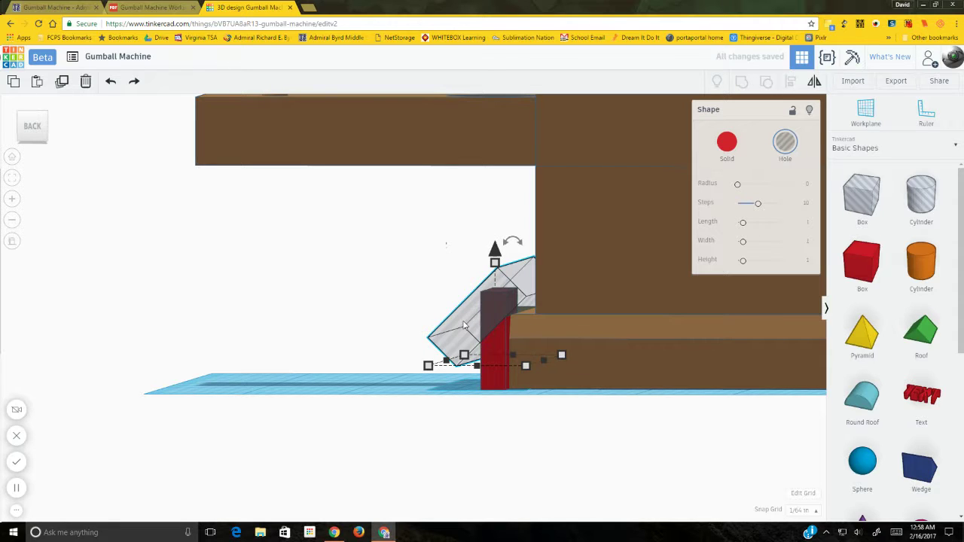
Step: Move the red gauge box from the finished side of the base to the opposite side, beneath the other tilted hole bar
right_click_drag(533, 424, 493, 388)
left_click(494, 388)
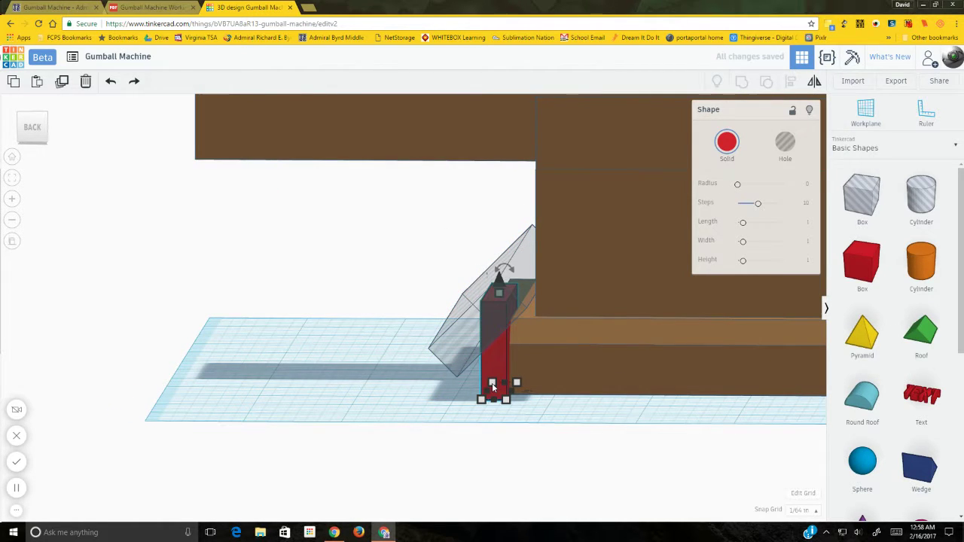
scroll(493, 388, "down", 5)
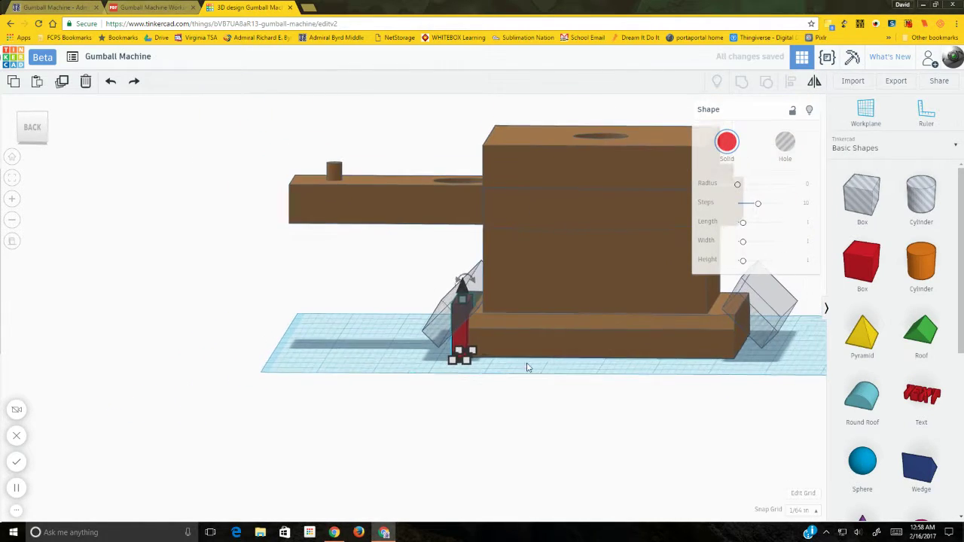
left_click_drag(463, 341, 727, 338)
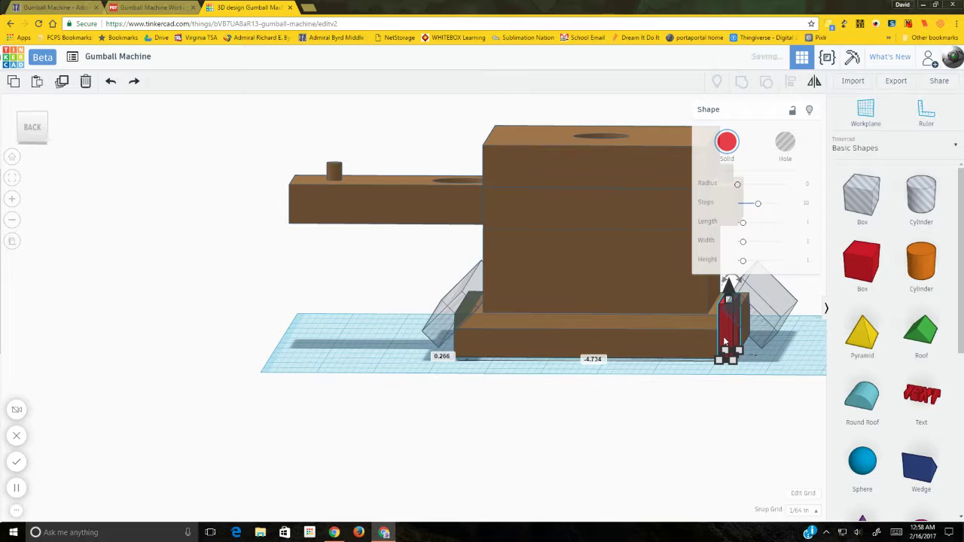
left_click(756, 386)
Step: Nudge the second tilted hole bar toward the base until its lower edge meets the gauge box's inner side at the base's top surface
right_click_drag(731, 411, 680, 435)
left_click(763, 320)
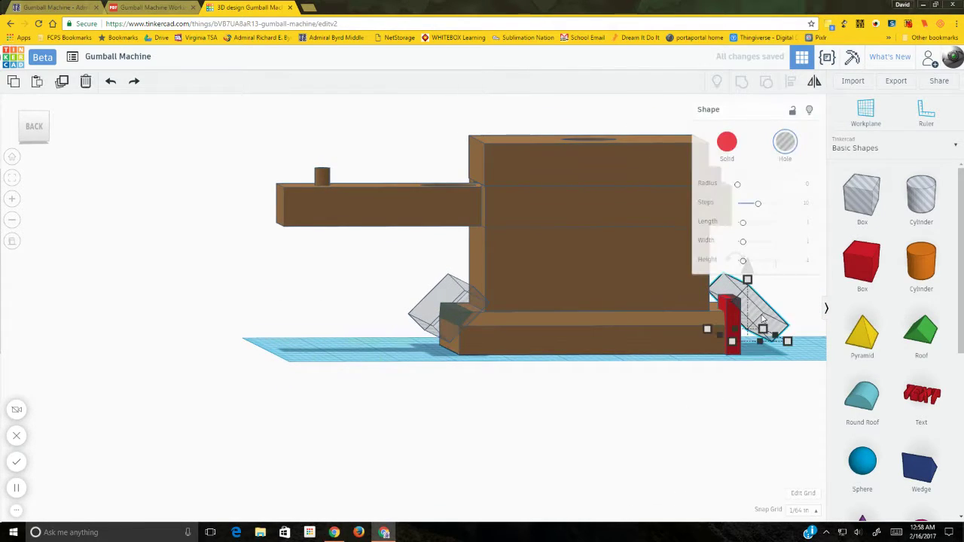
key("Left")
key("Left")
key("Left")
key("Left")
key("Left")
key("Left")
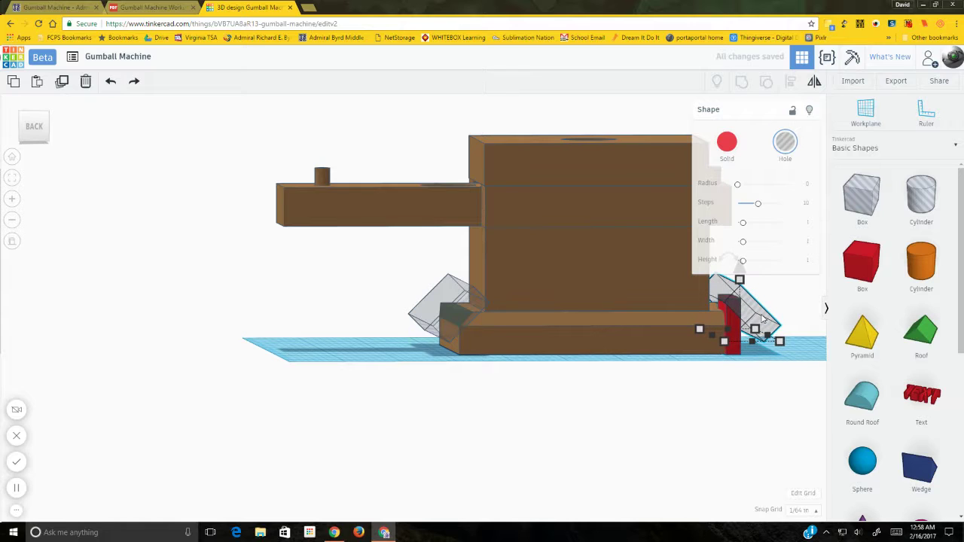
key("Left")
key("Left")
key("Left")
key("Left")
key("Left")
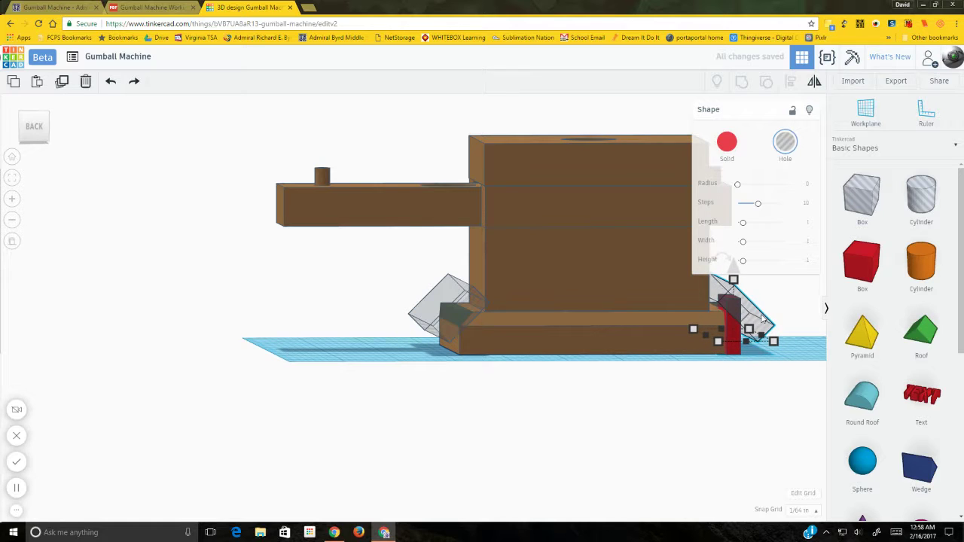
key("Left")
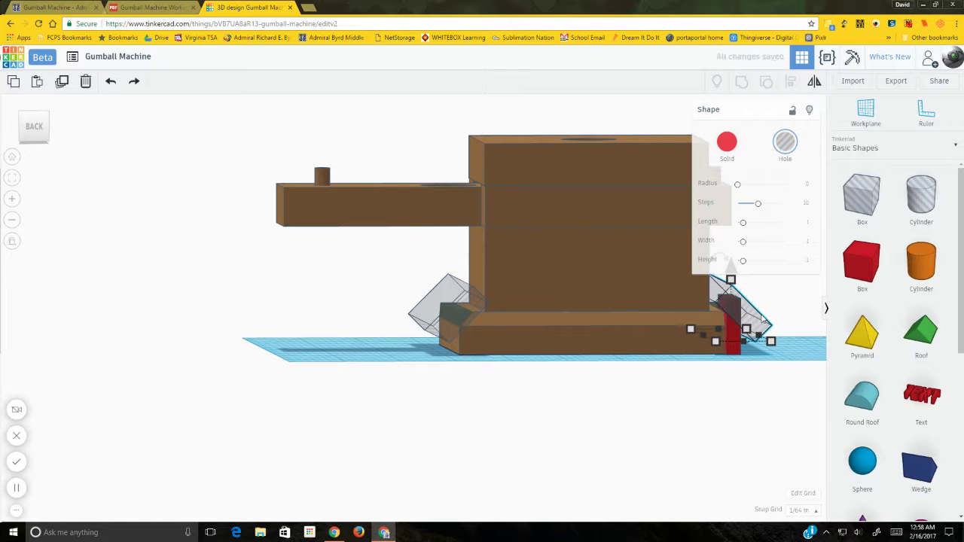
left_click(698, 391)
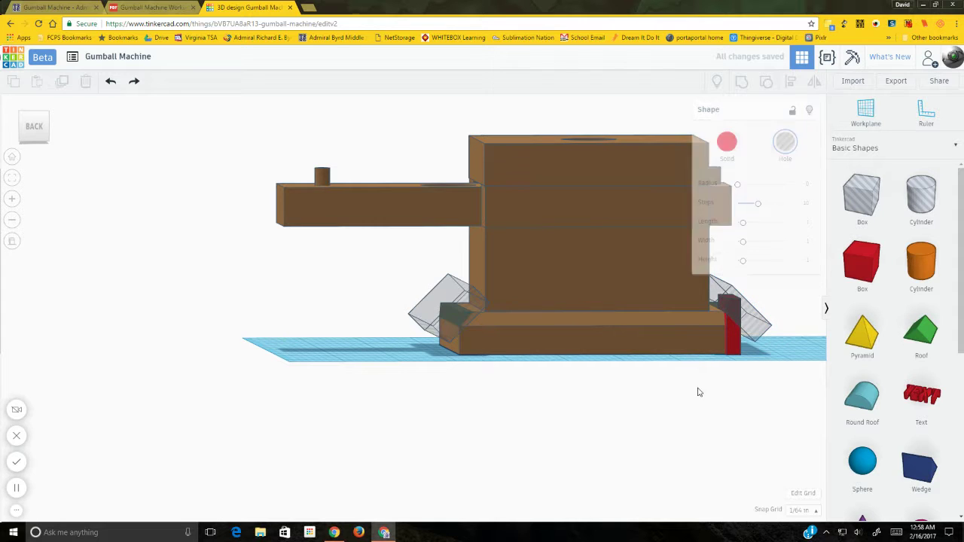
Step: Pull the red gauge box clear of the base and delete it
right_click_drag(698, 392, 717, 299)
scroll(767, 287, "up", 2)
scroll(767, 287, "up", 1)
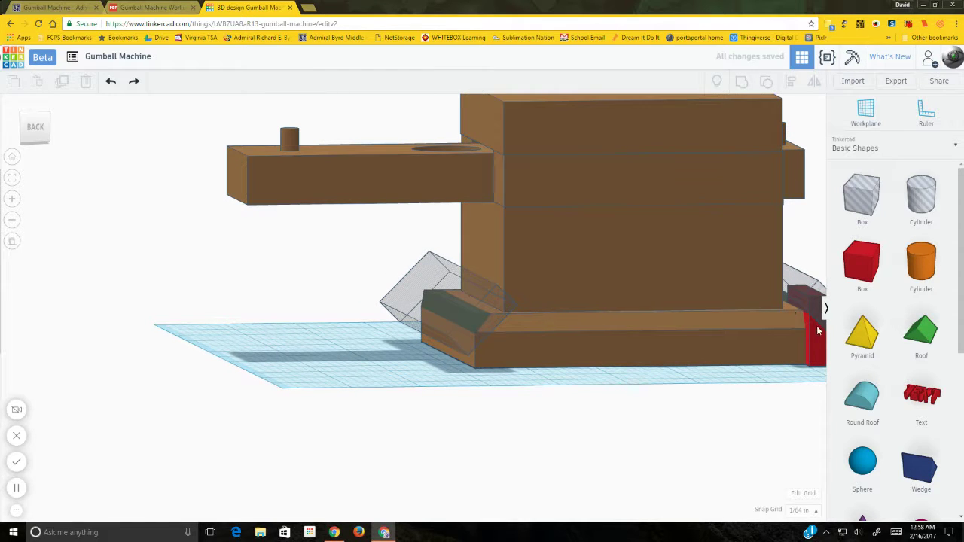
left_click_drag(818, 330, 184, 369)
key("Delete")
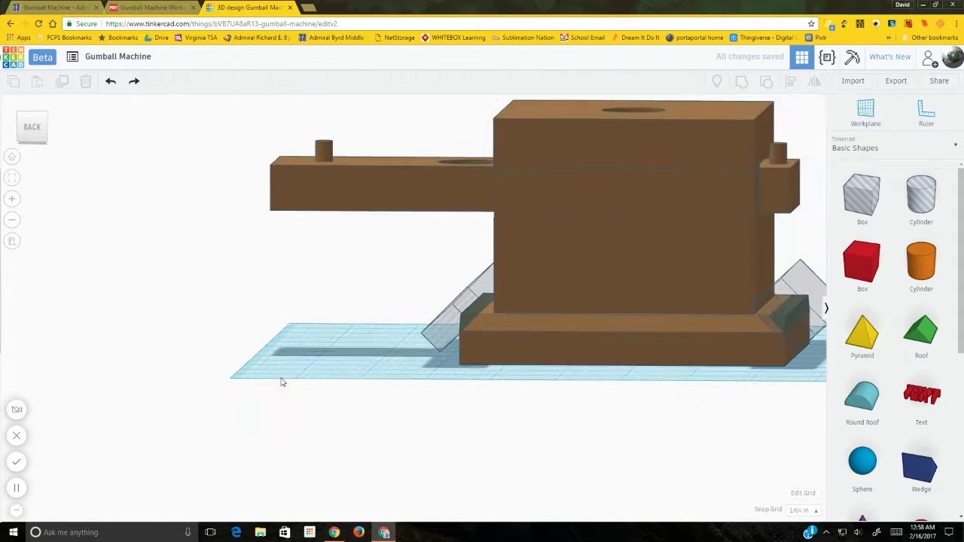
Step: Group both tilted hole bars with the gumball machine to cut the base's two remaining chamfers
left_click(767, 292)
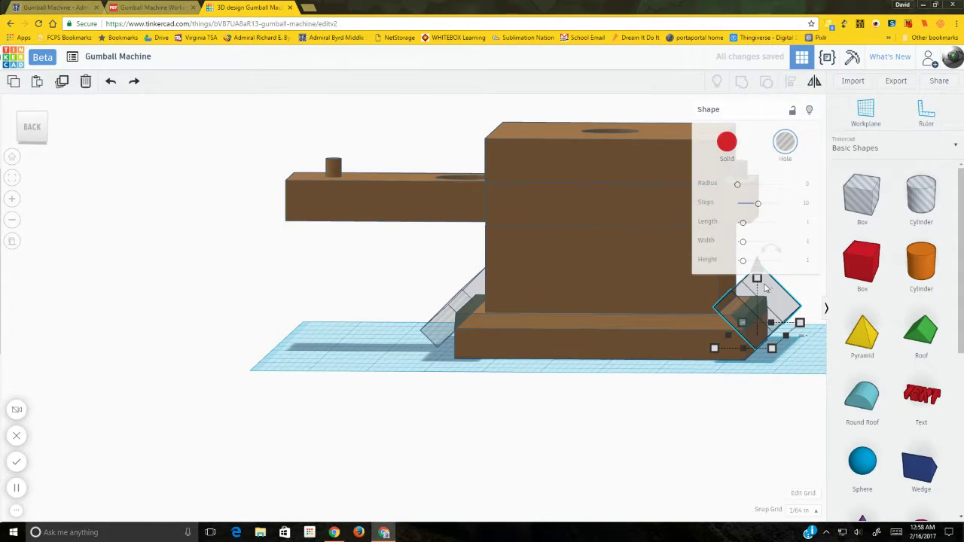
left_click(471, 291, "shift")
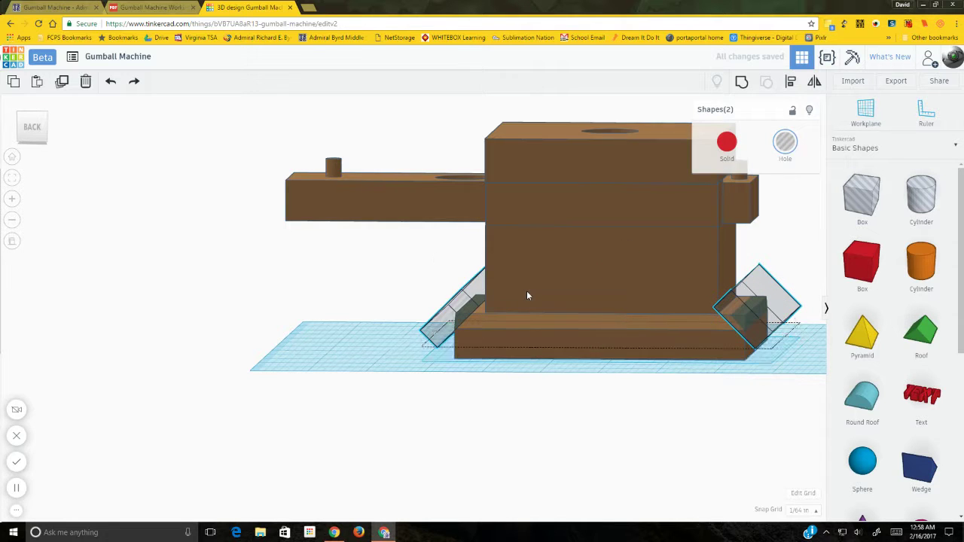
left_click(527, 291, "shift")
left_click(741, 81)
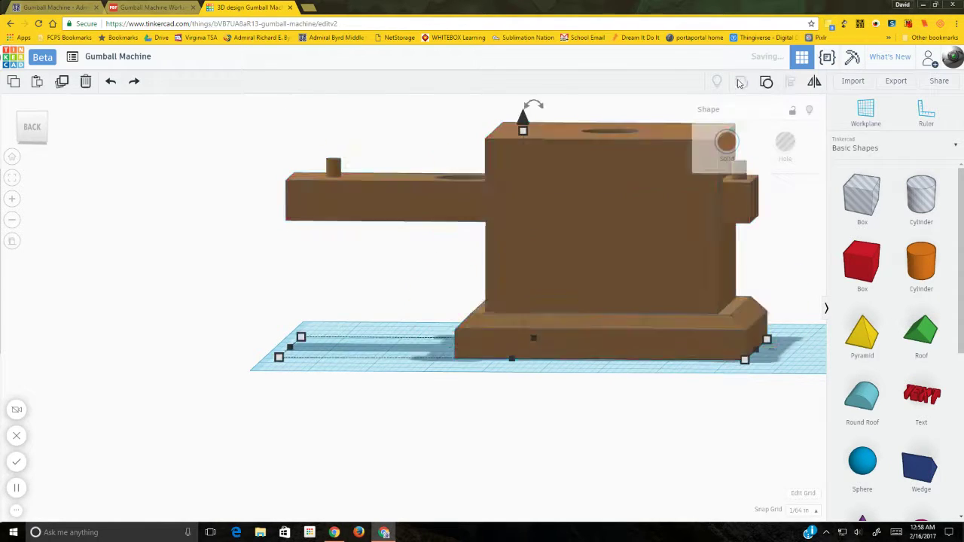
left_click(343, 314)
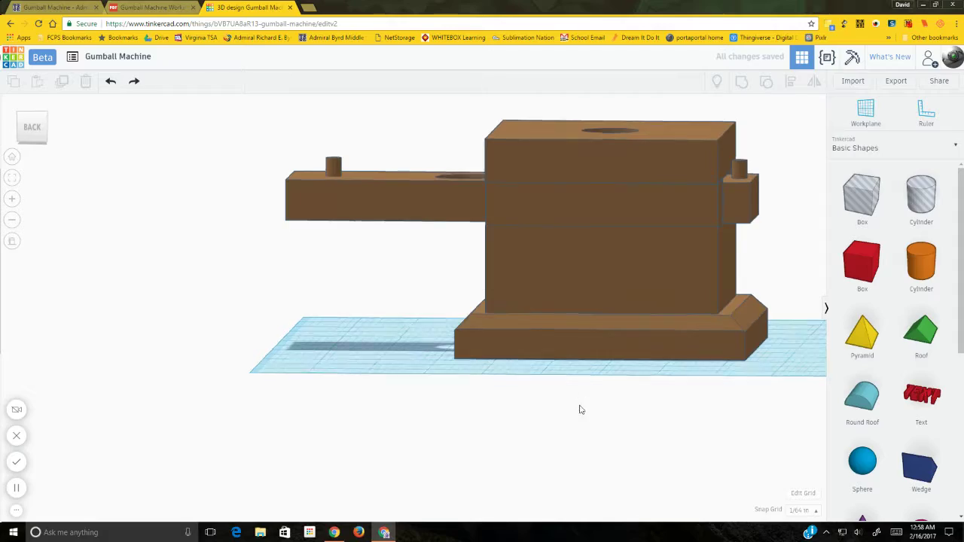
Step: Examine the chamfered base and the whole gumball machine from several sides, and check the model's overall length along the slide
right_click_drag(579, 407, 784, 410)
mouse_move(442, 405)
right_mouse_down()
mouse_move(497, 403)
mouse_move(449, 400)
mouse_move(447, 409)
right_mouse_up()
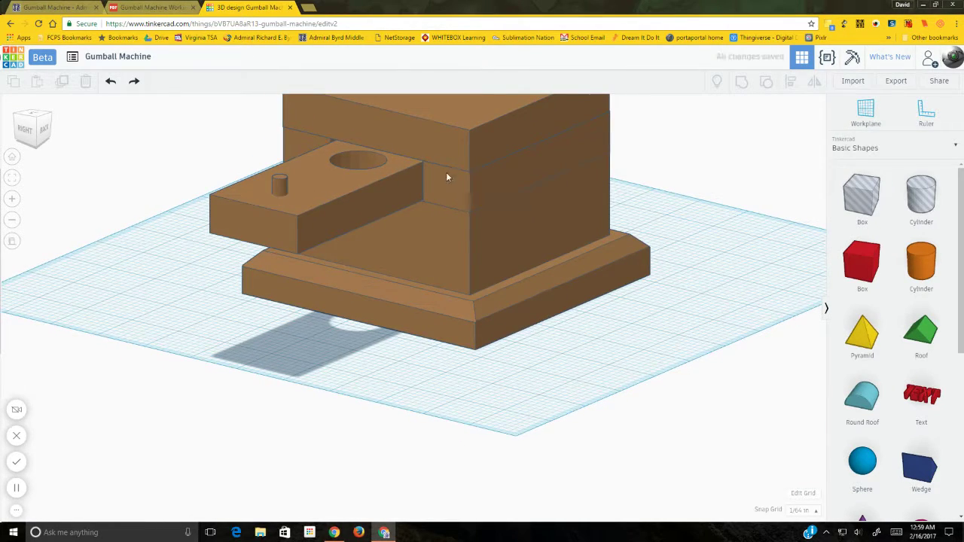
right_click_drag(459, 186, 391, 223)
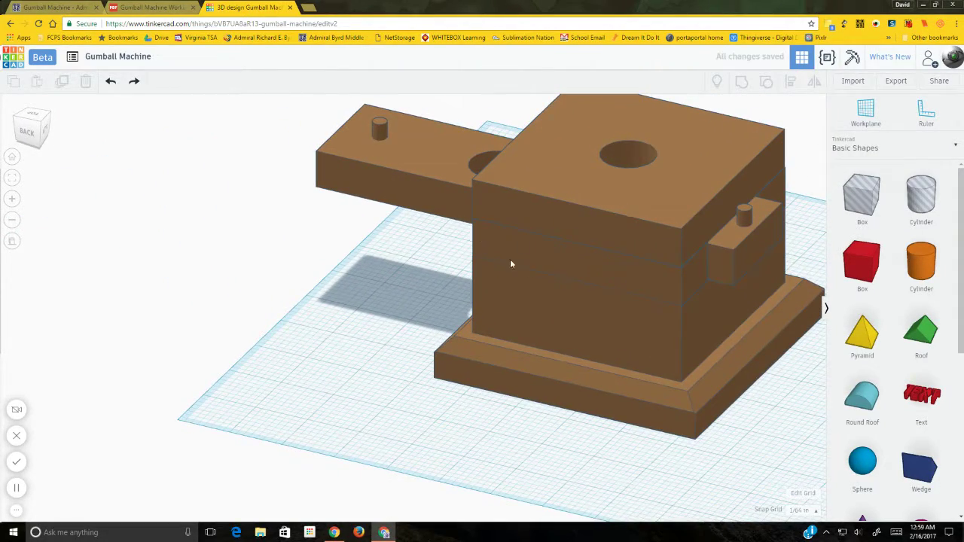
left_click(610, 247)
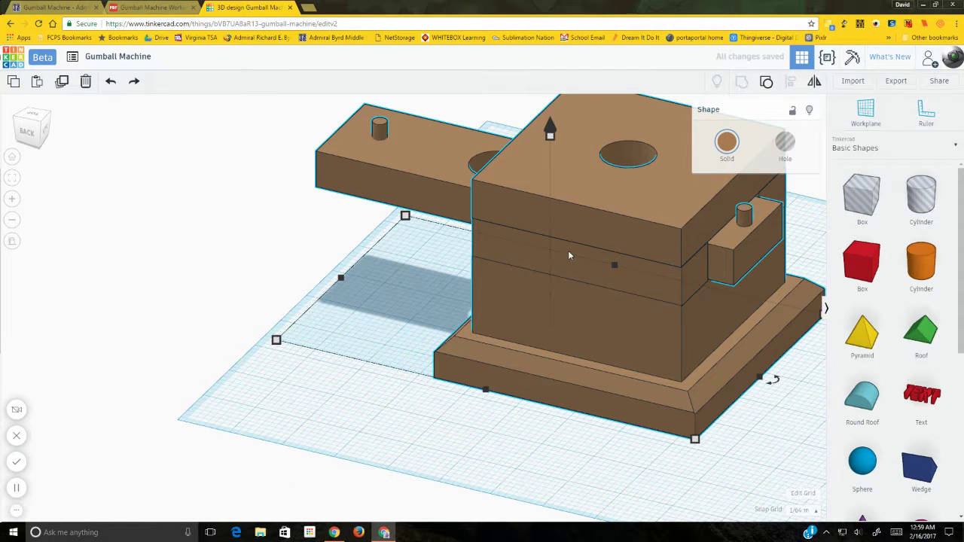
left_click(319, 268)
right_click_drag(474, 321, 716, 319)
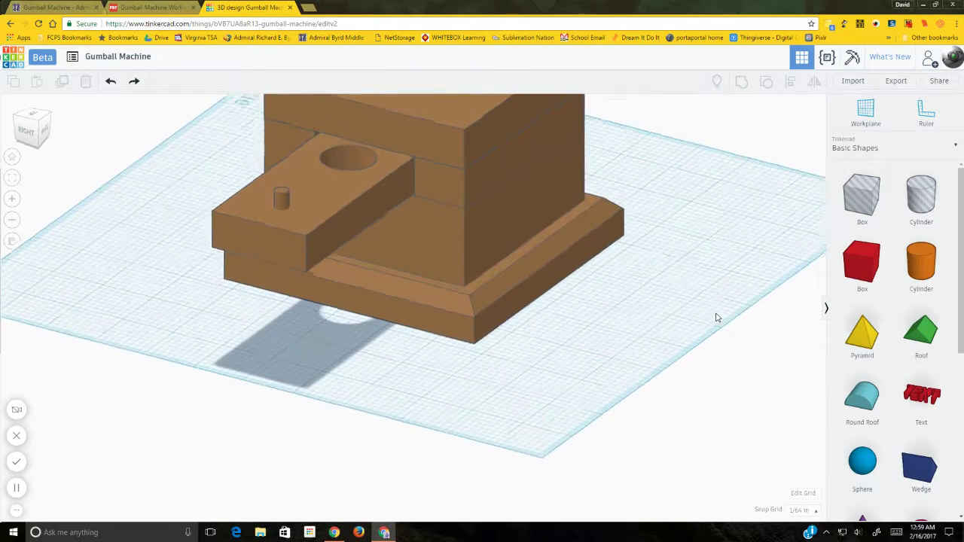
scroll(543, 421, "up", 2)
scroll(544, 426, "down", 4)
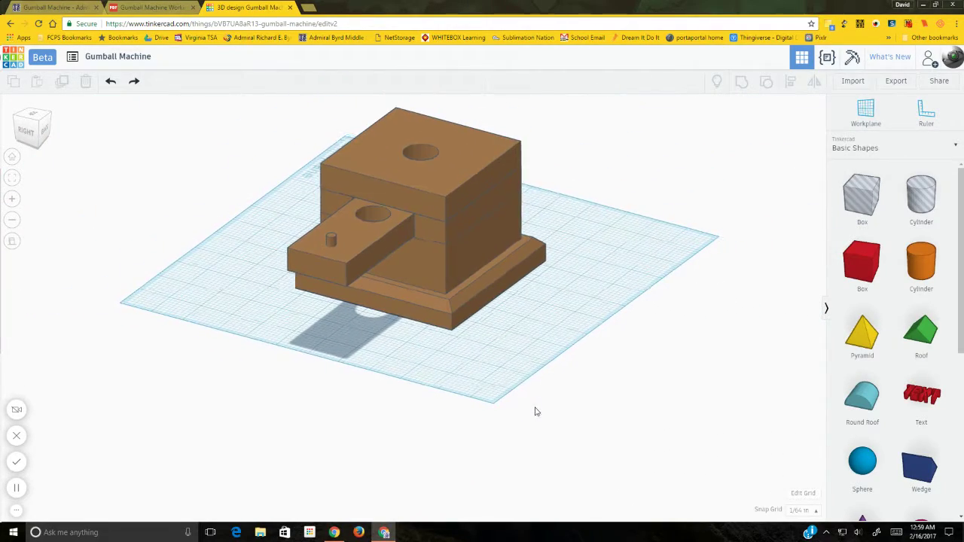
left_click(439, 252)
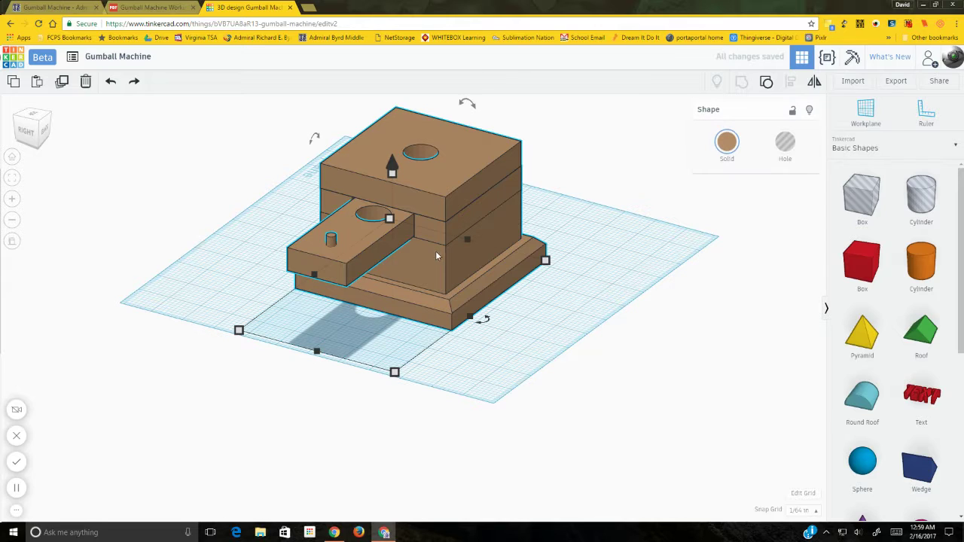
mouse_move(469, 316)
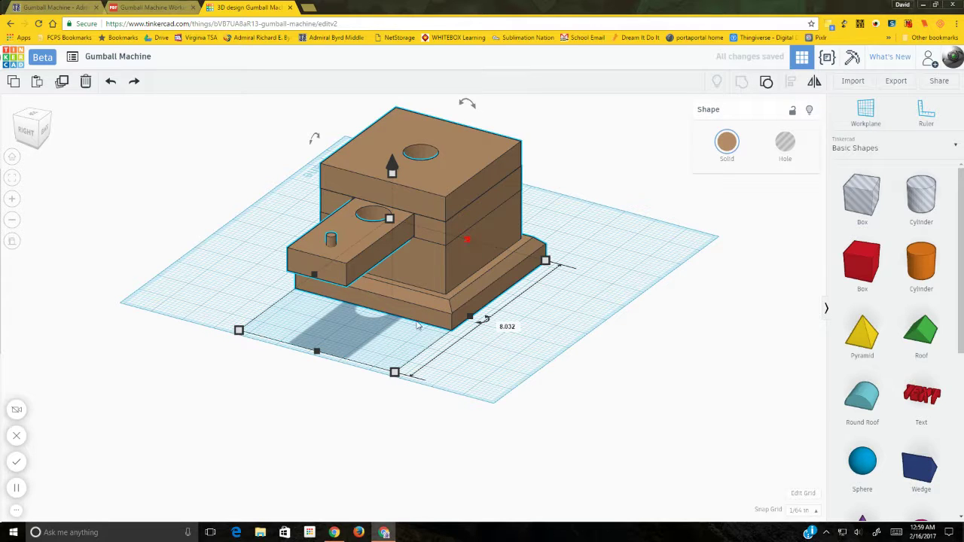
left_click(554, 352)
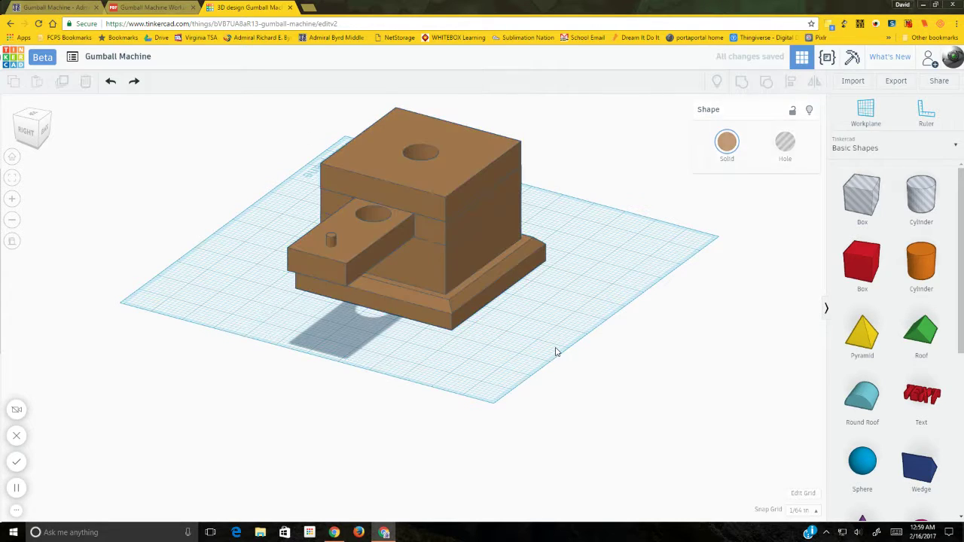
left_click(491, 195)
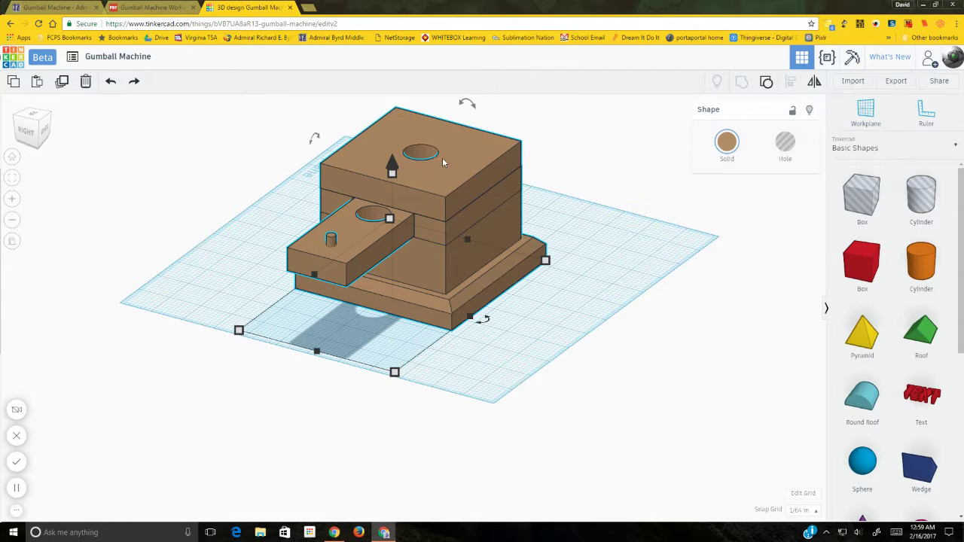
left_click(560, 216)
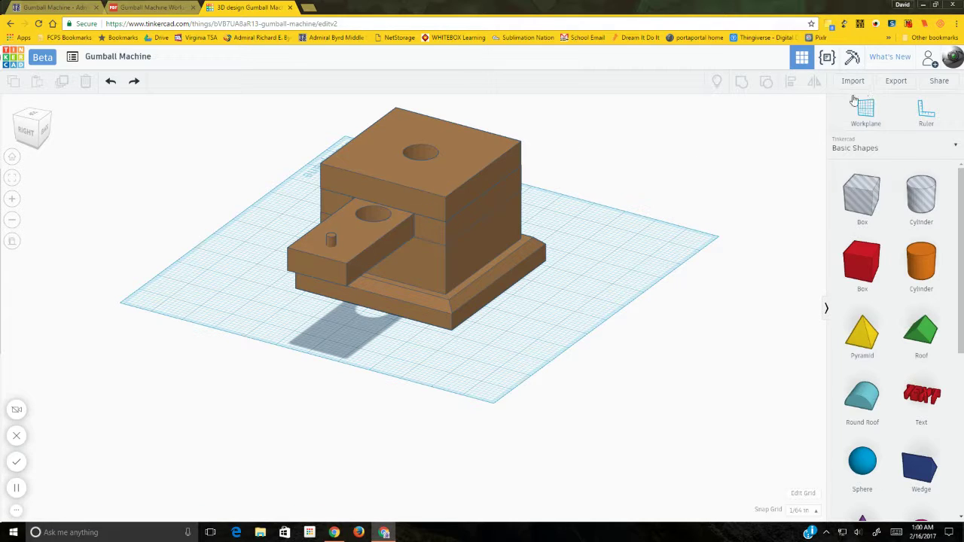
Step: Generate a new invitation link for sharing the design, copy it, and close the sharing dialog
left_click(937, 84)
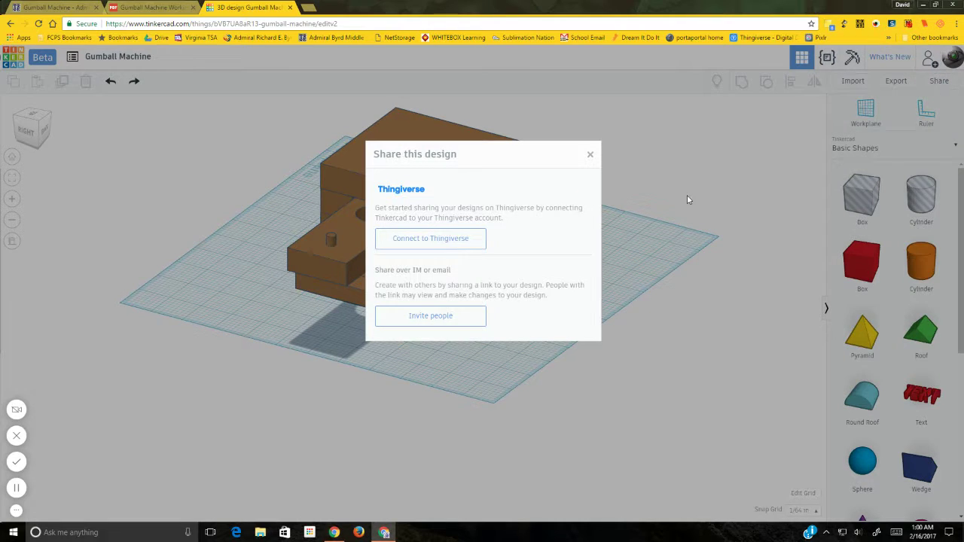
left_click(430, 317)
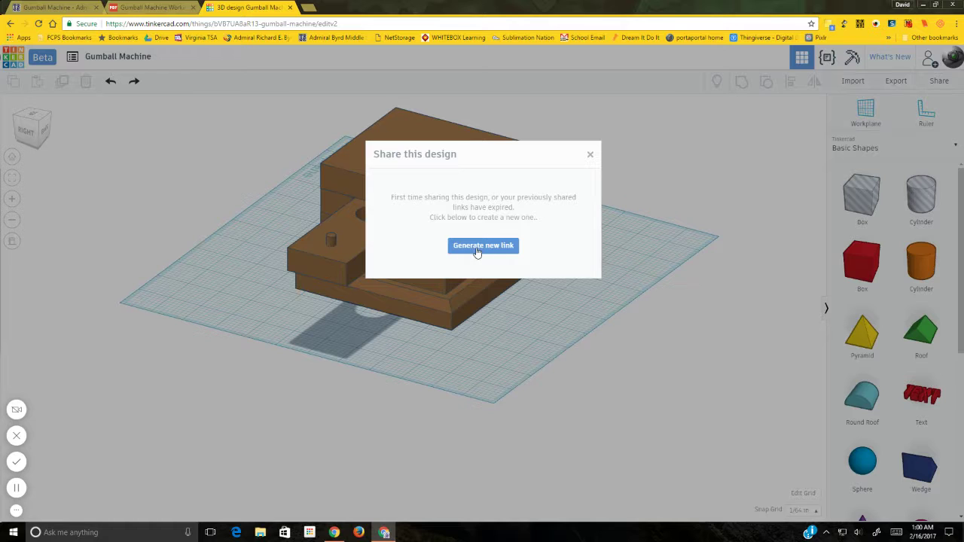
left_click(473, 248)
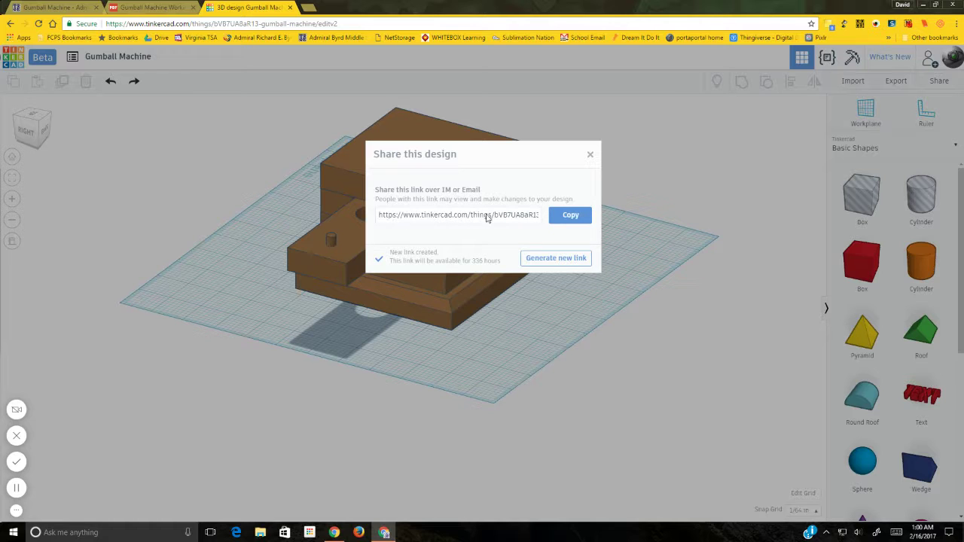
left_click(551, 219)
left_click(588, 158)
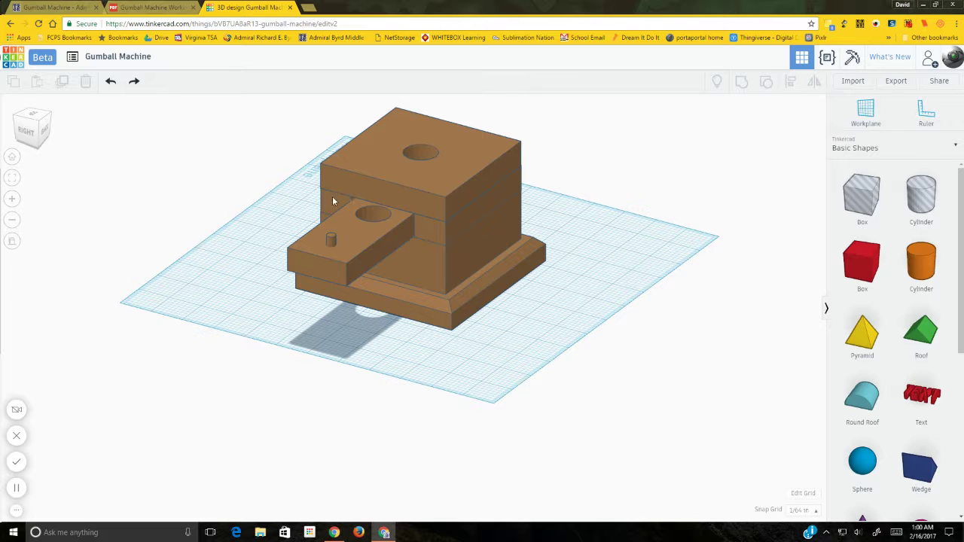
Step: Review the working drawing PDF and the assembly drawing on the project page, then return to the Tinkercad design
left_click(140, 8)
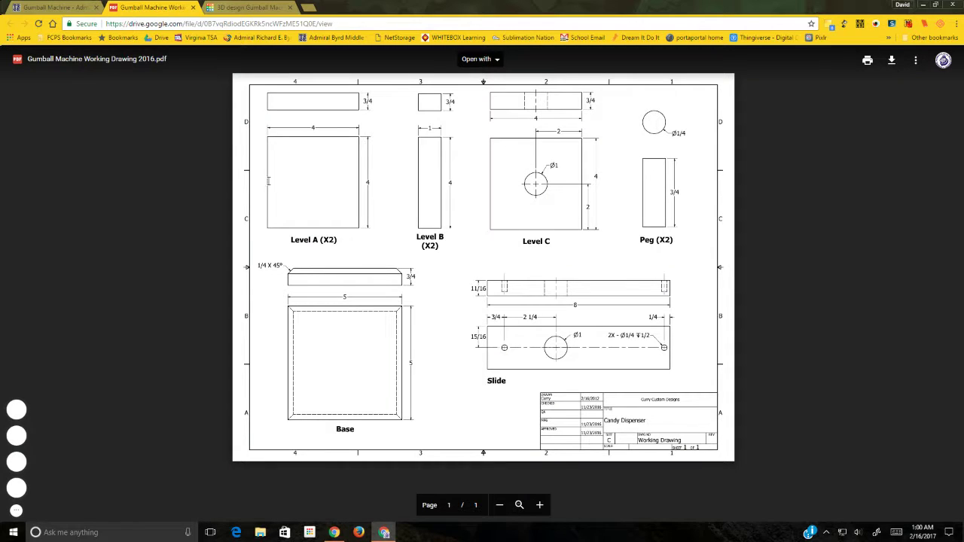
left_click(50, 7)
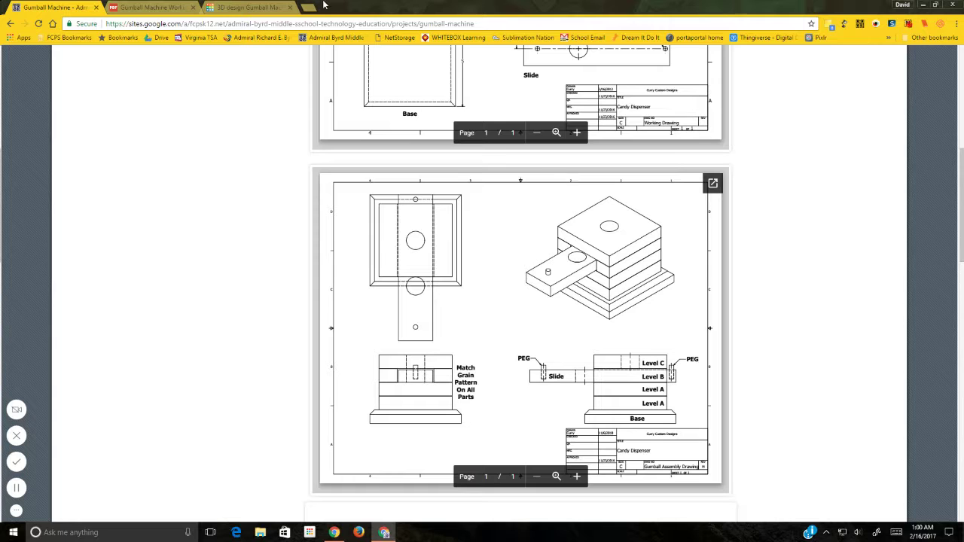
left_click(235, 7)
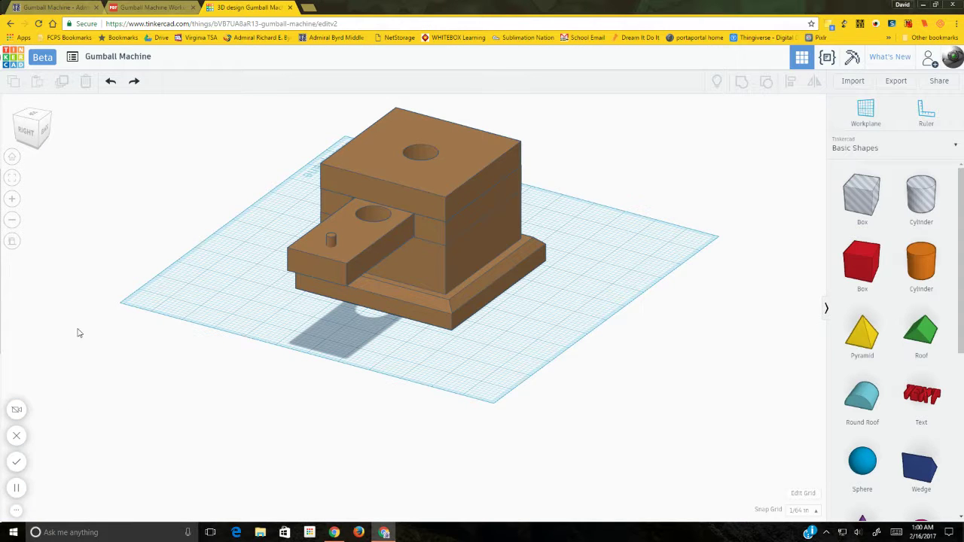